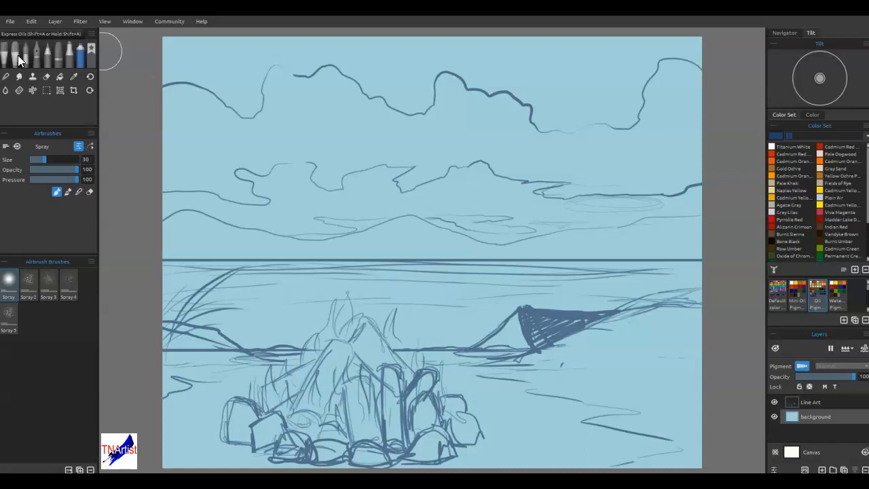
Step: Switch to the Express Oils brushes and look through the Round, Flat and Grunge groups for suitable cloud brushes
click(18, 56)
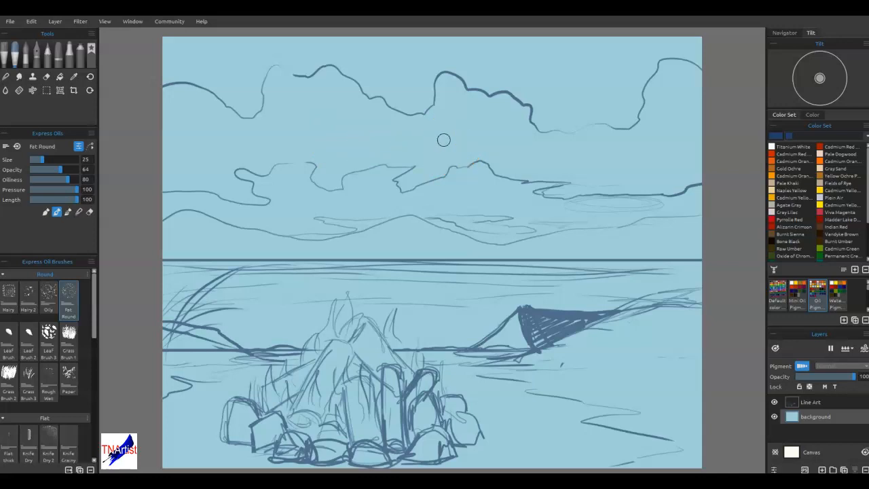
drag(494, 90, 531, 103)
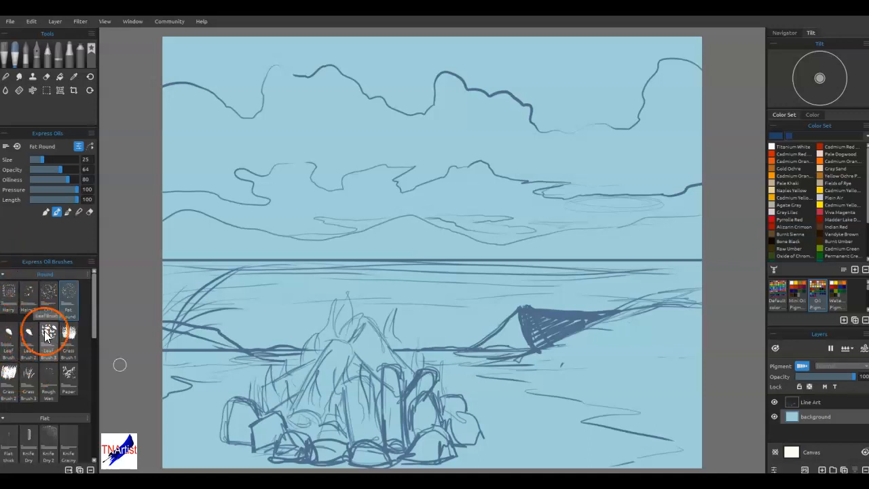
scroll(46, 335, down, 3)
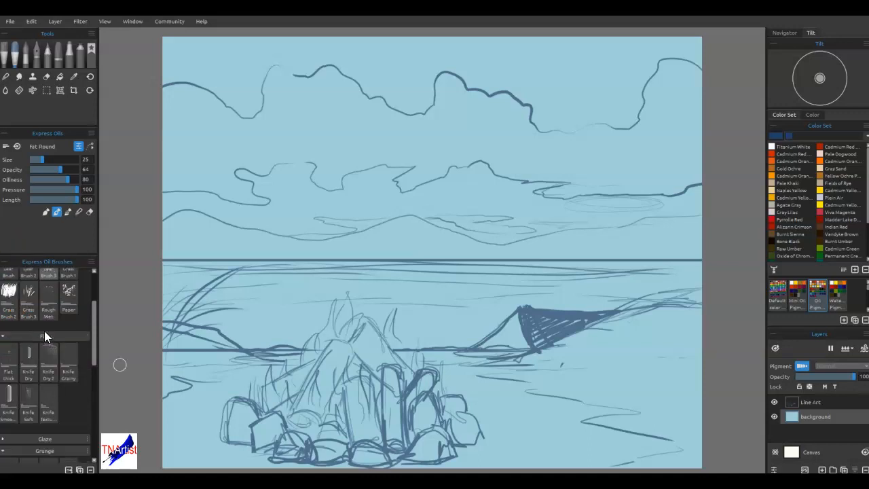
scroll(34, 388, down, 2)
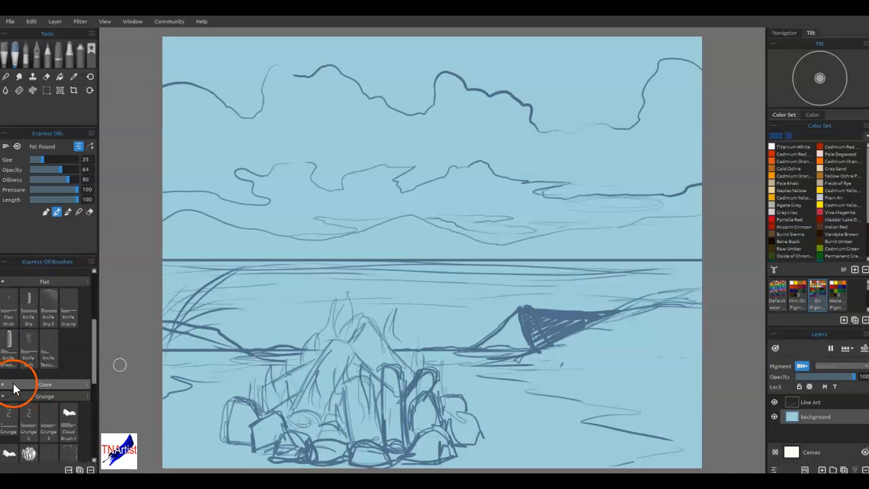
scroll(13, 387, down, 2)
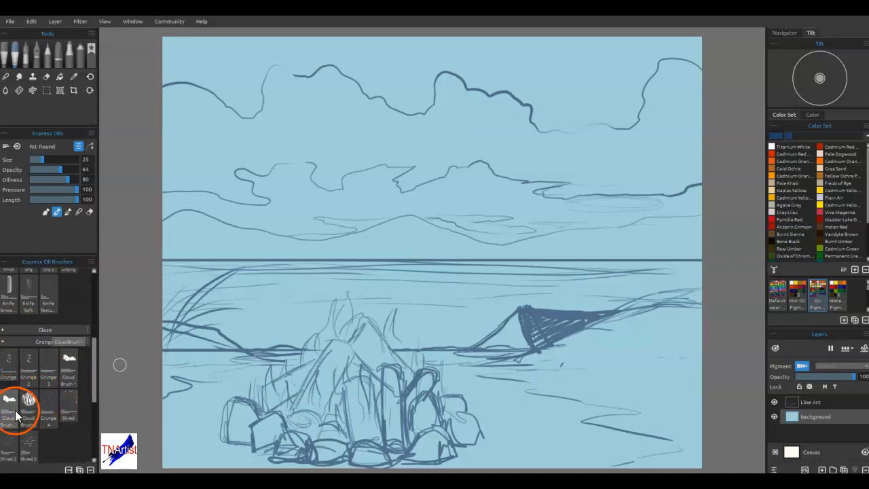
click(68, 362)
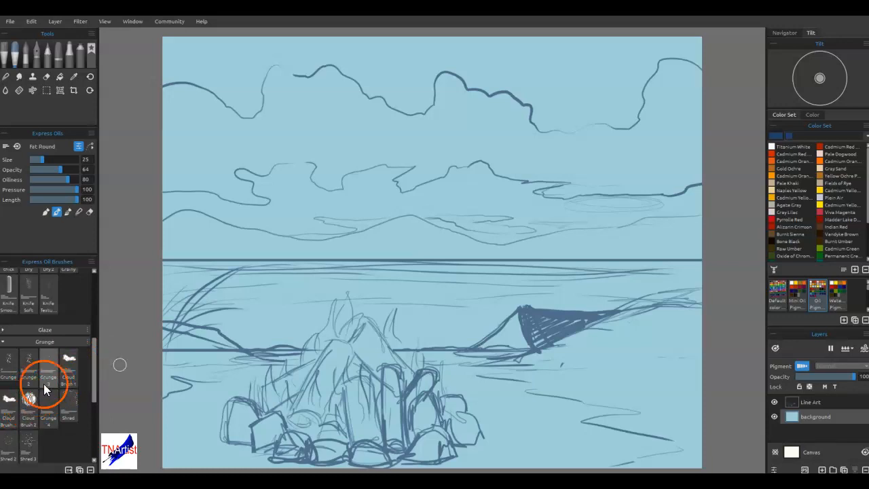
drag(93, 358, 90, 285)
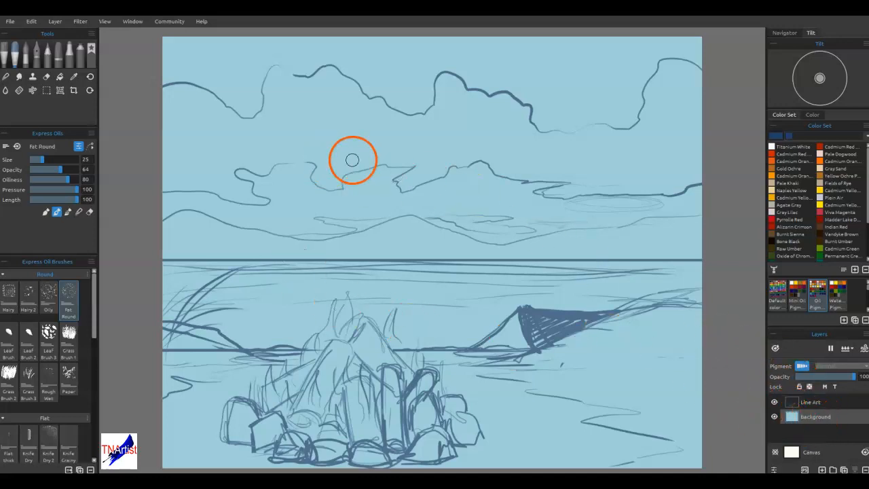
Step: Toggle the canvas pigment preview to compare how the background colour displays, and restore the original view
click(774, 349)
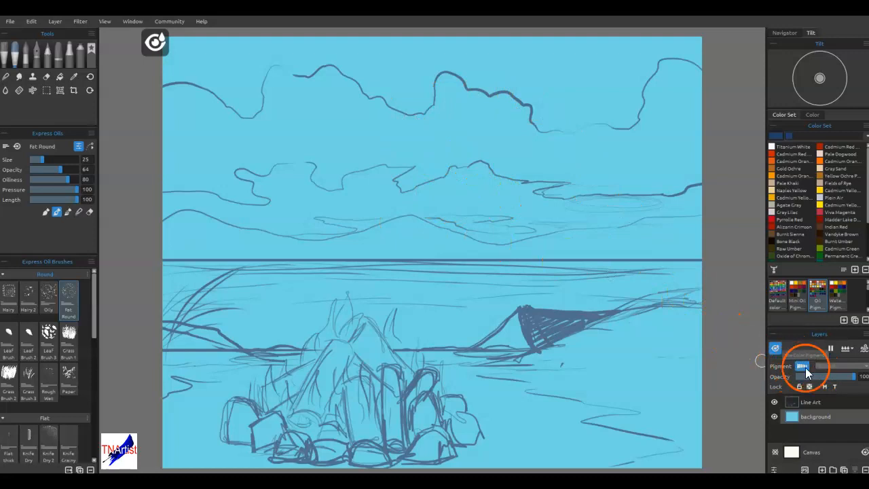
click(776, 349)
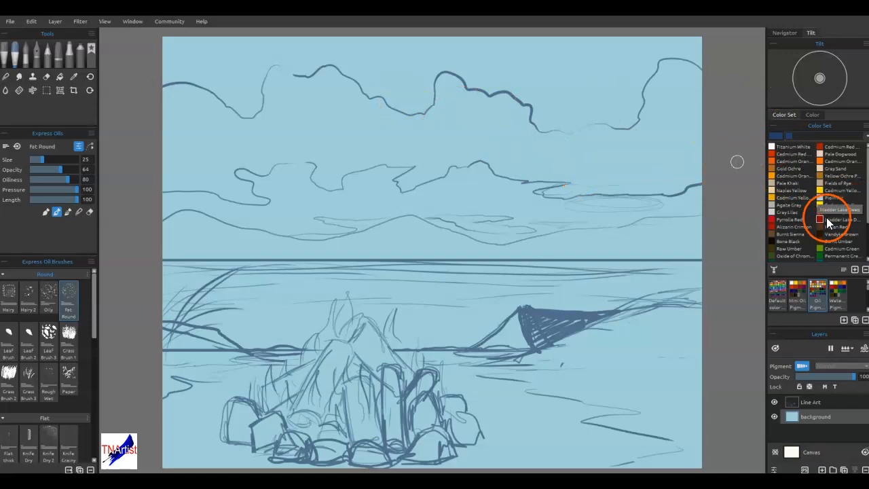
Step: Confirm dark blue #243f6b as the painting colour
scroll(828, 216, down, 2)
click(779, 136)
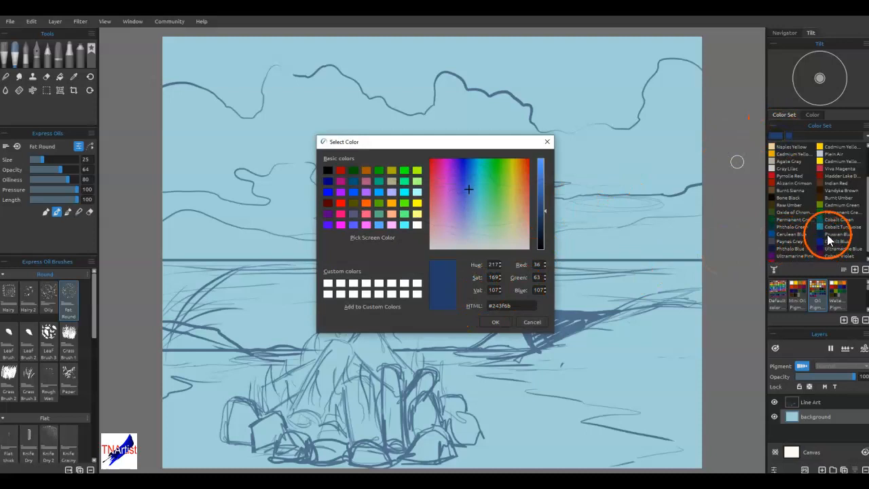
click(502, 322)
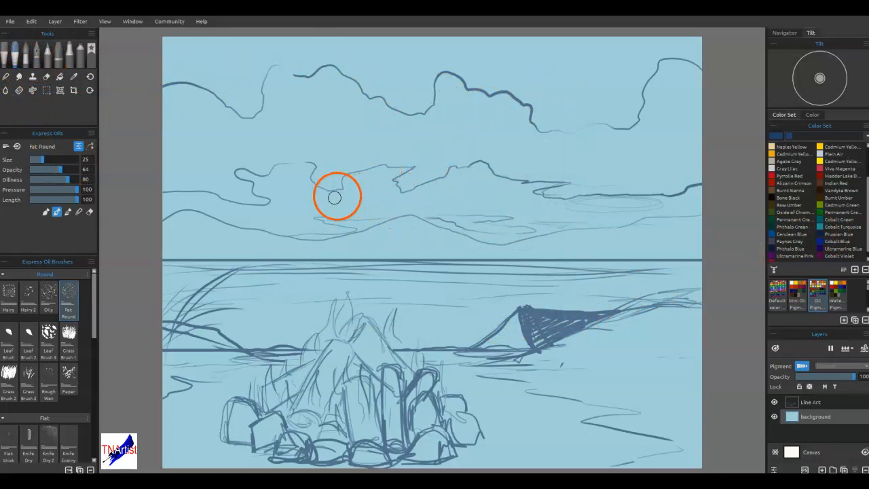
Step: Choose Cloud Brush 1 from the Grunge group with a brush size of 40
scroll(54, 322, down, 1)
scroll(53, 322, down, 5)
click(67, 321)
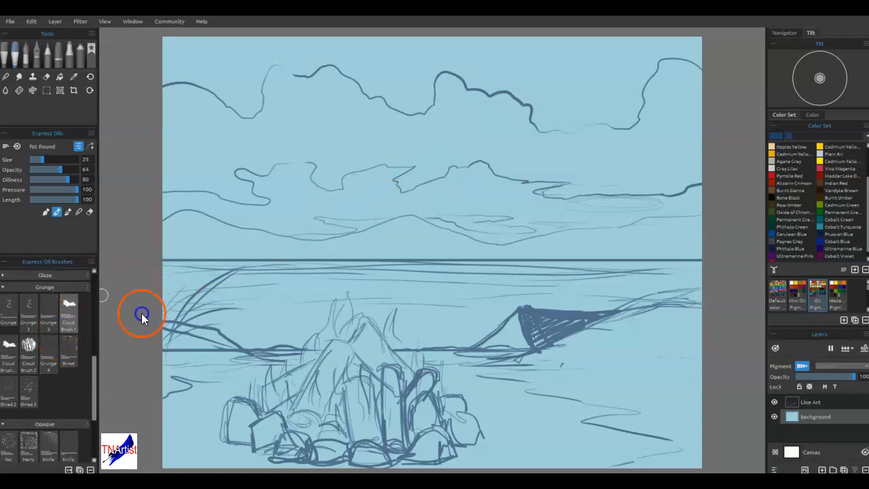
key(bracketleft)
key(bracketleft)
key(bracketleft)
key(bracketleft)
key(bracketleft)
key(bracketleft)
key(bracketleft)
key(bracketleft)
key(bracketleft)
key(bracketleft)
key(bracketright)
key(bracketright)
key(bracketright)
key(bracketright)
key(bracketright)
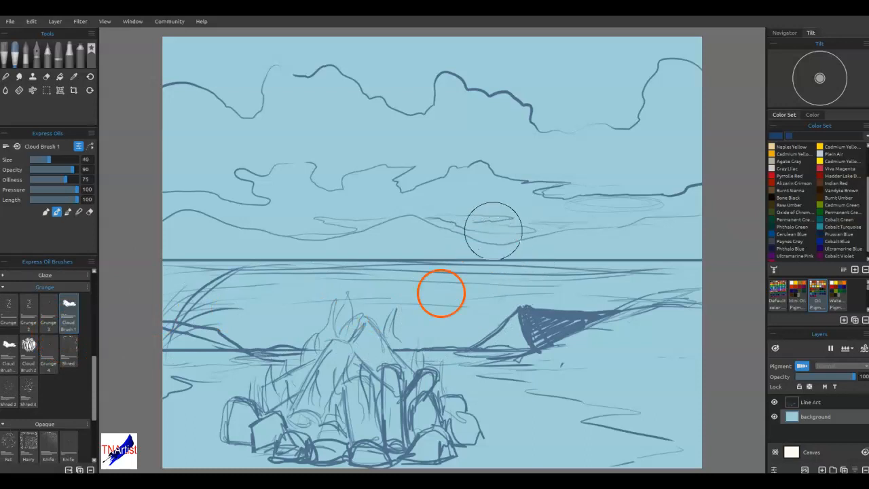
Step: Paint dark blue clouds across the upper sky on the background layer, extending them down over the middle cloud outlines
mouse_move(611, 80)
mouse_down()
mouse_move(581, 67)
mouse_move(618, 64)
mouse_move(621, 97)
mouse_move(600, 116)
mouse_move(677, 43)
mouse_move(639, 56)
mouse_move(696, 48)
mouse_move(701, 60)
mouse_move(611, 53)
mouse_move(502, 71)
mouse_move(639, 106)
mouse_move(621, 80)
mouse_move(551, 82)
mouse_move(569, 121)
mouse_move(528, 122)
mouse_move(613, 114)
mouse_move(614, 87)
mouse_move(647, 76)
mouse_move(667, 48)
mouse_move(463, 76)
mouse_move(369, 69)
mouse_move(583, 37)
mouse_move(395, 49)
mouse_move(251, 49)
mouse_move(191, 39)
mouse_move(266, 29)
mouse_move(278, 46)
mouse_move(232, 94)
mouse_move(256, 91)
mouse_move(189, 71)
mouse_move(377, 48)
mouse_move(422, 109)
mouse_move(516, 64)
mouse_move(574, 94)
mouse_move(577, 82)
mouse_move(703, 77)
mouse_up()
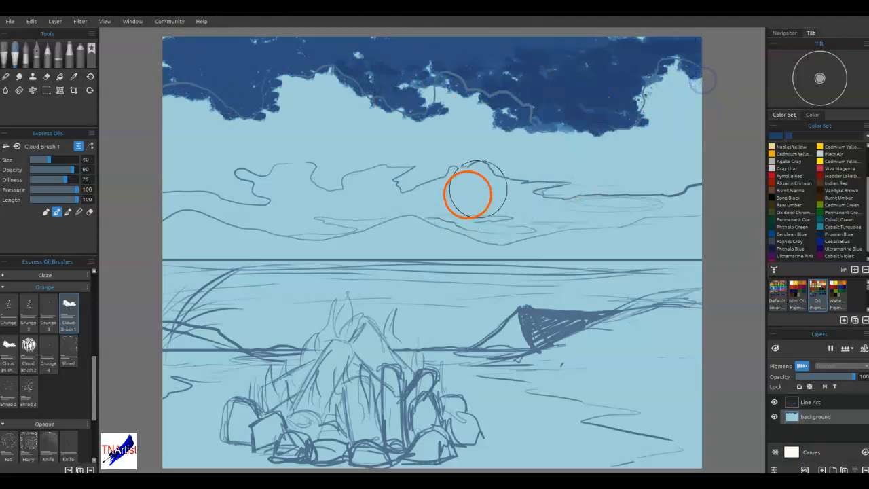
mouse_move(589, 174)
mouse_down()
mouse_move(505, 165)
mouse_move(669, 182)
mouse_move(674, 88)
mouse_move(356, 111)
mouse_move(191, 72)
mouse_move(218, 136)
mouse_move(316, 74)
mouse_move(295, 59)
mouse_move(405, 89)
mouse_move(517, 56)
mouse_move(679, 39)
mouse_move(670, 111)
mouse_move(673, 86)
mouse_move(613, 121)
mouse_move(358, 107)
mouse_move(163, 140)
mouse_move(180, 153)
mouse_up()
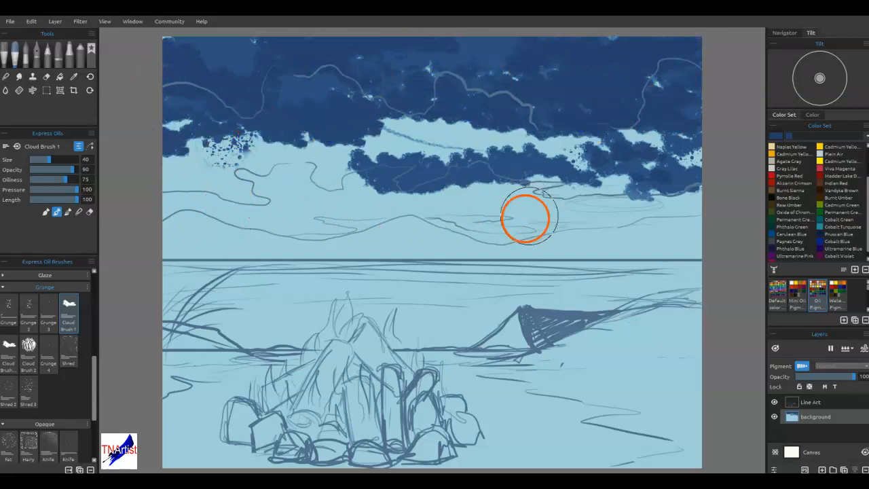
Step: Blend the dark blue clouds across the sky with Cloud Brush 1 in blend mode, softening their lower edges
click(78, 211)
mouse_move(642, 51)
mouse_down()
mouse_move(653, 48)
mouse_move(614, 63)
mouse_move(687, 75)
mouse_move(699, 100)
mouse_up()
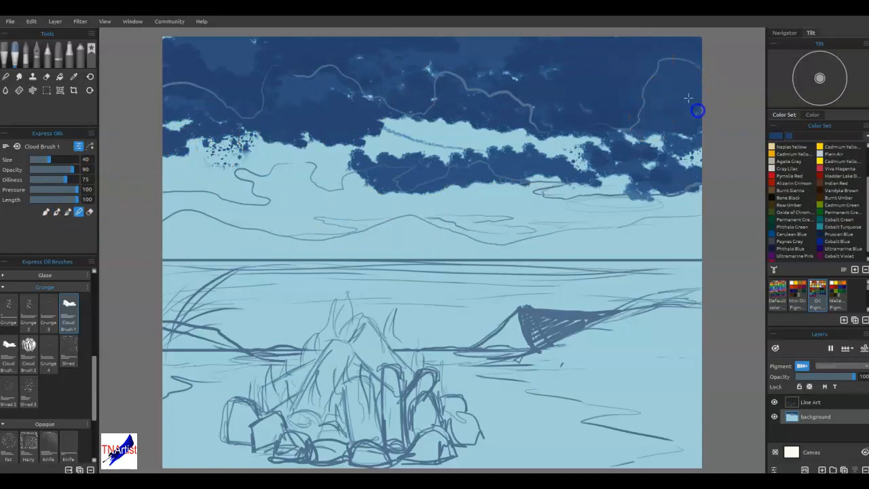
mouse_move(531, 91)
mouse_down()
mouse_move(450, 103)
mouse_move(452, 90)
mouse_move(299, 113)
mouse_move(267, 91)
mouse_move(160, 70)
mouse_up()
mouse_move(175, 41)
mouse_down()
mouse_move(260, 91)
mouse_move(311, 87)
mouse_move(372, 138)
mouse_move(477, 155)
mouse_move(559, 123)
mouse_up()
mouse_move(420, 116)
mouse_down()
mouse_move(386, 163)
mouse_move(404, 132)
mouse_move(464, 96)
mouse_move(649, 144)
mouse_move(680, 131)
mouse_up()
mouse_move(546, 132)
mouse_down()
mouse_move(384, 144)
mouse_move(280, 100)
mouse_move(241, 137)
mouse_move(264, 63)
mouse_move(172, 125)
mouse_up()
click(207, 157)
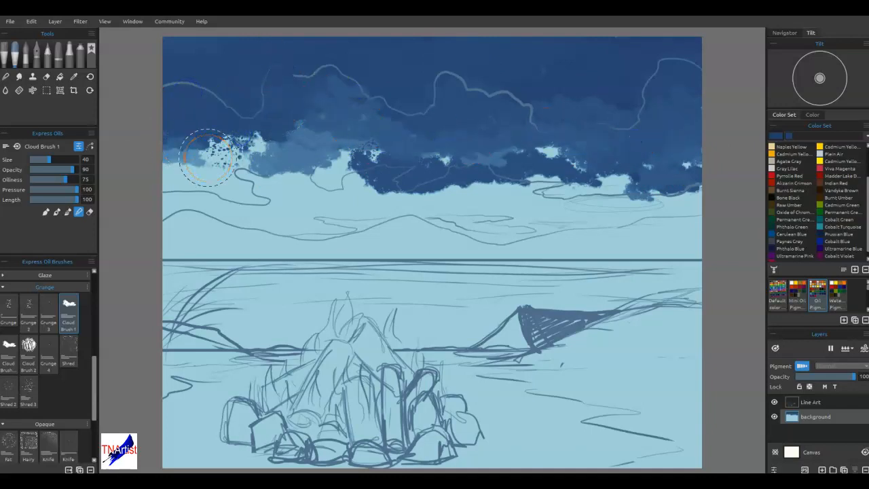
drag(207, 156, 167, 156)
Step: Blend the cloud edges and upper sky further with Cloud Brush 2 at size 25, covering the light patch at the sky's left
click(38, 348)
click(341, 146)
drag(341, 149, 360, 136)
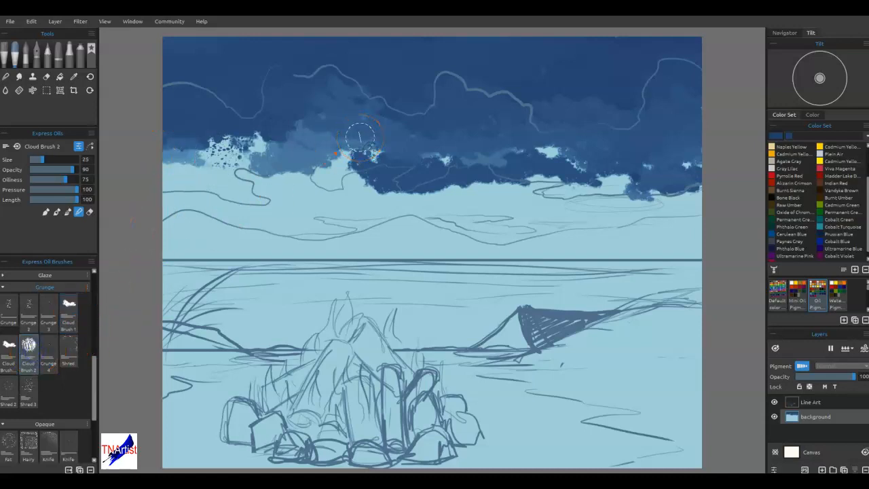
drag(550, 119, 628, 118)
drag(604, 72, 554, 74)
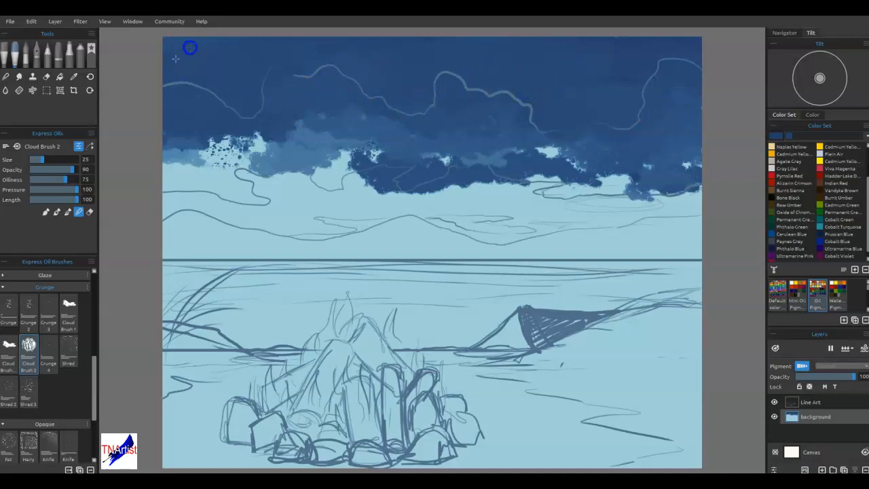
mouse_move(198, 129)
mouse_down()
mouse_move(193, 157)
mouse_move(285, 118)
mouse_move(236, 101)
mouse_move(237, 115)
mouse_move(330, 116)
mouse_move(175, 131)
mouse_move(301, 107)
mouse_move(599, 95)
mouse_move(516, 76)
mouse_move(610, 37)
mouse_move(591, 44)
mouse_move(619, 74)
mouse_move(628, 103)
mouse_move(694, 102)
mouse_move(344, 76)
mouse_move(317, 64)
mouse_move(246, 73)
mouse_move(264, 109)
mouse_up()
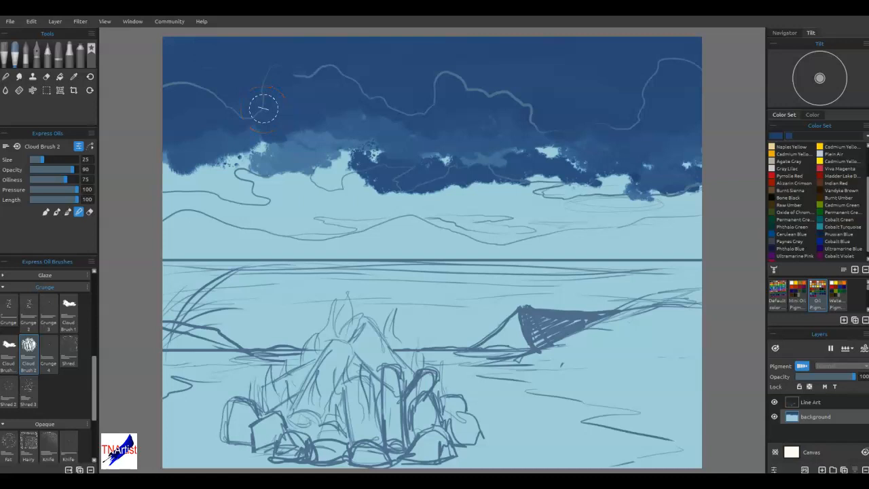
Step: Darken the blue colour and paint near-black storm clouds mixed into the top of the sky with Cloud Brush 2
click(775, 135)
drag(543, 195, 545, 223)
click(493, 323)
mouse_move(653, 76)
mouse_down()
mouse_move(629, 46)
mouse_move(694, 51)
mouse_move(598, 63)
mouse_move(539, 45)
mouse_move(538, 55)
mouse_move(509, 44)
mouse_move(420, 45)
mouse_move(457, 41)
mouse_move(387, 54)
mouse_move(351, 37)
mouse_move(285, 44)
mouse_move(251, 67)
mouse_move(227, 62)
mouse_up()
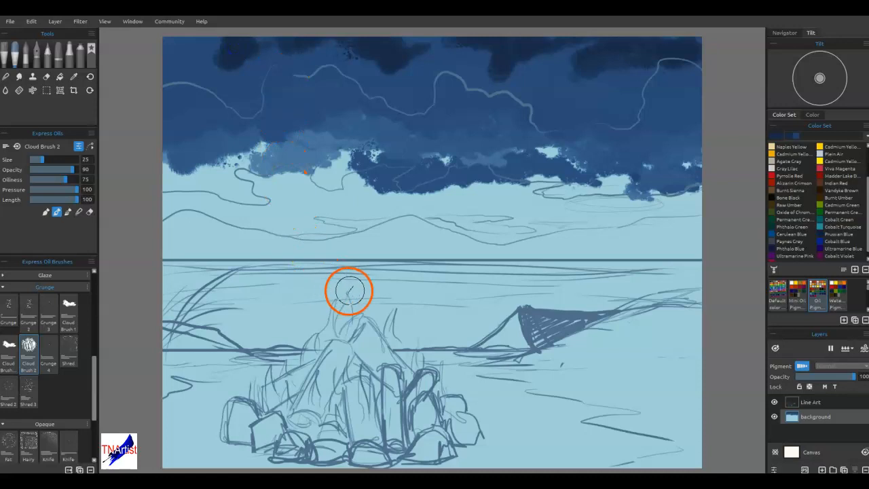
drag(587, 86, 570, 105)
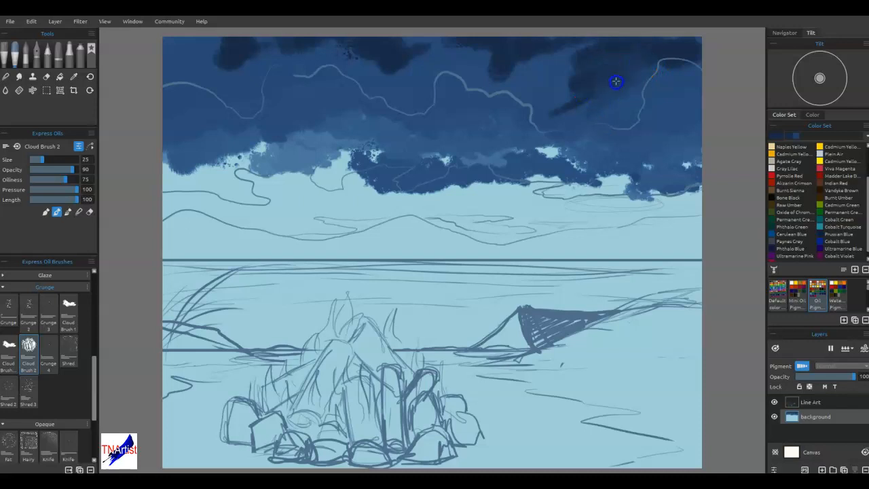
drag(615, 81, 633, 67)
mouse_move(571, 57)
mouse_down()
mouse_move(524, 79)
mouse_move(497, 72)
mouse_up()
mouse_move(584, 62)
mouse_down()
mouse_move(564, 119)
mouse_move(605, 122)
mouse_move(654, 41)
mouse_move(417, 55)
mouse_move(419, 70)
mouse_move(278, 46)
mouse_move(171, 48)
mouse_up()
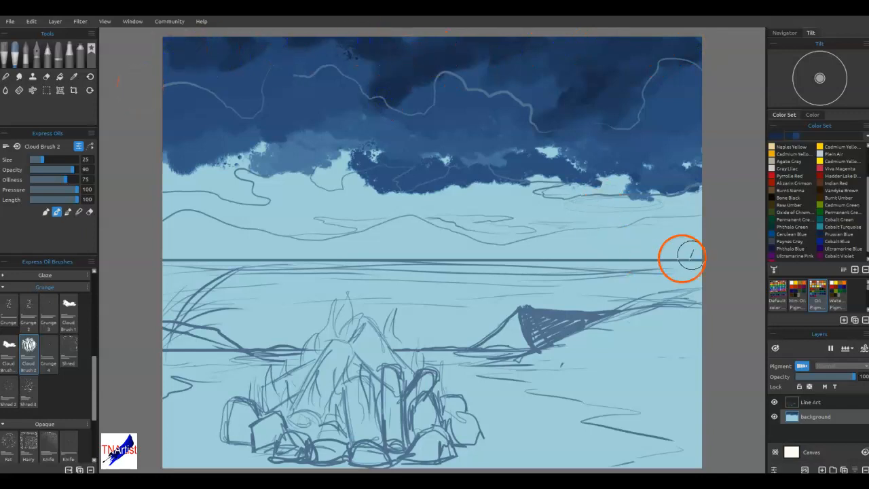
Step: Add diagonal Cobalt Turquoise strokes to the clouds on both sides and in the middle of the sky
click(821, 226)
mouse_move(564, 139)
mouse_down()
mouse_move(510, 175)
mouse_move(563, 165)
mouse_move(588, 125)
mouse_move(543, 133)
mouse_up()
drag(395, 97, 461, 66)
drag(600, 50, 556, 82)
drag(224, 106, 261, 80)
mouse_move(608, 195)
mouse_down()
mouse_move(538, 204)
mouse_move(613, 184)
mouse_up()
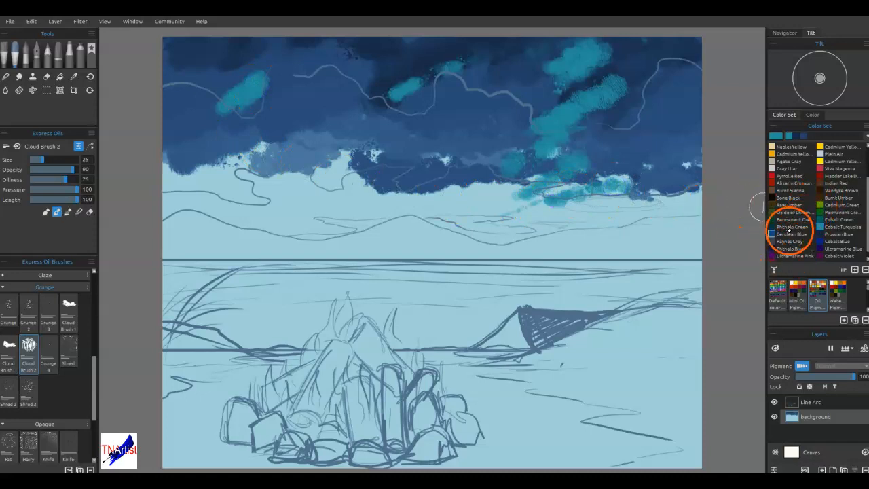
Step: Paint Phthalo Blue cloud patches along the lower cloud edge and diagonally through the upper sky
click(773, 249)
mouse_move(582, 204)
mouse_down()
mouse_move(608, 207)
mouse_move(633, 148)
mouse_move(489, 202)
mouse_move(299, 193)
mouse_move(361, 167)
mouse_move(213, 206)
mouse_move(328, 201)
mouse_move(578, 224)
mouse_up()
mouse_move(605, 68)
mouse_down()
mouse_move(466, 132)
mouse_move(322, 101)
mouse_move(341, 74)
mouse_move(224, 129)
mouse_up()
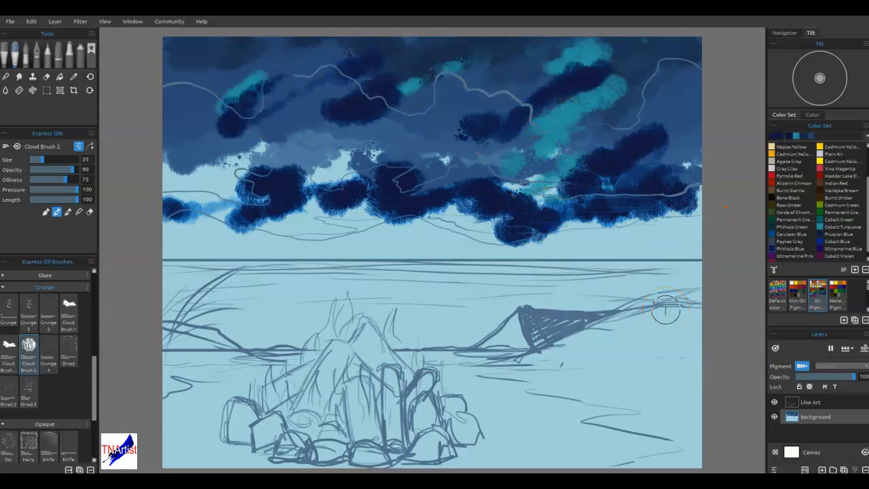
click(845, 238)
click(797, 220)
Step: Smooth the turquoise and dark blue strokes in the upper sky using the Blend tool with the Soft brush
click(6, 76)
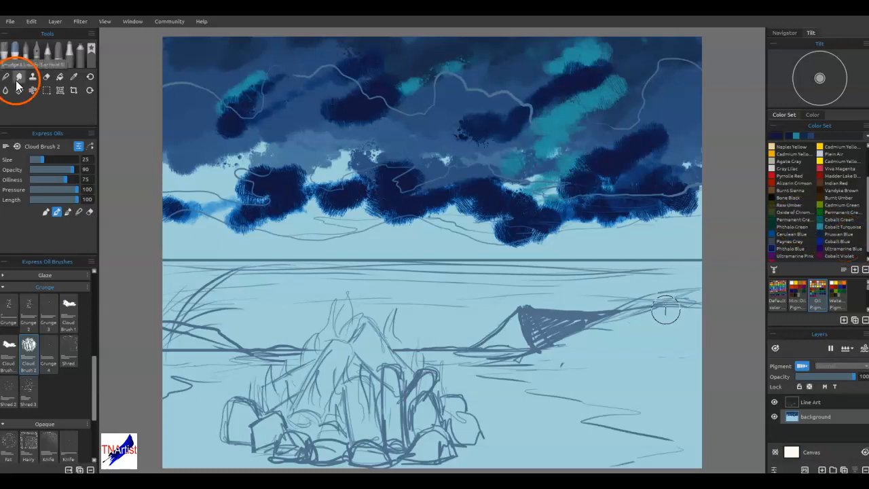
click(9, 281)
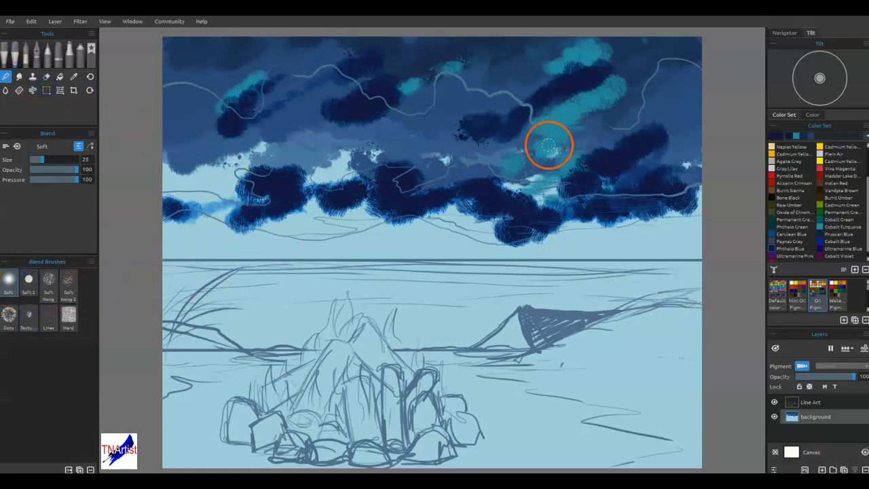
mouse_move(639, 63)
mouse_down()
mouse_move(664, 72)
mouse_move(672, 52)
mouse_move(541, 130)
mouse_move(592, 72)
mouse_move(535, 68)
mouse_up()
mouse_move(486, 88)
mouse_down()
mouse_move(552, 89)
mouse_move(511, 145)
mouse_move(558, 73)
mouse_move(515, 103)
mouse_move(421, 83)
mouse_move(337, 123)
mouse_move(393, 46)
mouse_move(289, 113)
mouse_up()
Step: Blend the sky diagonally with the Soft Noisy blend brush at size 45, merging the cloud colours
click(49, 289)
mouse_move(333, 81)
mouse_down()
mouse_move(305, 62)
mouse_move(245, 65)
mouse_move(239, 53)
mouse_move(156, 68)
mouse_move(237, 97)
mouse_move(231, 123)
mouse_move(261, 136)
mouse_up()
mouse_move(373, 34)
mouse_down()
mouse_move(272, 173)
mouse_move(291, 196)
mouse_move(374, 166)
mouse_move(457, 170)
mouse_move(392, 117)
mouse_move(336, 120)
mouse_move(279, 109)
mouse_up()
mouse_move(177, 149)
mouse_down()
mouse_move(209, 196)
mouse_move(374, 211)
mouse_move(590, 132)
mouse_move(594, 190)
mouse_move(700, 143)
mouse_move(604, 126)
mouse_up()
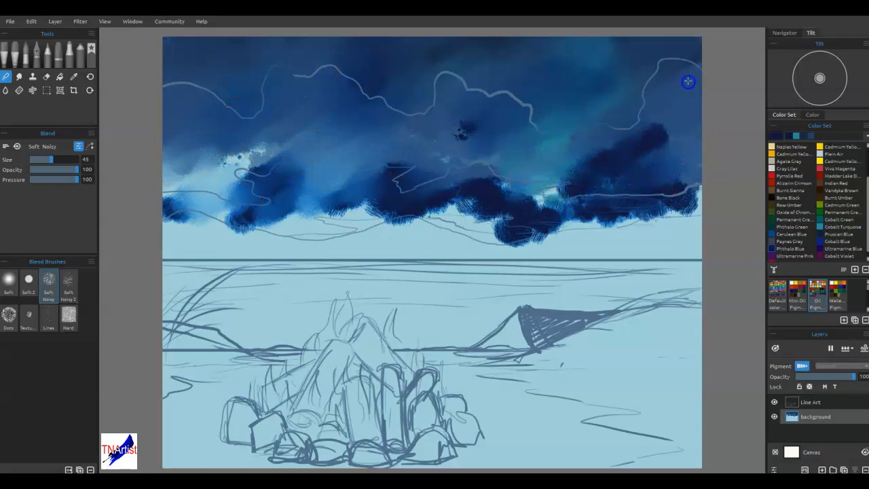
mouse_move(506, 108)
mouse_down()
mouse_move(632, 145)
mouse_move(540, 103)
mouse_move(437, 99)
mouse_move(459, 59)
mouse_move(513, 250)
mouse_up()
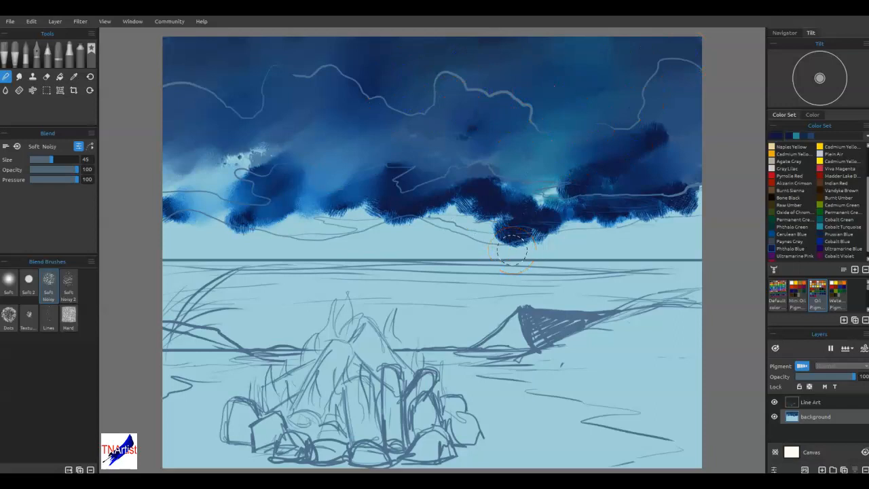
mouse_move(275, 154)
mouse_down()
mouse_move(291, 227)
mouse_move(71, 117)
mouse_up()
Step: Select the whole sky above the horizon with a rectangular selection and apply a Gaussian Blur to it
click(46, 91)
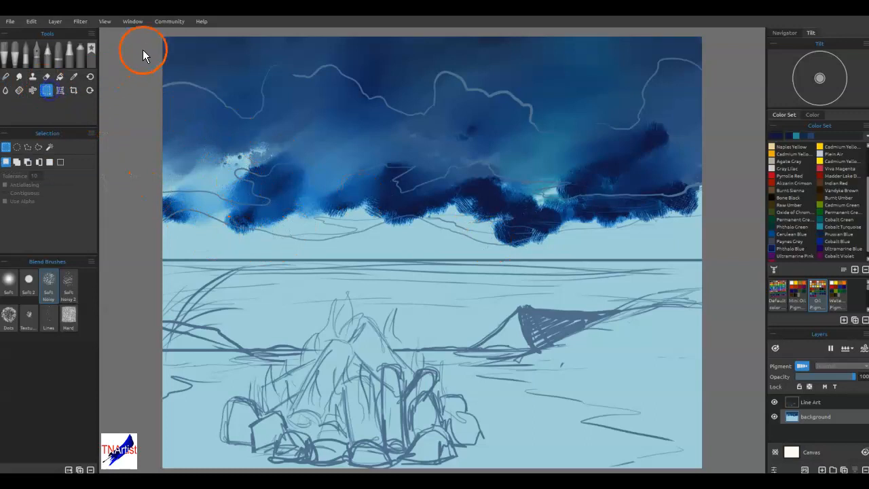
drag(158, 31, 730, 258)
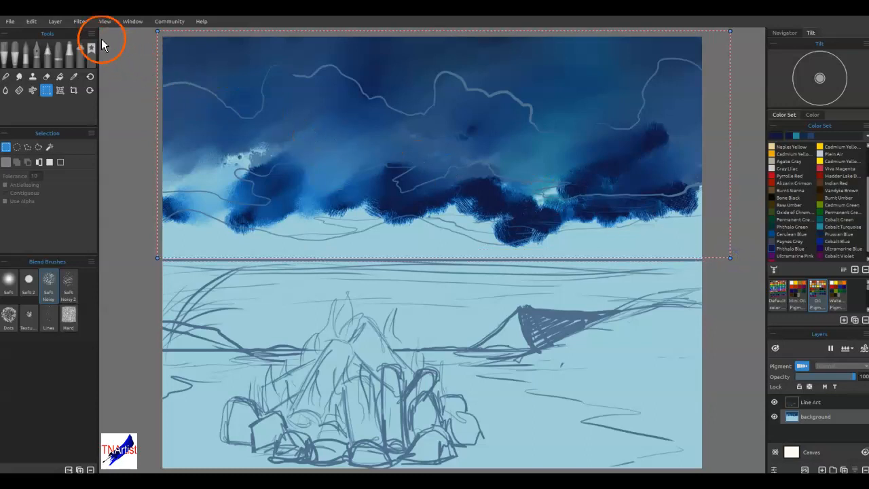
click(89, 21)
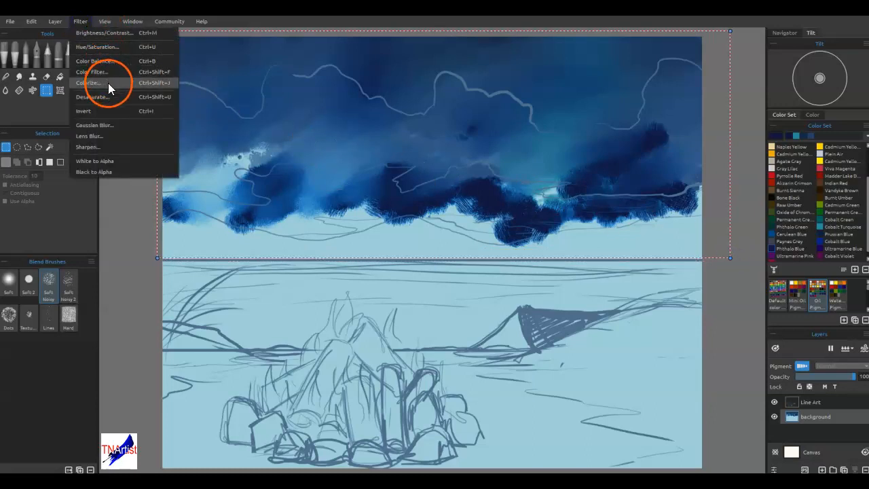
click(124, 126)
drag(381, 234, 400, 238)
click(468, 261)
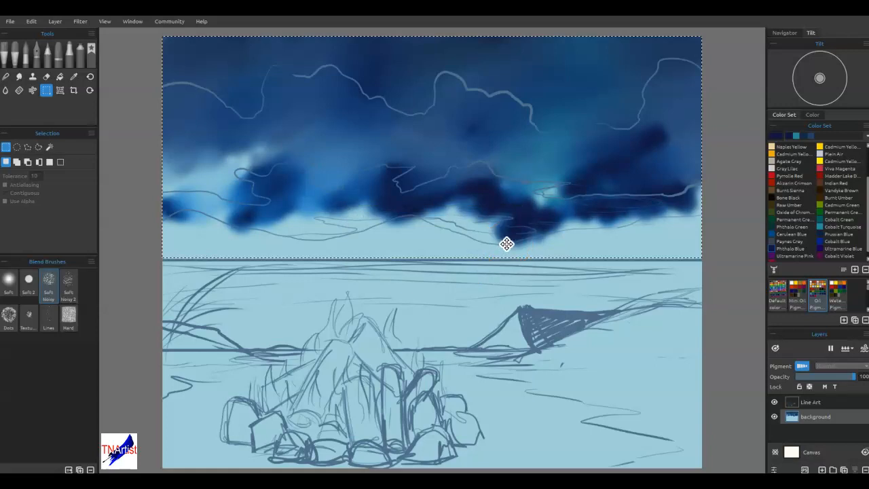
Step: Mix a muted dark blue (#243147) from a recent blue as the painting colour
drag(506, 244, 699, 246)
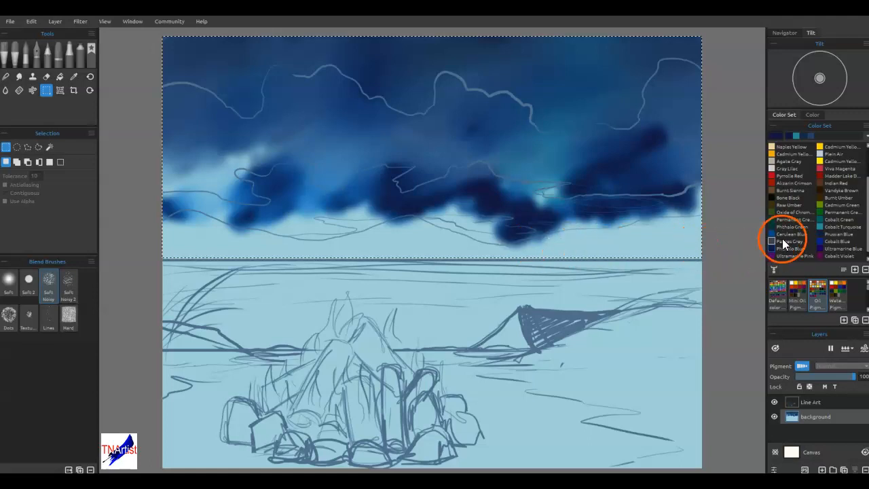
click(805, 136)
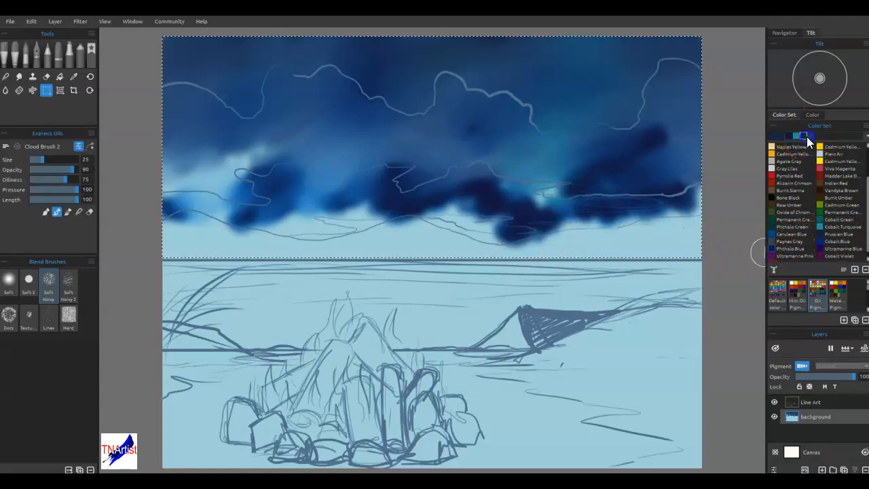
click(778, 137)
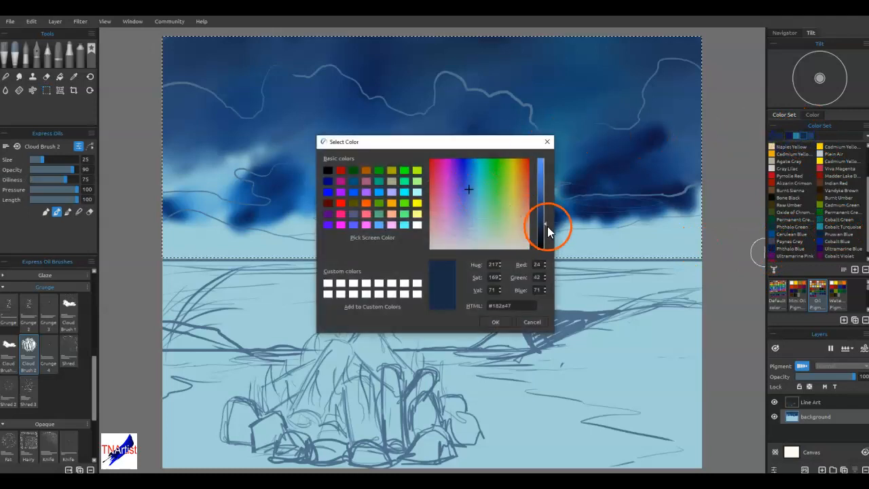
drag(466, 205, 469, 205)
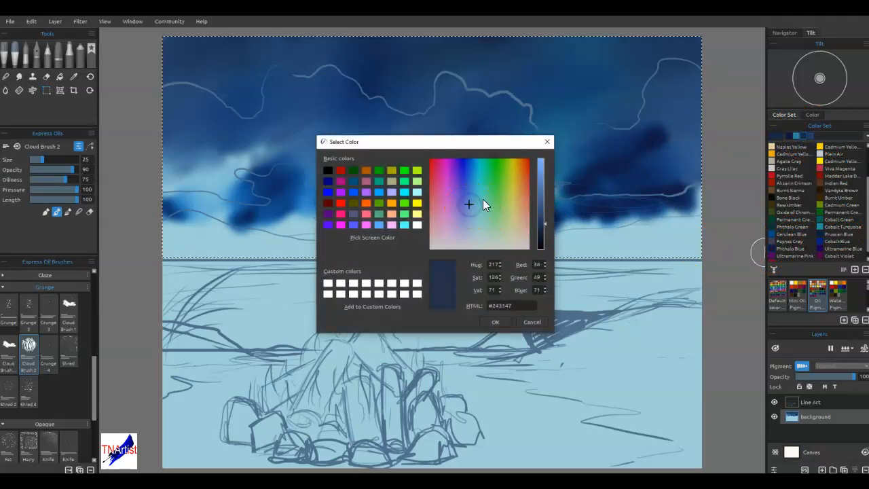
click(496, 322)
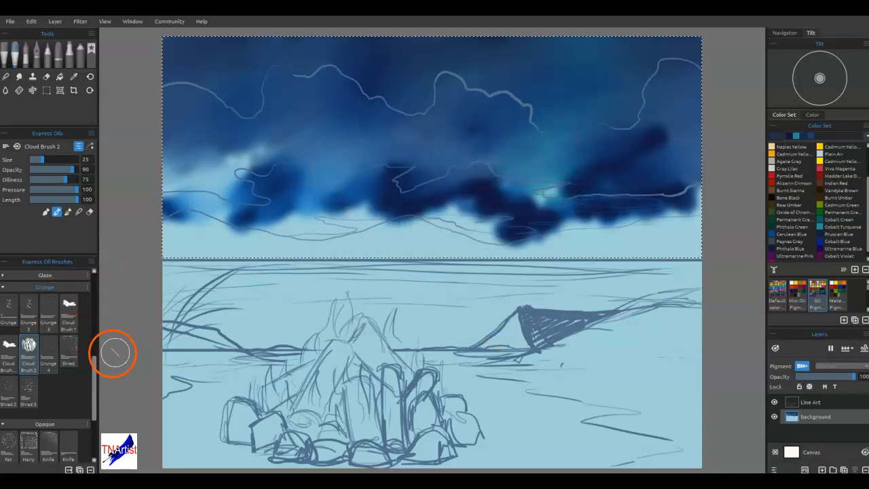
Step: Switch to Watercolors and choose Cloud Brush 1 from the TNArtist WC Brushes
click(25, 53)
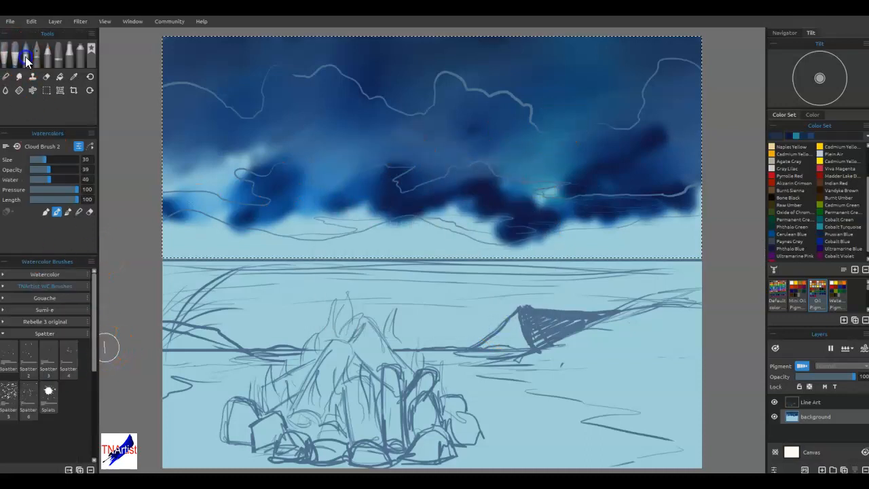
click(46, 214)
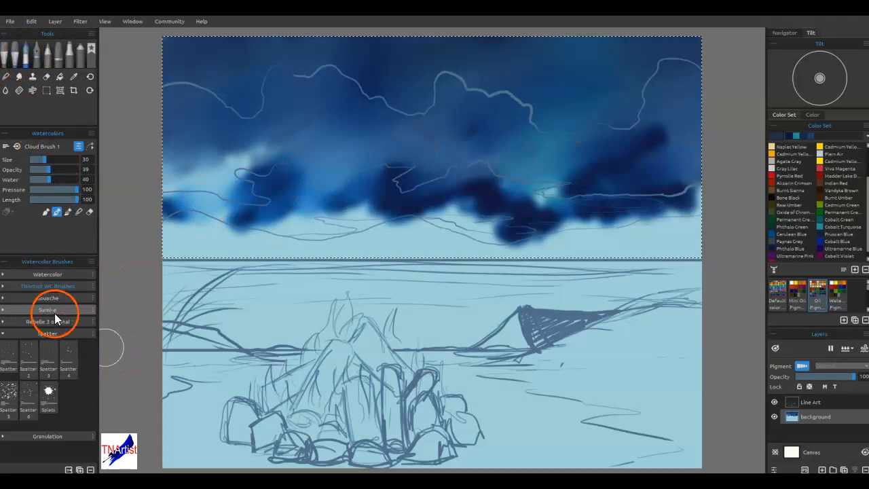
click(27, 285)
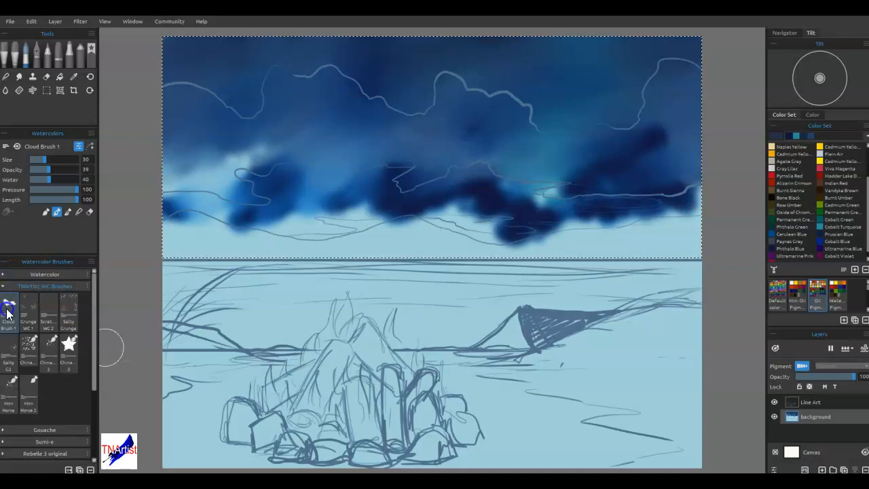
click(10, 311)
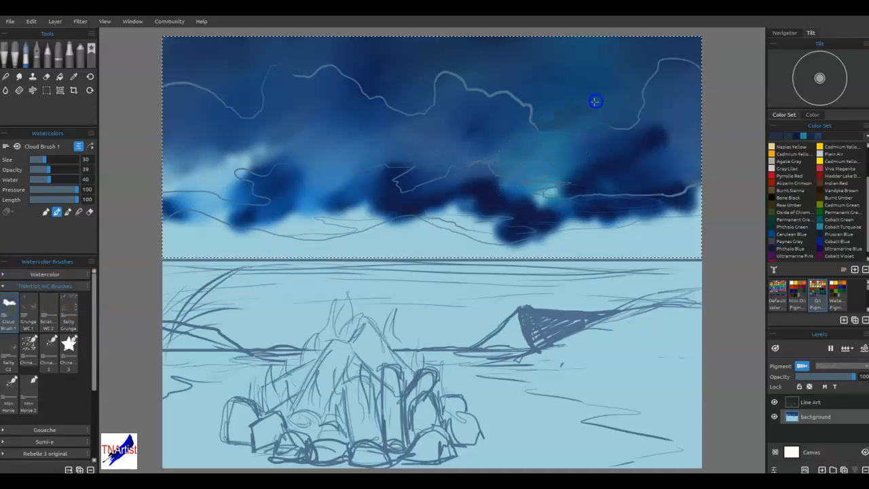
Step: Paint muted dark blue watercolour cloud texture across the upper sky and around the lower cloud edge
mouse_move(623, 51)
mouse_down()
mouse_move(614, 118)
mouse_move(453, 170)
mouse_move(389, 124)
mouse_move(389, 59)
mouse_move(423, 63)
mouse_move(393, 79)
mouse_move(374, 124)
mouse_move(397, 118)
mouse_move(271, 137)
mouse_move(263, 52)
mouse_move(249, 104)
mouse_move(190, 144)
mouse_up()
drag(313, 51, 364, 31)
drag(584, 32, 583, 31)
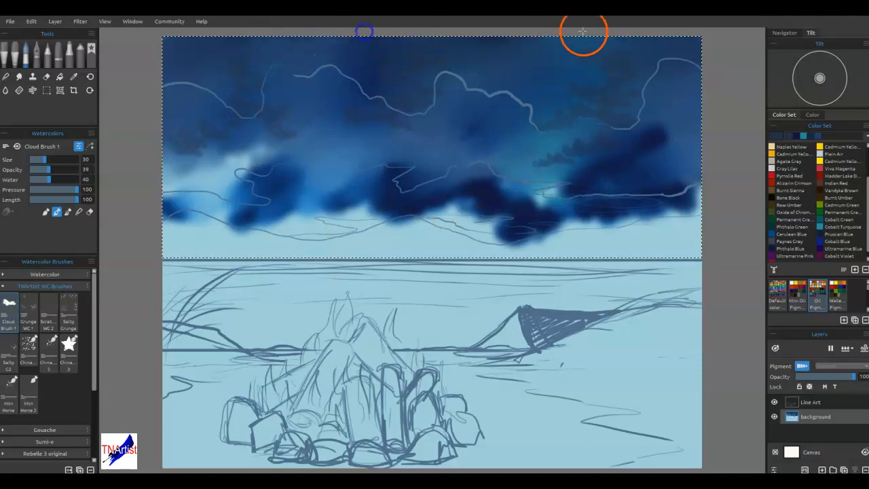
drag(668, 44, 656, 53)
drag(574, 116, 500, 143)
drag(542, 94, 542, 89)
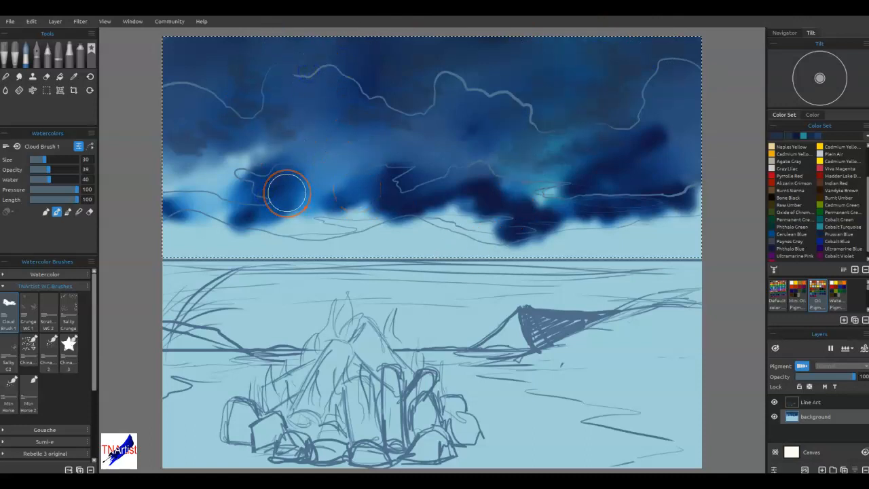
mouse_move(287, 193)
mouse_down()
mouse_move(359, 222)
mouse_move(417, 219)
mouse_move(538, 208)
mouse_move(591, 181)
mouse_move(542, 178)
mouse_move(670, 171)
mouse_move(355, 205)
mouse_up()
mouse_move(261, 124)
mouse_down()
mouse_move(271, 175)
mouse_move(169, 201)
mouse_move(203, 135)
mouse_up()
mouse_move(331, 93)
mouse_down()
mouse_move(466, 56)
mouse_move(302, 128)
mouse_move(674, 39)
mouse_up()
Step: Paint another recently used dark blue over the turquoise area and across the upper clouds
click(790, 137)
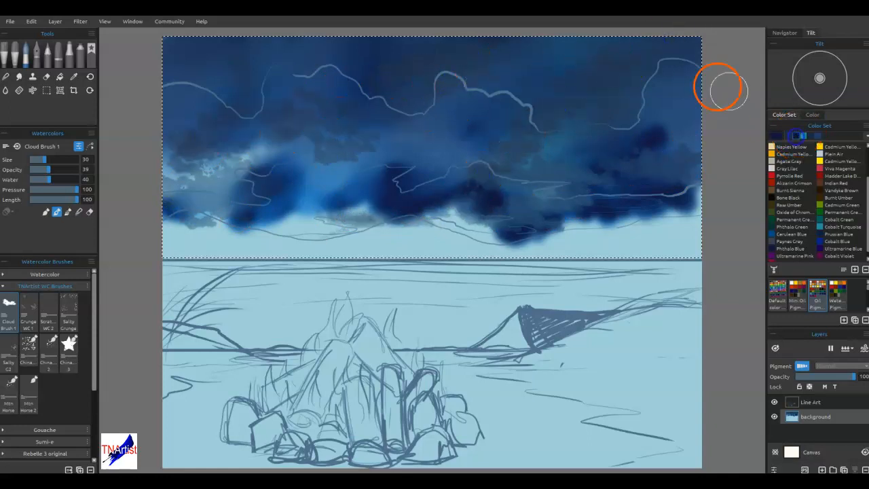
drag(577, 58, 537, 84)
drag(628, 91, 609, 160)
mouse_move(343, 53)
mouse_down()
mouse_move(291, 98)
mouse_move(208, 72)
mouse_move(149, 94)
mouse_up()
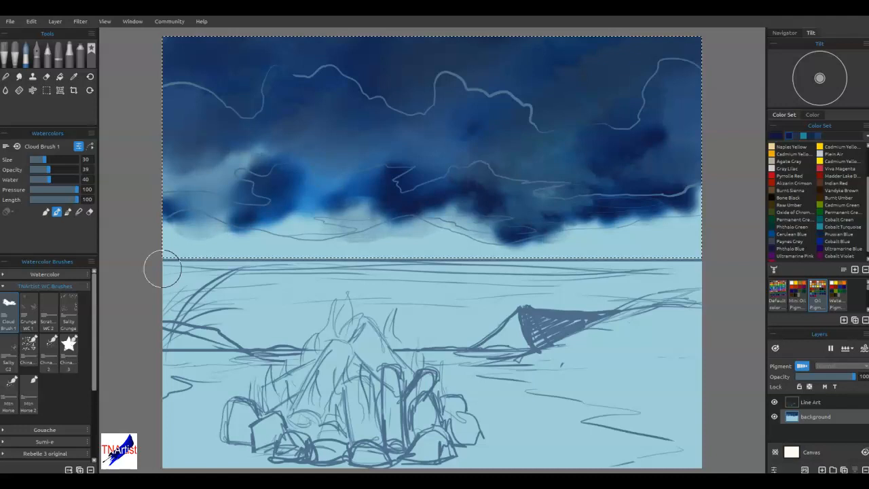
Step: Soften the clouds down to the lower cloud edge using Cloud Brush 1 in blend mode
click(79, 211)
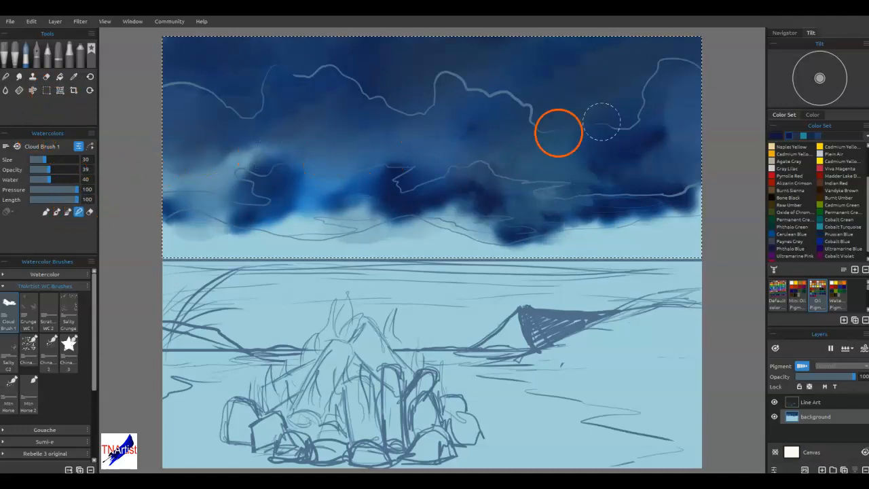
drag(691, 112, 657, 144)
mouse_move(661, 103)
mouse_down()
mouse_move(695, 157)
mouse_move(579, 175)
mouse_move(612, 184)
mouse_up()
mouse_move(497, 120)
mouse_down()
mouse_move(423, 108)
mouse_move(583, 43)
mouse_move(385, 156)
mouse_move(281, 198)
mouse_move(271, 132)
mouse_move(240, 132)
mouse_move(305, 182)
mouse_move(203, 169)
mouse_move(347, 169)
mouse_move(303, 181)
mouse_move(345, 210)
mouse_up()
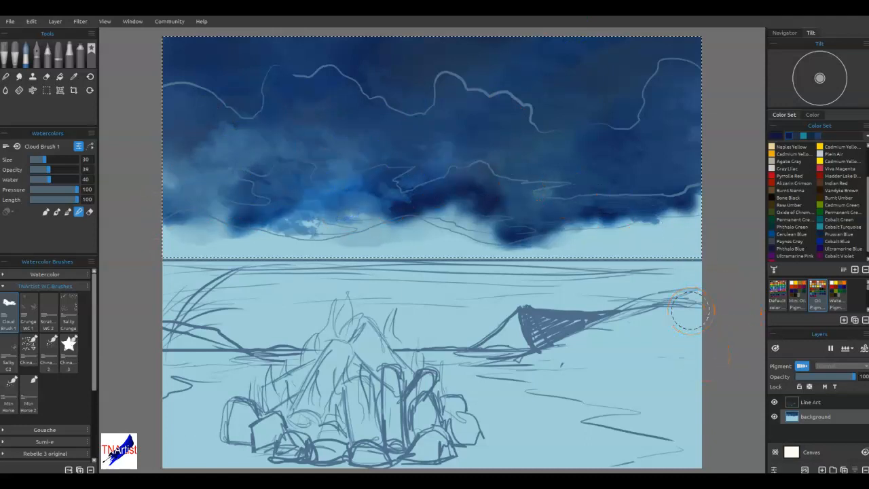
click(686, 304)
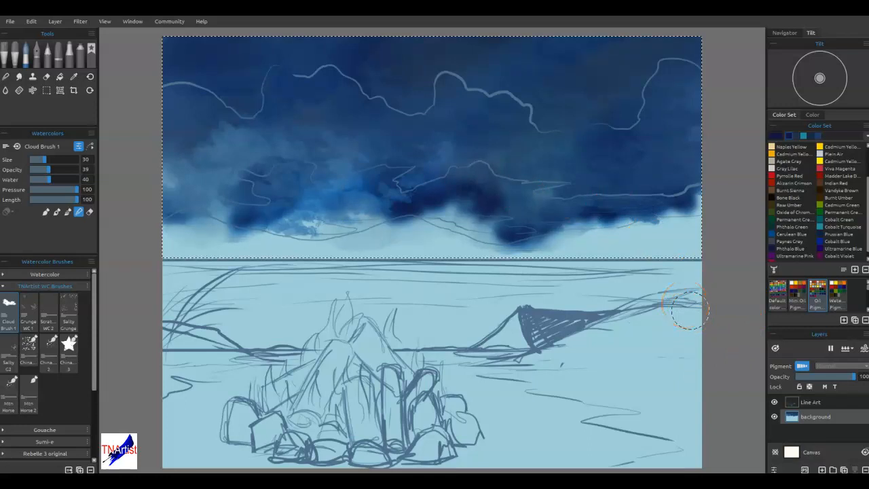
click(77, 211)
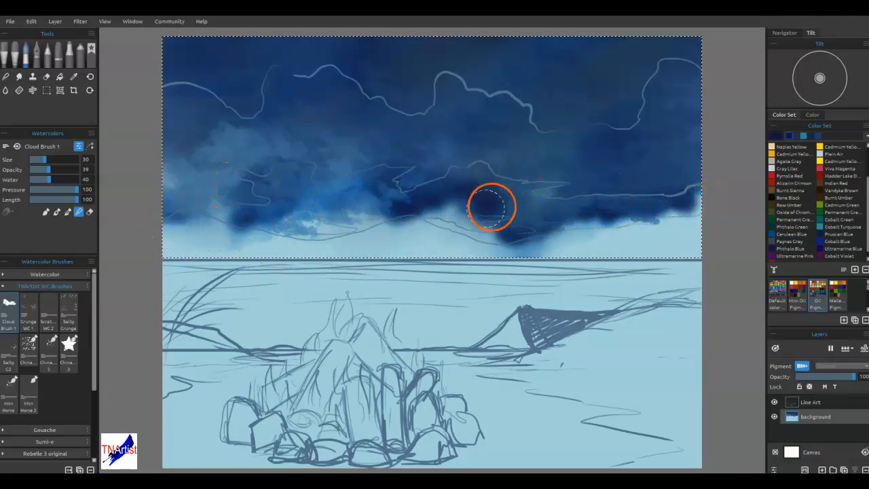
Step: Paint Bone Black cloud patches along the sky's upper edge and one in the clouds below
click(797, 226)
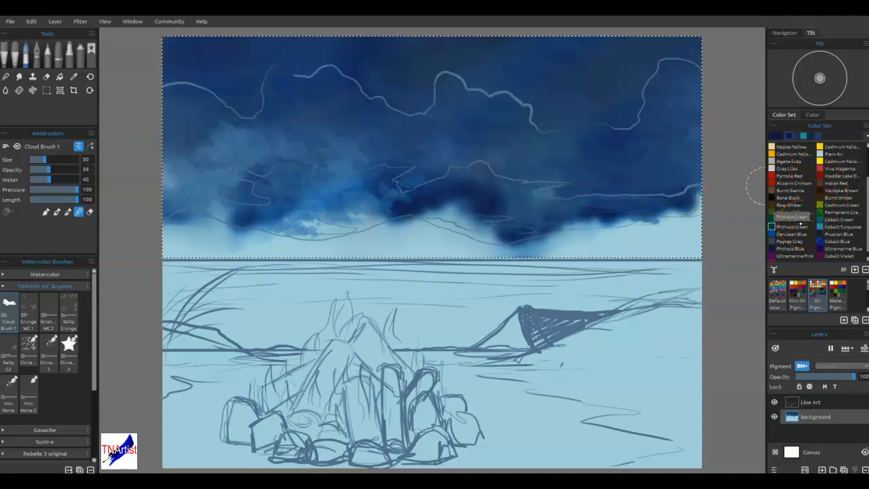
scroll(821, 200, down, 1)
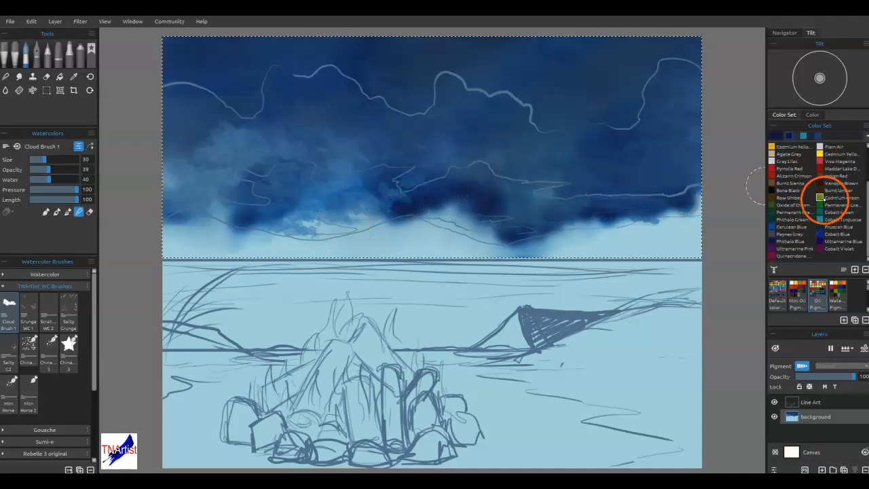
scroll(799, 212, up, 3)
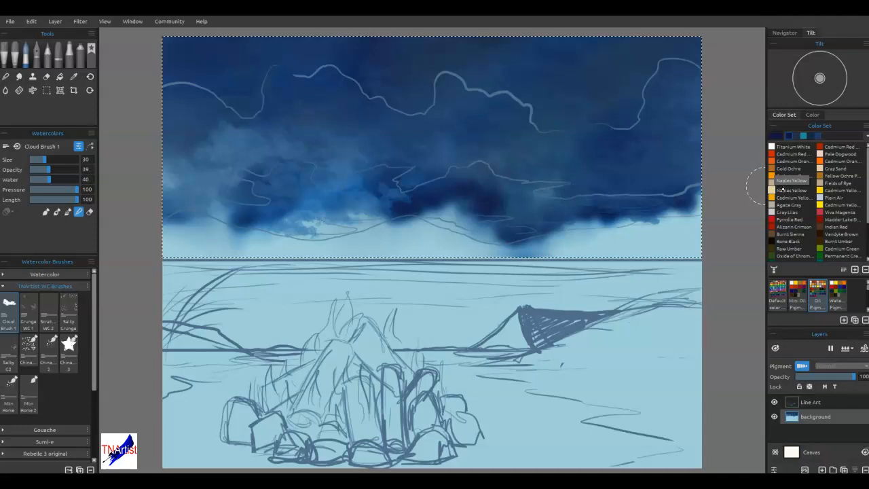
click(798, 241)
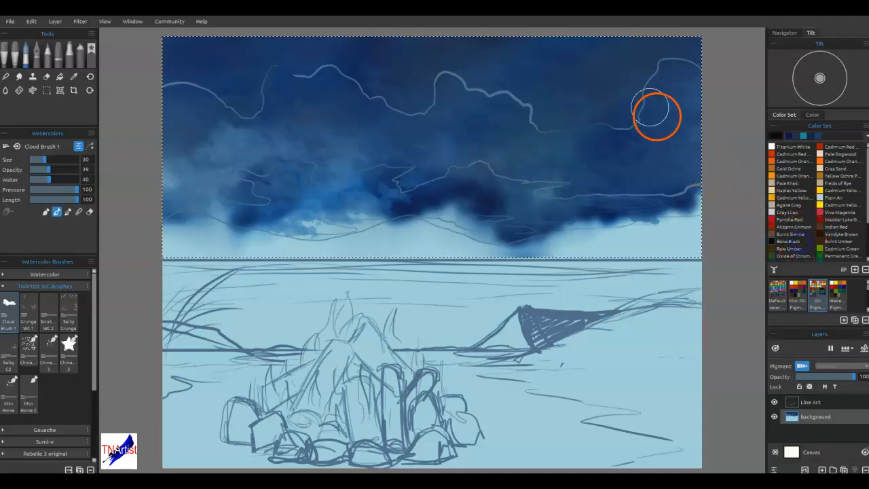
mouse_move(568, 77)
mouse_down()
mouse_move(595, 79)
mouse_move(568, 74)
mouse_move(623, 45)
mouse_move(457, 90)
mouse_move(395, 71)
mouse_move(512, 48)
mouse_move(597, 43)
mouse_move(556, 48)
mouse_up()
mouse_move(429, 42)
mouse_down()
mouse_move(404, 57)
mouse_move(426, 39)
mouse_up()
drag(181, 43, 193, 39)
drag(685, 42, 716, 62)
drag(495, 41, 516, 35)
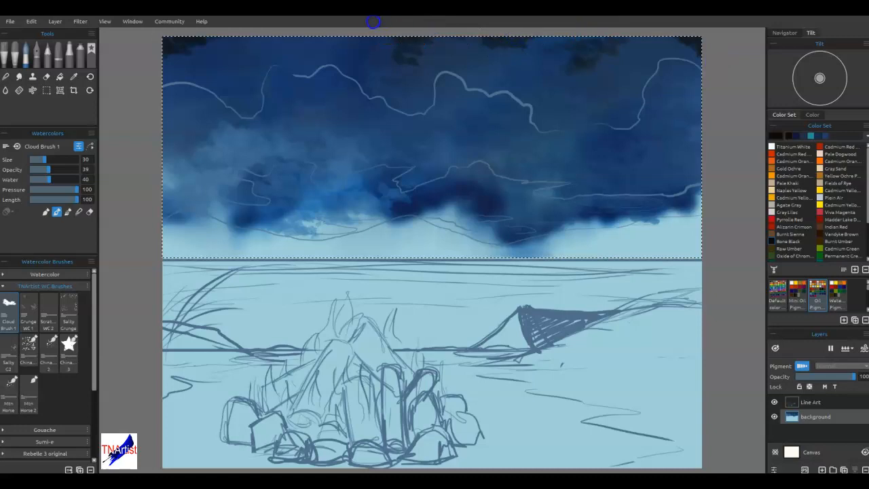
click(547, 119)
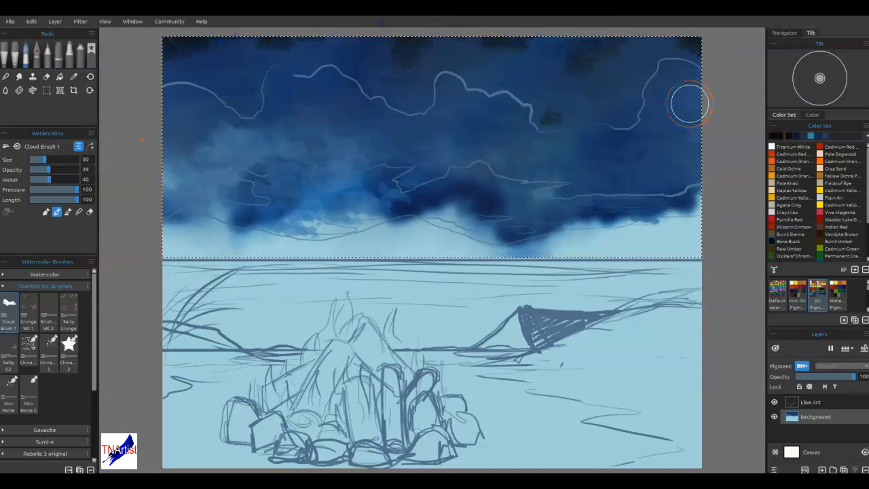
Step: Pause the watercolour diffusion with the background layer active
click(816, 416)
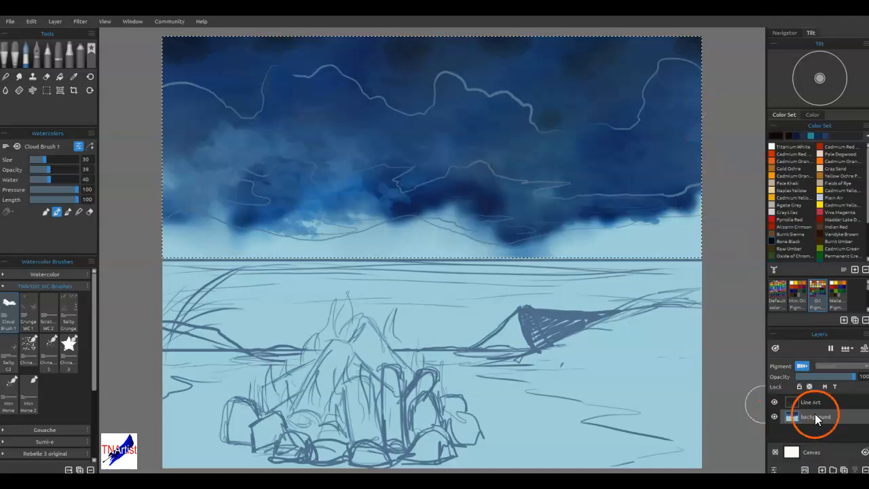
click(839, 335)
click(830, 349)
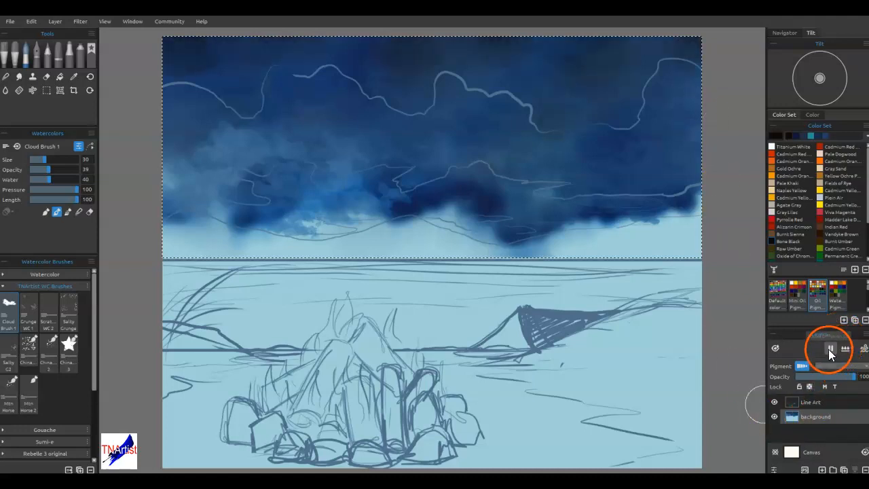
Step: Blend the black patches into the blue upper sky using Cloud Brush 1 in blend mode
click(79, 211)
click(582, 72)
click(666, 59)
drag(666, 59, 566, 100)
mouse_move(206, 78)
mouse_down()
mouse_move(239, 83)
mouse_move(193, 57)
mouse_up()
drag(212, 78, 516, 79)
drag(638, 70, 656, 70)
drag(627, 106, 417, 62)
drag(363, 91, 365, 120)
mouse_move(413, 211)
mouse_down()
mouse_move(514, 343)
mouse_move(565, 366)
mouse_up()
click(834, 457)
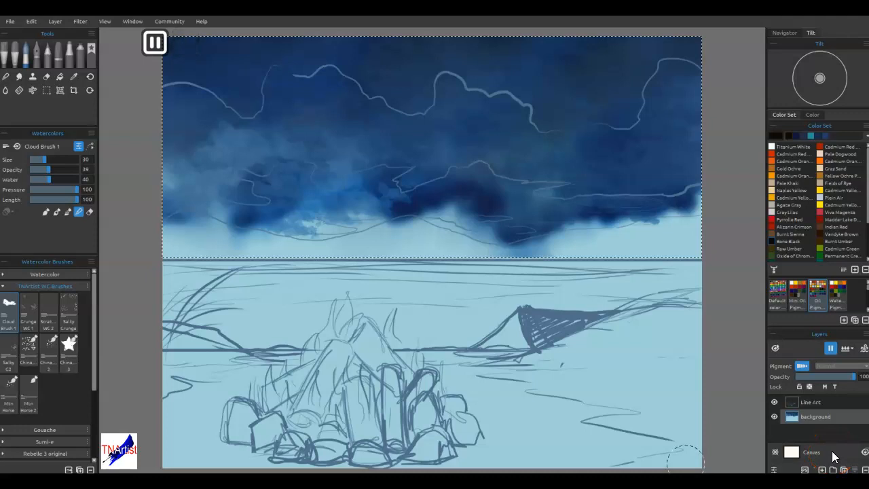
Step: Replace the sky selection with a freehand selection of the large cloud bank, following its sketched upper and lower outlines
key(ctrl+d)
click(46, 90)
click(39, 147)
click(703, 70)
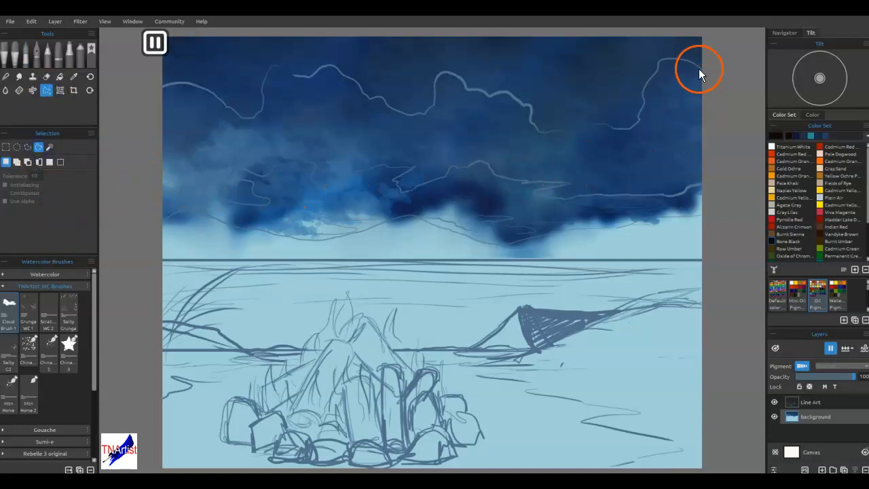
drag(703, 70, 660, 68)
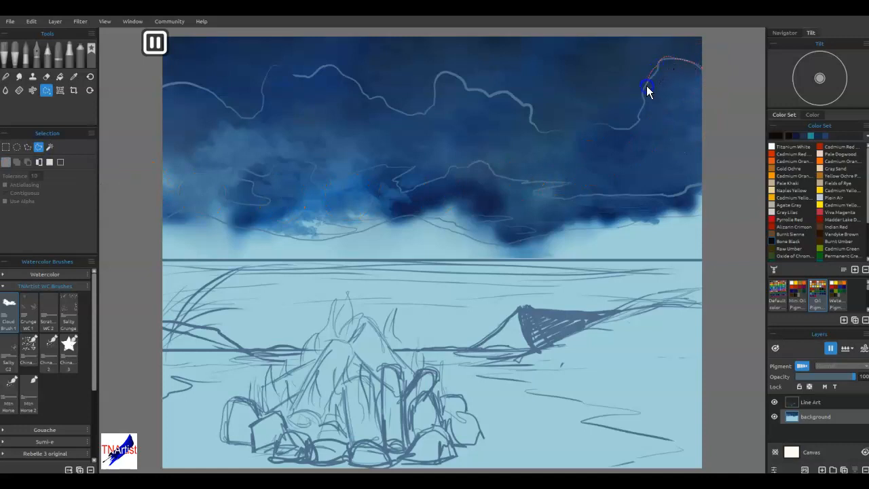
drag(620, 130, 536, 129)
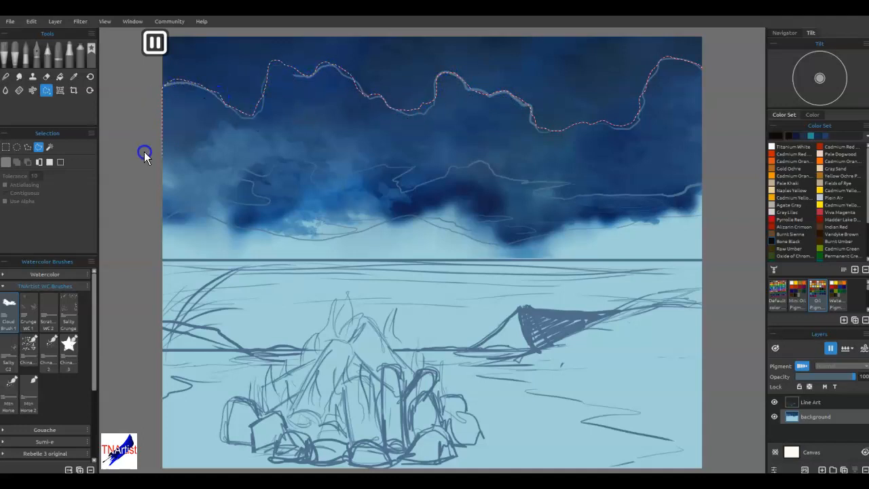
drag(241, 187, 283, 173)
drag(700, 194, 733, 180)
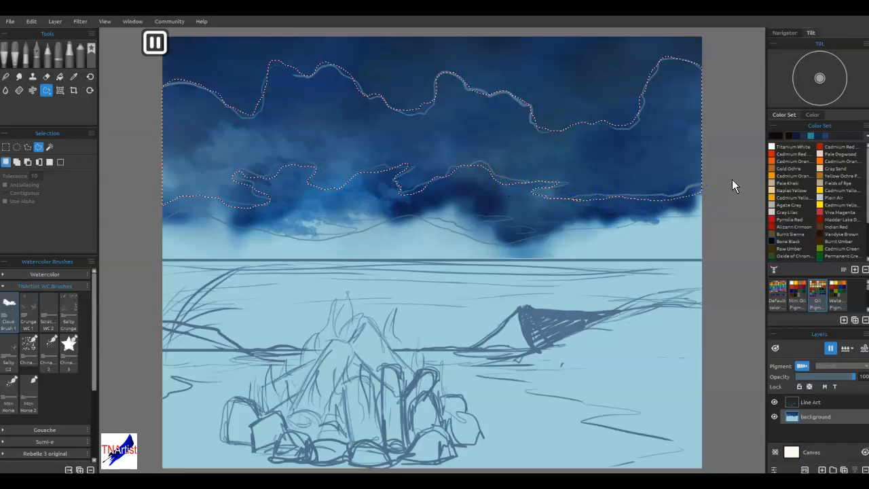
Step: Paint Bone Black patches throughout the selected cloud bank in watercolour paint mode, briefly running diffusion before pausing it again
click(26, 55)
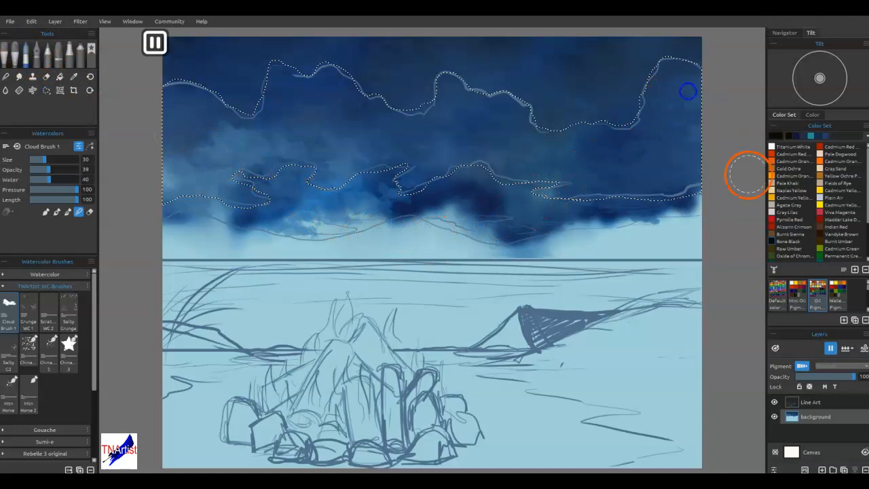
click(46, 212)
mouse_move(690, 89)
mouse_down()
mouse_move(662, 84)
mouse_move(667, 70)
mouse_move(690, 123)
mouse_move(677, 150)
mouse_move(637, 166)
mouse_move(617, 152)
mouse_move(600, 175)
mouse_move(566, 162)
mouse_move(616, 144)
mouse_move(526, 146)
mouse_move(506, 112)
mouse_move(501, 120)
mouse_move(446, 79)
mouse_move(477, 104)
mouse_move(421, 133)
mouse_move(383, 129)
mouse_move(372, 107)
mouse_move(330, 94)
mouse_move(321, 74)
mouse_move(303, 101)
mouse_move(269, 84)
mouse_move(253, 123)
mouse_move(174, 102)
mouse_move(188, 155)
mouse_move(204, 157)
mouse_move(226, 185)
mouse_move(327, 144)
mouse_move(353, 173)
mouse_move(317, 180)
mouse_move(436, 172)
mouse_move(468, 186)
mouse_move(459, 151)
mouse_move(518, 174)
mouse_move(648, 179)
mouse_move(668, 194)
mouse_move(701, 137)
mouse_move(664, 129)
mouse_move(680, 74)
mouse_move(695, 158)
mouse_move(612, 179)
mouse_move(440, 145)
mouse_move(411, 177)
mouse_move(391, 147)
mouse_move(338, 123)
mouse_move(329, 148)
mouse_move(285, 191)
mouse_move(163, 206)
mouse_move(159, 187)
mouse_move(188, 117)
mouse_move(342, 168)
mouse_up()
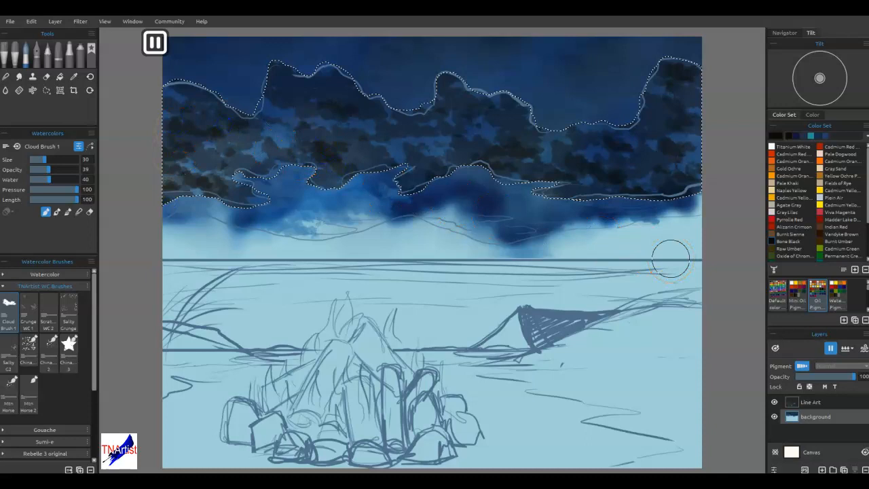
click(832, 348)
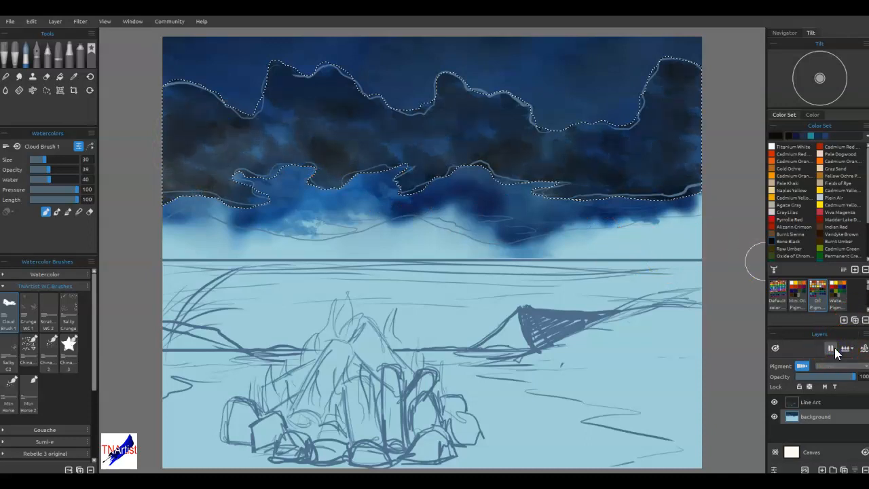
click(833, 348)
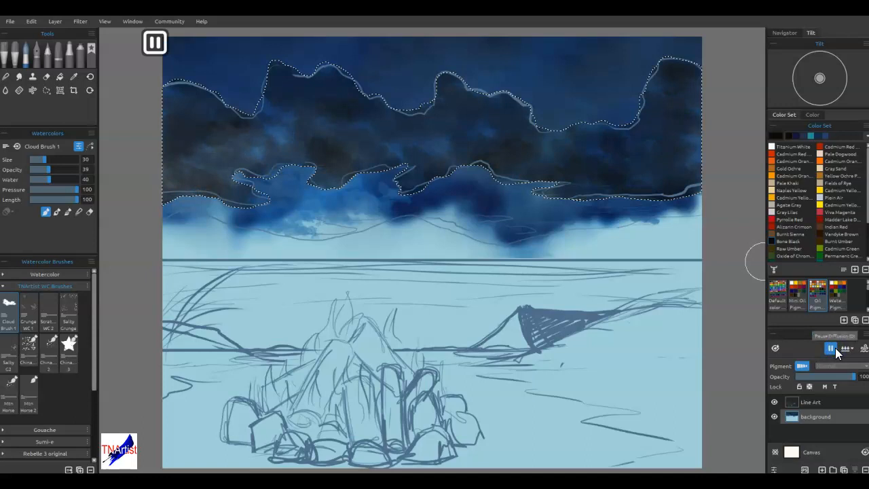
Step: Dab dark navy blue across the selected cloud bank with the watercolour Cloud Brush 1, working from its right end to its left
click(814, 129)
click(795, 138)
drag(664, 143, 689, 145)
click(681, 117)
drag(639, 178, 621, 174)
click(528, 137)
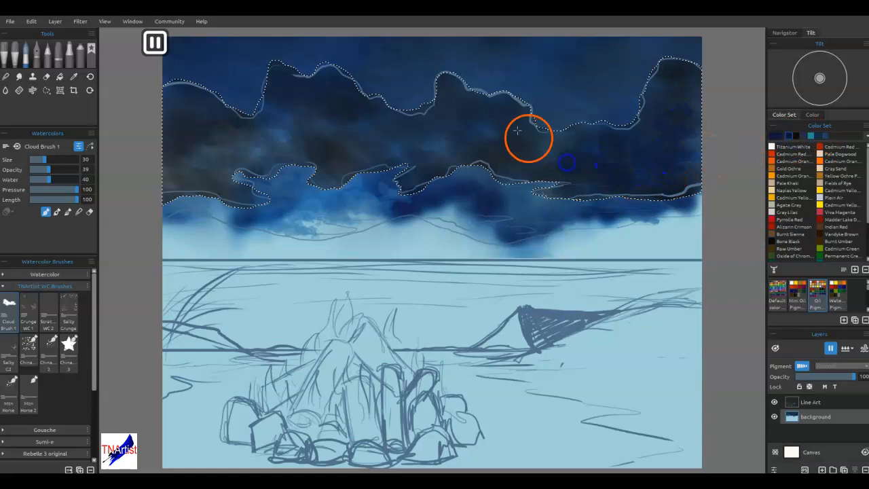
click(378, 127)
click(317, 157)
mouse_move(265, 138)
mouse_down()
mouse_move(197, 122)
mouse_move(167, 194)
mouse_move(241, 163)
mouse_up()
Step: Paint teal highlight patches on the upper humps across the selected cloud bank, using the recent teal colour
click(812, 137)
mouse_move(655, 87)
mouse_down()
mouse_move(646, 111)
mouse_move(591, 142)
mouse_up()
drag(566, 156, 572, 155)
drag(499, 112, 524, 147)
drag(481, 117, 440, 103)
drag(370, 122, 356, 138)
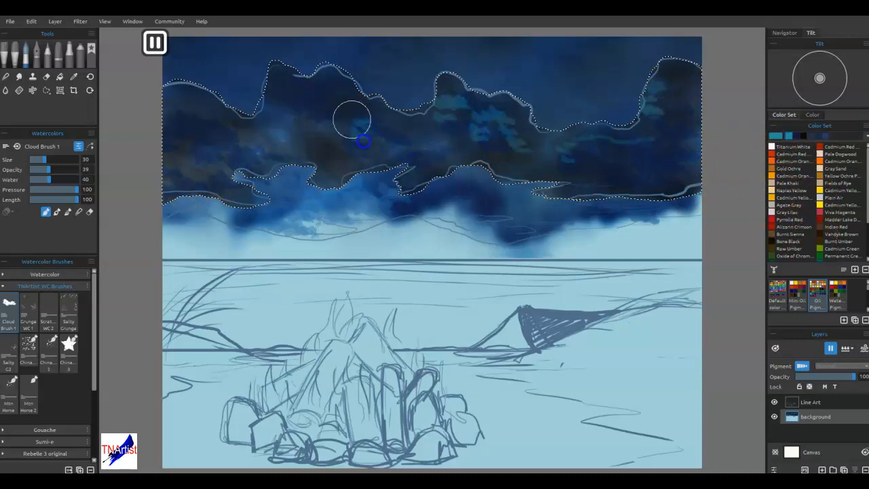
drag(327, 111, 312, 116)
drag(327, 90, 283, 94)
drag(219, 118, 201, 123)
drag(212, 101, 172, 95)
Step: Add blue dabs to the left part of the selected cloud bank and near-black shadow strokes along its lower half
click(811, 133)
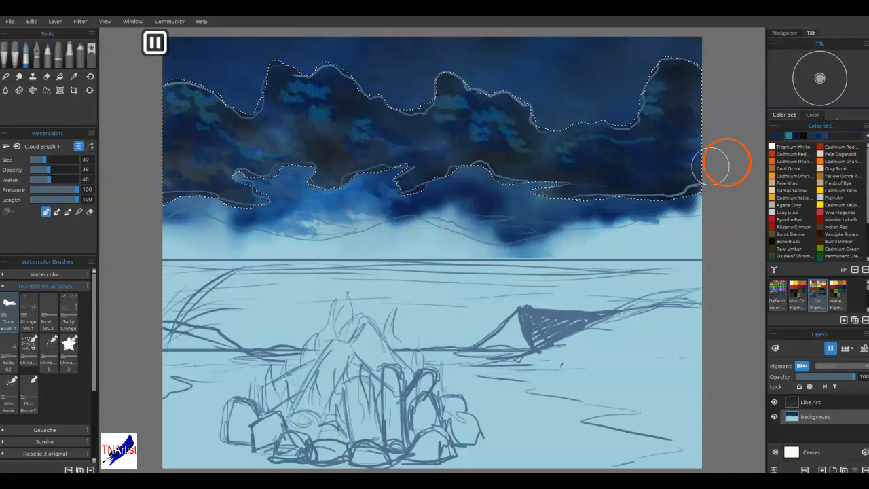
click(297, 135)
drag(297, 136, 285, 144)
drag(239, 175, 232, 178)
click(185, 171)
click(811, 138)
mouse_move(660, 147)
mouse_down()
mouse_move(633, 153)
mouse_move(695, 128)
mouse_move(616, 173)
mouse_up()
mouse_move(425, 171)
mouse_down()
mouse_move(319, 160)
mouse_move(211, 180)
mouse_move(244, 204)
mouse_move(364, 198)
mouse_up()
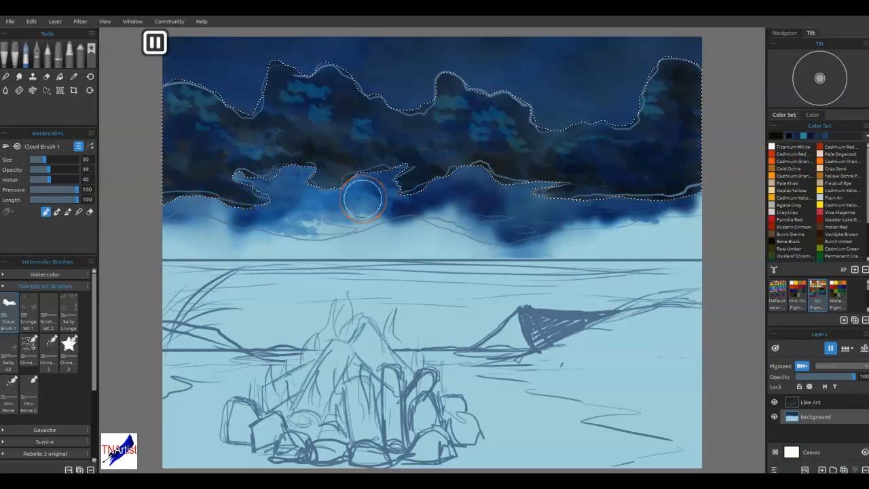
Step: Let the watercolour diffuse while blending the teal and blue patches into the selected cloud bank, and pause diffusion again
click(831, 351)
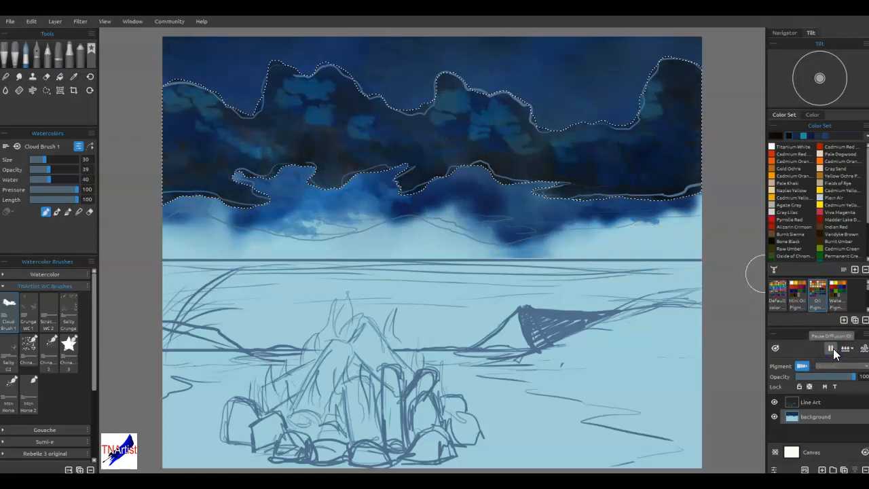
click(79, 211)
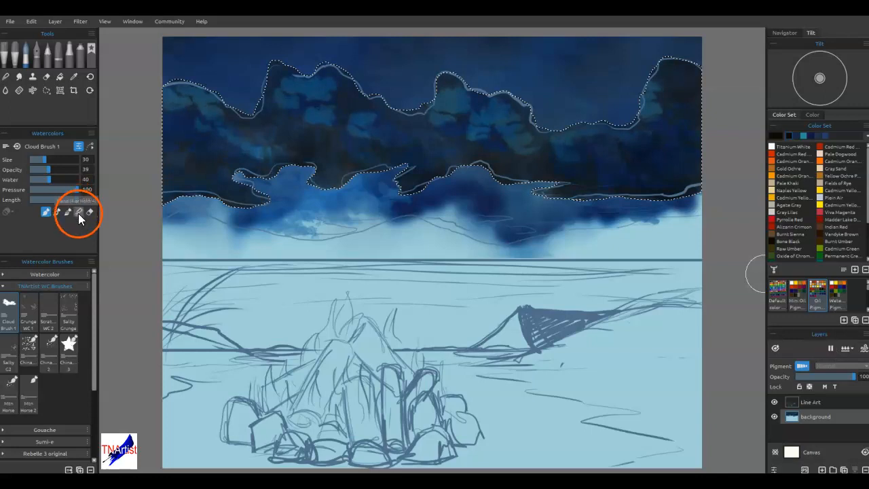
mouse_move(304, 114)
mouse_down()
mouse_move(314, 130)
mouse_move(290, 136)
mouse_up()
mouse_move(241, 138)
mouse_down()
mouse_move(221, 117)
mouse_move(179, 108)
mouse_move(281, 140)
mouse_up()
mouse_move(464, 154)
mouse_down()
mouse_move(491, 113)
mouse_move(489, 128)
mouse_move(538, 159)
mouse_move(612, 153)
mouse_move(666, 86)
mouse_up()
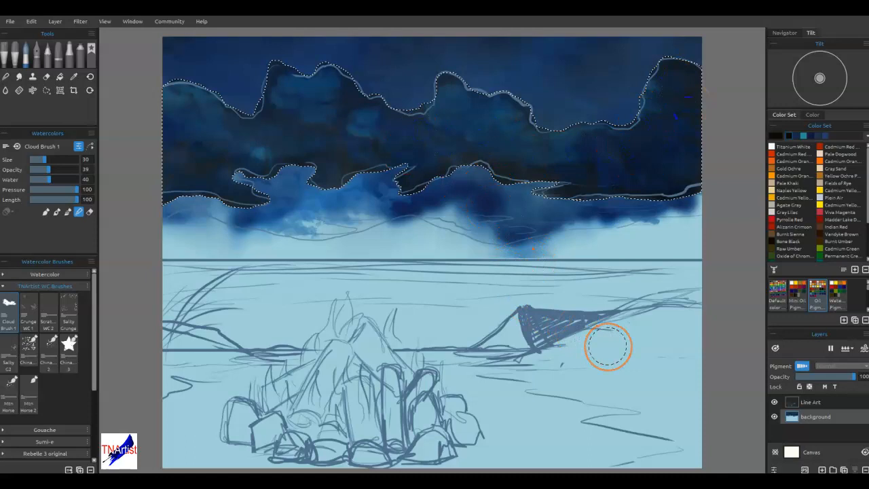
key(p)
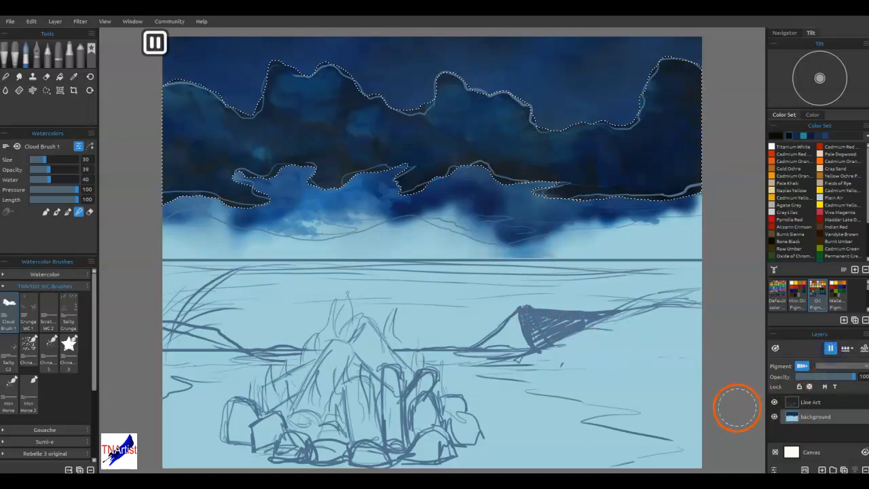
Step: Remove the cloud bank selection and hide the Line Art layer
key(ctrl+alt)
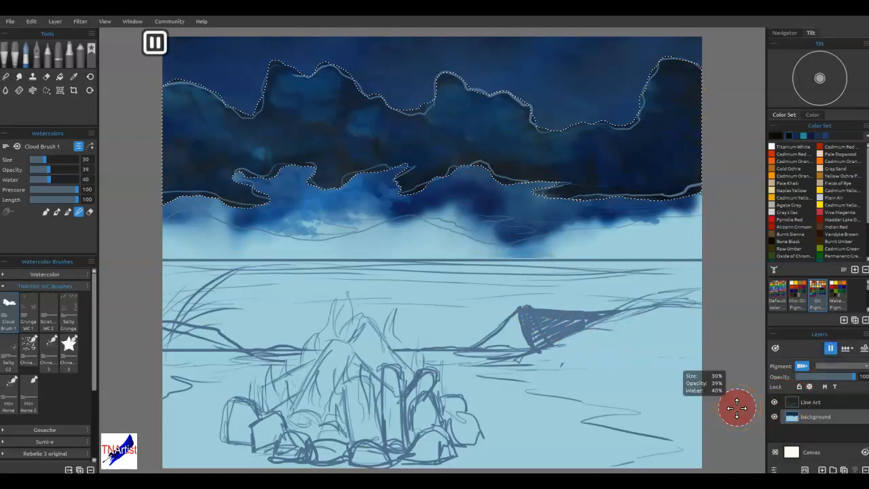
key(ctrl+alt+h)
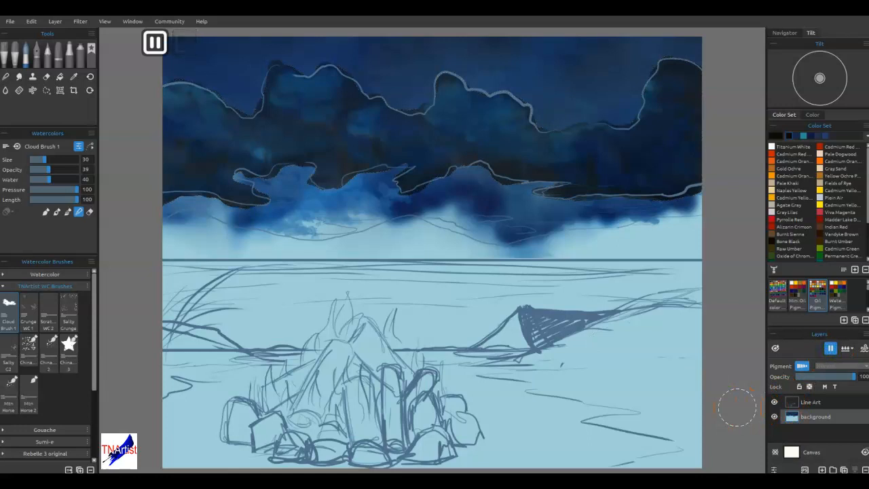
click(774, 401)
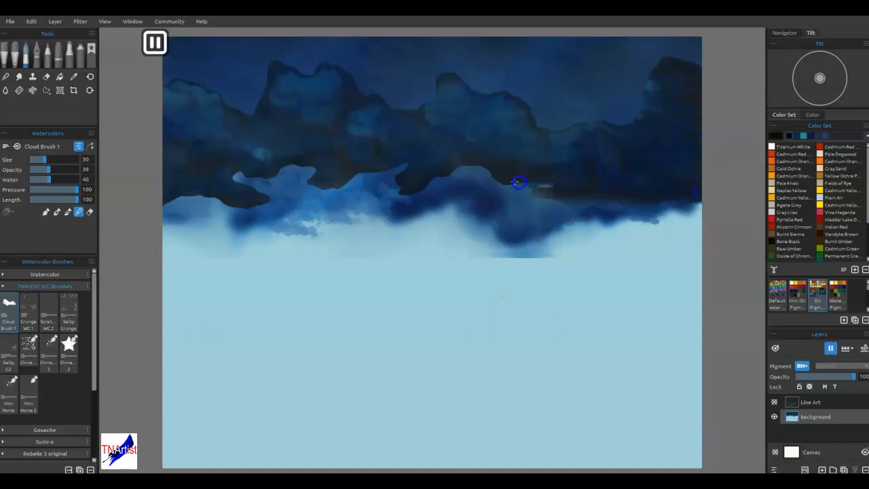
Step: Blend the hard upper and lower edges of the dark cloud bank into the surrounding sky with Cloud Brush 1
click(545, 140)
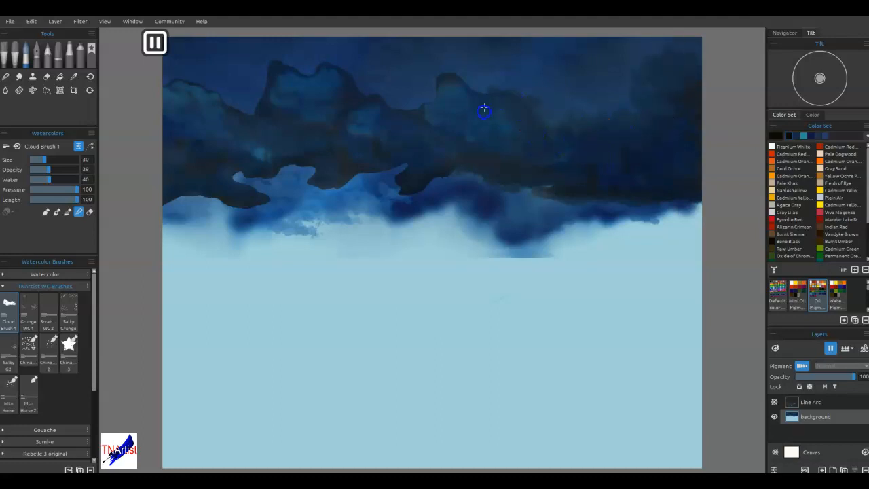
mouse_move(431, 87)
mouse_down()
mouse_move(450, 114)
mouse_move(423, 109)
mouse_move(417, 127)
mouse_move(593, 164)
mouse_move(559, 195)
mouse_move(681, 180)
mouse_move(713, 196)
mouse_move(484, 145)
mouse_move(456, 158)
mouse_move(451, 175)
mouse_move(399, 191)
mouse_move(419, 160)
mouse_move(336, 178)
mouse_up()
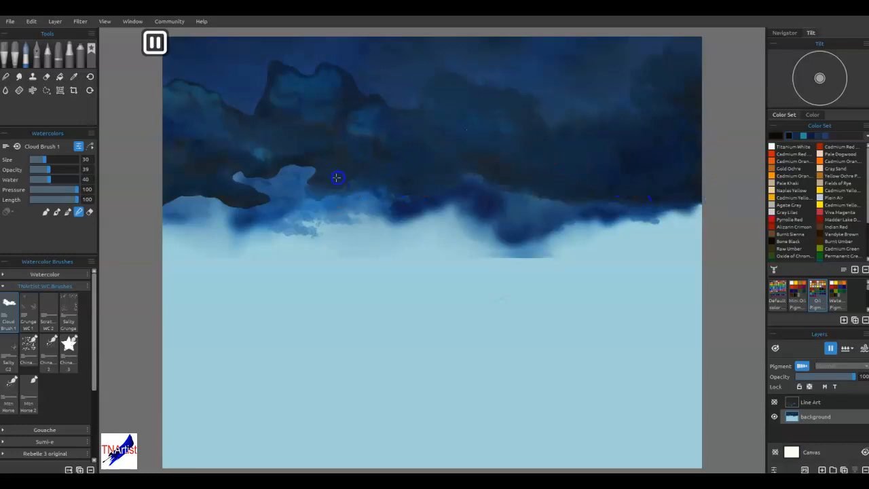
mouse_move(273, 174)
mouse_down()
mouse_move(252, 186)
mouse_move(226, 200)
mouse_move(246, 200)
mouse_move(163, 200)
mouse_move(224, 195)
mouse_up()
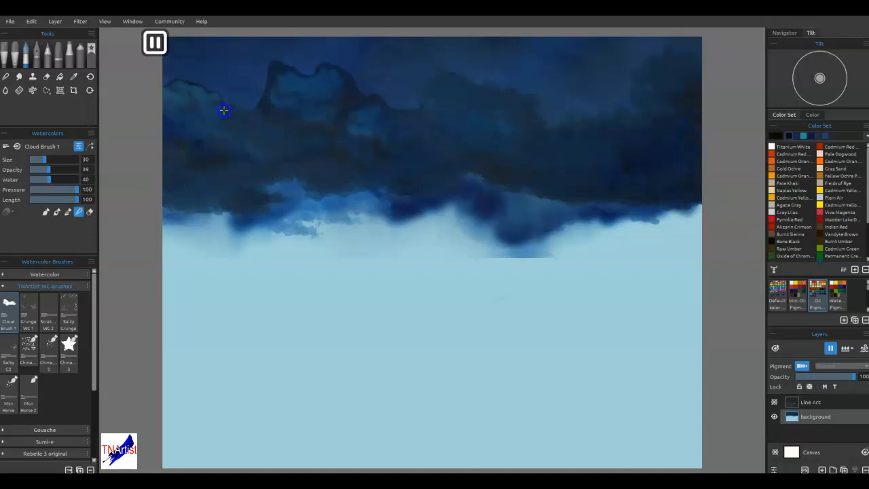
mouse_move(210, 89)
mouse_down()
mouse_move(188, 97)
mouse_move(169, 88)
mouse_up()
mouse_move(277, 97)
mouse_down()
mouse_move(276, 62)
mouse_move(286, 111)
mouse_move(299, 71)
mouse_up()
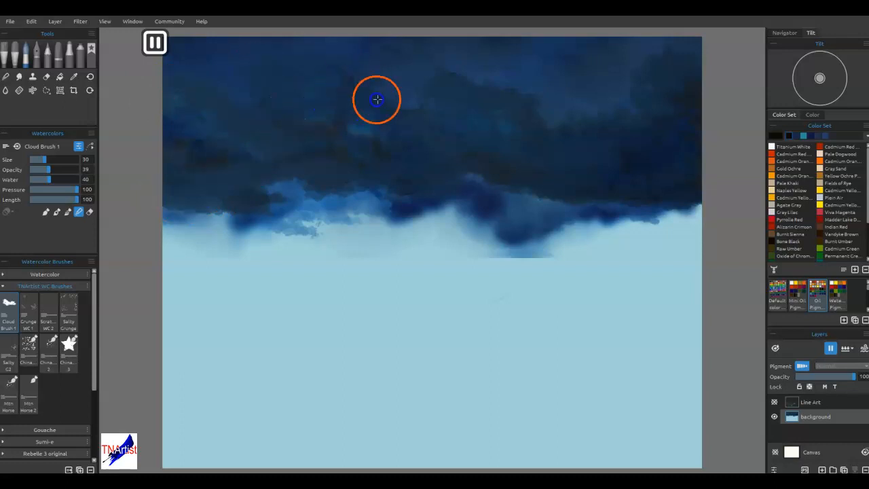
click(512, 145)
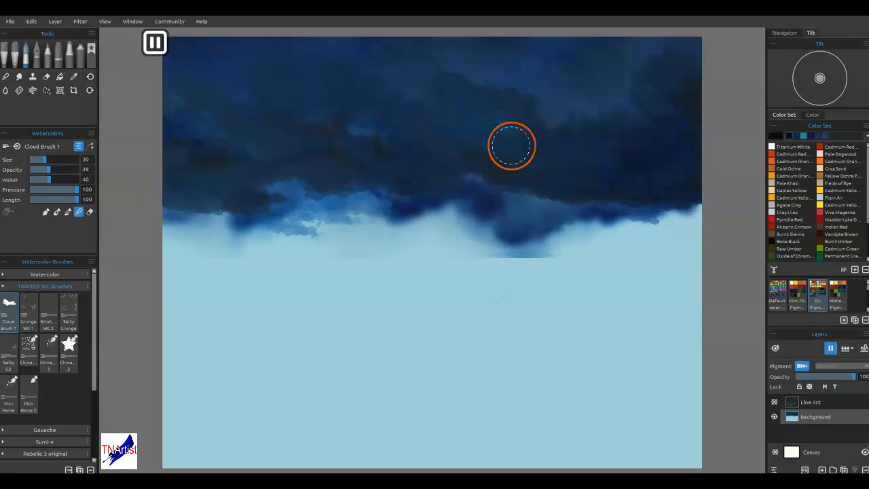
mouse_move(563, 135)
mouse_down()
mouse_move(586, 175)
mouse_move(502, 178)
mouse_up()
mouse_move(351, 151)
mouse_down()
mouse_move(345, 145)
mouse_move(266, 196)
mouse_up()
click(254, 281)
Step: Blend the lower blue cloud fringe into soft, ragged clouds against the pale sky near the horizon
mouse_move(458, 91)
mouse_down()
mouse_move(441, 223)
mouse_move(458, 246)
mouse_up()
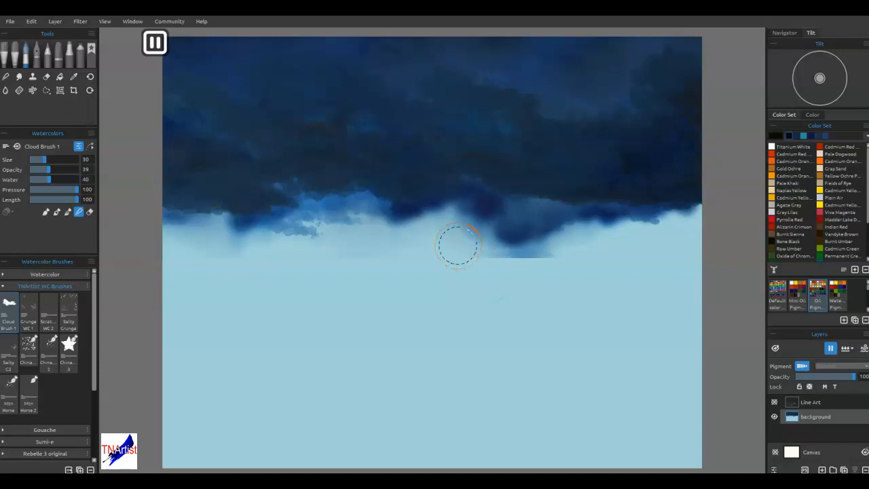
mouse_move(457, 246)
mouse_down()
mouse_move(540, 249)
mouse_move(507, 260)
mouse_move(560, 236)
mouse_move(559, 225)
mouse_move(600, 241)
mouse_move(584, 222)
mouse_move(468, 240)
mouse_up()
mouse_move(526, 231)
mouse_down()
mouse_move(496, 218)
mouse_move(479, 224)
mouse_move(460, 203)
mouse_move(414, 200)
mouse_move(454, 188)
mouse_move(418, 178)
mouse_move(370, 198)
mouse_move(419, 167)
mouse_move(468, 197)
mouse_move(403, 215)
mouse_move(338, 195)
mouse_move(135, 226)
mouse_up()
mouse_move(591, 224)
mouse_down()
mouse_move(634, 229)
mouse_move(662, 202)
mouse_move(520, 218)
mouse_move(642, 198)
mouse_move(576, 205)
mouse_move(595, 229)
mouse_move(512, 231)
mouse_move(570, 240)
mouse_up()
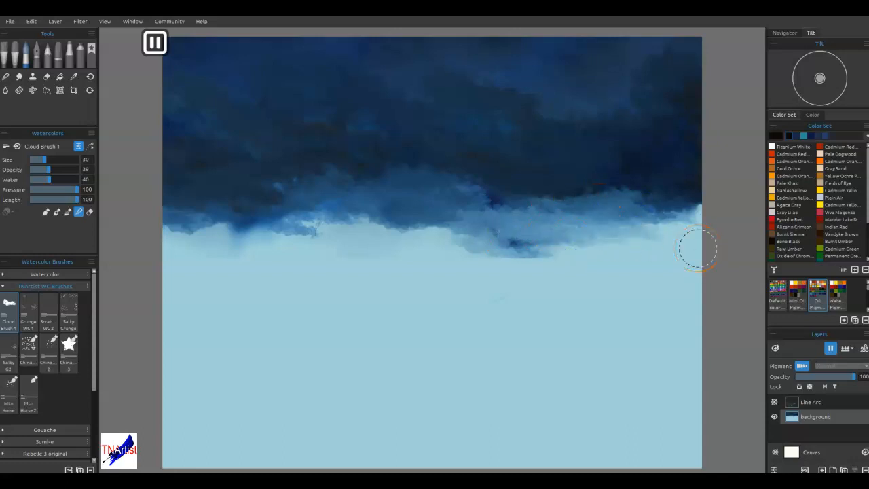
Step: Resume diffusion on the background layer and switch to the Express Oils Cloud Brush 1 in the Grunge set
click(847, 348)
click(820, 363)
click(854, 349)
click(36, 56)
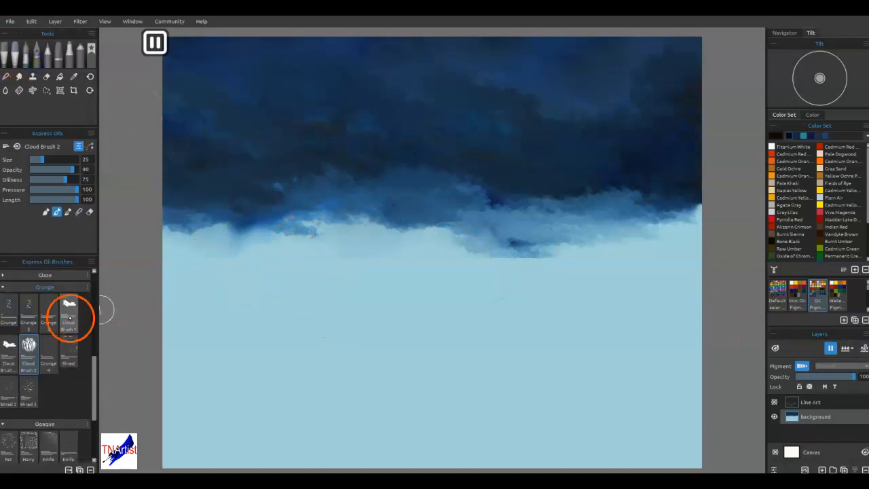
click(67, 316)
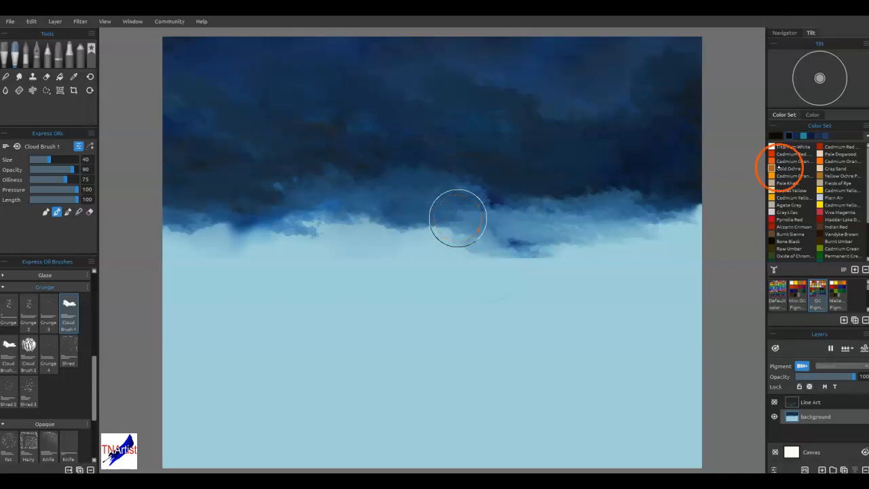
Step: Sample the medium blue of the lower clouds and paint a ragged diagonal cloud highlight in the canvas's upper-right sky
key(i)
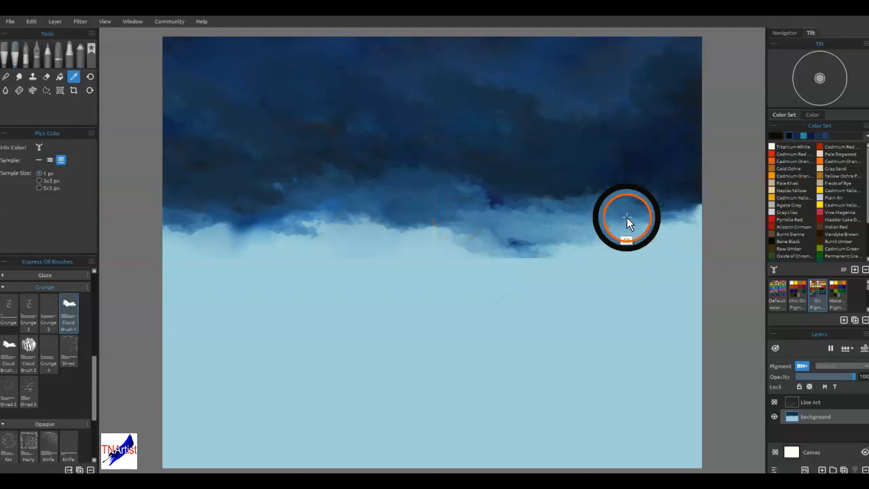
click(626, 218)
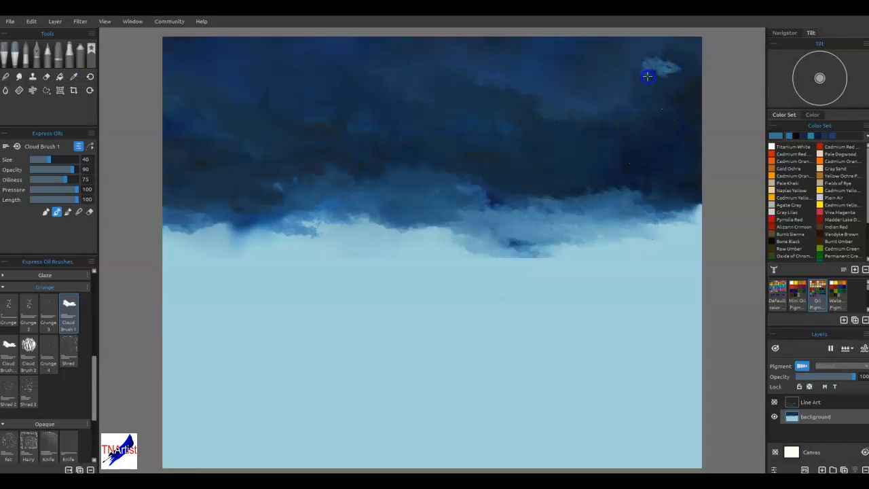
mouse_move(642, 92)
mouse_down()
mouse_move(593, 122)
mouse_move(596, 101)
mouse_move(571, 125)
mouse_move(621, 152)
mouse_move(634, 146)
mouse_move(617, 165)
mouse_move(597, 119)
mouse_move(549, 129)
mouse_up()
key(bracketleft)
key(bracketleft)
key(bracketleft)
key(bracketleft)
key(bracketleft)
key(bracketleft)
key(bracketleft)
key(bracketleft)
key(bracketright)
key(bracketright)
key(bracketright)
key(bracketright)
key(bracketright)
key(bracketright)
key(bracketright)
key(bracketright)
key(bracketright)
key(bracketright)
drag(607, 124, 631, 101)
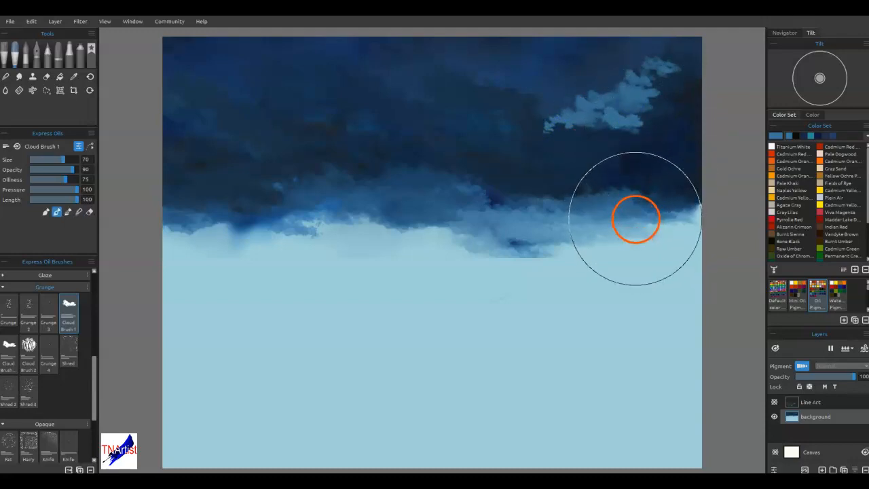
Step: Set the brush size to 25 and blend the right end of the new blue cloud into the dark sky in blend mode
key(bracketleft)
key(bracketleft)
key(bracketleft)
key(bracketleft)
key(bracketleft)
key(bracketleft)
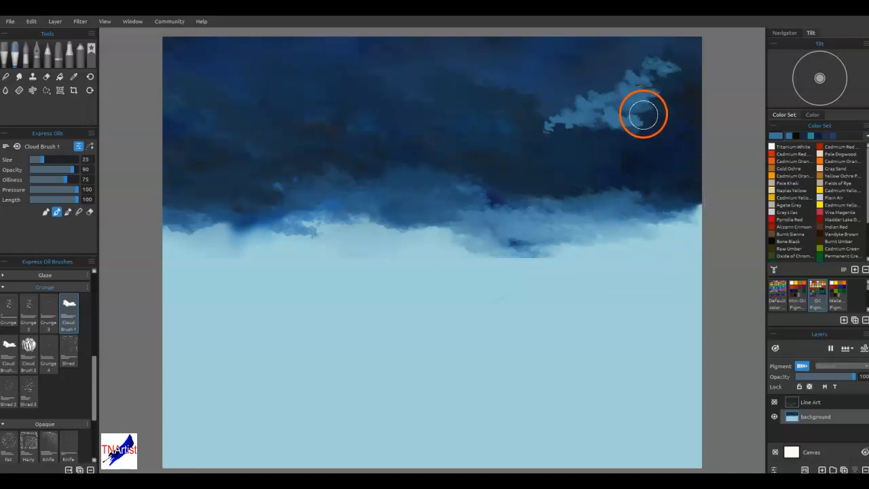
key(b)
drag(655, 113, 644, 110)
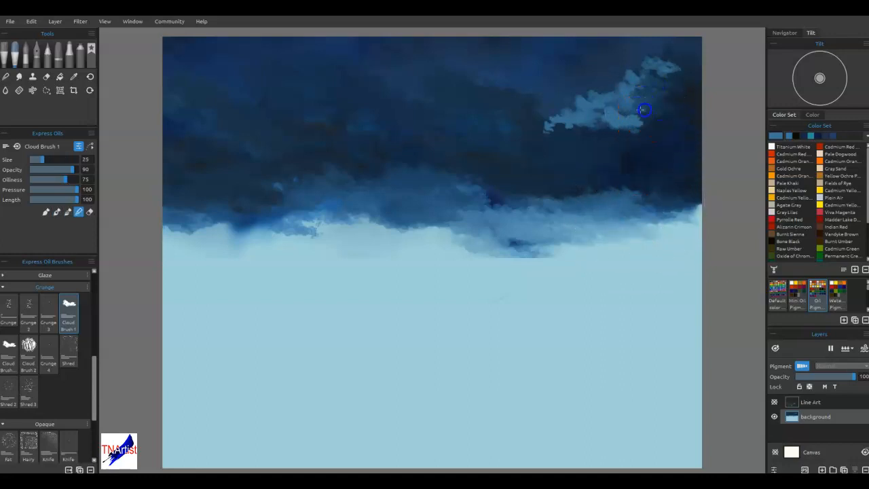
drag(666, 69, 668, 93)
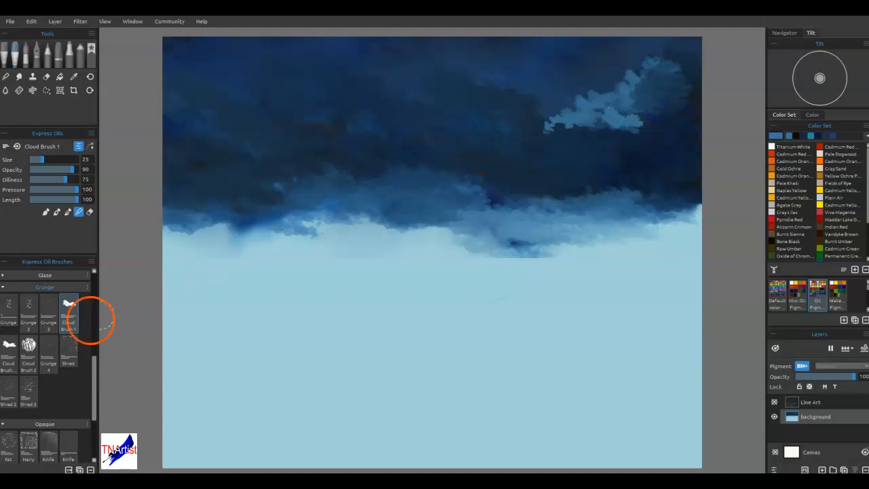
Step: Soften the underside of the blue cloud with Cloud Brush 1a, reducing its size to 16, while keeping the bright upper rim
click(9, 350)
mouse_move(655, 121)
mouse_down()
mouse_move(635, 130)
mouse_move(658, 98)
mouse_move(675, 93)
mouse_move(679, 74)
mouse_move(682, 89)
mouse_move(620, 128)
mouse_move(614, 117)
mouse_move(595, 120)
mouse_move(649, 122)
mouse_up()
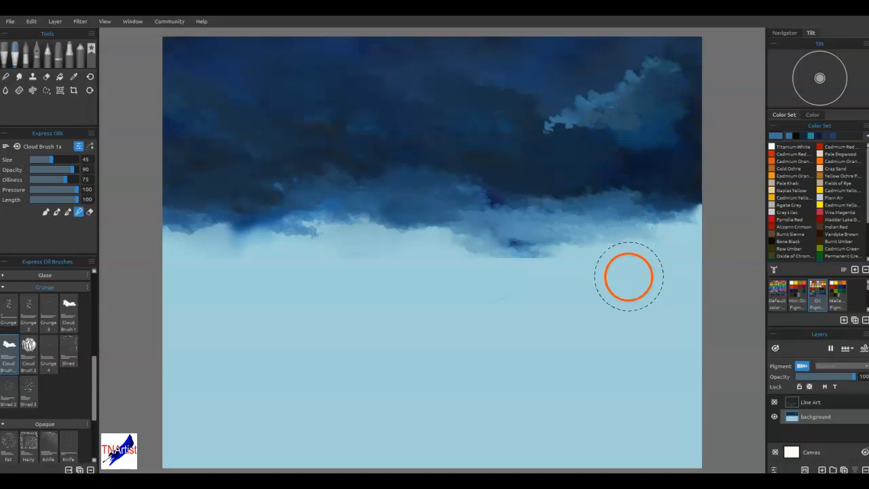
key([)
drag(637, 109, 623, 120)
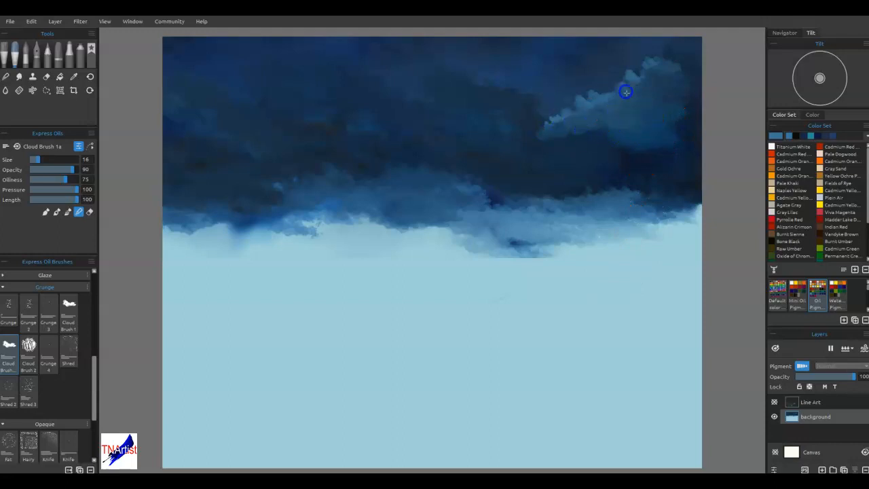
mouse_move(672, 90)
mouse_down()
mouse_move(675, 144)
mouse_move(640, 140)
mouse_move(580, 152)
mouse_move(608, 141)
mouse_move(556, 139)
mouse_move(604, 118)
mouse_move(629, 132)
mouse_move(545, 136)
mouse_move(523, 160)
mouse_move(602, 178)
mouse_move(587, 224)
mouse_move(553, 203)
mouse_up()
Step: Blend the body and base of the blue cloud into the dark cloud bank using Cloud Brush 2 at size 25
click(58, 317)
click(29, 348)
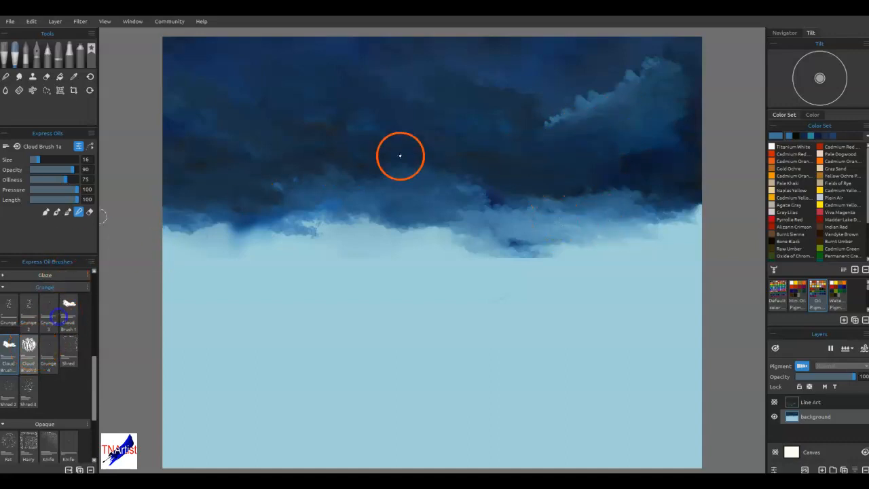
drag(587, 157, 655, 148)
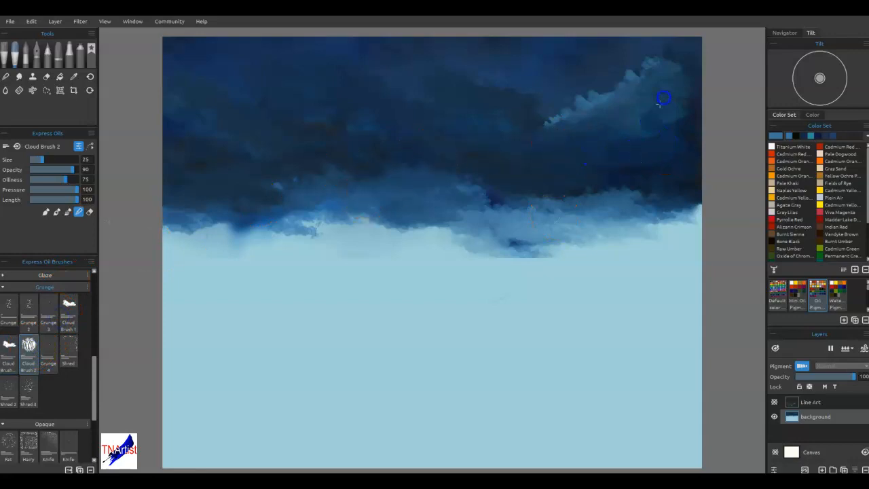
mouse_move(603, 134)
mouse_down()
mouse_move(628, 120)
mouse_move(614, 156)
mouse_move(562, 139)
mouse_move(687, 98)
mouse_up()
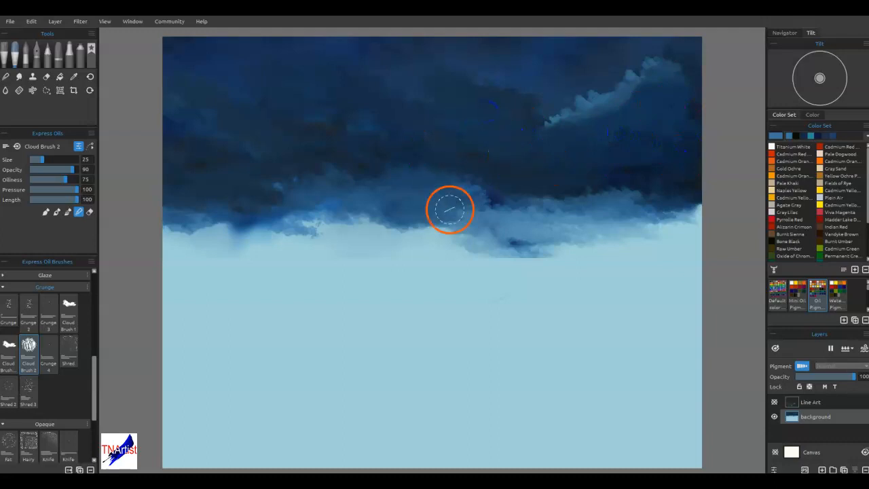
drag(625, 121, 607, 120)
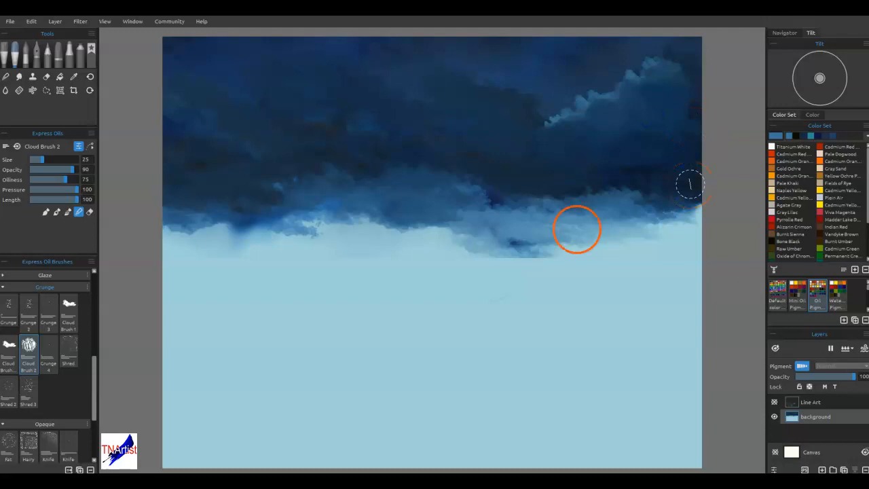
Step: Sample the cloud's light blue rim and paint thin highlights along the other cloud tops with Cloud Brush 2 at size 10
alt+click(580, 102)
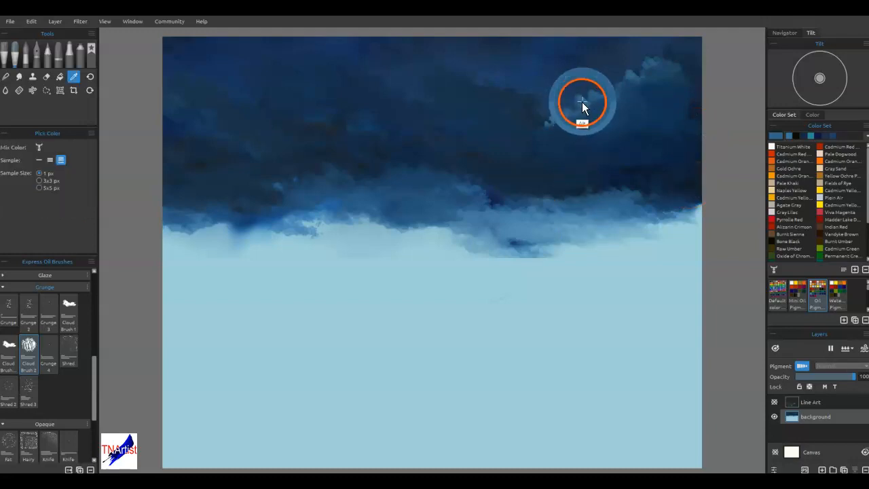
key(bracketleft)
key(bracketleft)
drag(494, 88, 497, 89)
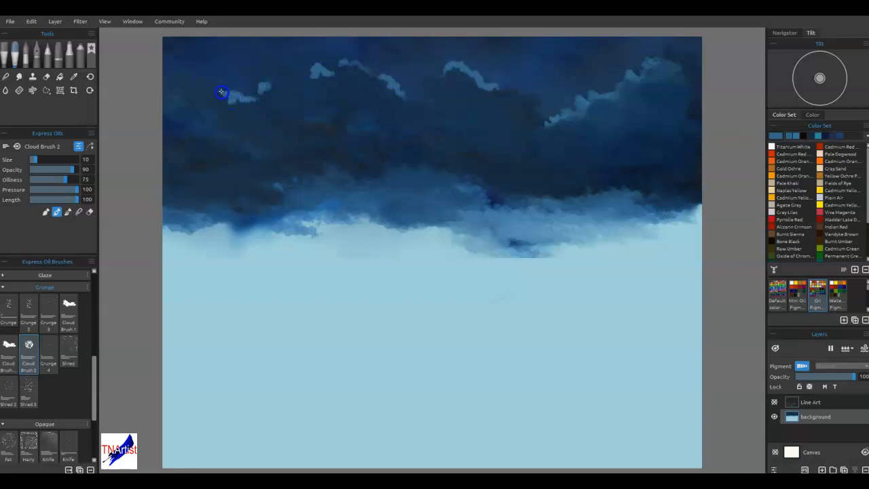
drag(199, 91, 169, 77)
drag(517, 92, 537, 99)
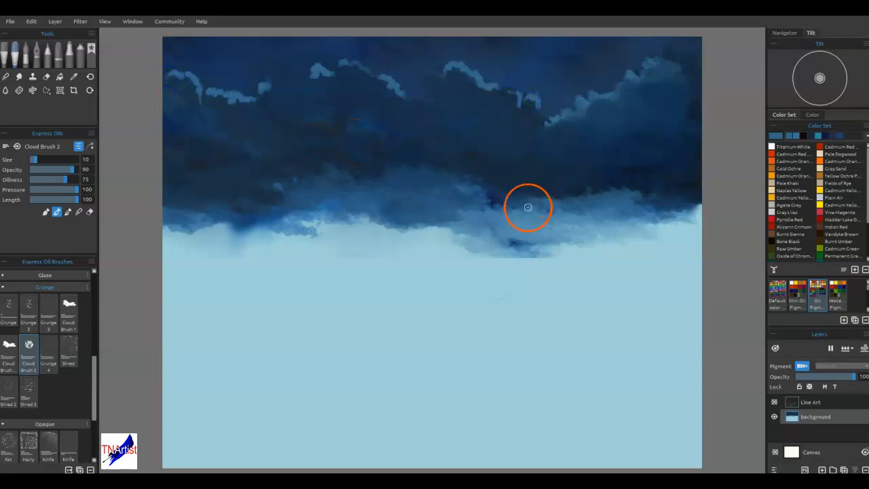
Step: Soften the cloud-top highlights and the blue area along the lower cloud bank with Cloud Brush 2 in blend mode
key(b)
drag(534, 110, 532, 100)
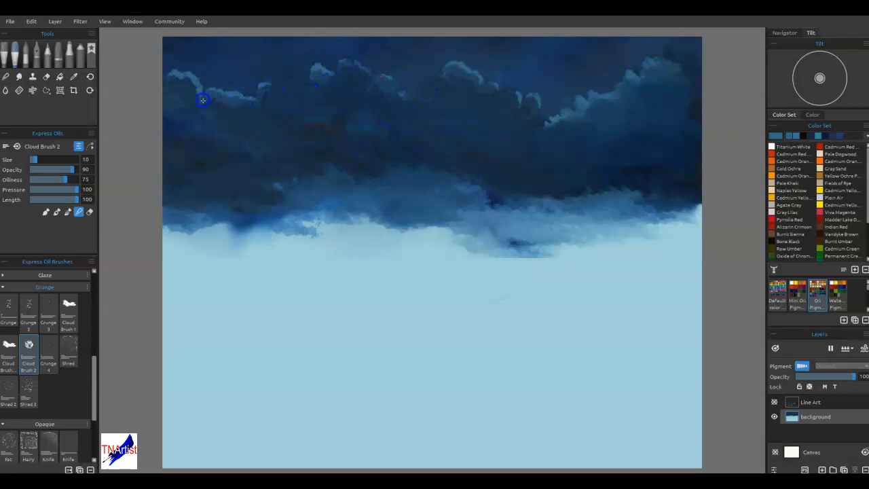
drag(328, 114, 338, 115)
mouse_move(470, 175)
mouse_down()
mouse_move(369, 166)
mouse_move(389, 176)
mouse_move(424, 168)
mouse_move(494, 180)
mouse_up()
drag(432, 176, 536, 177)
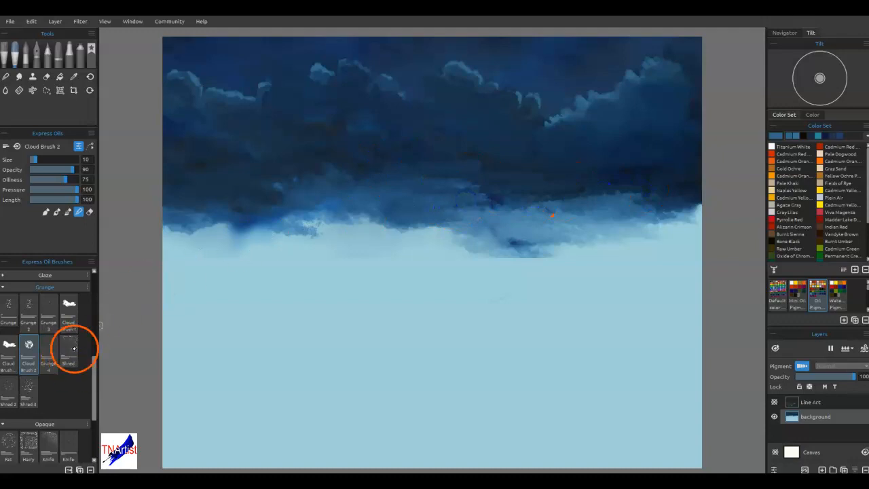
Step: Smear the right half of the lower cloud edge into horizontal streaks with Knife Smooth 2 at size 18
click(5, 276)
click(56, 337)
drag(89, 365, 96, 443)
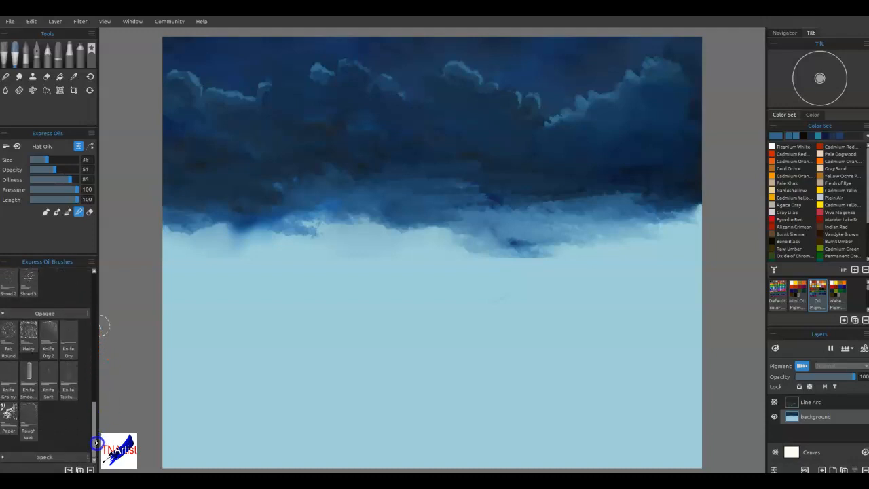
click(29, 379)
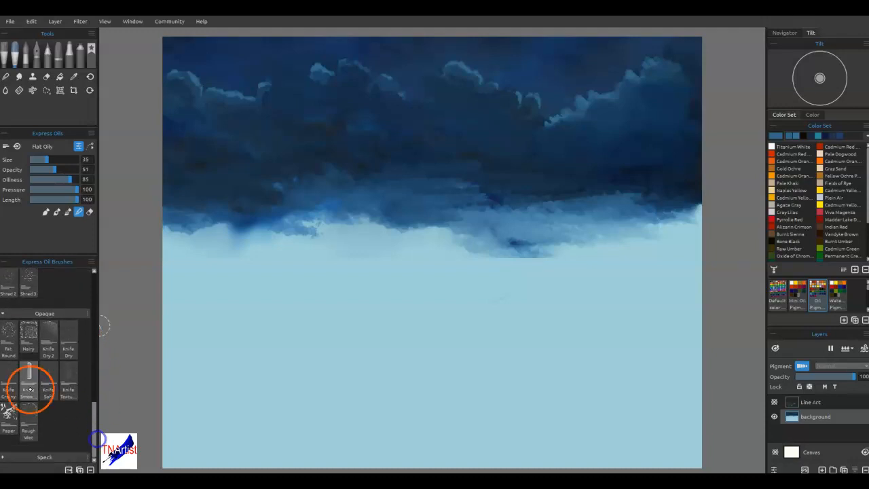
drag(621, 194, 545, 200)
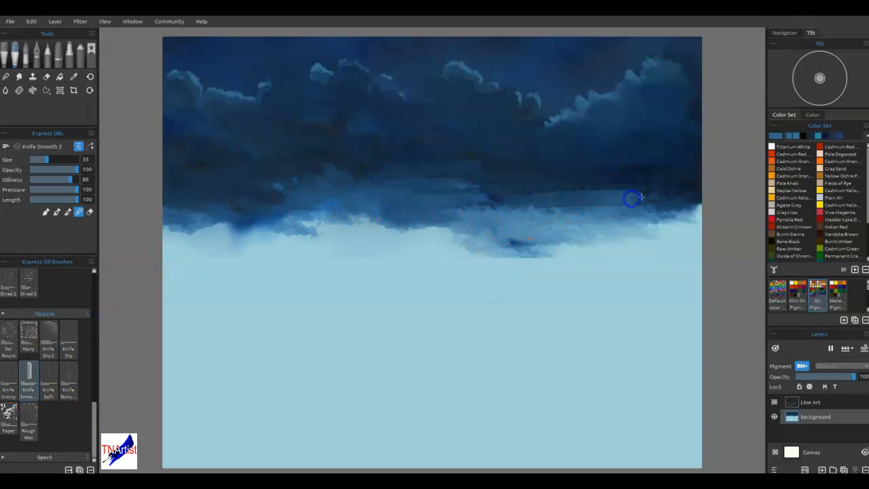
key(bracketleft)
key(bracketleft)
key(bracketleft)
drag(681, 195, 575, 196)
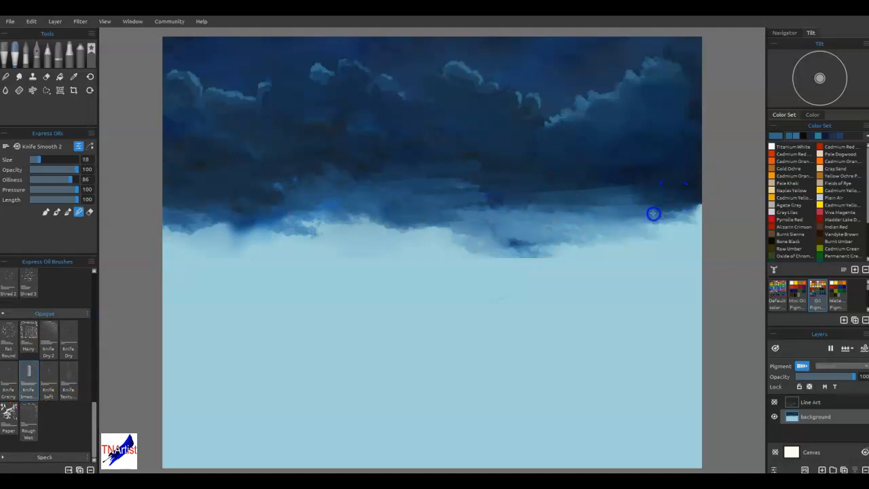
mouse_move(687, 210)
mouse_down()
mouse_move(663, 222)
mouse_move(538, 225)
mouse_up()
drag(677, 227, 451, 201)
Step: Smooth the left and central parts of the lower cloud bank into the dark sky with Knife Smooth 2
mouse_move(352, 197)
mouse_down()
mouse_move(451, 171)
mouse_move(371, 167)
mouse_up()
mouse_move(299, 172)
mouse_down()
mouse_move(327, 184)
mouse_move(260, 190)
mouse_up()
mouse_move(259, 190)
mouse_down()
mouse_move(323, 200)
mouse_move(338, 218)
mouse_move(411, 219)
mouse_move(281, 210)
mouse_move(422, 215)
mouse_move(368, 200)
mouse_move(311, 211)
mouse_move(233, 204)
mouse_move(279, 197)
mouse_up()
mouse_move(224, 206)
mouse_down()
mouse_move(170, 197)
mouse_move(278, 177)
mouse_move(243, 164)
mouse_move(363, 176)
mouse_up()
mouse_move(499, 179)
mouse_down()
mouse_move(543, 190)
mouse_move(644, 185)
mouse_move(611, 177)
mouse_up()
mouse_move(557, 178)
mouse_down()
mouse_move(448, 160)
mouse_move(407, 167)
mouse_move(468, 171)
mouse_move(397, 186)
mouse_move(459, 178)
mouse_move(408, 191)
mouse_move(416, 206)
mouse_move(441, 203)
mouse_move(271, 208)
mouse_move(280, 199)
mouse_move(153, 214)
mouse_move(480, 207)
mouse_move(421, 225)
mouse_up()
Step: Blend the body and underside of the dark cloud bank into a soft gradient with the Soft Noisy blend brush
click(6, 76)
drag(178, 146, 190, 149)
mouse_move(510, 196)
mouse_down()
mouse_move(595, 185)
mouse_move(673, 200)
mouse_move(557, 172)
mouse_move(498, 188)
mouse_move(506, 194)
mouse_move(457, 198)
mouse_move(500, 163)
mouse_move(301, 169)
mouse_up()
drag(190, 195, 355, 184)
mouse_move(535, 157)
mouse_down()
mouse_move(503, 196)
mouse_move(667, 200)
mouse_move(190, 203)
mouse_move(185, 170)
mouse_up()
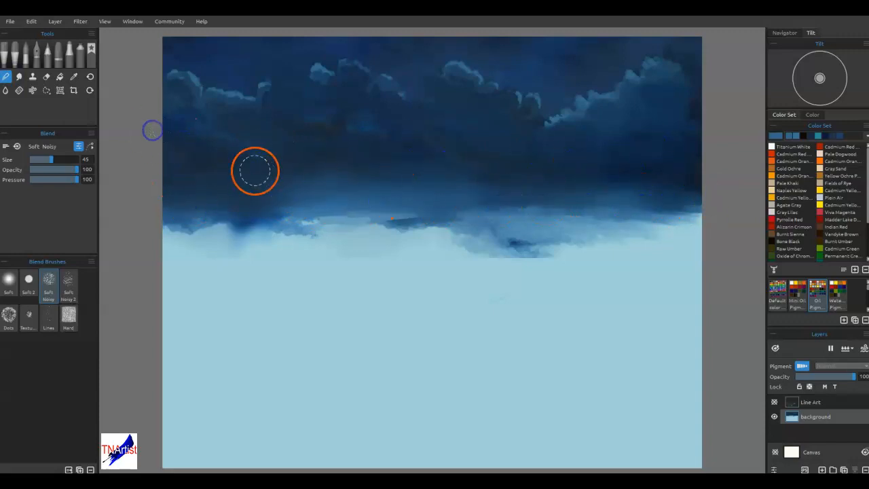
Step: Lasso the whole cloud bank along its billowing tops and wispy underside, including the right edge, and invert the selection
click(46, 90)
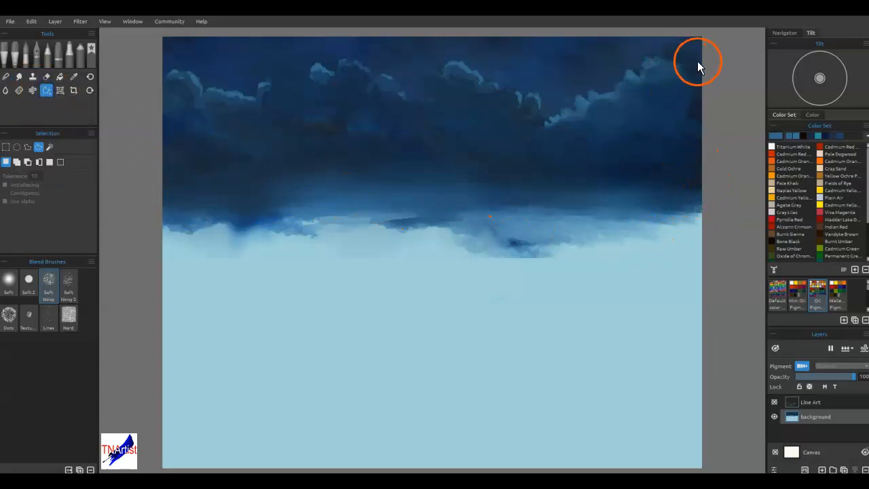
drag(700, 62, 675, 63)
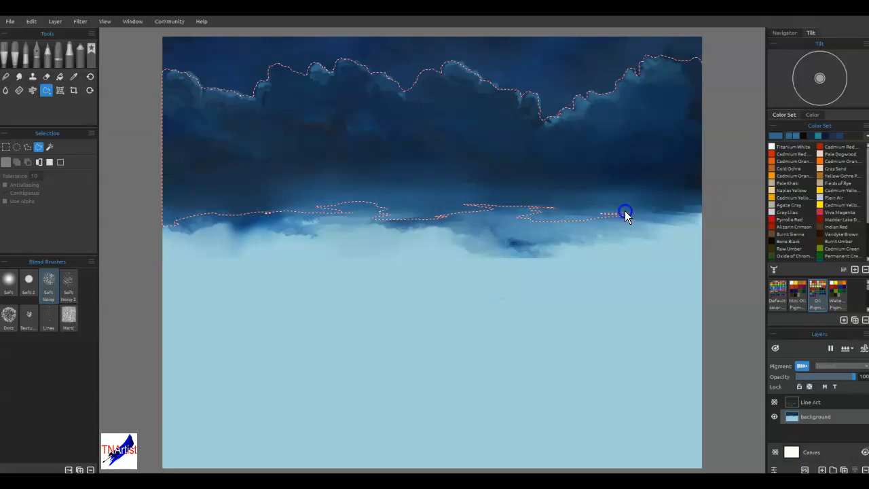
drag(682, 217, 761, 204)
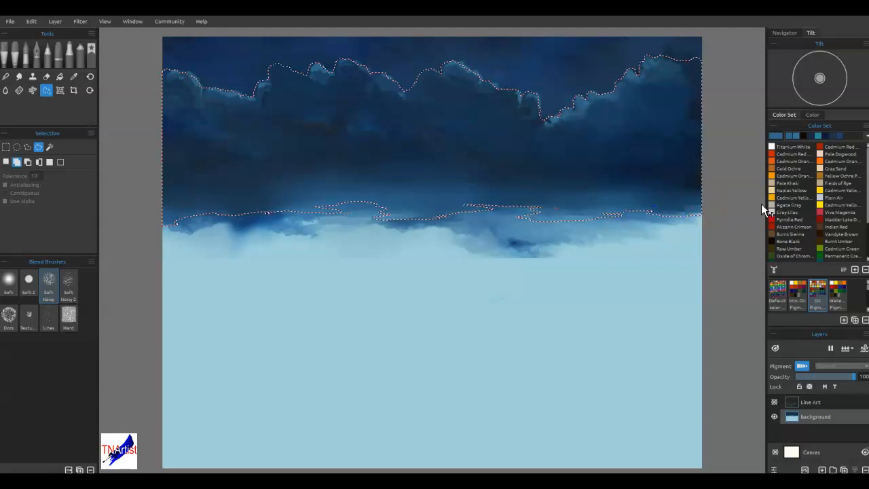
key(ctrl+shift+i)
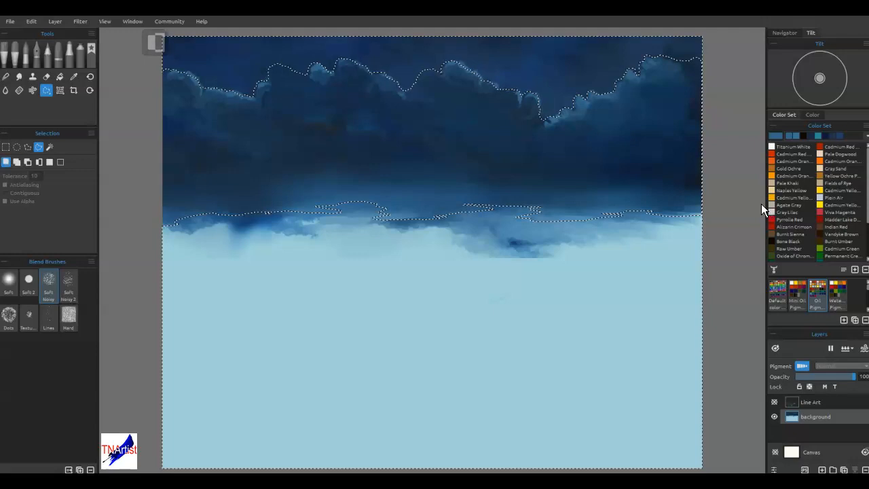
Step: Darken the sky above the clouds with black using the Spray airbrush at size 80
click(803, 136)
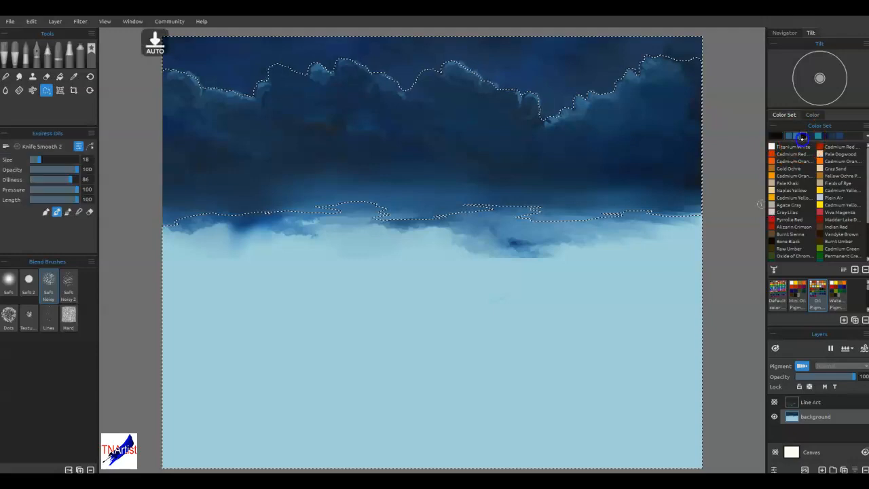
click(80, 51)
drag(569, 39, 720, 44)
drag(553, 43, 720, 45)
key(])
key(])
key(])
key(])
key(])
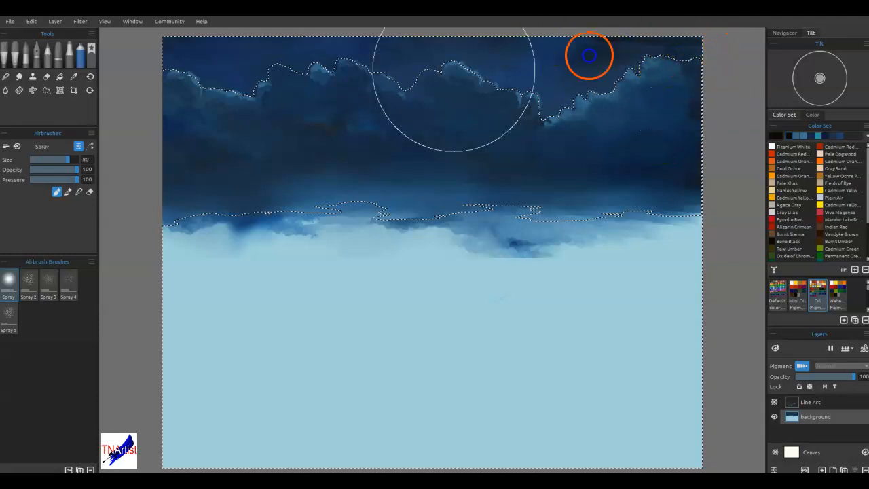
drag(577, 37, 326, 46)
mouse_move(326, 46)
mouse_down()
mouse_move(722, 45)
mouse_move(440, 108)
mouse_move(369, 106)
mouse_move(557, 116)
mouse_move(129, 70)
mouse_move(674, 108)
mouse_up()
mouse_move(496, 115)
mouse_down()
mouse_move(676, 43)
mouse_move(557, 39)
mouse_move(141, 98)
mouse_up()
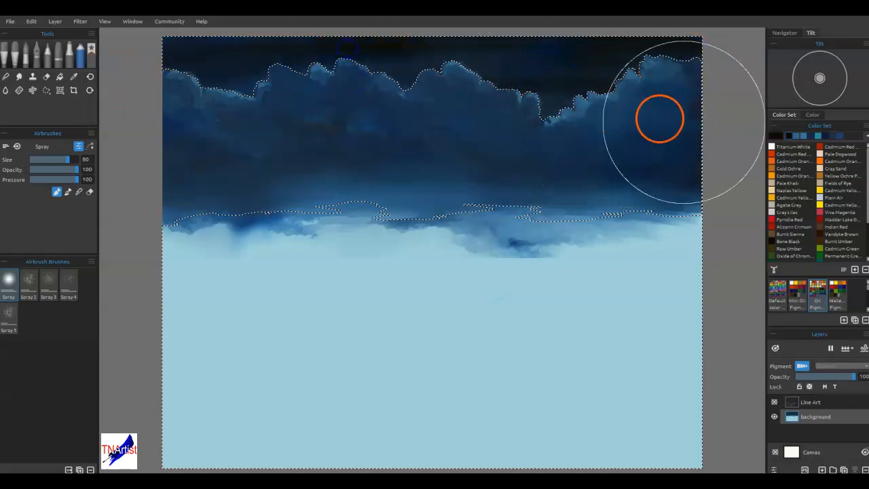
Step: Spray dark blue over the sky behind the cloud tops and below the bank, undoing a trial pass of violet-blue
click(839, 137)
mouse_move(452, 140)
mouse_down()
mouse_move(296, 147)
mouse_move(631, 125)
mouse_up()
drag(607, 129, 365, 146)
drag(439, 129, 461, 127)
mouse_move(750, 122)
mouse_down()
mouse_move(151, 174)
mouse_move(461, 159)
mouse_up()
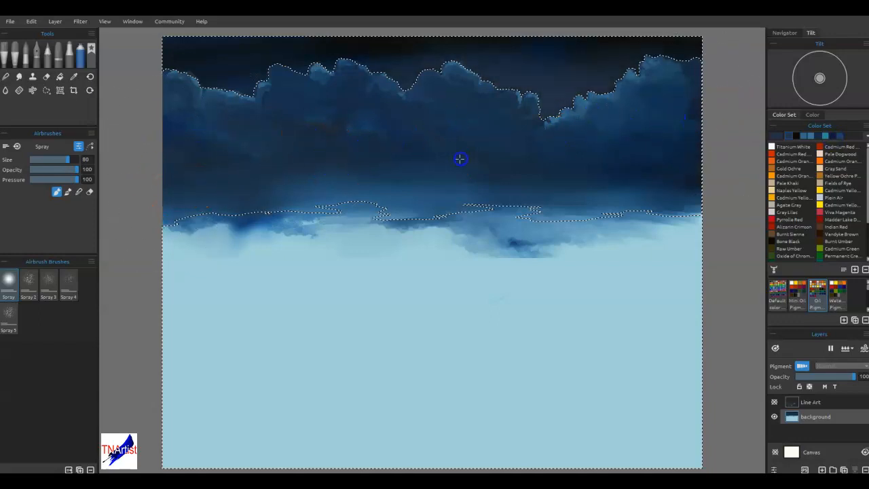
drag(161, 153, 609, 181)
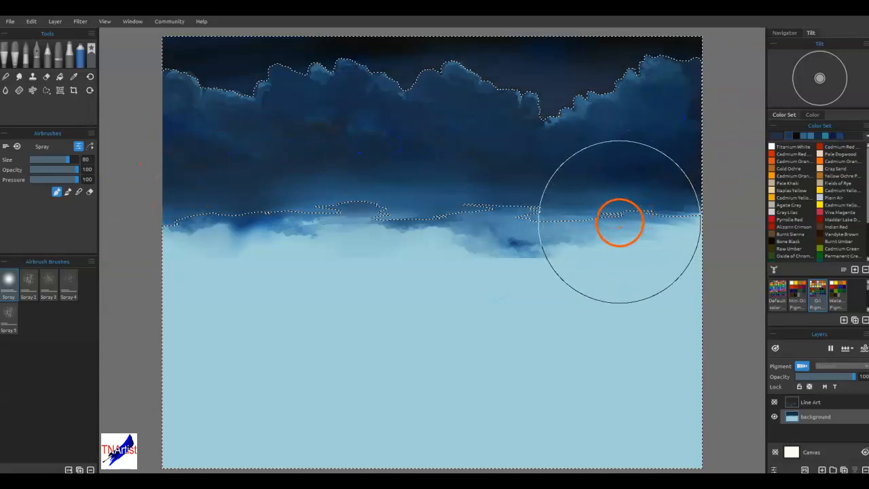
drag(514, 158, 569, 153)
drag(252, 151, 120, 175)
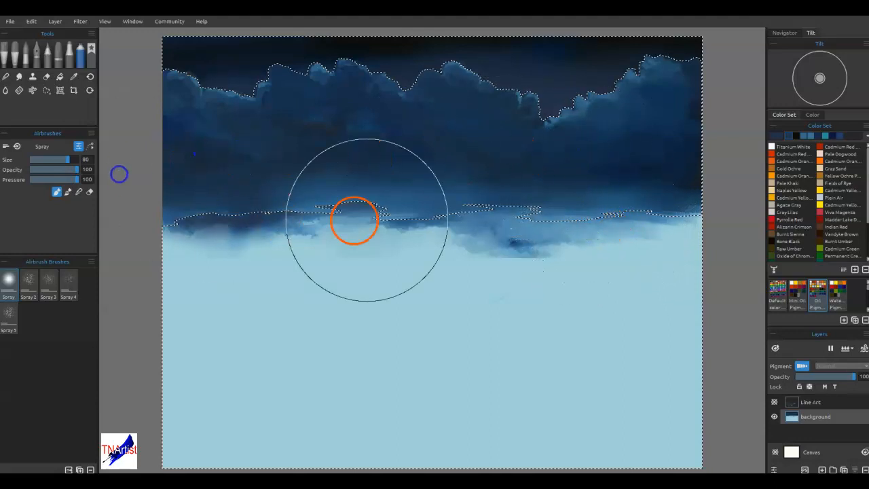
mouse_move(430, 249)
mouse_down()
mouse_move(496, 260)
mouse_move(637, 181)
mouse_move(573, 147)
mouse_up()
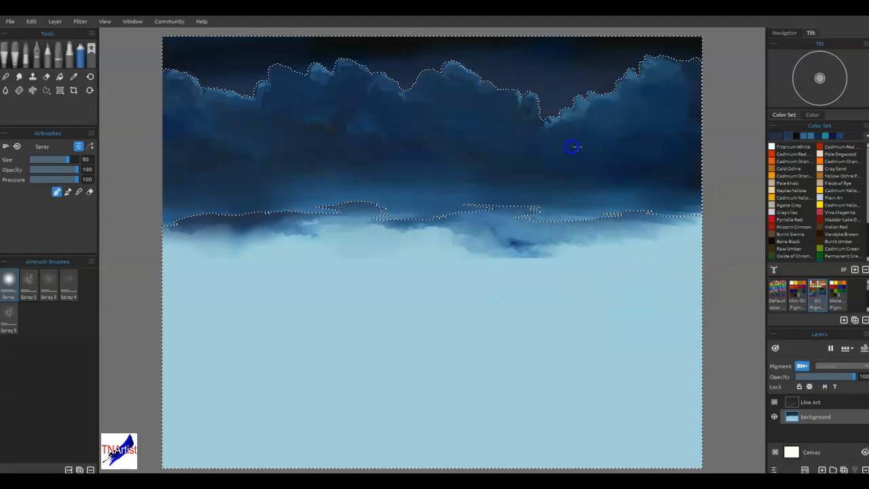
drag(482, 144, 490, 146)
click(833, 137)
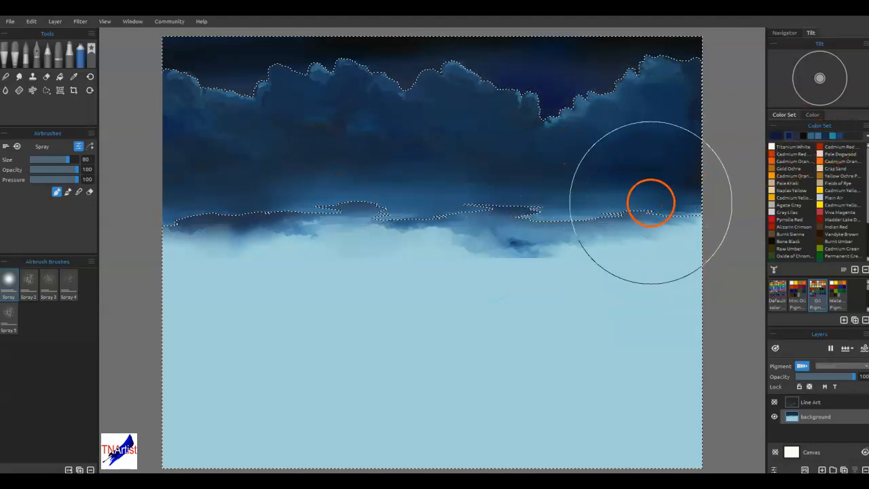
key(ctrl+z)
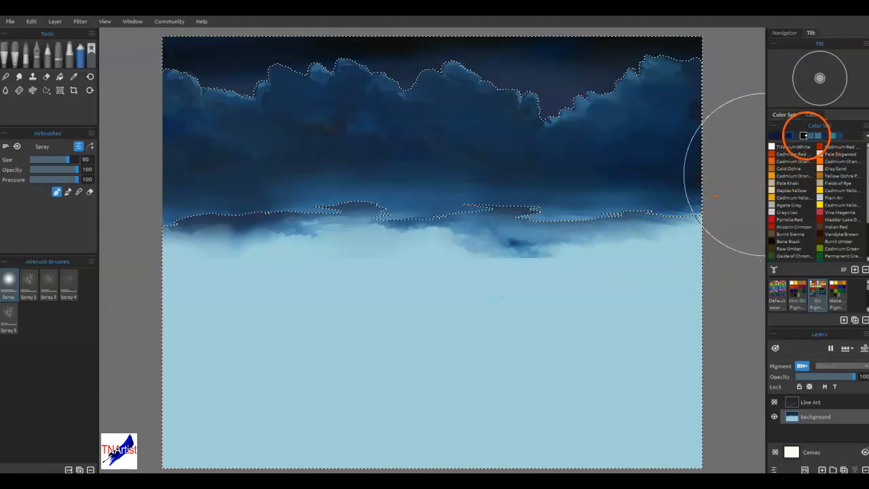
Step: Spray lighter blue close to the cloud outline and black along the top edge of the sky
click(815, 135)
mouse_move(656, 160)
mouse_down()
mouse_move(541, 159)
mouse_move(663, 160)
mouse_move(489, 169)
mouse_move(790, 170)
mouse_move(533, 167)
mouse_move(514, 185)
mouse_move(524, 192)
mouse_move(357, 205)
mouse_up()
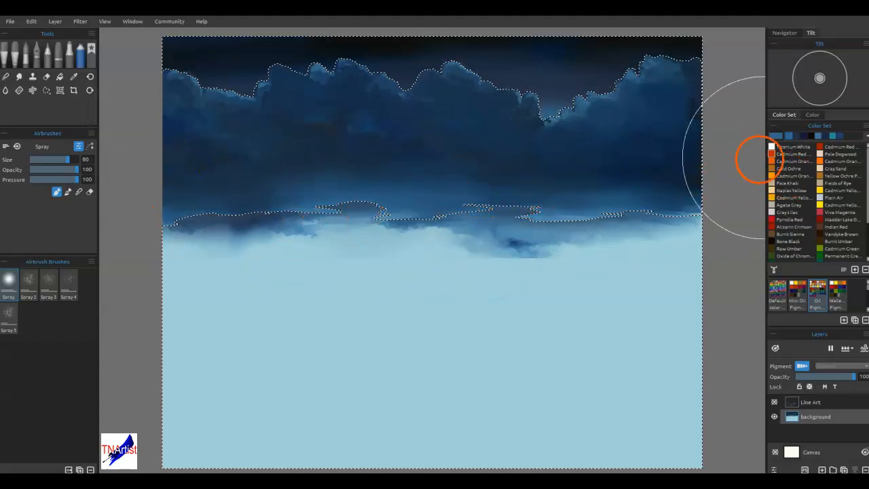
click(811, 136)
mouse_move(677, 50)
mouse_down()
mouse_move(634, 35)
mouse_move(126, 42)
mouse_up()
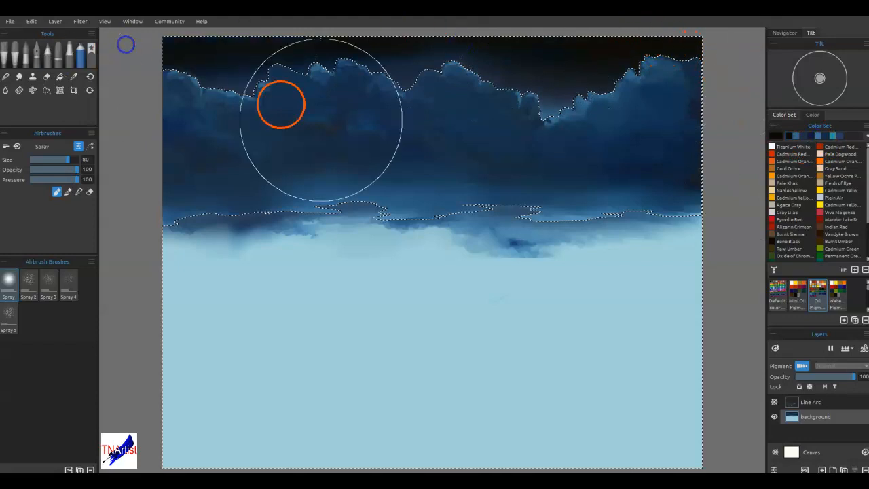
Step: Spray deep navy tones into the sky gaps between the cloud tops
scroll(516, 258, down, 2)
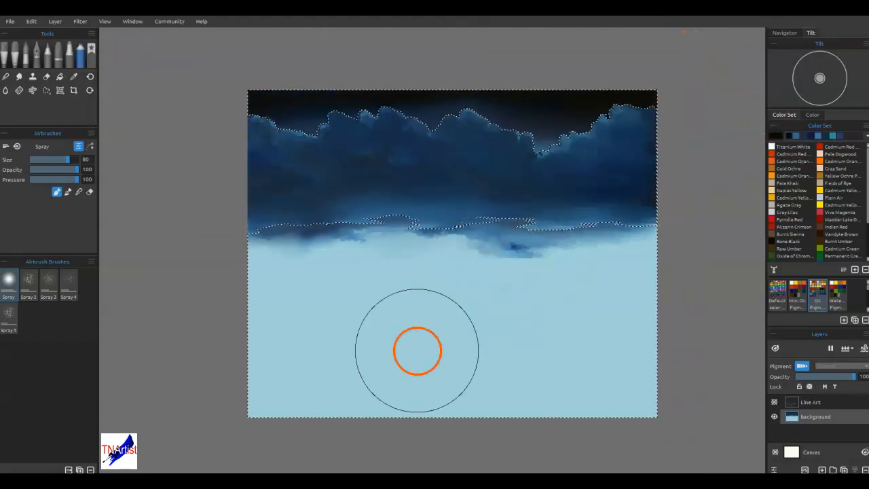
drag(413, 328, 401, 367)
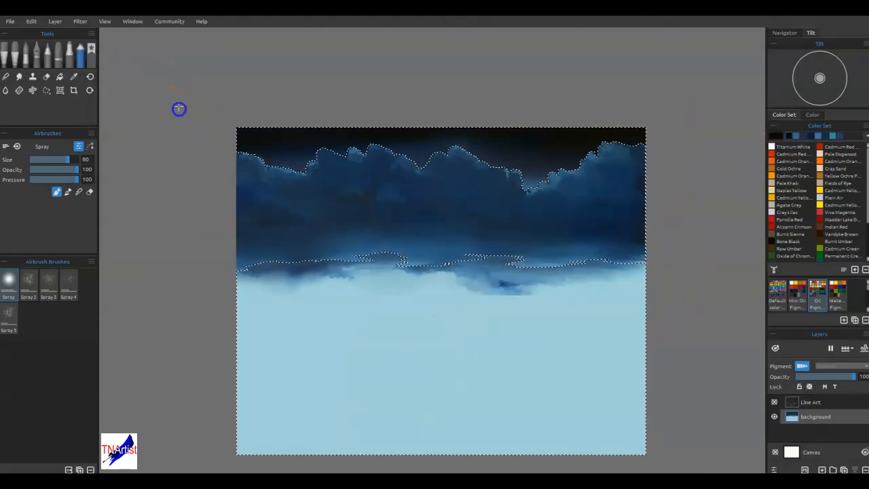
click(813, 136)
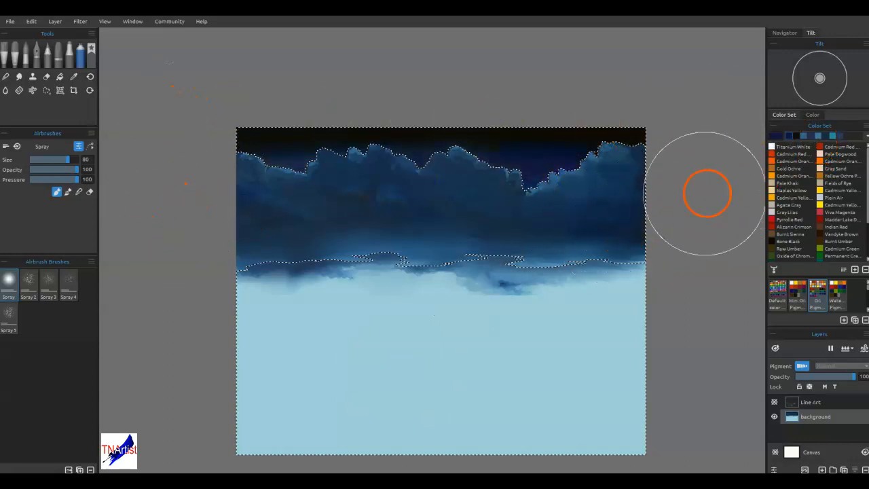
click(827, 136)
drag(693, 173, 117, 214)
Step: Lower the airbrush opacity to 47 and spray black across the sky above the clouds
click(53, 169)
click(805, 136)
drag(686, 122, 141, 159)
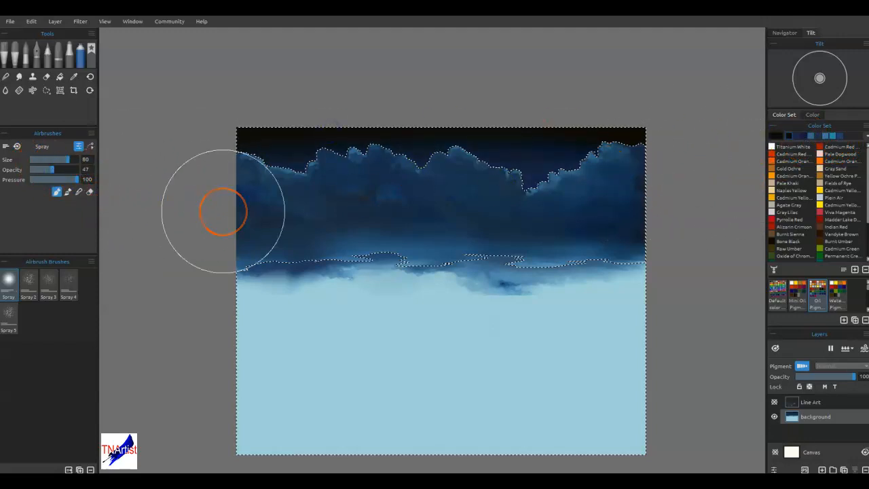
drag(221, 127, 747, 141)
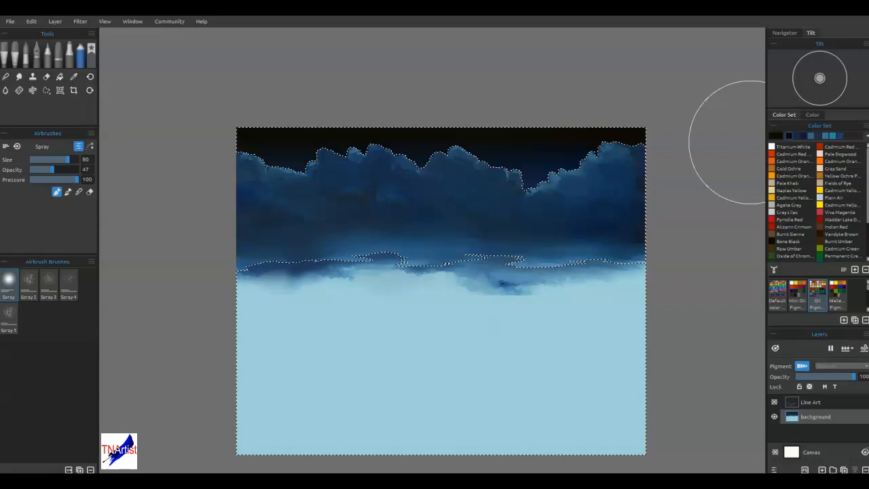
Step: Spray dark blue along the underside of the cloud bank from edge to edge
click(799, 137)
drag(202, 256, 679, 255)
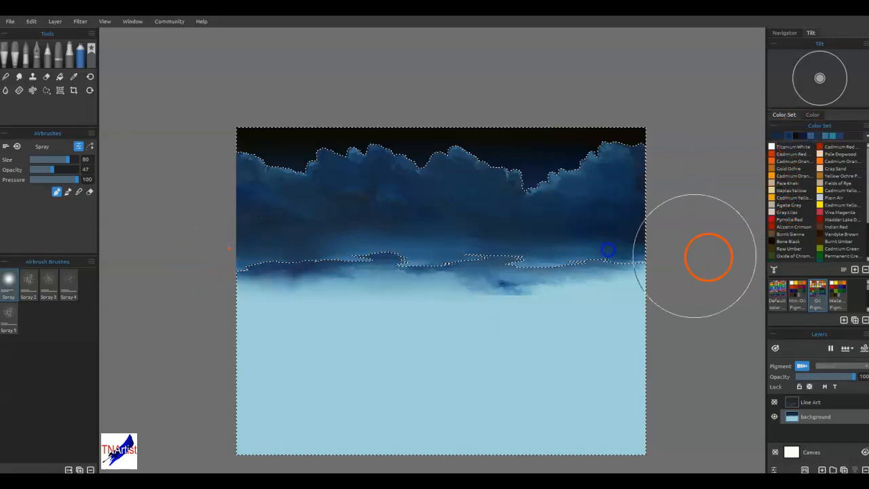
mouse_move(203, 260)
mouse_down()
mouse_move(471, 243)
mouse_move(646, 254)
mouse_move(295, 258)
mouse_move(663, 251)
mouse_up()
Step: Airbrush a cadmium orange band across the horizon below the clouds and cover it with cadmium yellow
click(824, 146)
click(779, 175)
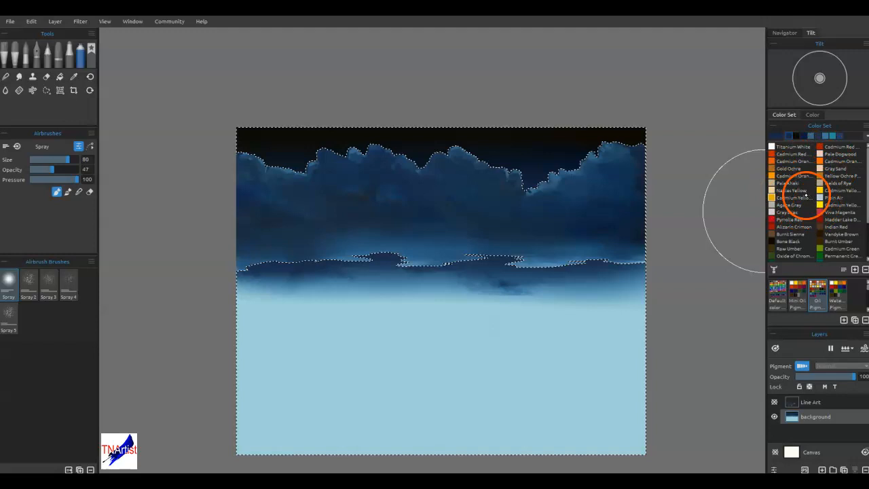
mouse_move(693, 305)
mouse_down()
mouse_move(171, 320)
mouse_move(175, 304)
mouse_move(722, 295)
mouse_move(692, 283)
mouse_move(155, 276)
mouse_up()
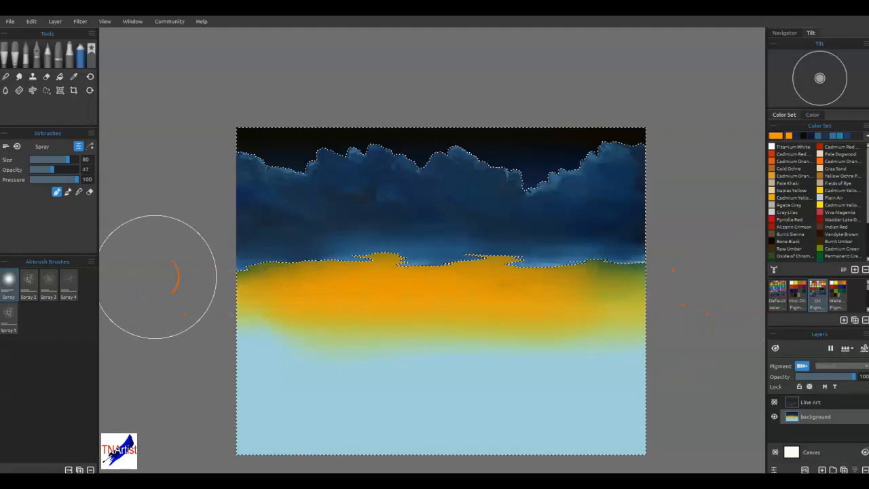
click(789, 198)
mouse_move(199, 286)
mouse_down()
mouse_move(367, 301)
mouse_move(699, 307)
mouse_move(251, 301)
mouse_move(735, 290)
mouse_move(187, 292)
mouse_move(463, 302)
mouse_up()
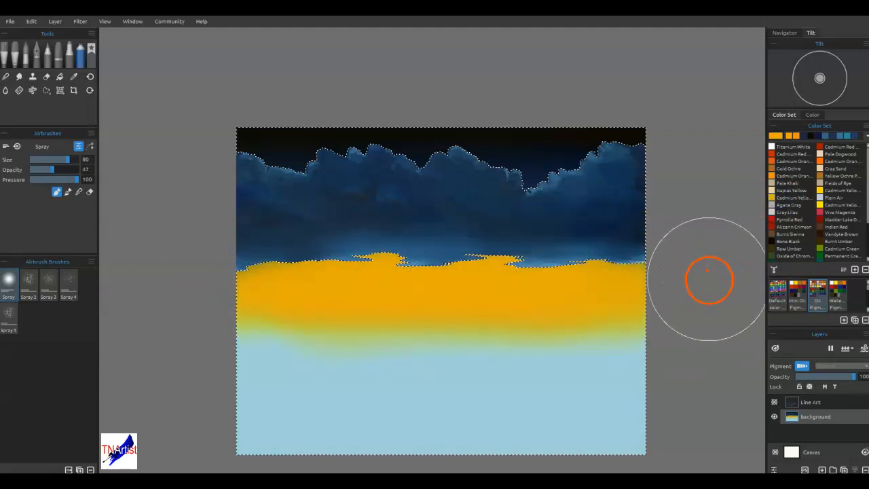
Step: Tint the upper part of the yellow band with medium blue, and darken its cloud-side edge with dark blue at size 50
click(840, 136)
mouse_move(288, 262)
mouse_down()
mouse_move(733, 252)
mouse_move(305, 262)
mouse_move(705, 264)
mouse_up()
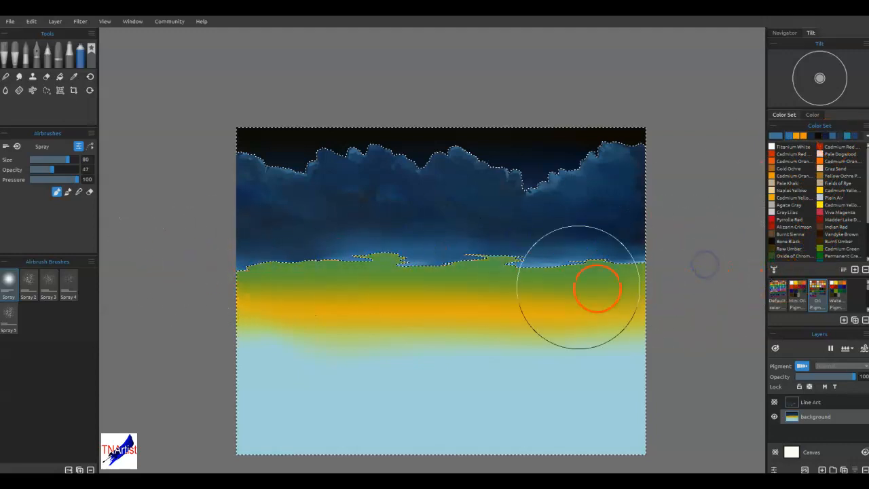
click(841, 136)
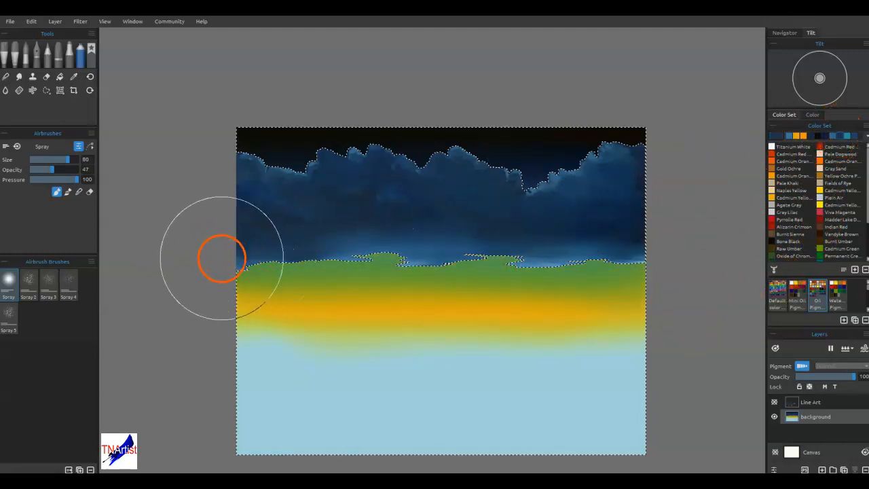
key([)
key([)
key([)
drag(314, 259, 617, 266)
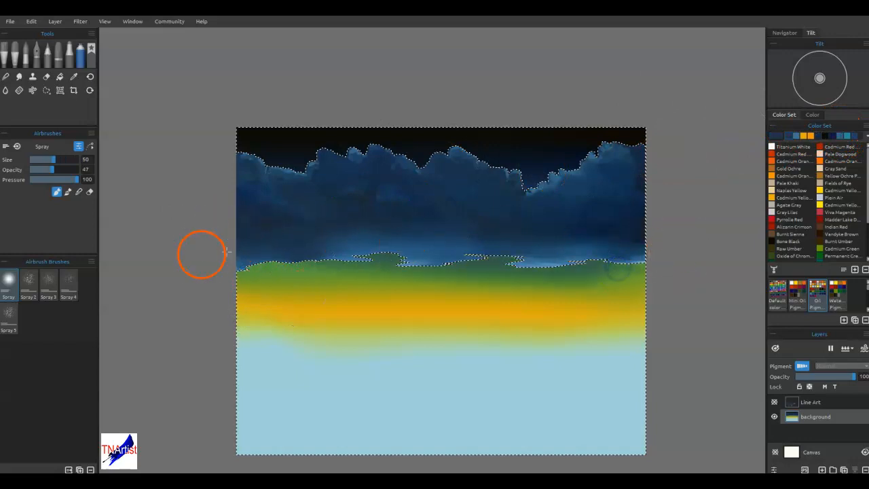
drag(299, 256, 720, 248)
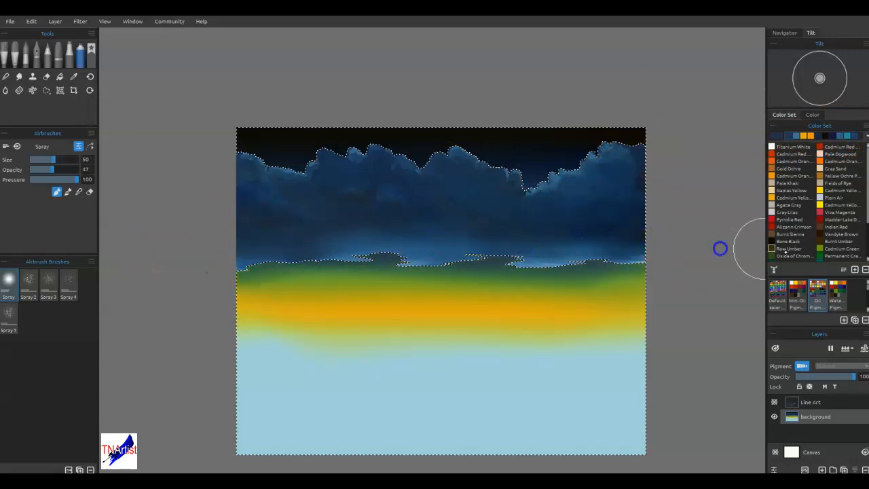
Step: Airbrush more dark blue across the canvas just beneath the cloud bank to deepen the upper edge of the yellow band
mouse_move(206, 238)
mouse_down()
mouse_move(334, 229)
mouse_move(731, 240)
mouse_up()
drag(276, 244, 768, 244)
drag(193, 242, 849, 256)
drag(680, 250, 523, 258)
drag(624, 255, 806, 252)
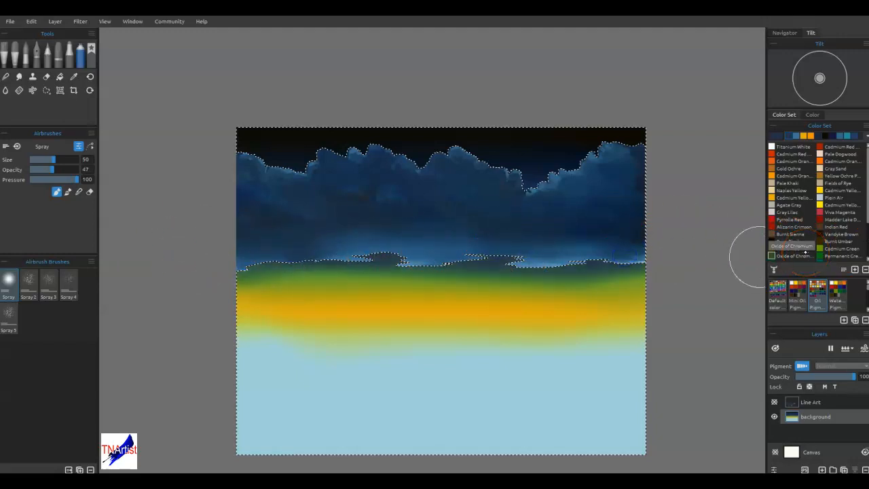
drag(246, 254, 280, 268)
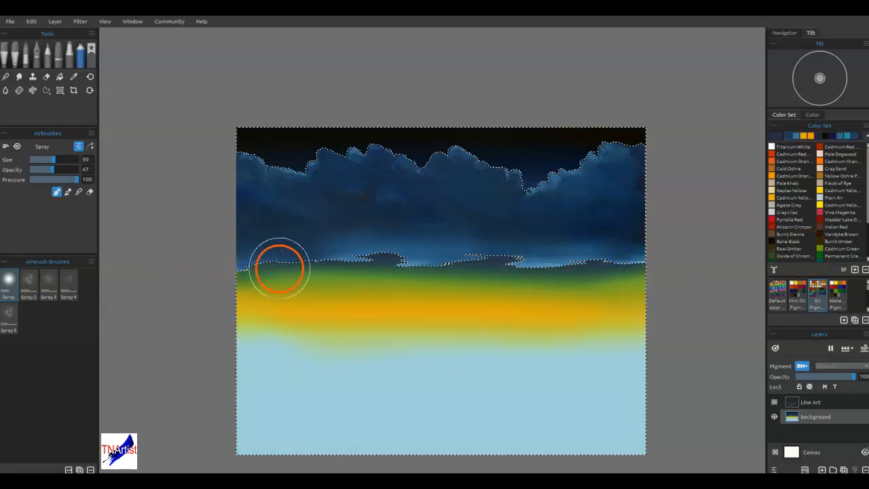
Step: Apply Gaussian Blur at radius 24 to the selected area around the clouds, and repeat it with radius 40
click(105, 21)
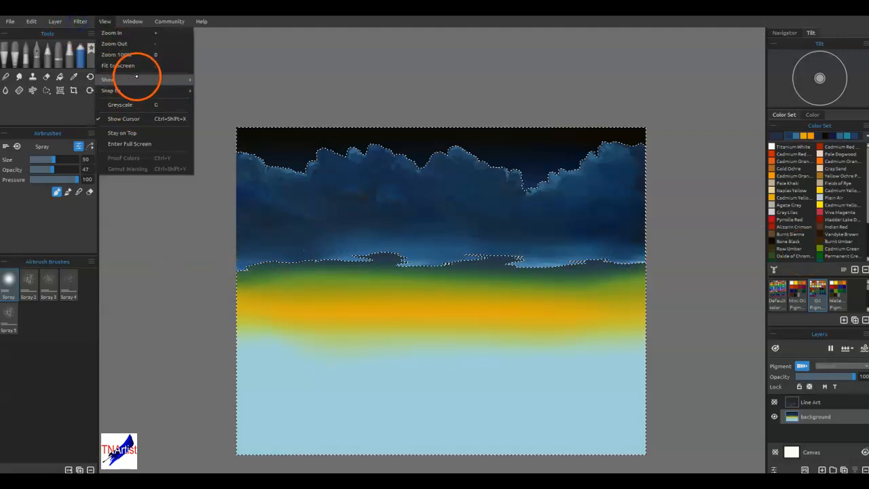
mouse_move(80, 21)
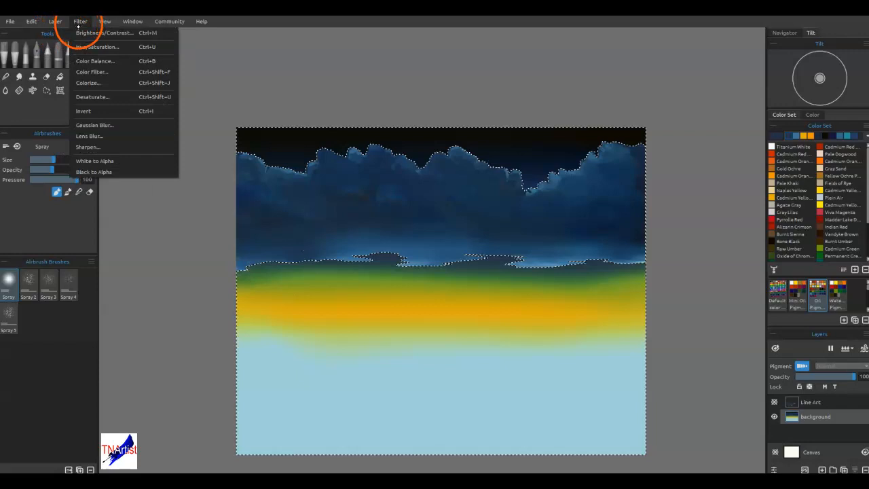
click(93, 125)
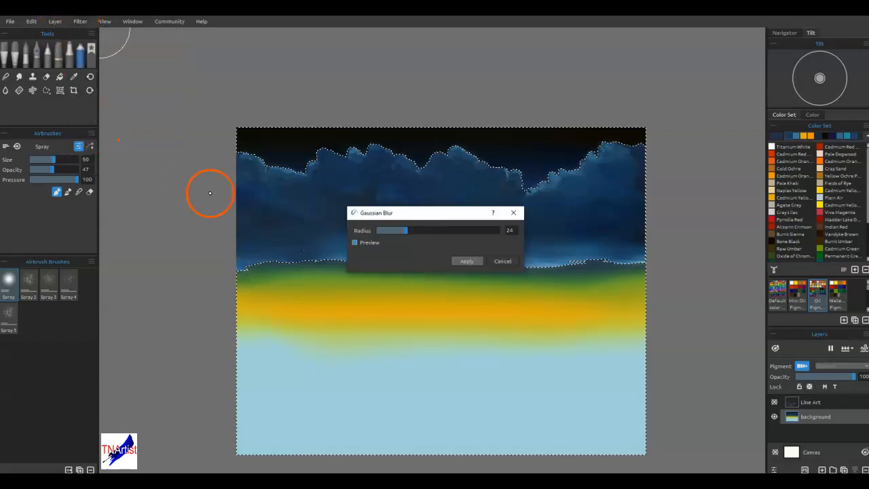
click(466, 261)
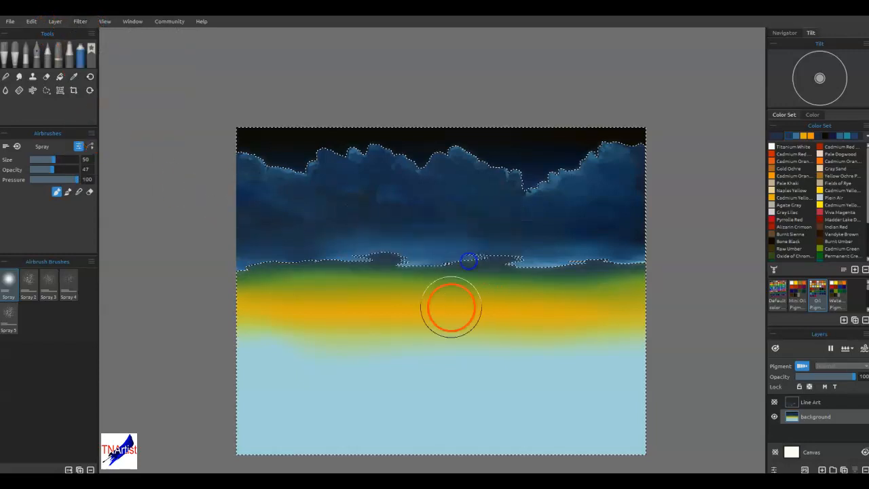
click(79, 21)
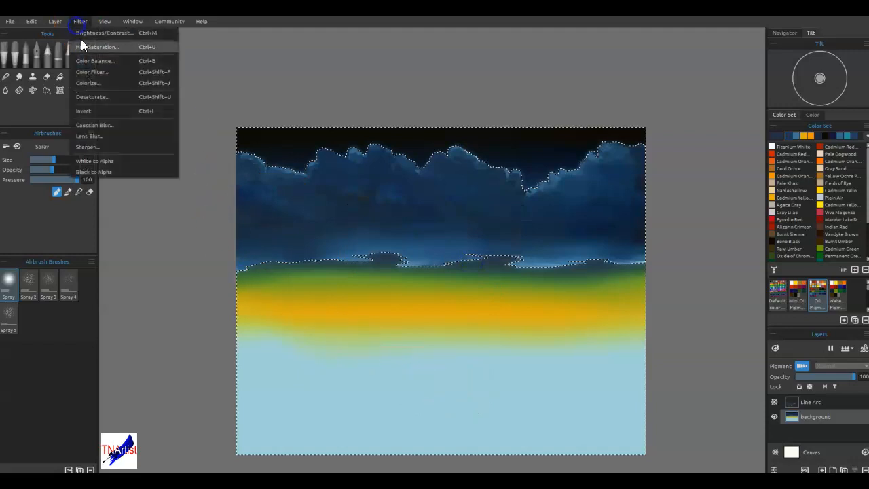
click(92, 126)
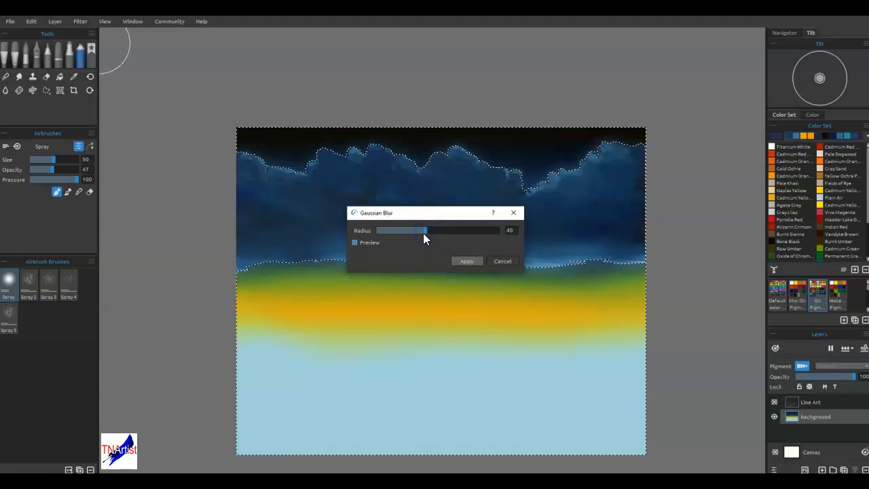
key(Return)
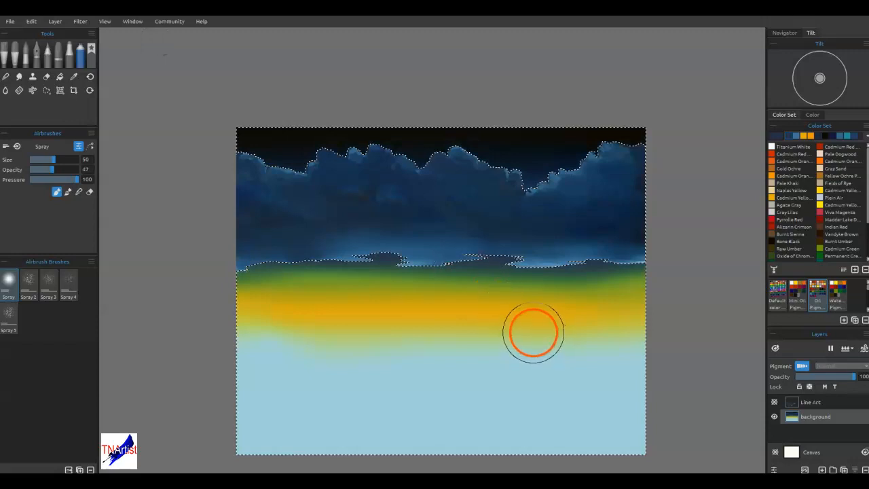
Step: Try to blend the lower edge of the yellow band with the Soft Noisy blender
click(7, 78)
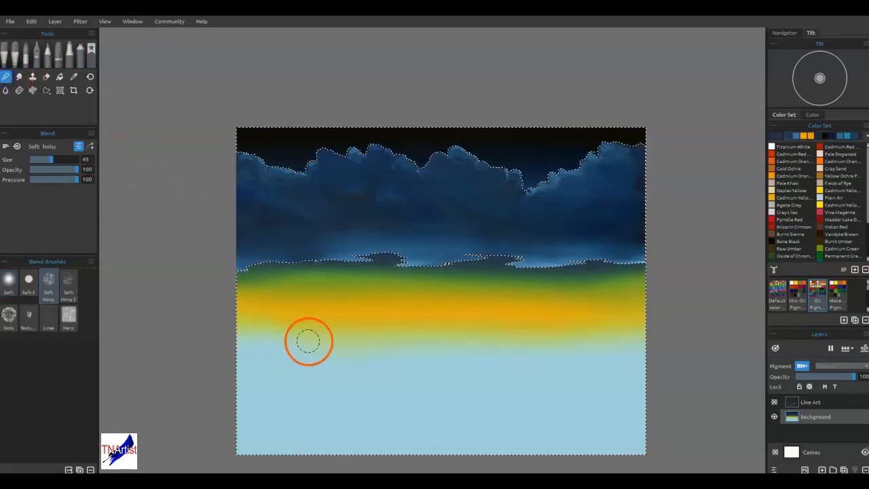
mouse_move(303, 339)
mouse_down()
mouse_move(350, 286)
mouse_move(388, 283)
mouse_move(262, 291)
mouse_move(407, 328)
mouse_up()
key(ctrl+z)
Step: Smooth the dark upper edge of the horizon band with the Soft blender at size 100, undoing strokes that muddy the yellow
click(8, 279)
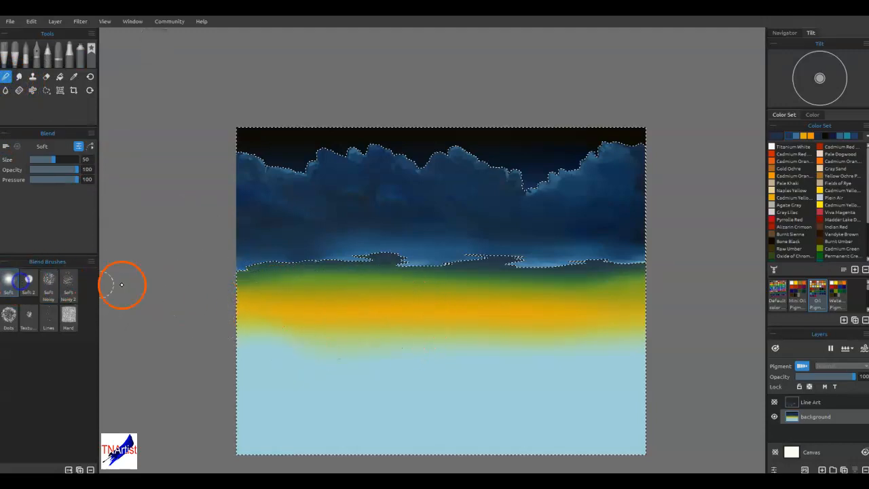
key(bracketright)
key(bracketright)
key(bracketright)
key(bracketright)
key(bracketright)
mouse_move(265, 282)
mouse_down()
mouse_move(680, 279)
mouse_move(667, 297)
mouse_move(173, 314)
mouse_up()
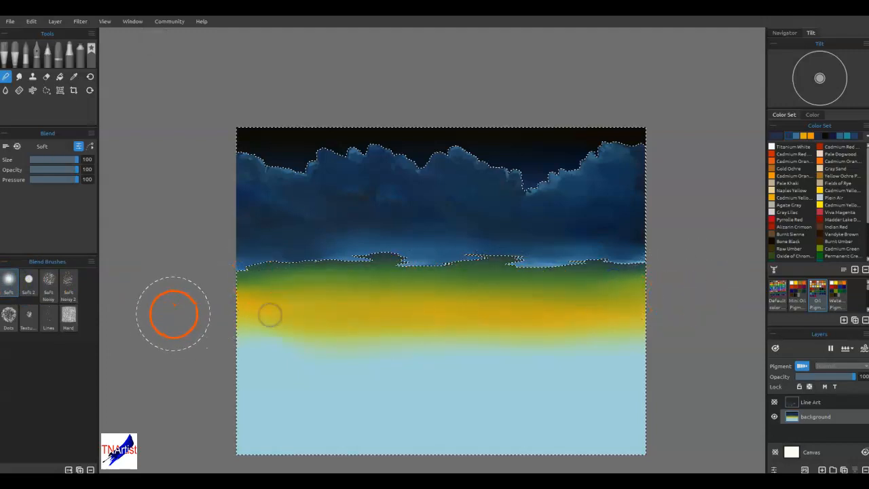
mouse_move(235, 309)
mouse_down()
mouse_move(692, 289)
mouse_move(664, 293)
mouse_up()
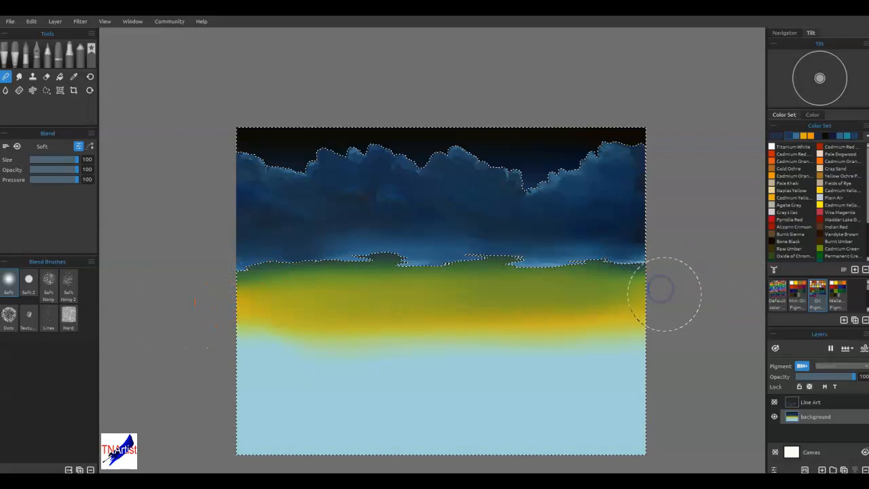
key(ctrl+z)
key(ctrl+z)
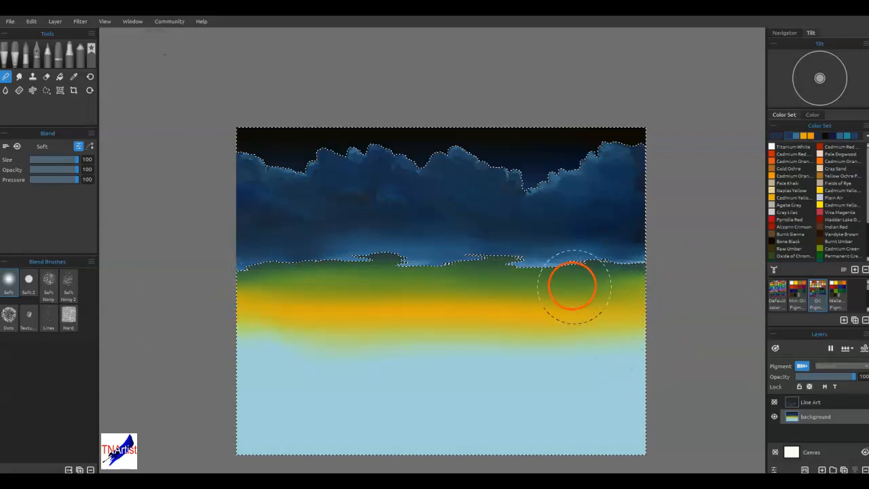
Step: Try to blend the right part of the yellow band with large Soft blender strokes
mouse_move(582, 319)
mouse_down()
mouse_move(595, 333)
mouse_move(606, 285)
mouse_up()
drag(621, 336, 637, 229)
mouse_move(535, 338)
mouse_down()
mouse_move(502, 232)
mouse_move(502, 323)
mouse_move(515, 297)
mouse_move(536, 336)
mouse_up()
mouse_move(536, 336)
mouse_down()
mouse_move(543, 286)
mouse_move(556, 344)
mouse_move(573, 338)
mouse_move(596, 233)
mouse_move(617, 352)
mouse_up()
key(ctrl+z)
key(ctrl+z)
key(ctrl+z)
key(ctrl+z)
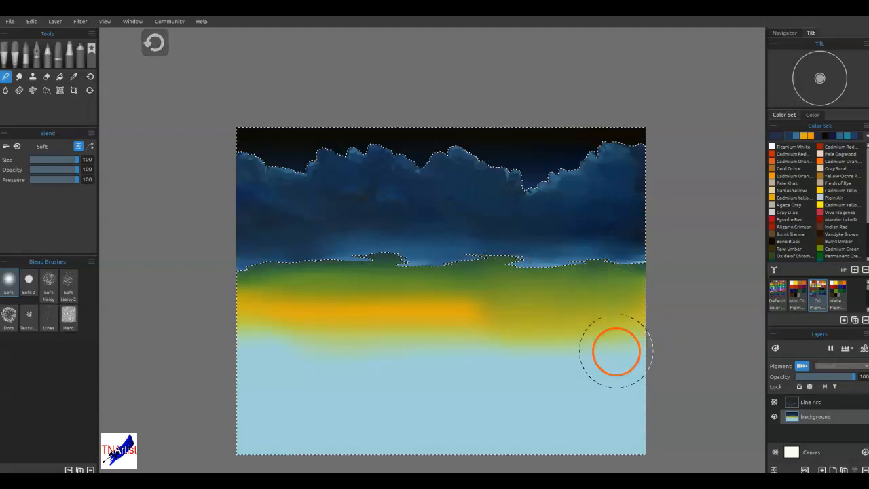
key(ctrl+z)
key(ctrl+z)
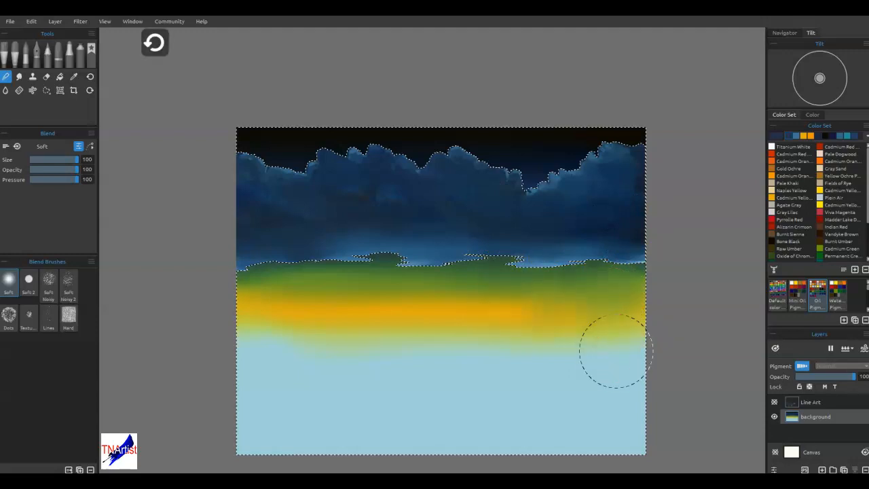
key(ctrl+z)
key(ctrl+z)
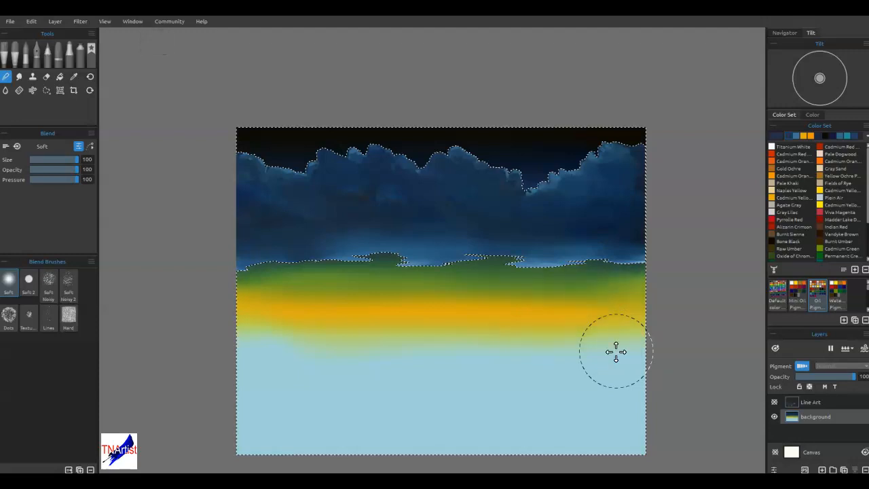
Step: Briefly clear and restore the selection to check the sky edges, and add a new layer above the background
key(ctrl+d)
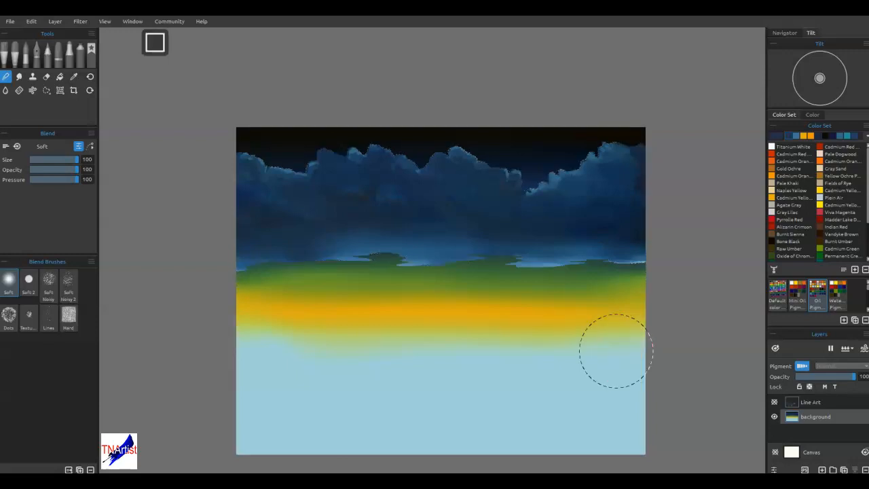
key(ctrl+shift+d)
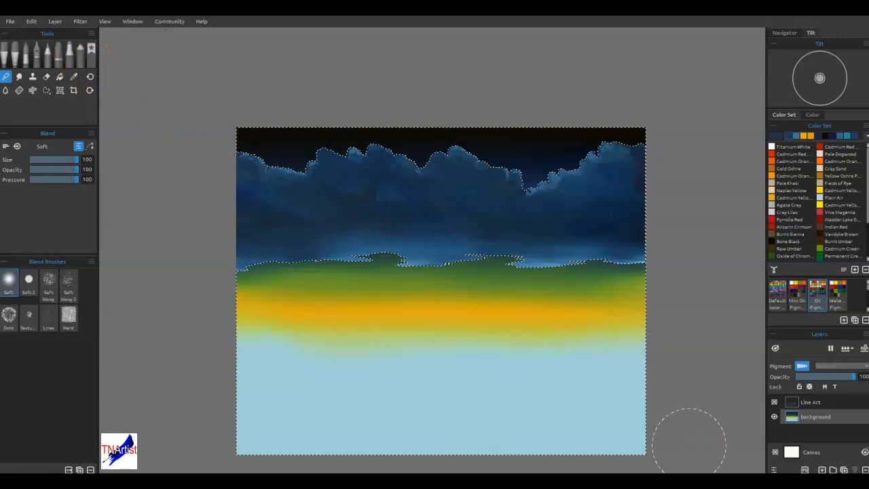
click(823, 470)
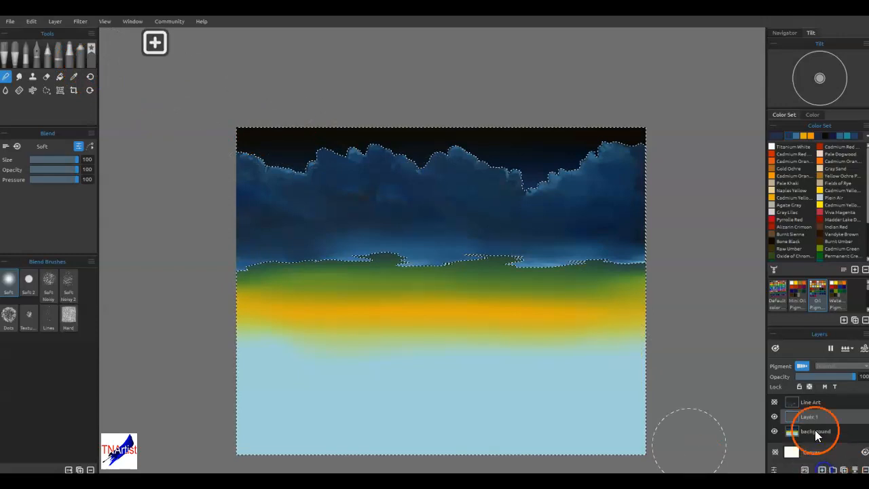
Step: Airbrush Titanium White stars through a repositioned stencil across the black sky above the clouds, and hide the stencil
click(771, 147)
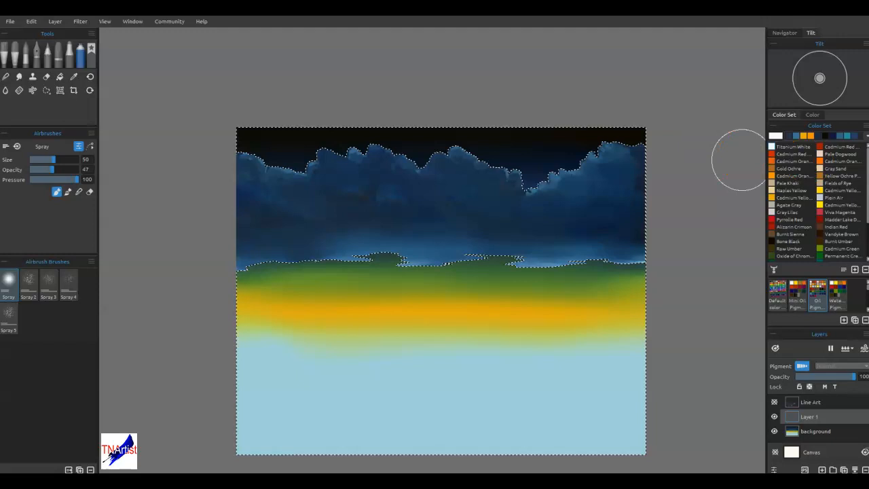
click(864, 305)
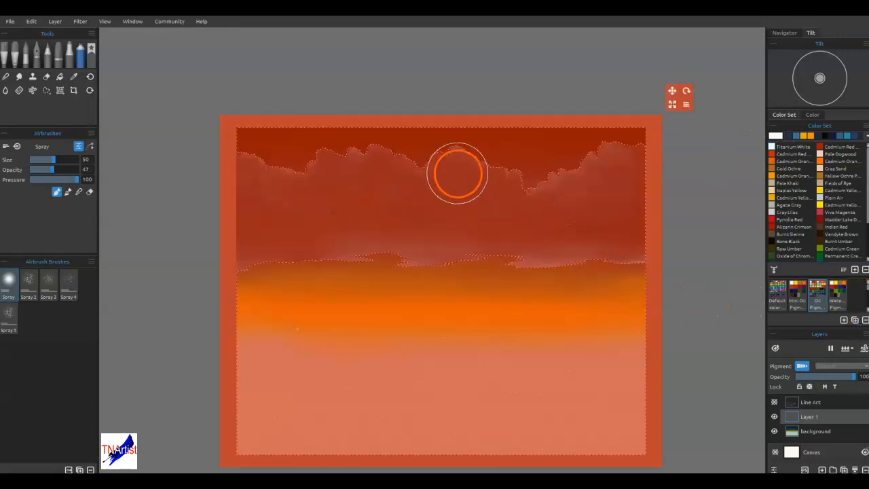
mouse_move(568, 155)
mouse_down()
mouse_move(485, 136)
mouse_move(332, 135)
mouse_move(484, 112)
mouse_move(368, 140)
mouse_move(396, 127)
mouse_move(361, 144)
mouse_up()
drag(478, 375, 472, 123)
mouse_move(416, 148)
mouse_down()
mouse_move(375, 117)
mouse_move(642, 148)
mouse_move(427, 147)
mouse_move(319, 120)
mouse_move(382, 115)
mouse_move(654, 145)
mouse_move(588, 147)
mouse_move(726, 106)
mouse_up()
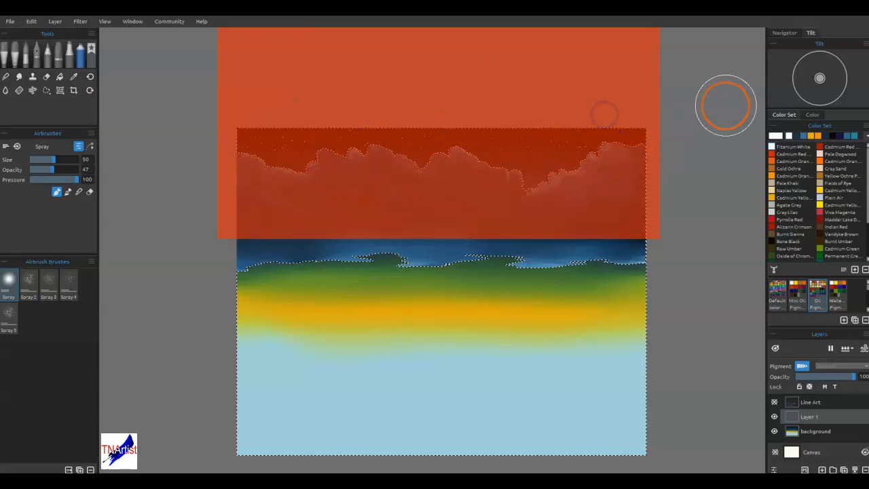
mouse_move(602, 143)
mouse_down()
mouse_move(637, 130)
mouse_move(631, 194)
mouse_move(601, 214)
mouse_move(640, 213)
mouse_move(663, 197)
mouse_move(668, 178)
mouse_up()
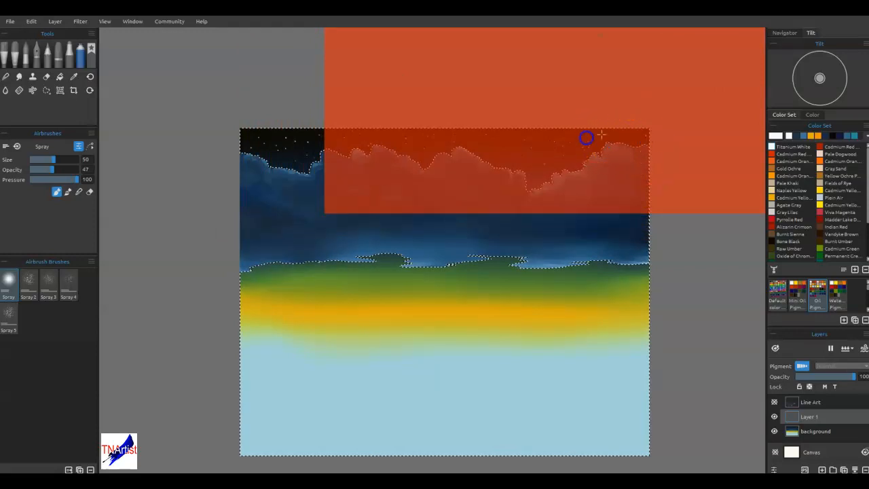
mouse_move(646, 140)
mouse_down()
mouse_move(612, 170)
mouse_move(480, 186)
mouse_move(493, 229)
mouse_up()
key(ctrl+h)
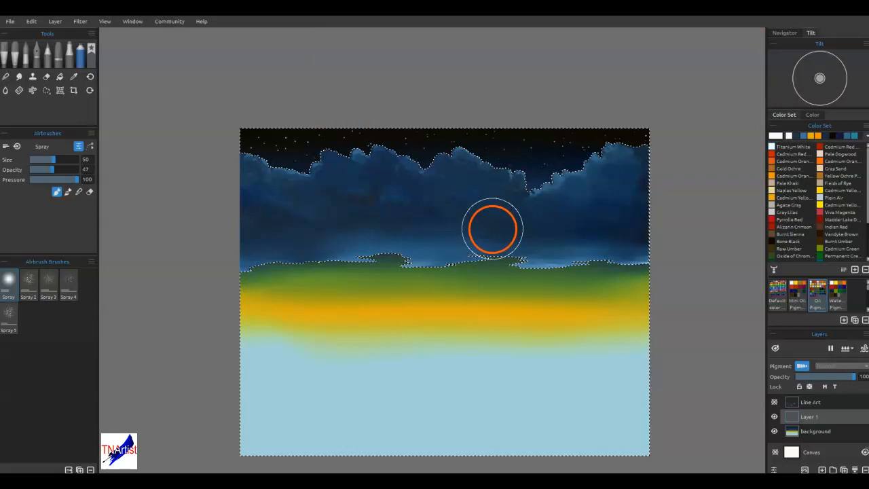
Step: Show the Line Art layer and clear the selection to compare the sketch's horizon with the painted sky
click(775, 402)
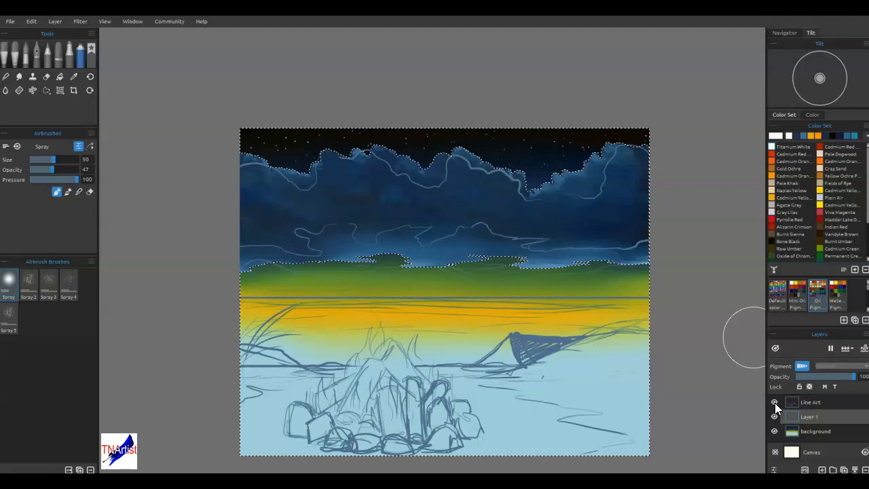
click(778, 400)
key(ctrl+d)
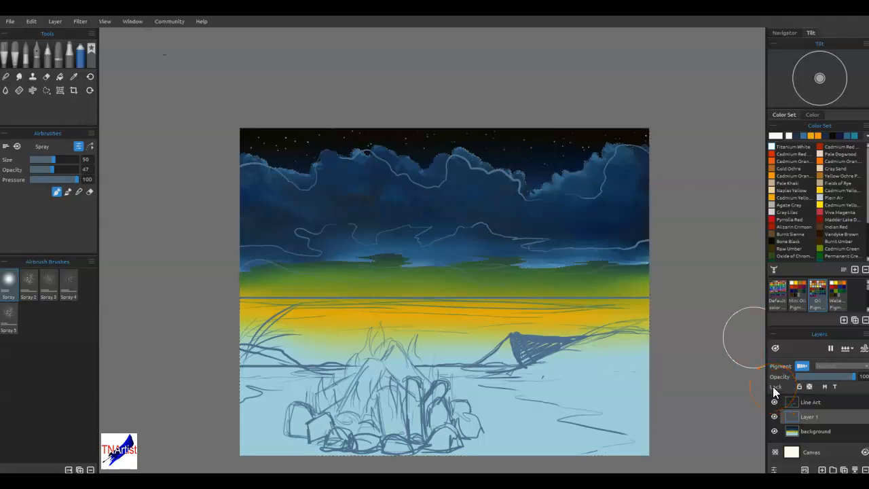
mouse_move(397, 302)
mouse_down()
mouse_move(428, 285)
mouse_move(219, 288)
mouse_move(291, 273)
mouse_move(441, 289)
mouse_move(573, 265)
mouse_move(604, 292)
mouse_move(472, 314)
mouse_move(521, 284)
mouse_up()
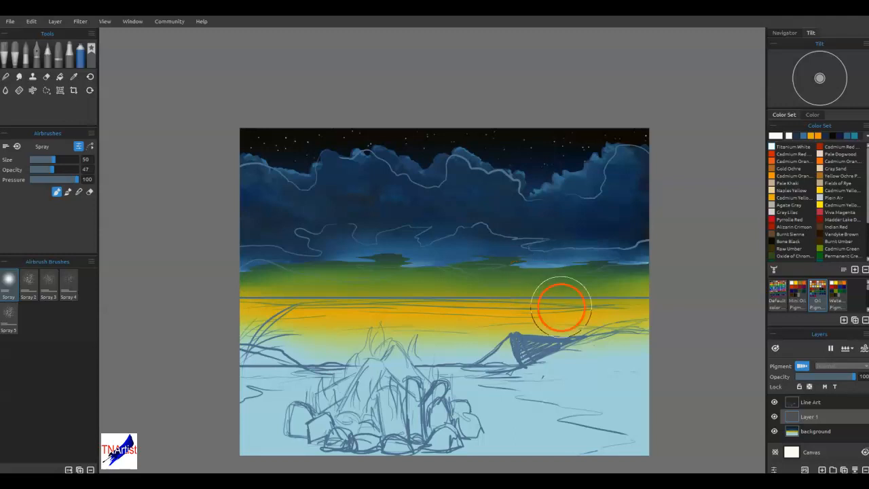
Step: Transform the background layer to compress its height to about 7.07 in, keeping the width at 10 in
click(823, 434)
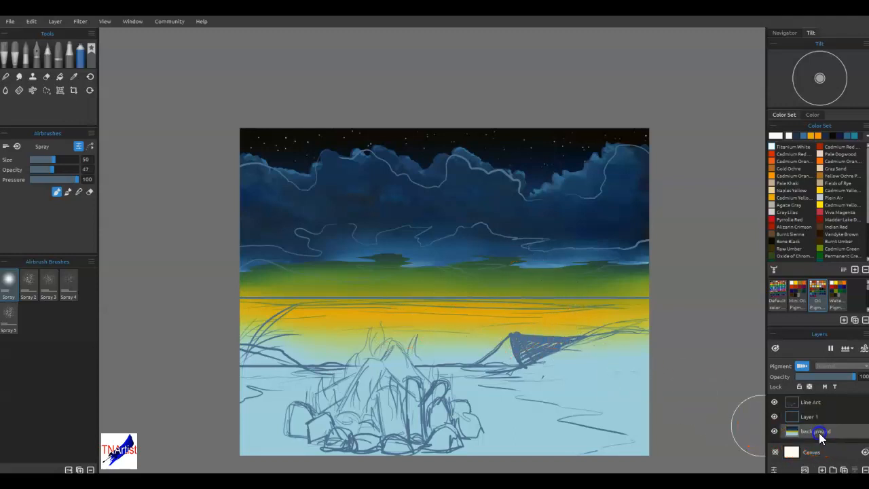
key(ctrl+t)
drag(458, 460, 445, 391)
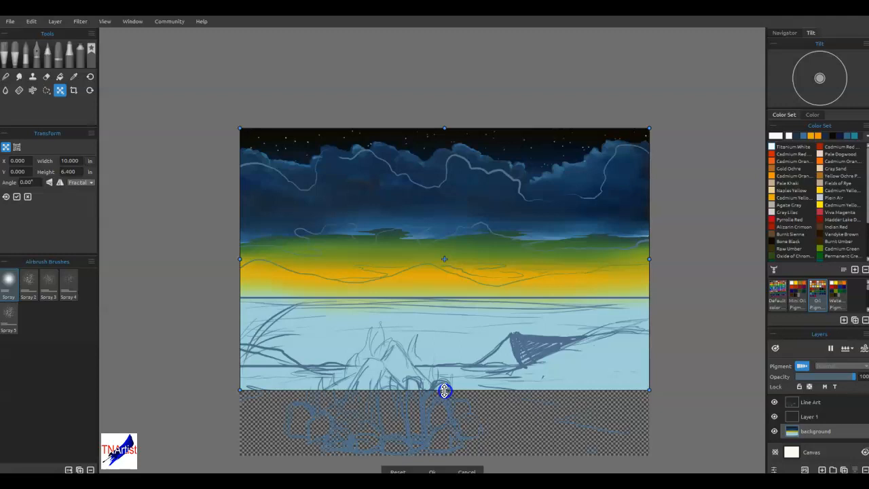
drag(444, 391, 457, 417)
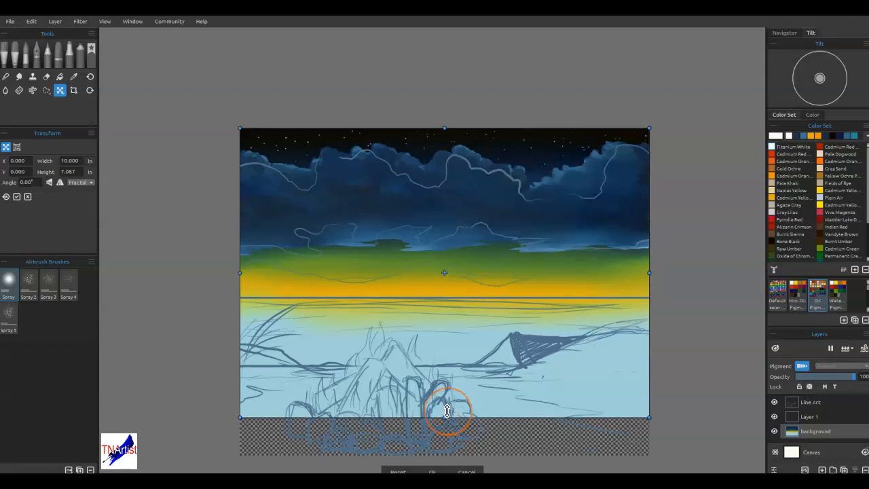
key(Return)
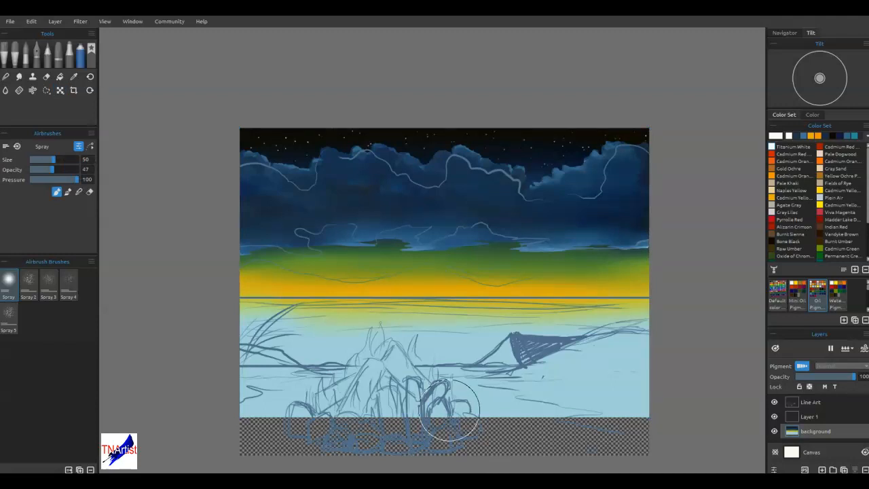
Step: Move the compressed background layer down to about Y 0.333 in against the sketched horizon
key(ctrl+t)
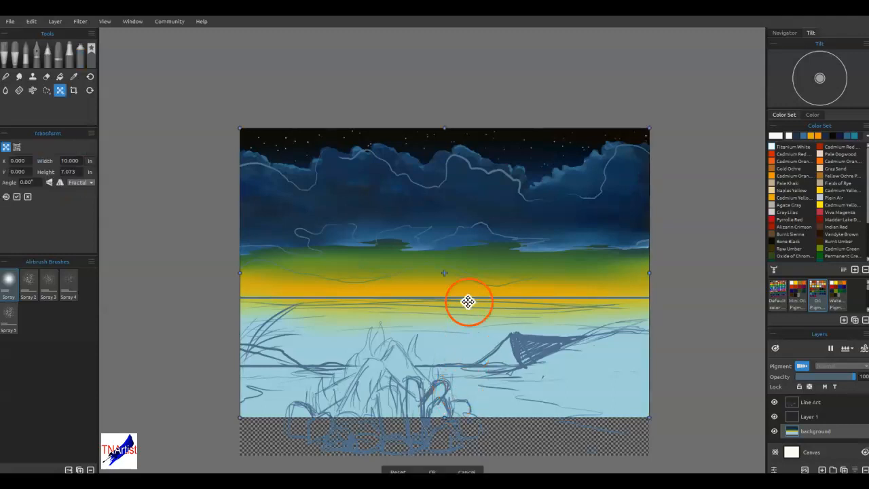
drag(473, 287, 474, 301)
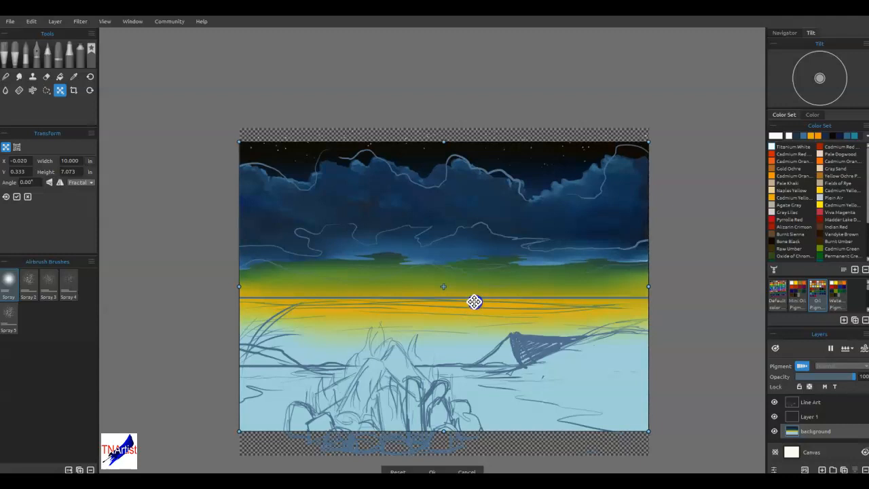
key(Return)
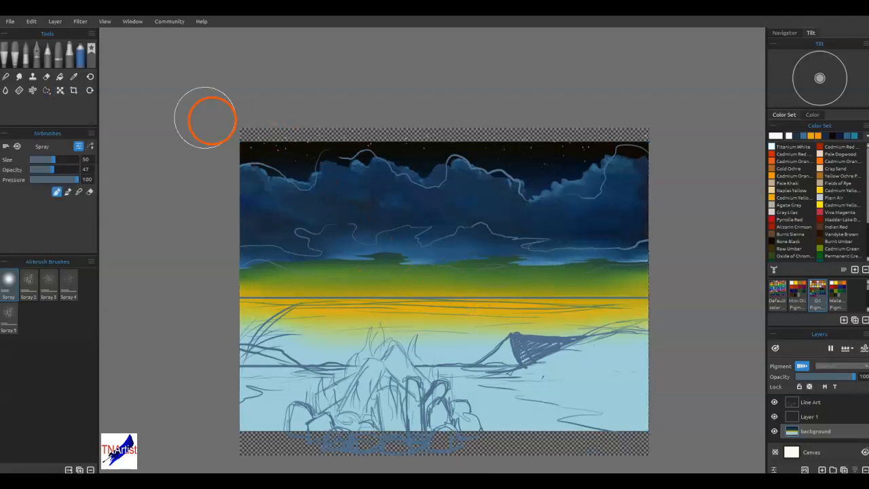
Step: Select the top strip of the starry sky, stretch it upward to about 1.633 in high over the empty canvas edge, and deselect
click(47, 91)
click(8, 148)
drag(195, 96, 714, 152)
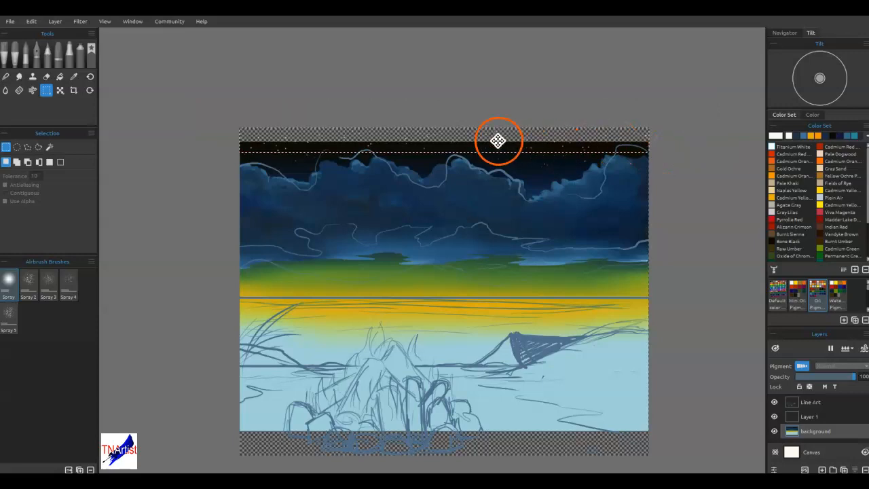
key(ctrl+t)
drag(445, 128, 447, 87)
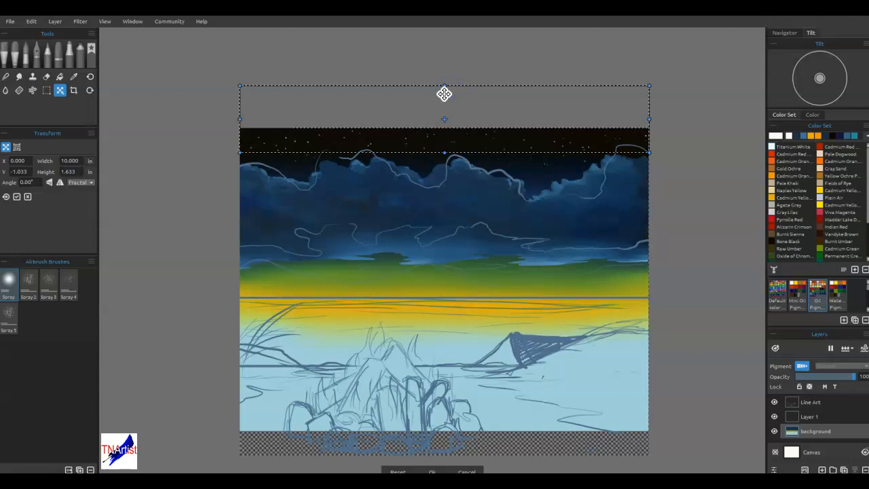
key(Return)
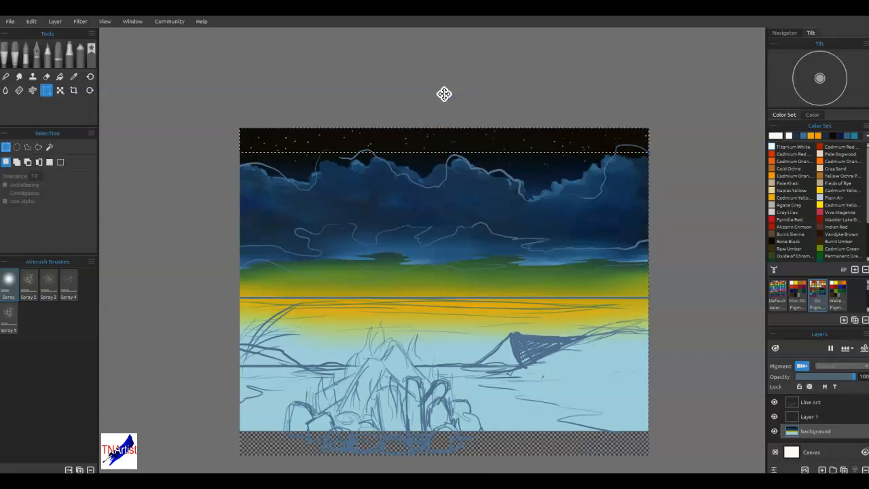
key(ctrl+d)
Step: Blend the black sky around and between the stars with the Soft blend brush at size 60
scroll(489, 156, up, 3)
scroll(489, 156, down, 1)
click(5, 76)
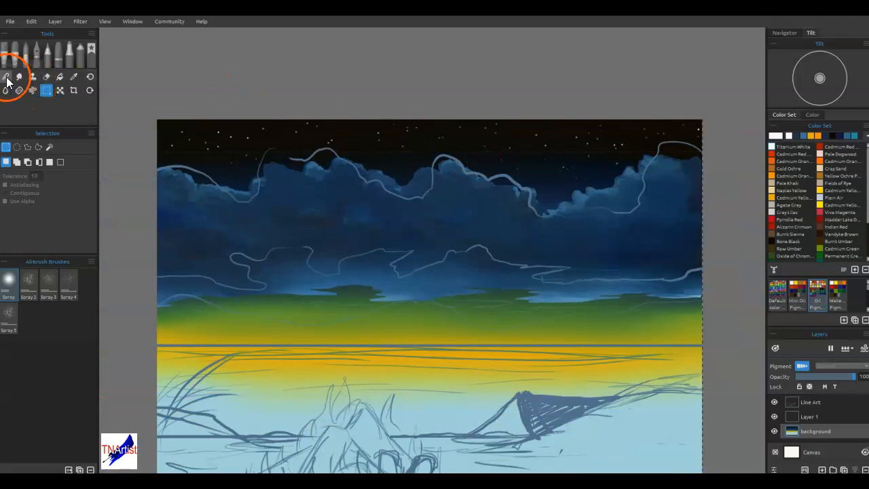
key(bracketleft)
key(bracketleft)
key(bracketleft)
key(bracketleft)
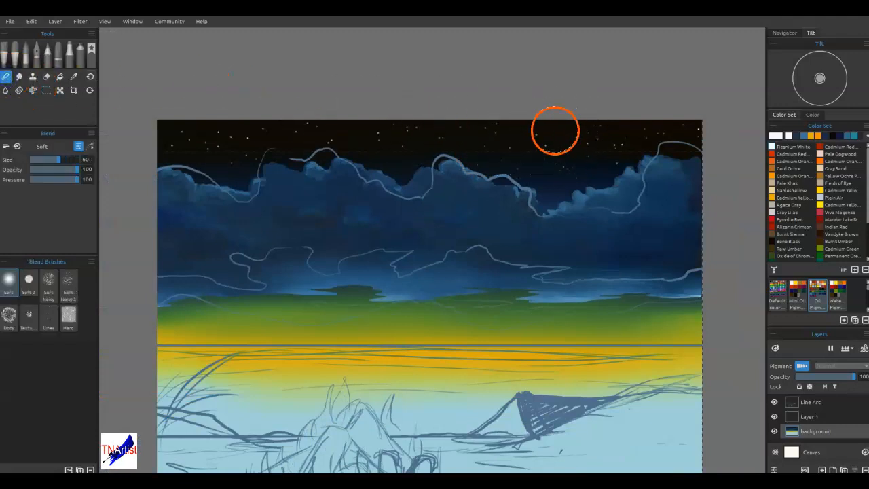
mouse_move(568, 158)
mouse_down()
mouse_move(619, 148)
mouse_move(577, 145)
mouse_up()
drag(492, 143, 452, 144)
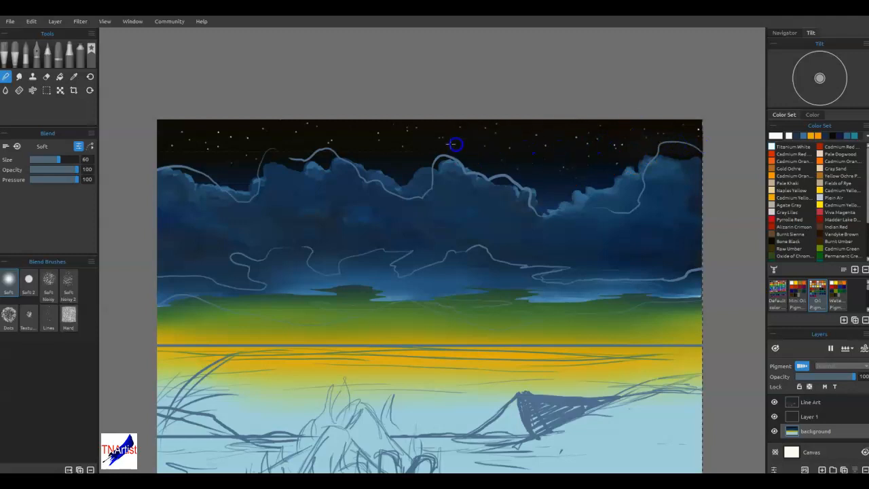
mouse_move(335, 148)
mouse_down()
mouse_move(278, 136)
mouse_move(248, 146)
mouse_move(203, 137)
mouse_up()
drag(412, 144, 475, 141)
mouse_move(503, 137)
mouse_down()
mouse_move(587, 154)
mouse_move(582, 129)
mouse_move(617, 148)
mouse_up()
mouse_move(676, 128)
mouse_down()
mouse_move(702, 119)
mouse_move(512, 149)
mouse_move(434, 131)
mouse_move(372, 134)
mouse_up()
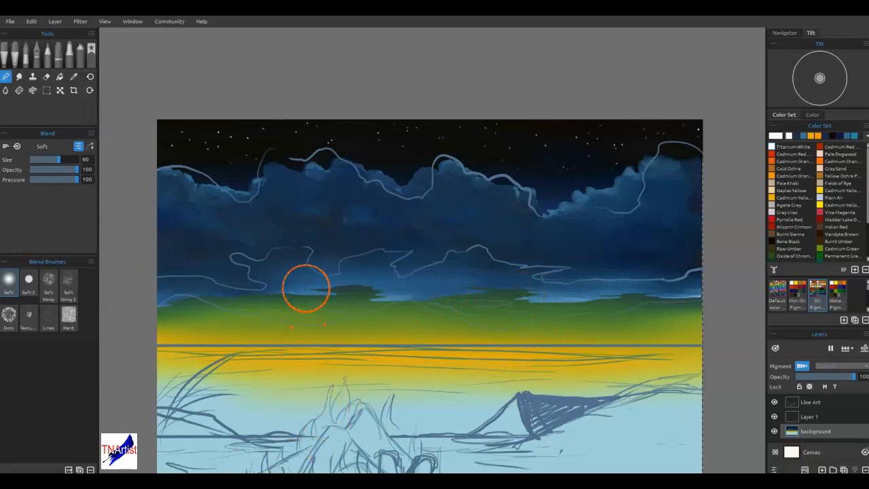
Step: Add a new layer above the background and select a full-width rectangle from the horizon line to just below the sketched shoreline
scroll(305, 284, down, 3)
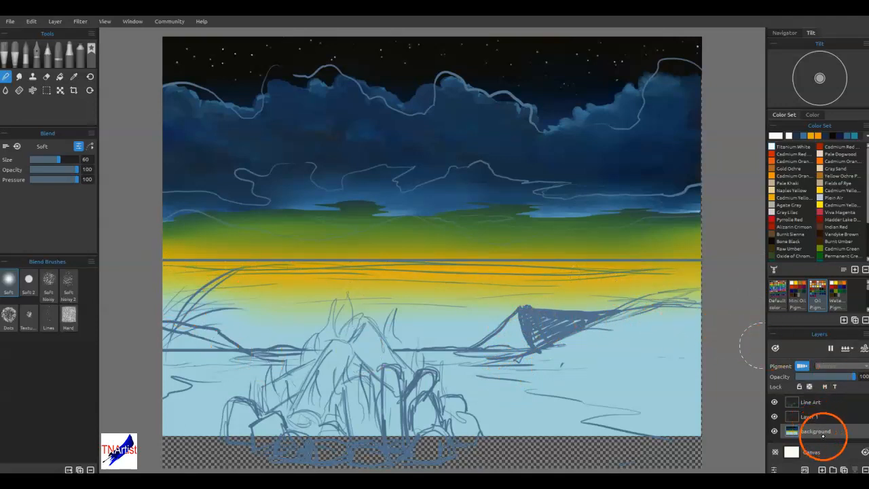
click(822, 467)
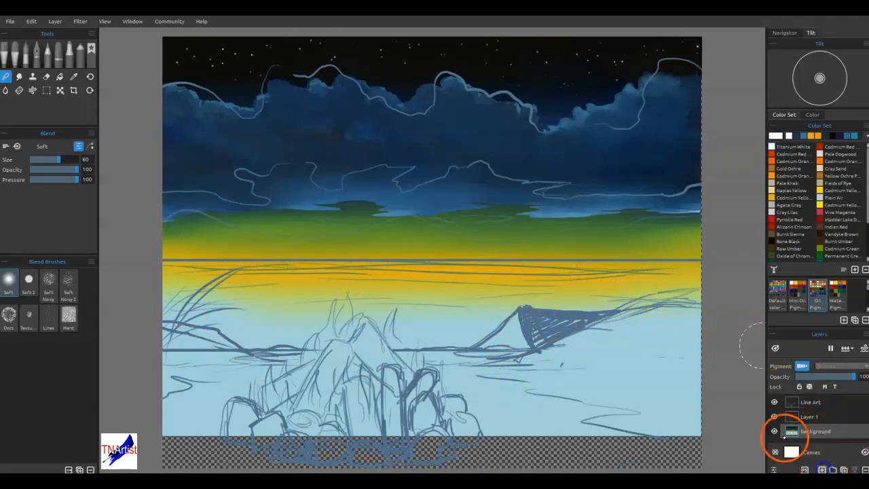
click(46, 89)
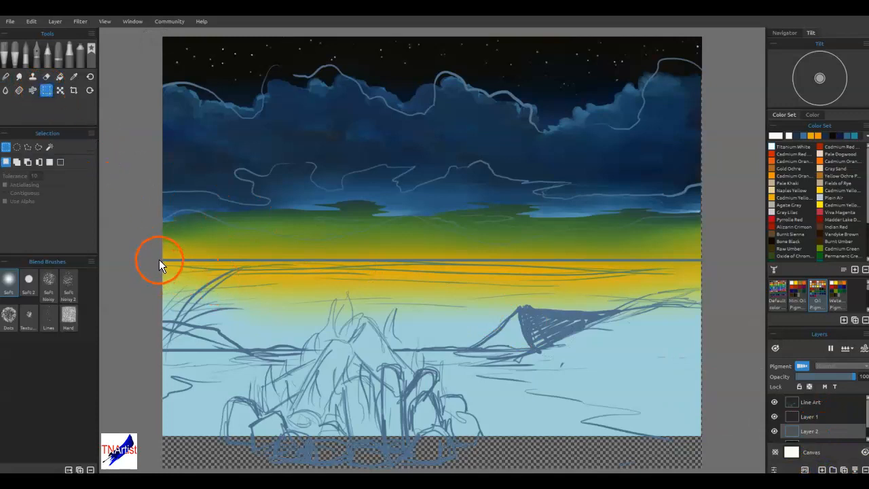
drag(158, 258, 610, 330)
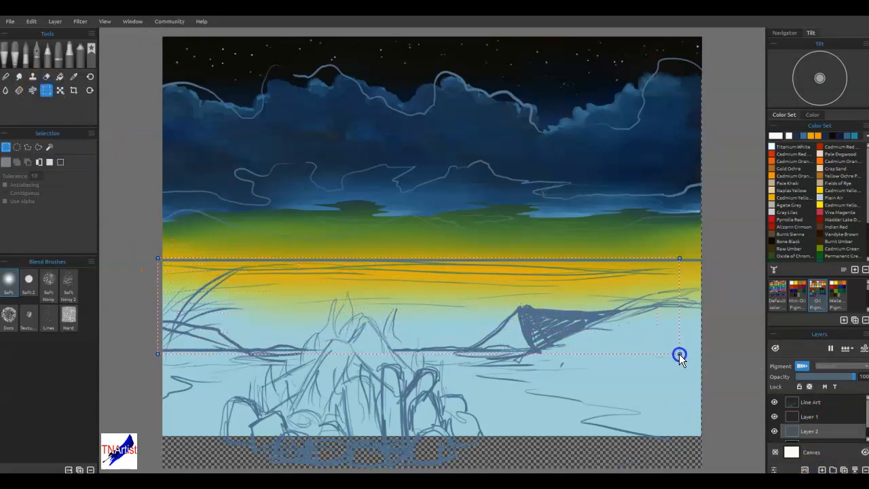
drag(703, 367, 710, 369)
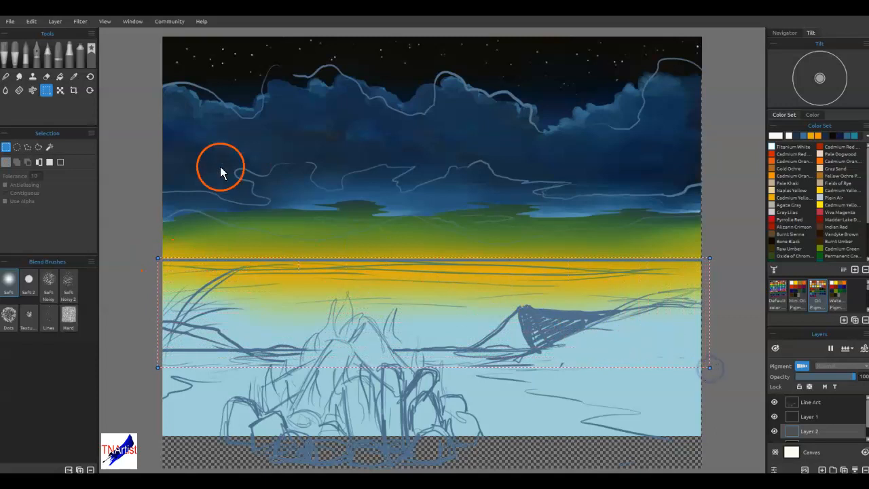
Step: Sample the black of the night sky and fill the selected water band with it on Layer 2
click(59, 76)
key(i)
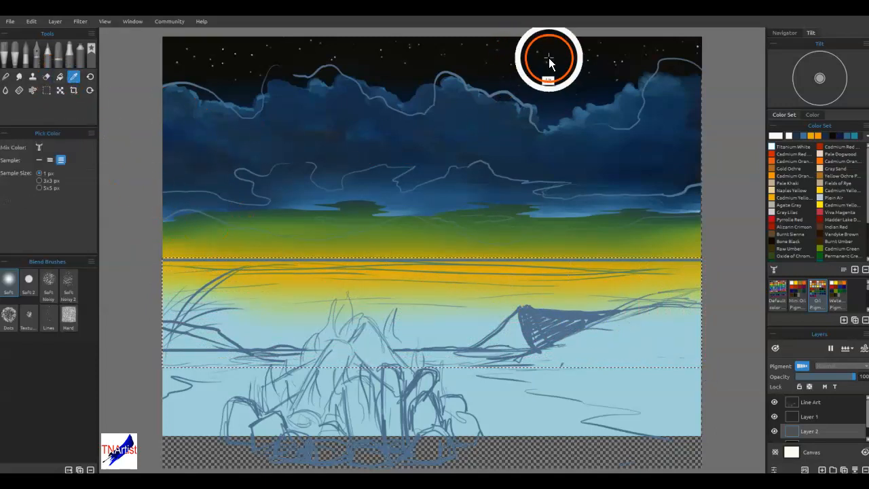
key(a)
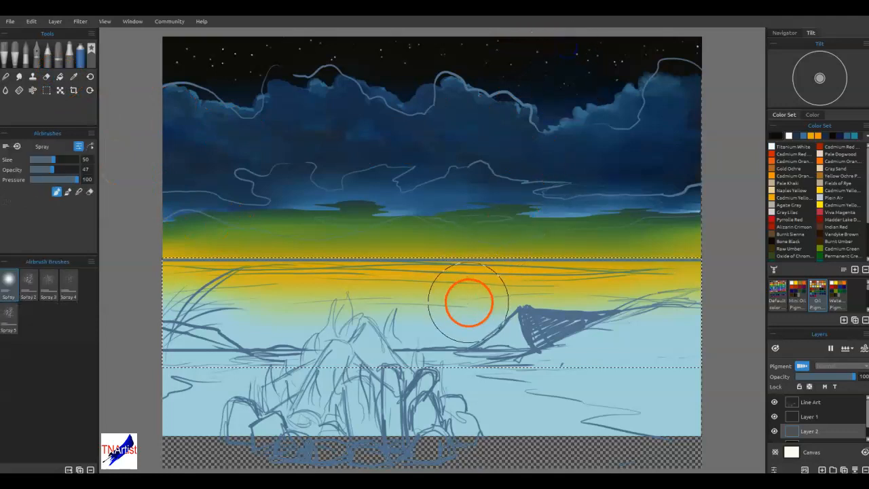
key(g)
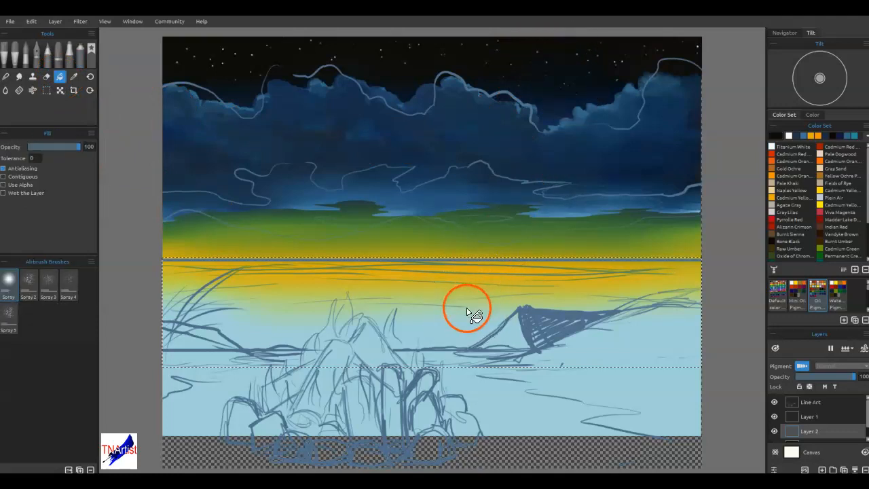
click(466, 314)
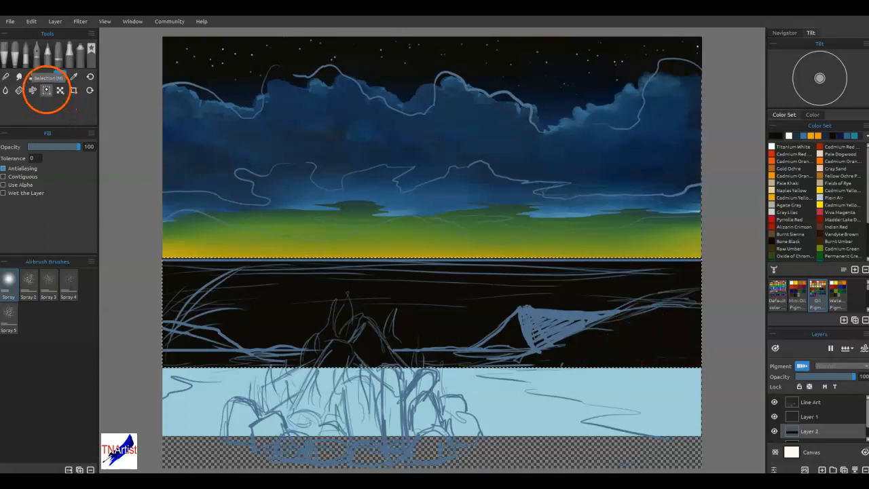
Step: Lasso the beach area along the sketched shoreline and dunes, and delete the black fill inside it
click(47, 91)
click(38, 147)
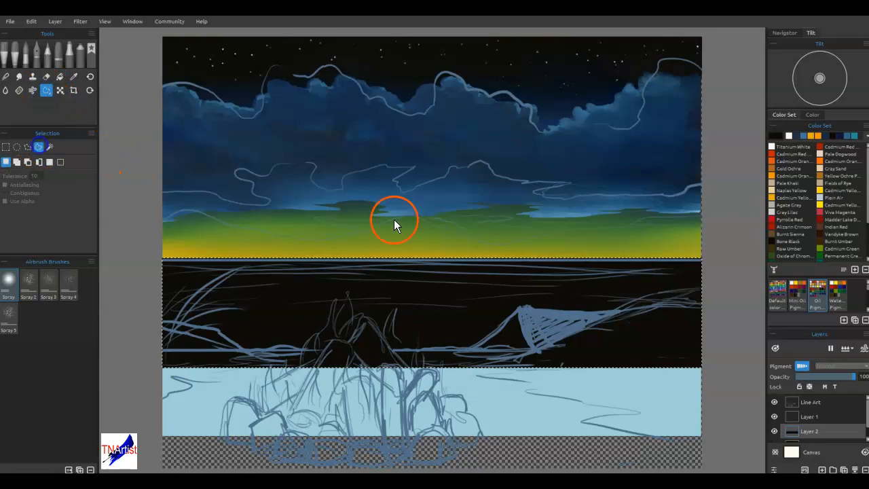
click(710, 299)
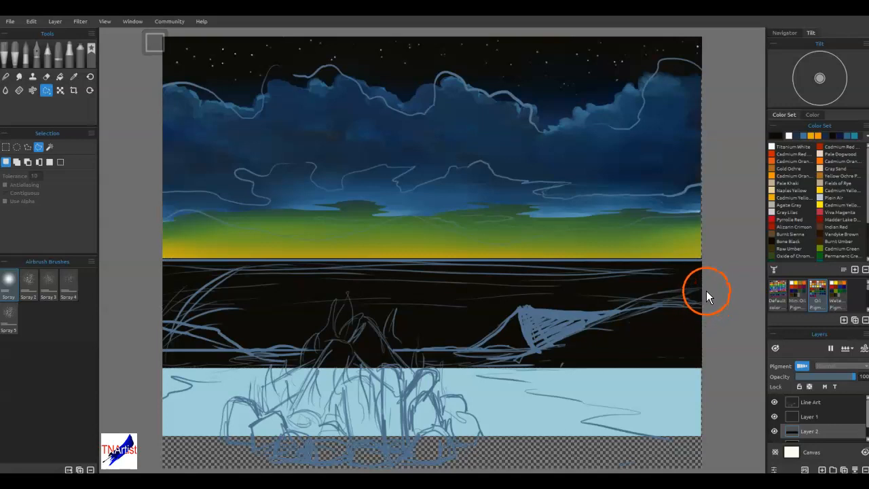
drag(706, 287, 644, 306)
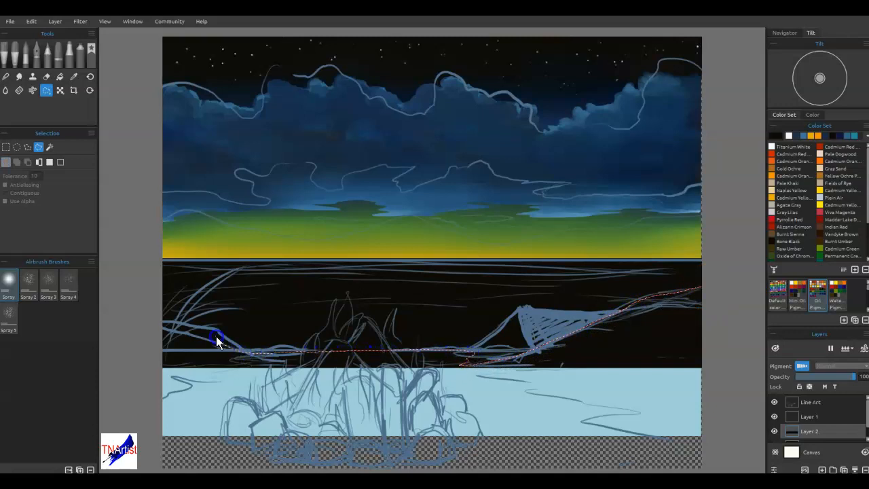
mouse_move(138, 350)
mouse_down()
mouse_move(275, 434)
mouse_move(664, 409)
mouse_move(738, 325)
mouse_up()
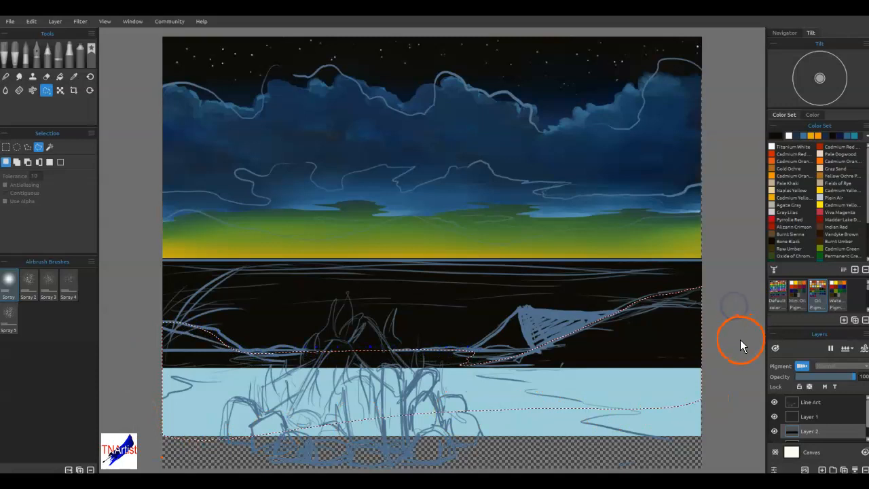
key(Delete)
Step: Lasso and delete the leftover black sliver at the shoreline between the campfire and the hatched shape, and clear the selection
drag(463, 353, 484, 357)
click(466, 350)
drag(399, 396, 402, 394)
key(Delete)
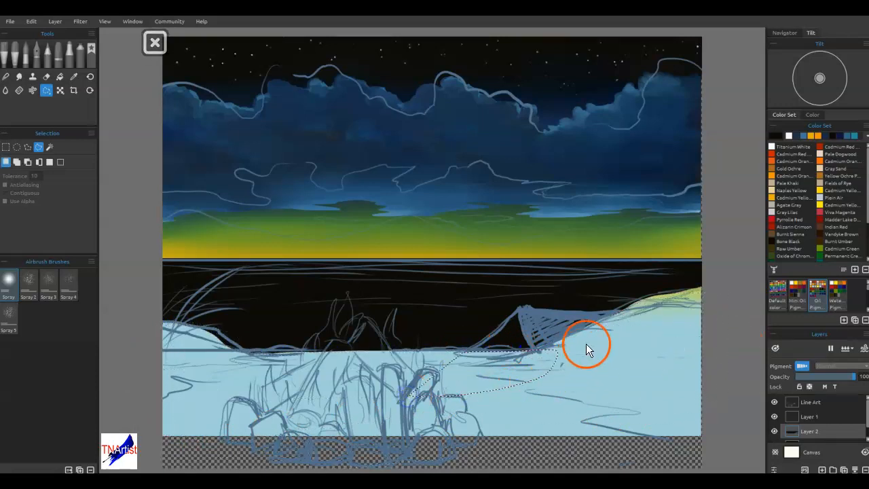
click(673, 325)
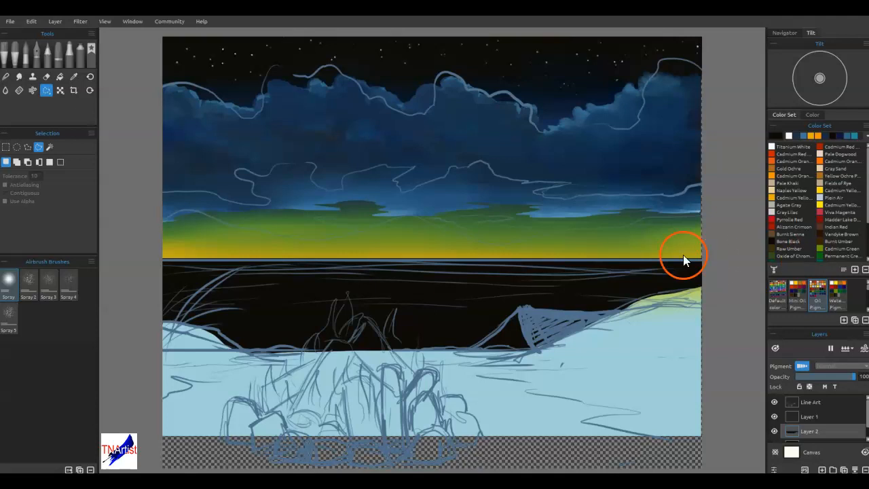
Step: Add the water-ripple stencil, unlock its size ratio, and stretch it across the full black water band below the horizon
key(ctrl+v)
click(564, 169)
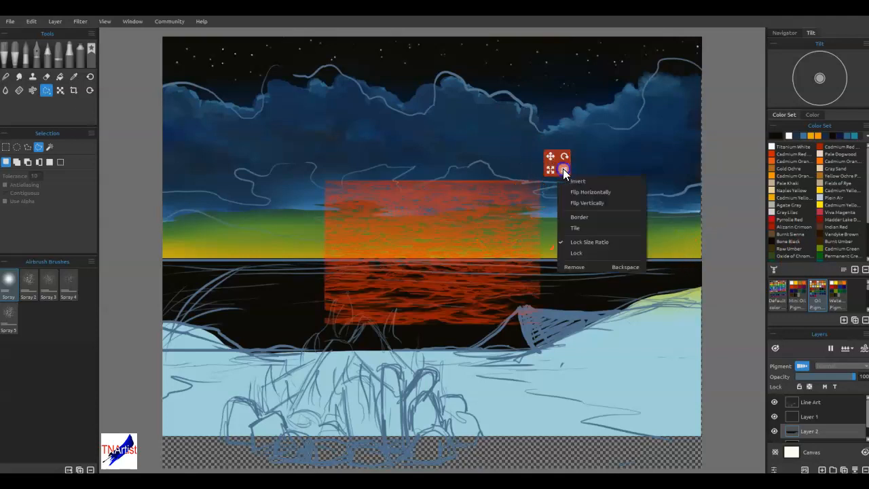
click(583, 244)
drag(550, 170, 726, 232)
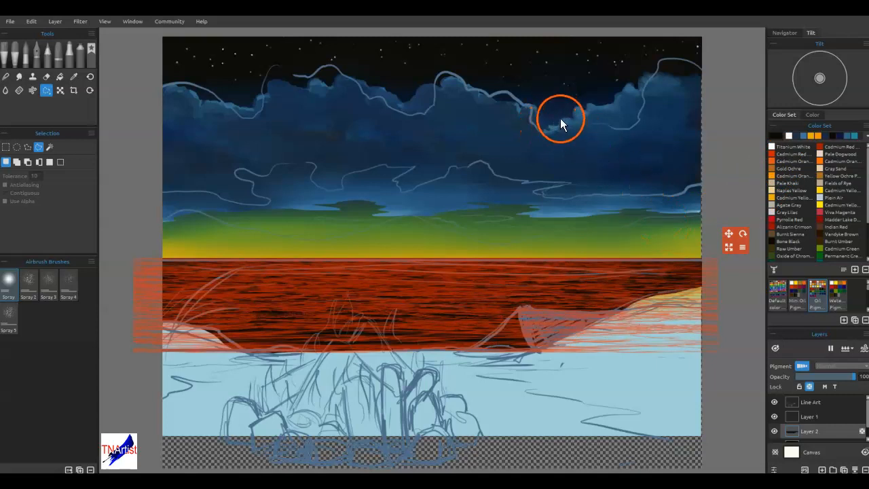
Step: Airbrush dark blue sampled from the clouds through the ripple stencil onto the water, using the Spray brush at size 25
key(b)
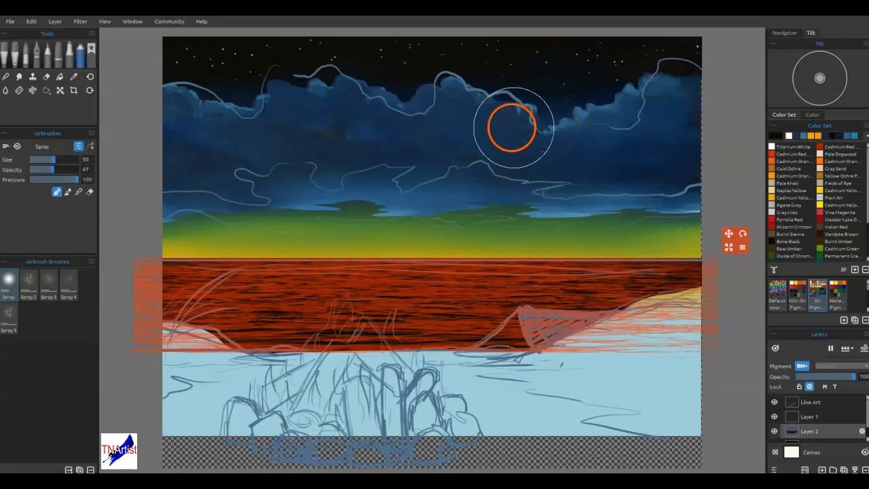
key([)
key([)
key([)
key([)
key([)
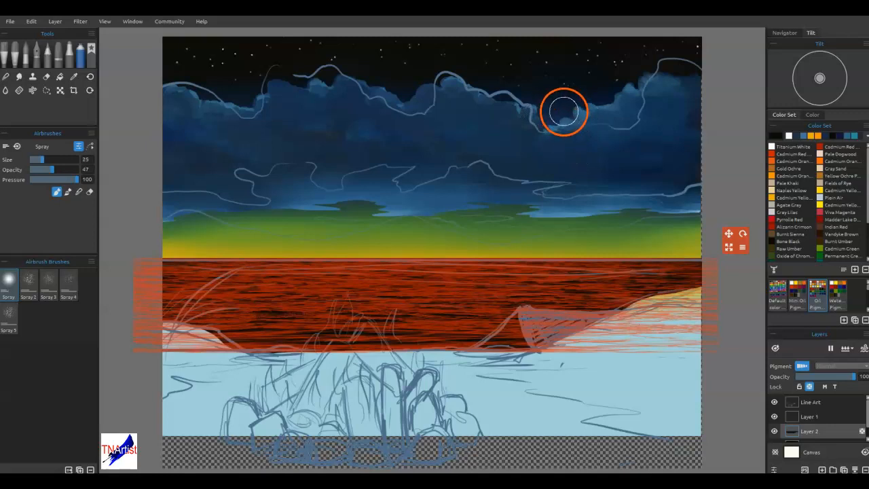
alt+click(550, 115)
mouse_move(636, 269)
mouse_down()
mouse_move(499, 274)
mouse_move(603, 284)
mouse_move(497, 285)
mouse_move(666, 281)
mouse_move(453, 292)
mouse_move(589, 297)
mouse_move(427, 312)
mouse_move(576, 307)
mouse_move(396, 322)
mouse_move(540, 331)
mouse_move(460, 345)
mouse_up()
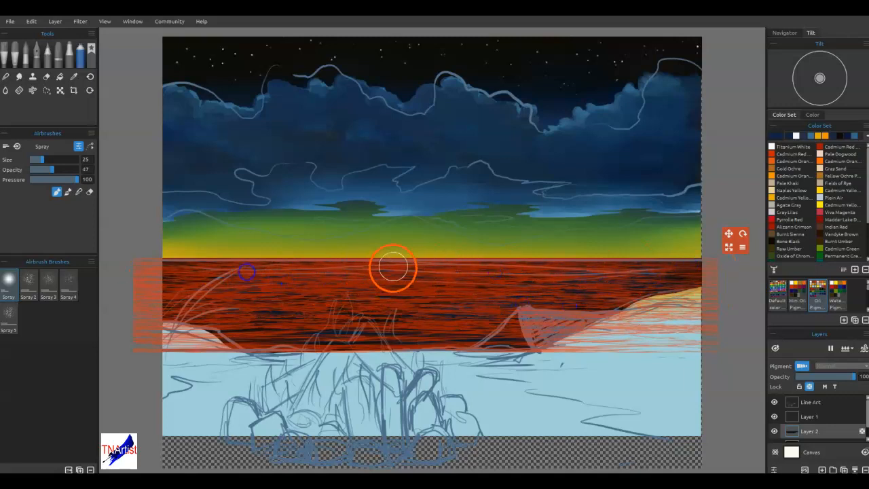
Step: Airbrush more ripples through the stencil with dark green sampled above the horizon and a lighter blue sampled from the clouds
alt+click(355, 210)
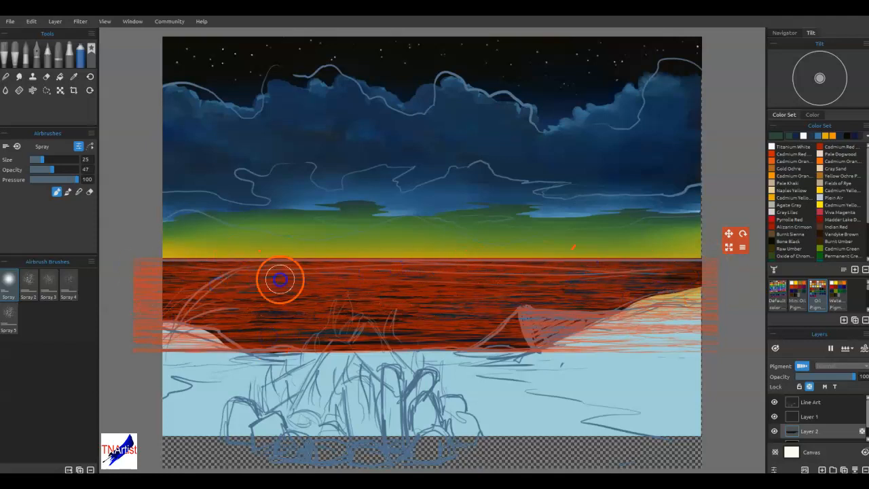
key(alt)
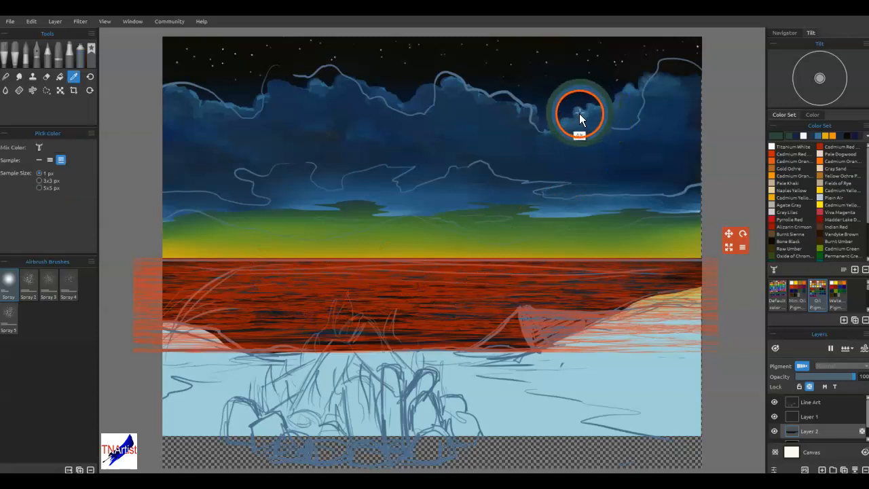
alt+click(607, 121)
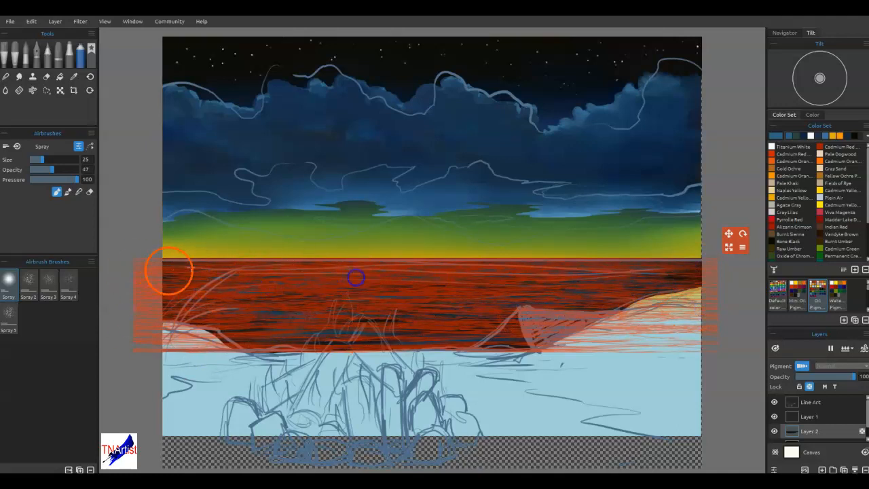
Step: Blend the ripples through the stencil with the Knife Smooth 2 oil brush at size 30, and hide the stencil
click(78, 191)
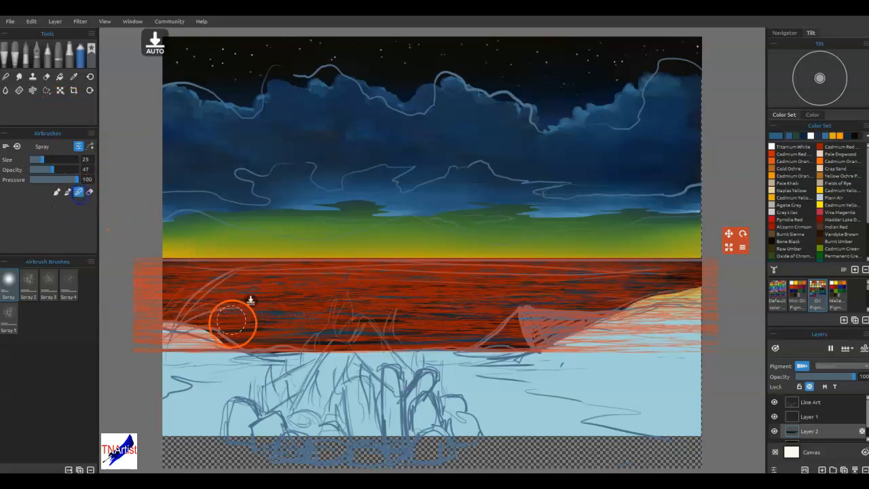
click(50, 118)
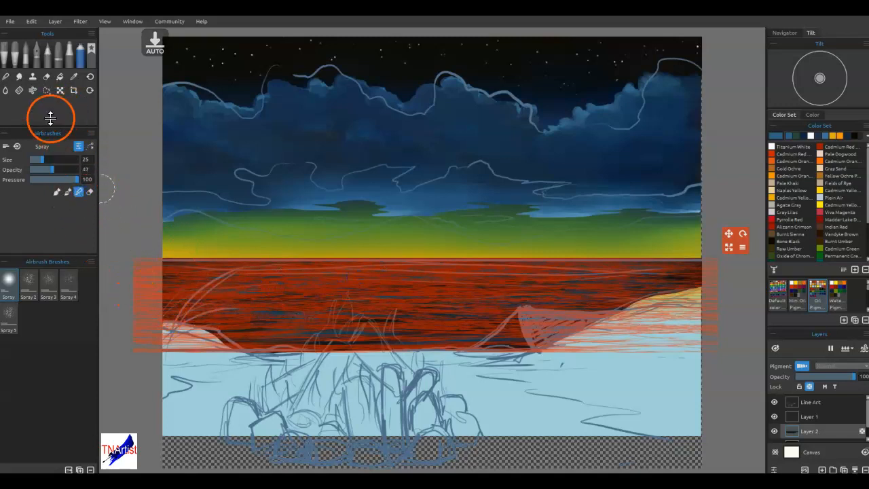
click(26, 52)
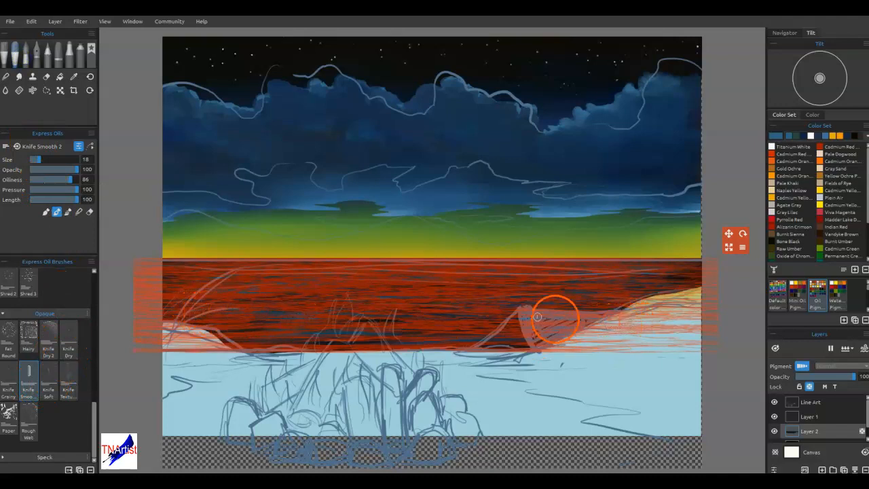
click(79, 212)
key(bracketright)
key(bracketright)
key(bracketright)
key(bracketright)
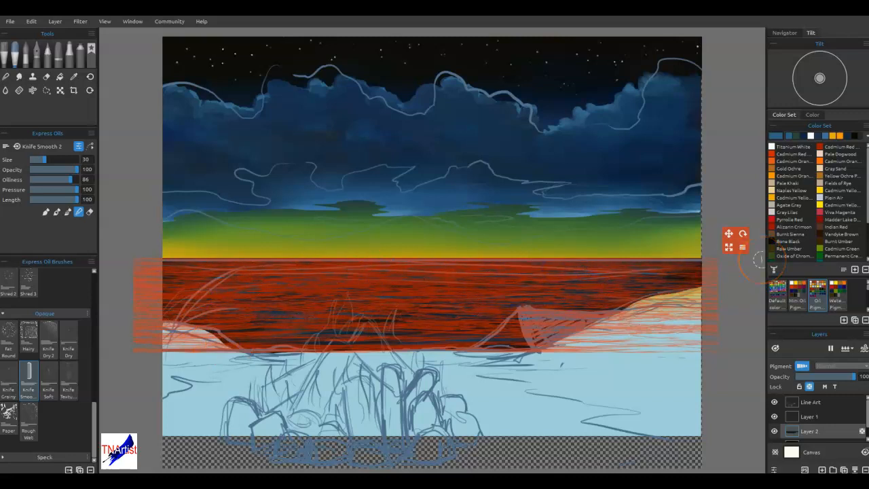
key(ctrl+d)
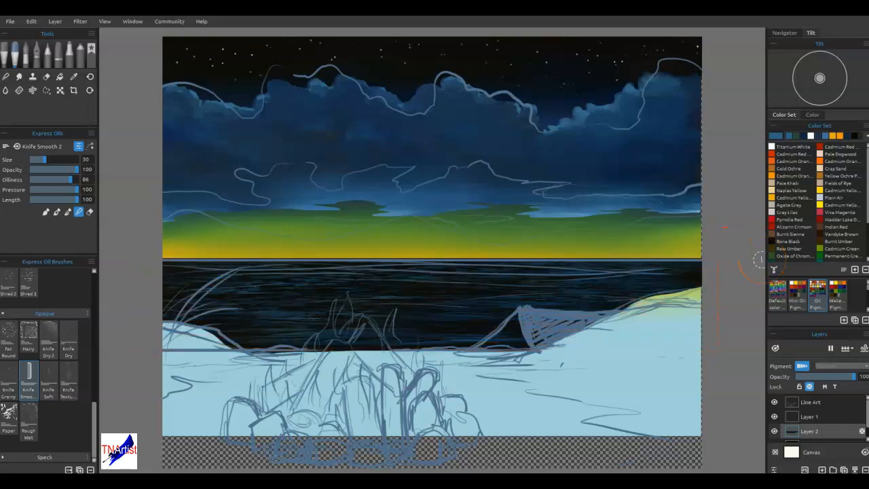
Step: Add a new layer directly above the background and lasso a three-peaked mountain outline spanning the canvas, closing just below the horizon
click(775, 403)
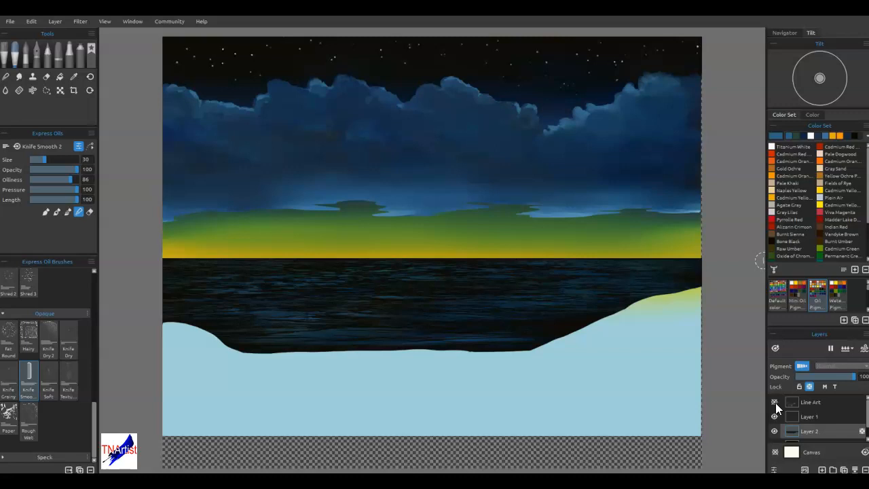
click(775, 402)
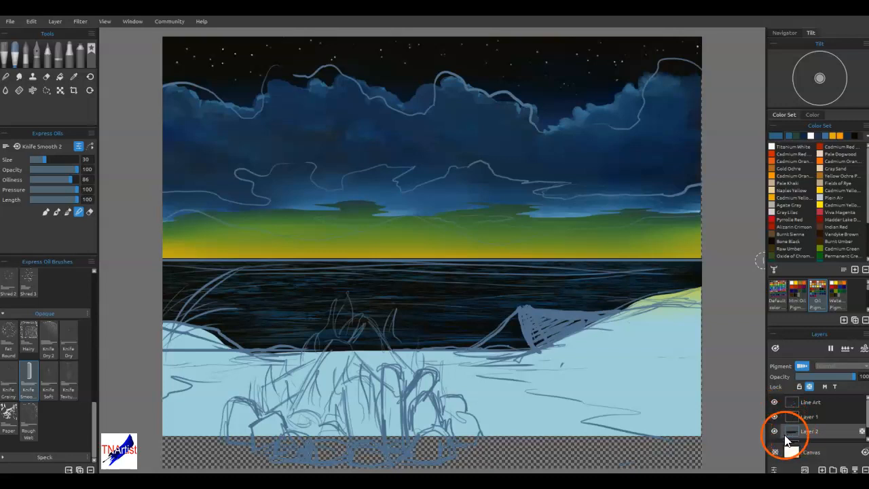
scroll(830, 411, down, 1)
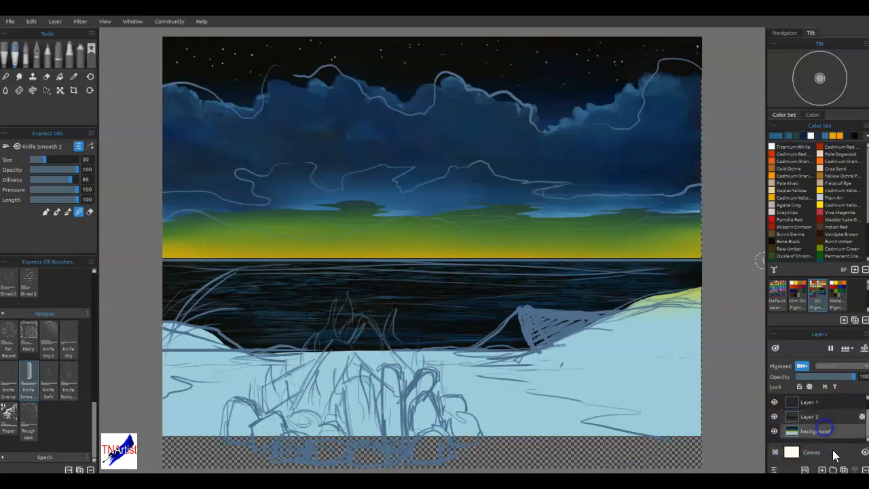
click(822, 468)
click(46, 90)
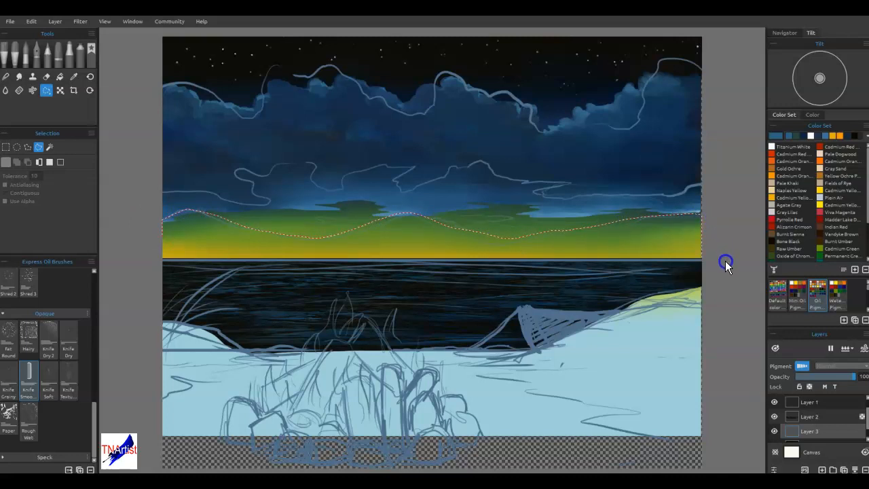
drag(702, 265, 224, 269)
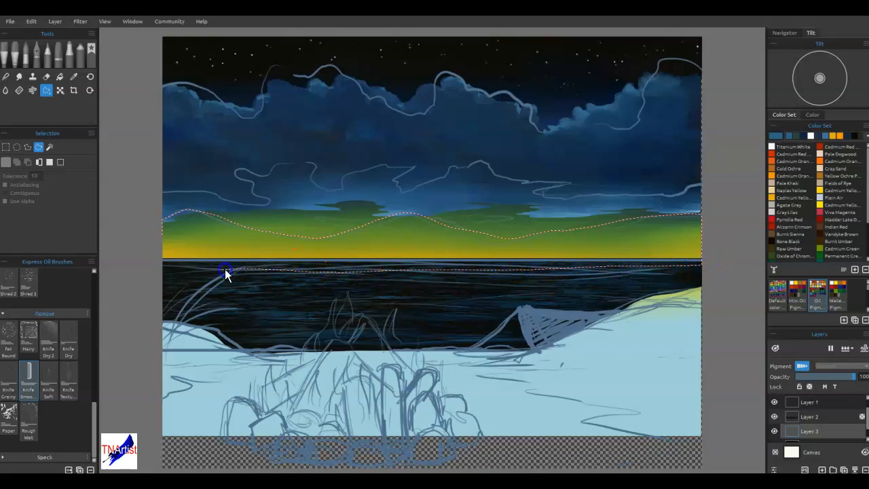
drag(150, 271, 141, 271)
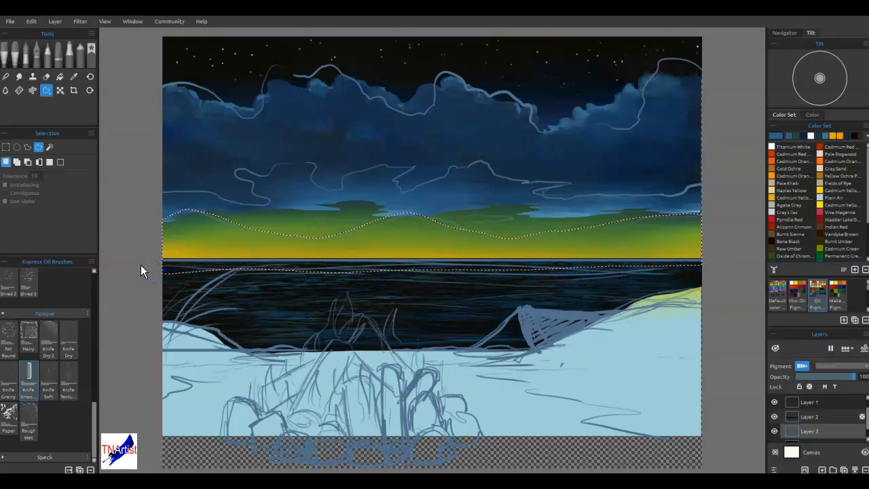
Step: Fill the mountain selection with dark purple #343247 on the new layer
click(847, 136)
click(776, 137)
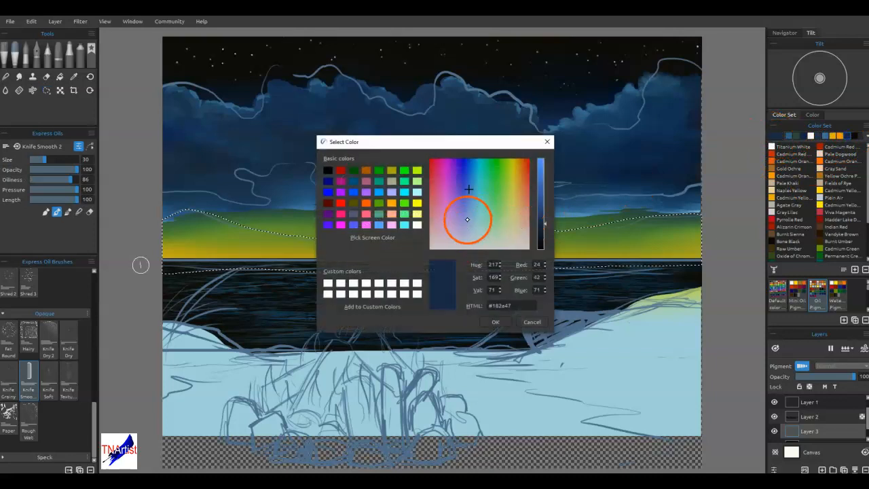
click(463, 195)
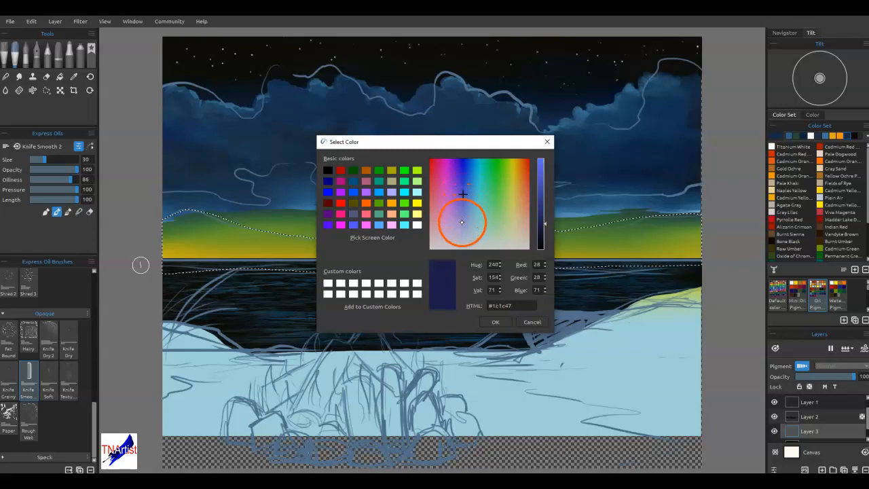
click(461, 223)
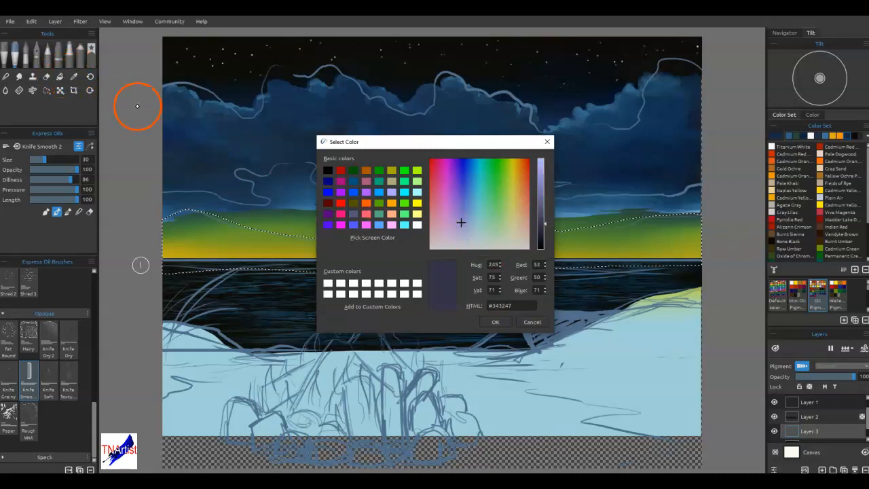
click(496, 322)
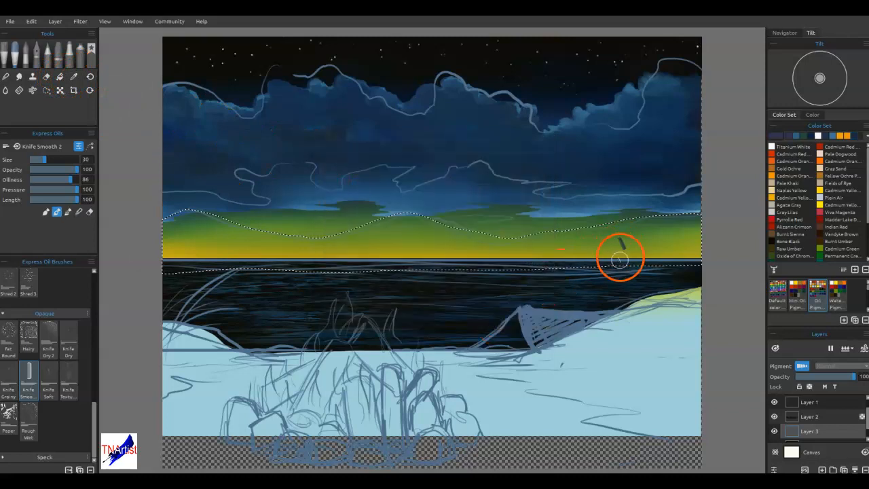
key(ctrl+z)
click(60, 76)
click(499, 241)
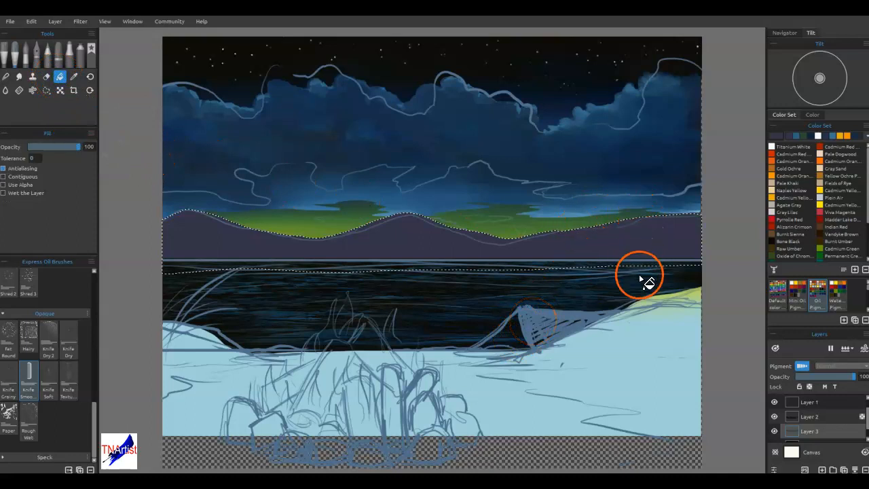
Step: Paint dark shading strokes over the mountain slopes and bases with a dark color sampled from the sky beside the clouds
key(i)
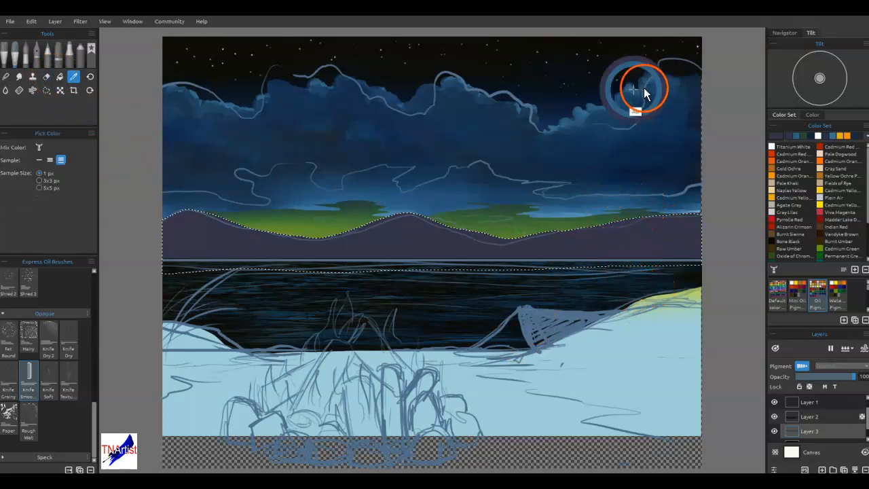
click(610, 87)
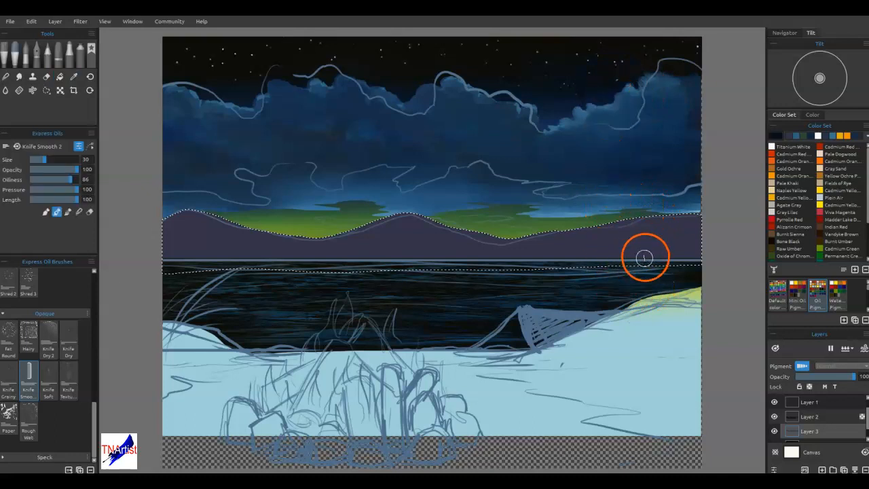
mouse_move(656, 272)
mouse_down()
mouse_move(675, 252)
mouse_move(656, 254)
mouse_move(699, 247)
mouse_move(697, 253)
mouse_up()
drag(414, 255, 415, 218)
mouse_move(452, 267)
mouse_down()
mouse_move(476, 258)
mouse_move(487, 240)
mouse_move(563, 247)
mouse_move(562, 239)
mouse_move(469, 258)
mouse_move(632, 246)
mouse_move(690, 231)
mouse_up()
drag(475, 252, 460, 249)
drag(399, 223, 386, 231)
mouse_move(377, 238)
mouse_down()
mouse_move(382, 250)
mouse_move(275, 248)
mouse_up()
drag(258, 238, 225, 230)
mouse_move(213, 248)
mouse_down()
mouse_move(205, 220)
mouse_move(197, 235)
mouse_move(273, 252)
mouse_up()
Step: Blend the dark shading across the whole mountain range with the Knife Smooth 2 brush at size 30
key(n)
mouse_move(593, 235)
mouse_down()
mouse_move(622, 234)
mouse_move(616, 257)
mouse_move(648, 260)
mouse_move(694, 223)
mouse_move(668, 220)
mouse_move(612, 245)
mouse_move(627, 253)
mouse_move(540, 259)
mouse_move(582, 234)
mouse_move(505, 250)
mouse_move(515, 253)
mouse_move(440, 237)
mouse_move(457, 246)
mouse_move(413, 252)
mouse_move(431, 247)
mouse_move(411, 233)
mouse_move(371, 250)
mouse_move(382, 231)
mouse_move(356, 249)
mouse_move(260, 254)
mouse_up()
mouse_move(309, 219)
mouse_down()
mouse_move(324, 261)
mouse_move(267, 264)
mouse_move(200, 224)
mouse_move(236, 230)
mouse_up()
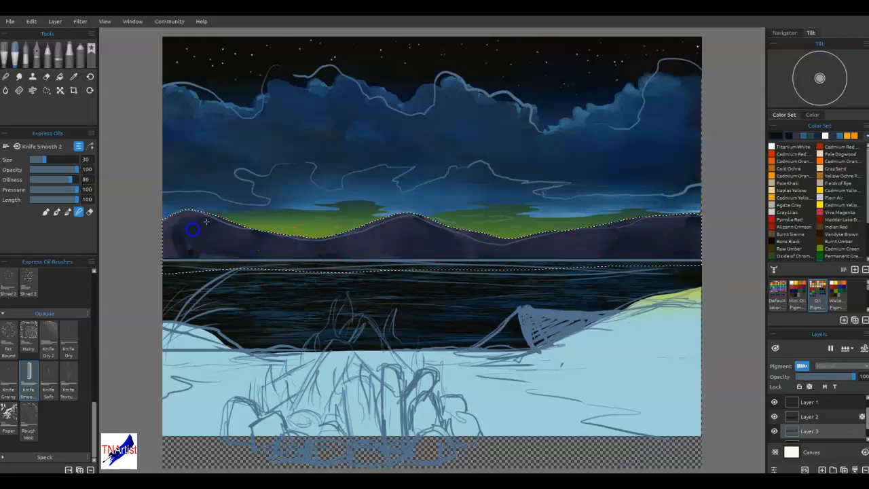
mouse_move(193, 255)
mouse_down()
mouse_move(216, 256)
mouse_move(206, 226)
mouse_move(170, 252)
mouse_move(346, 256)
mouse_move(282, 248)
mouse_up()
mouse_move(204, 225)
mouse_down()
mouse_move(464, 257)
mouse_move(478, 243)
mouse_move(551, 251)
mouse_move(671, 239)
mouse_up()
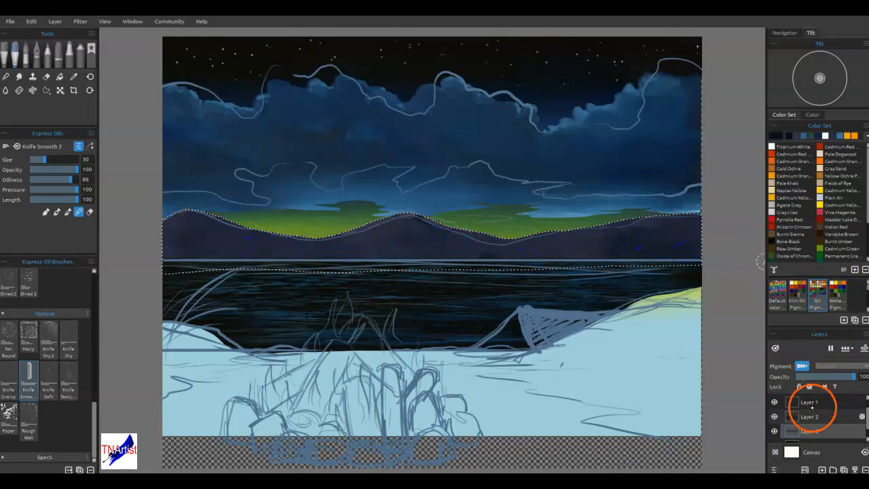
Step: Hide the Line Art layer, clear the mountain selection, and lock the mountain layer's transparency
click(775, 402)
click(774, 402)
click(800, 386)
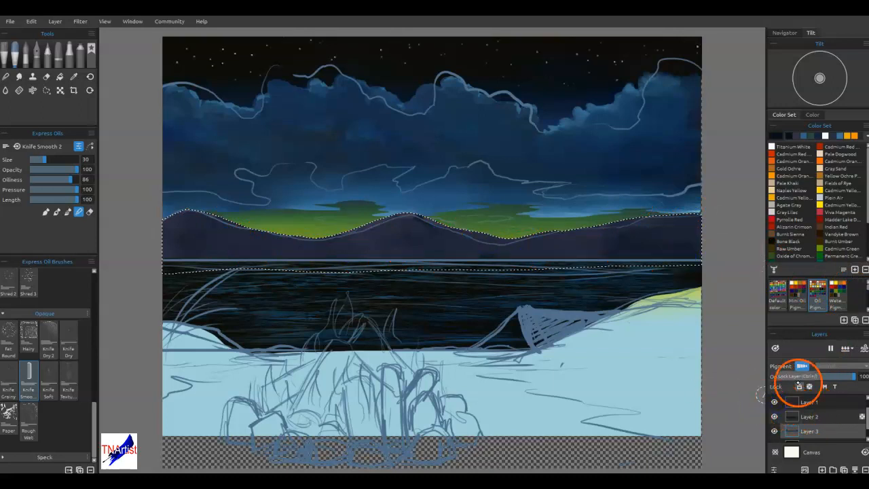
scroll(819, 408, up, 1)
click(774, 402)
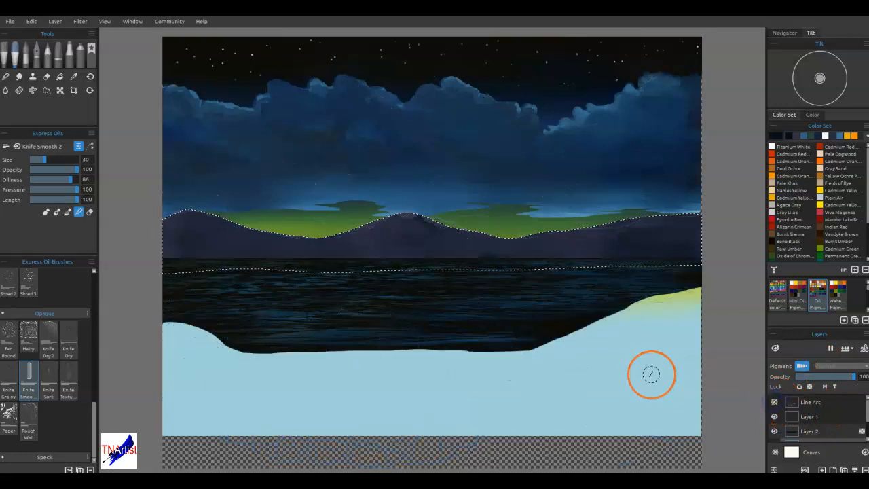
key(ctrl+d)
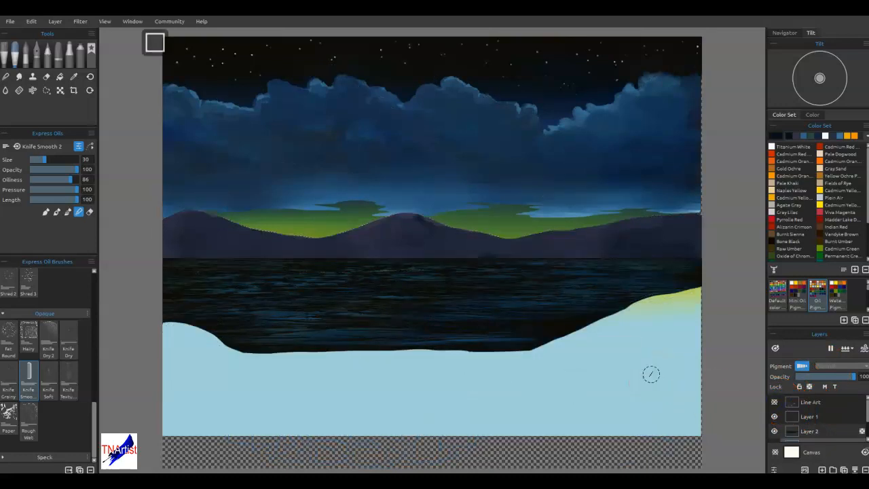
click(809, 387)
Step: Smooth the mountain shading along the ridgelines and the far left slope with the blending brush
mouse_move(418, 229)
mouse_down()
mouse_move(469, 252)
mouse_move(376, 220)
mouse_move(384, 229)
mouse_move(365, 220)
mouse_move(243, 240)
mouse_move(187, 222)
mouse_move(191, 208)
mouse_move(187, 233)
mouse_up()
mouse_move(188, 202)
mouse_down()
mouse_move(184, 228)
mouse_move(645, 221)
mouse_move(710, 235)
mouse_up()
mouse_move(224, 241)
mouse_down()
mouse_move(189, 226)
mouse_move(159, 238)
mouse_up()
drag(298, 240, 297, 241)
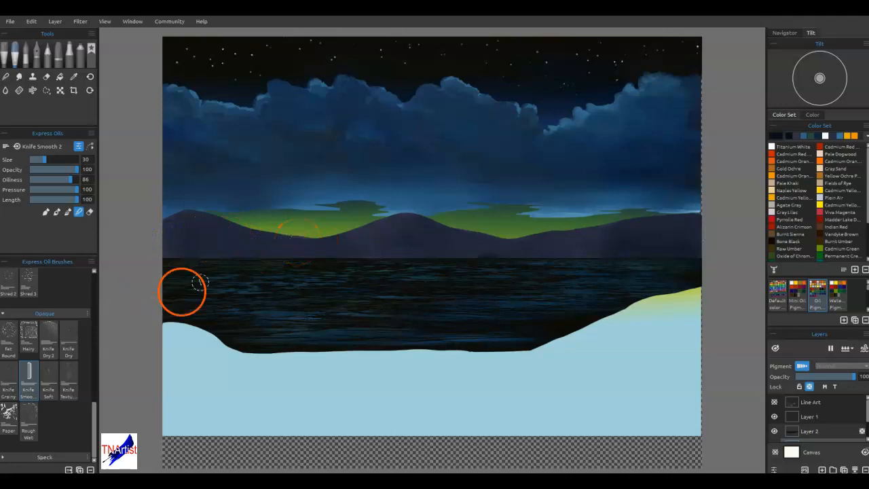
click(46, 91)
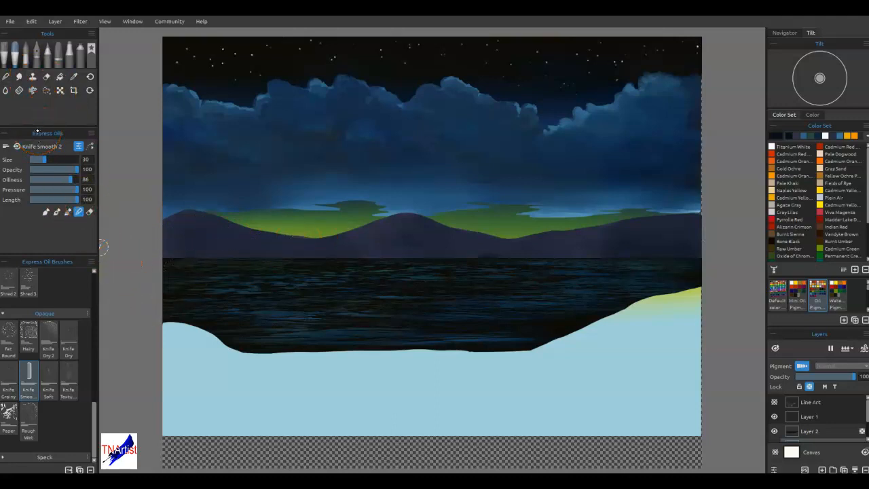
Step: Dab blue highlights sampled from the clouds onto the central peak's right slope at brush size 12, and blend them in
alt+click(580, 115)
key(bracketleft)
key(bracketleft)
key(bracketleft)
key(bracketleft)
key(bracketleft)
key(bracketleft)
drag(410, 217, 424, 228)
drag(434, 231, 427, 240)
drag(419, 237, 450, 250)
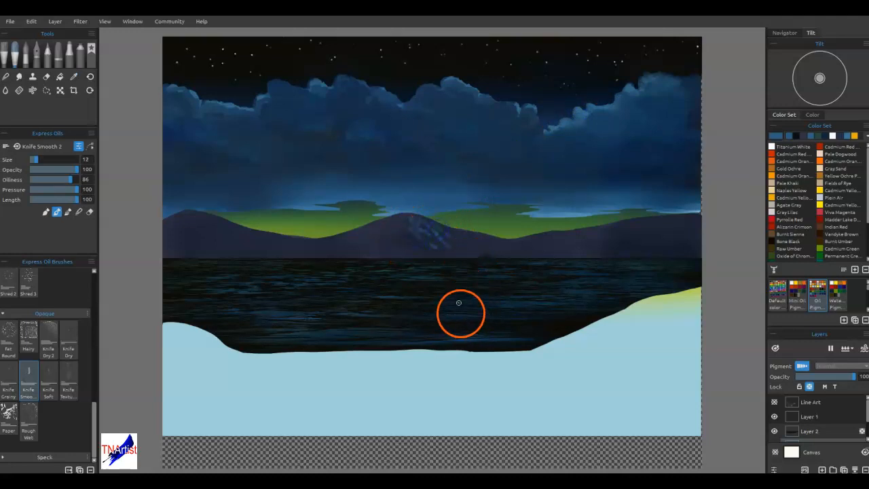
key(m)
drag(413, 225, 435, 235)
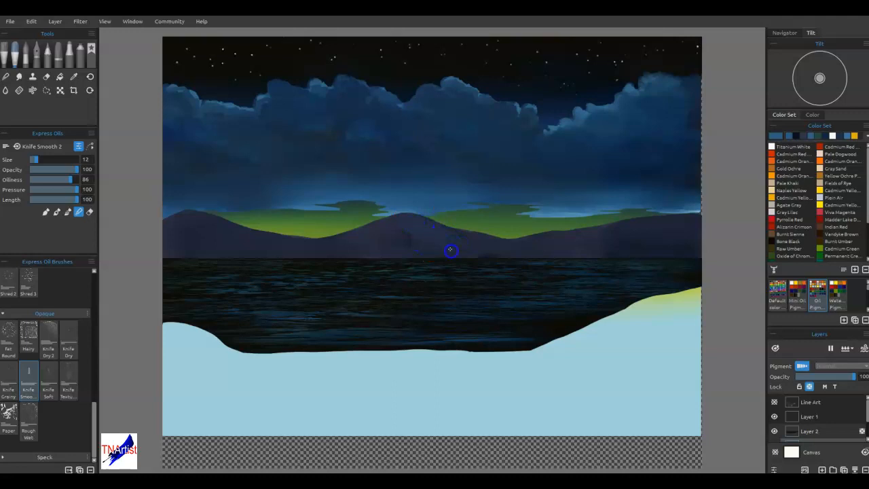
Step: Paint blue highlight strokes on the central peak's left slope and the left peak's right slope
key(n)
mouse_move(385, 234)
mouse_down()
mouse_move(389, 242)
mouse_move(377, 236)
mouse_move(375, 248)
mouse_move(375, 233)
mouse_move(365, 250)
mouse_up()
click(197, 220)
mouse_move(208, 223)
mouse_down()
mouse_move(238, 238)
mouse_move(210, 244)
mouse_move(242, 231)
mouse_move(265, 243)
mouse_up()
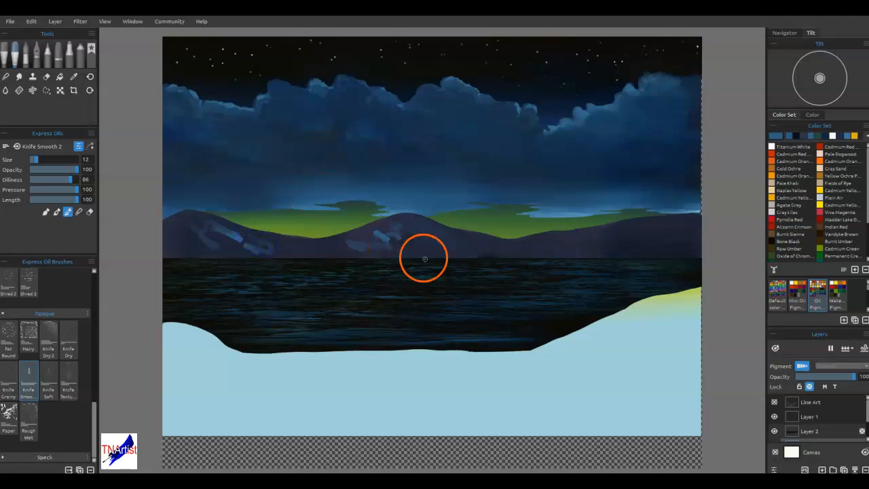
drag(596, 233, 589, 235)
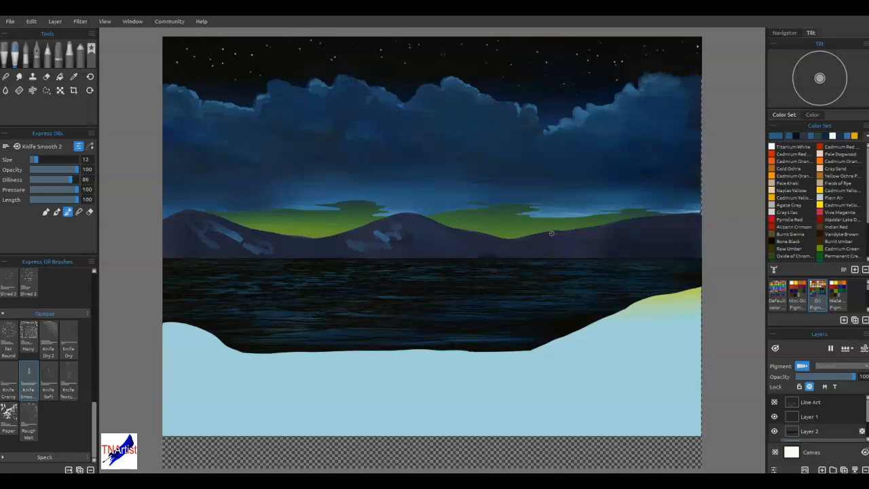
Step: Blend the blue highlights into the left and central peaks, and smooth the right mountain and the bases at size 12
click(79, 212)
drag(215, 235, 239, 239)
mouse_move(217, 245)
mouse_down()
mouse_move(296, 235)
mouse_move(275, 248)
mouse_up()
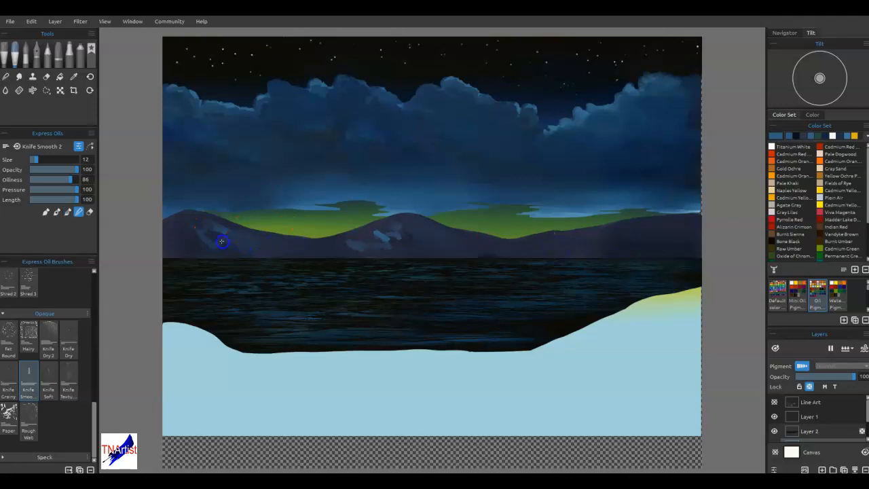
drag(205, 250, 183, 223)
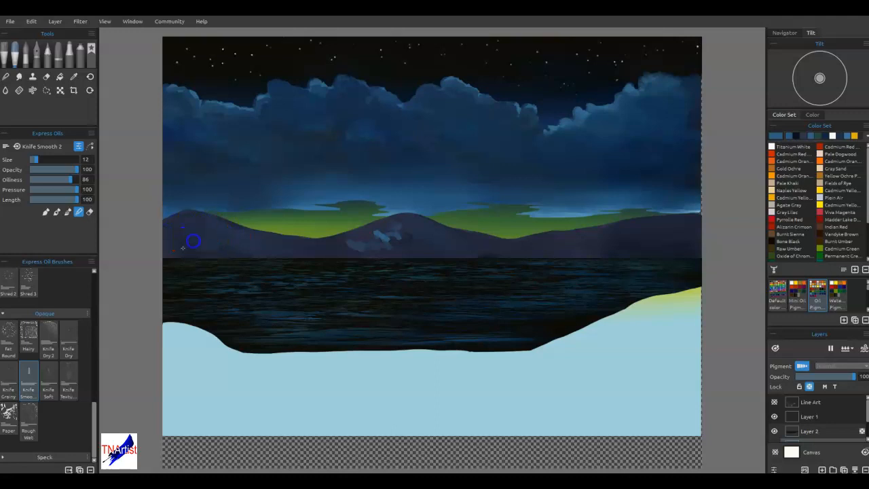
mouse_move(288, 246)
mouse_down()
mouse_move(405, 235)
mouse_move(416, 244)
mouse_move(352, 249)
mouse_move(397, 225)
mouse_move(343, 244)
mouse_move(409, 237)
mouse_up()
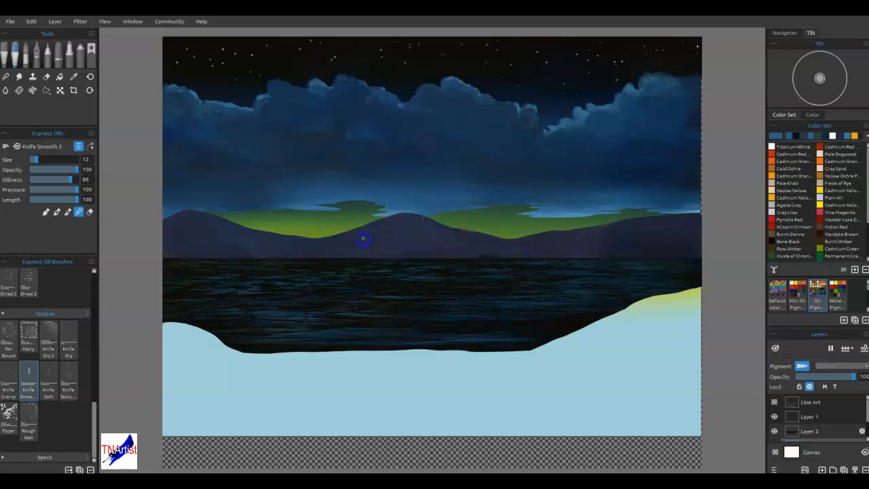
click(502, 248)
mouse_move(618, 230)
mouse_down()
mouse_move(639, 248)
mouse_move(704, 251)
mouse_up()
click(672, 247)
click(265, 260)
mouse_move(267, 246)
mouse_down()
mouse_move(180, 239)
mouse_move(338, 258)
mouse_move(357, 252)
mouse_up()
click(419, 243)
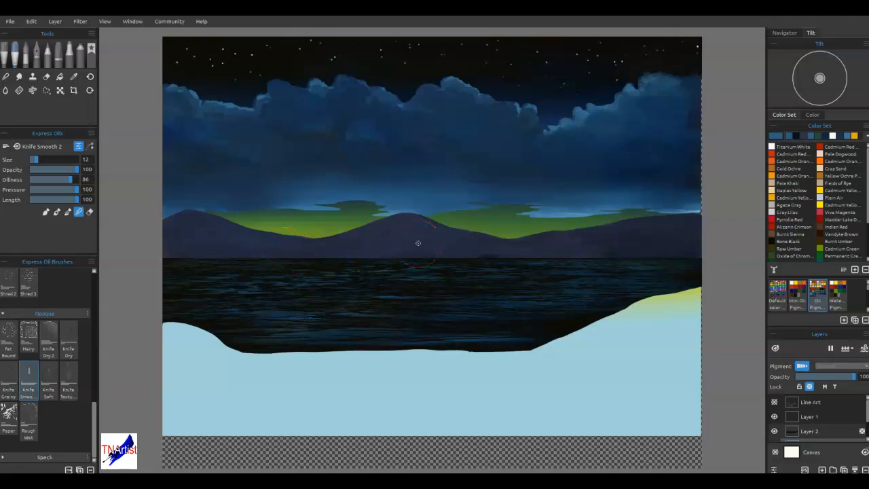
Step: Airbrush a dark color sampled from the sky along the mountain bases, using the Spray brush at size 25 and opacity 18
click(83, 61)
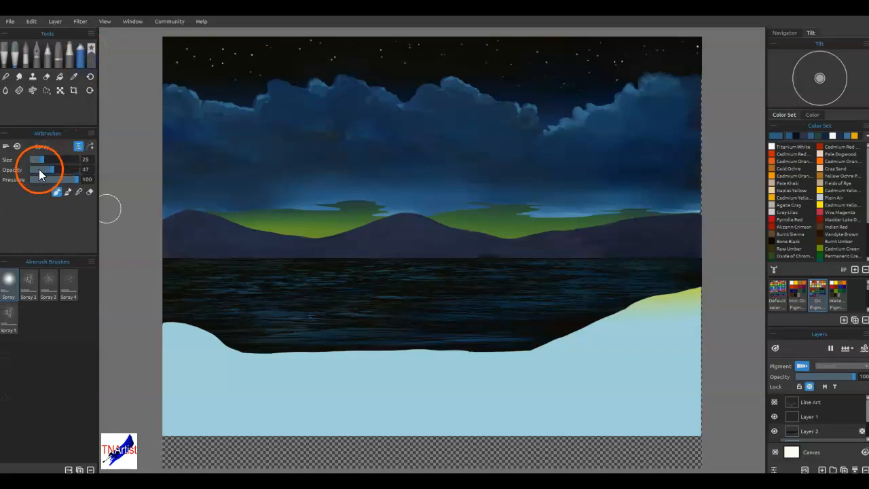
mouse_move(356, 181)
mouse_down()
mouse_move(524, 262)
mouse_move(533, 282)
mouse_move(524, 226)
mouse_move(548, 127)
mouse_move(574, 74)
mouse_up()
click(645, 305)
mouse_move(644, 305)
mouse_down()
mouse_move(630, 284)
mouse_move(707, 261)
mouse_move(567, 264)
mouse_move(713, 261)
mouse_move(519, 267)
mouse_up()
drag(650, 262, 490, 265)
mouse_move(656, 254)
mouse_down()
mouse_move(674, 254)
mouse_move(354, 265)
mouse_up()
drag(615, 253, 394, 258)
drag(537, 258, 227, 269)
drag(441, 255, 137, 252)
drag(483, 264, 233, 263)
drag(380, 252, 161, 247)
drag(597, 262, 696, 261)
mouse_move(605, 250)
mouse_down()
mouse_move(667, 246)
mouse_move(493, 263)
mouse_move(224, 261)
mouse_move(218, 252)
mouse_move(692, 240)
mouse_move(305, 258)
mouse_move(147, 253)
mouse_up()
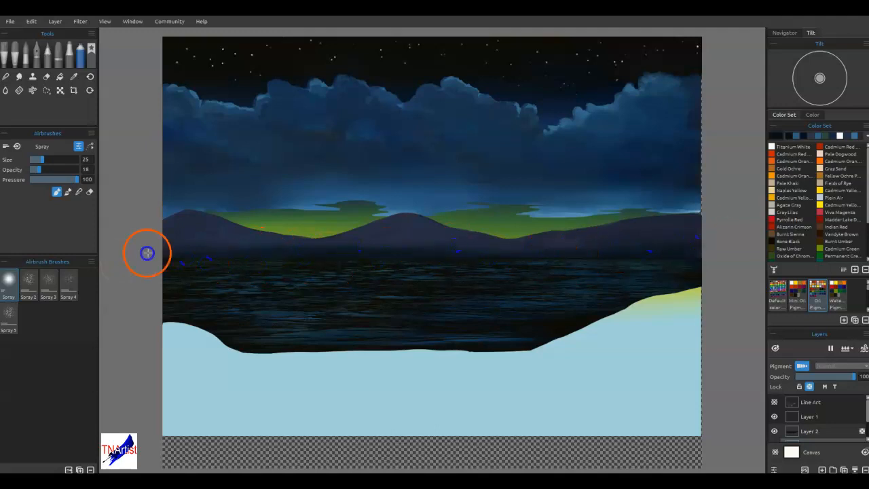
Step: Blend the airbrushed dark shading upward into the mountains across the full width with the Spray brush
click(78, 192)
mouse_move(190, 193)
mouse_down()
mouse_move(220, 283)
mouse_move(165, 255)
mouse_move(182, 244)
mouse_up()
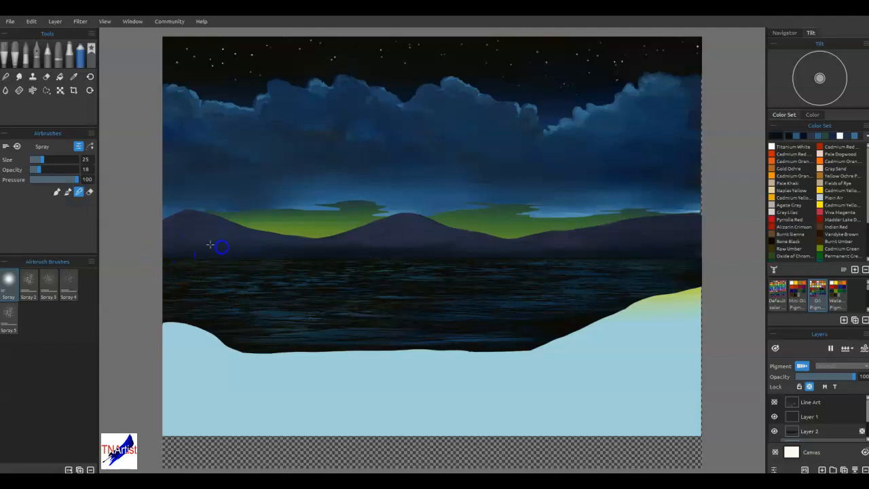
mouse_move(282, 255)
mouse_down()
mouse_move(350, 246)
mouse_move(371, 257)
mouse_up()
mouse_move(457, 246)
mouse_down()
mouse_move(351, 248)
mouse_move(618, 240)
mouse_move(684, 248)
mouse_move(688, 240)
mouse_move(413, 256)
mouse_move(341, 246)
mouse_up()
mouse_move(412, 249)
mouse_down()
mouse_move(269, 250)
mouse_move(277, 252)
mouse_up()
mouse_move(331, 240)
mouse_down()
mouse_move(382, 232)
mouse_move(487, 247)
mouse_up()
drag(469, 254, 588, 262)
mouse_move(589, 256)
mouse_down()
mouse_move(691, 235)
mouse_move(671, 233)
mouse_up()
drag(704, 238, 716, 241)
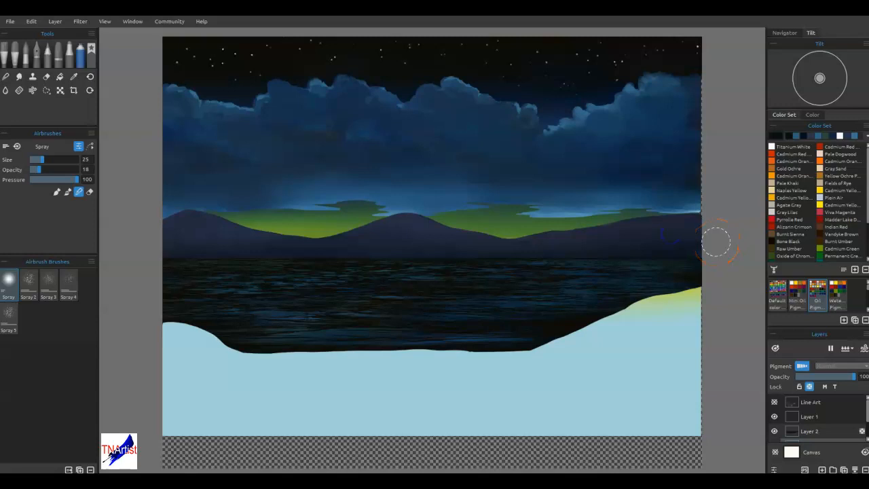
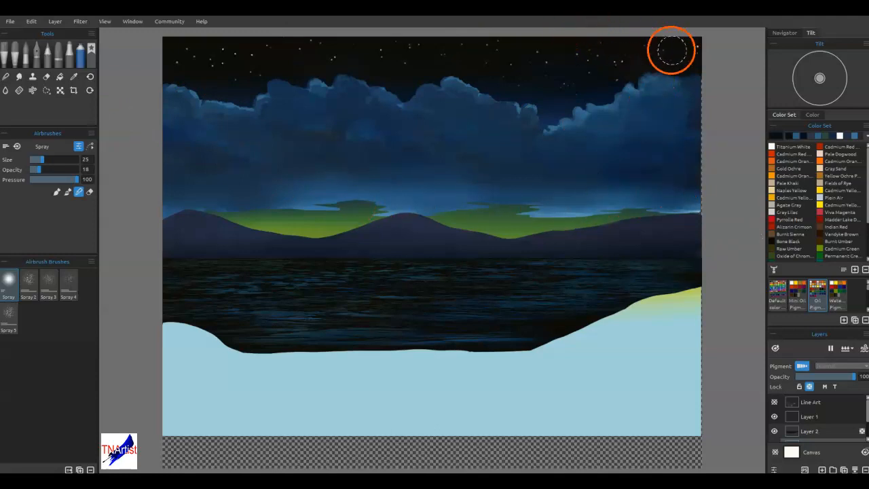
Step: Save the painting and compare it with the background layer hidden and shown
key(ctrl+s)
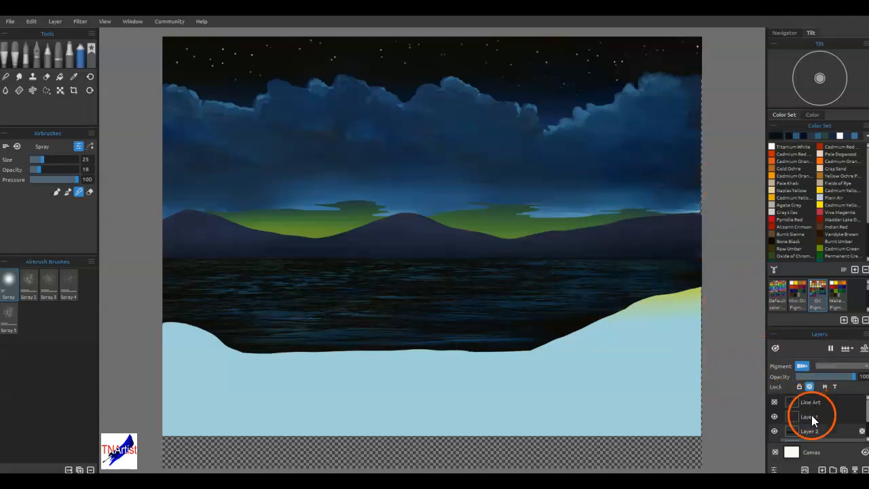
scroll(812, 415, down, 2)
click(775, 431)
click(775, 432)
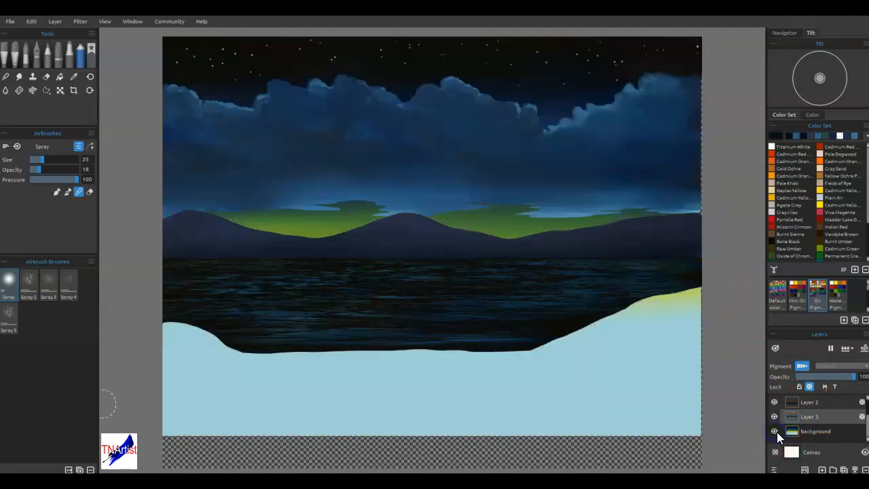
Step: Stretch the background layer to 10.080 in wide so it covers the gap at the canvas's right edge
click(803, 432)
key(ctrl+t)
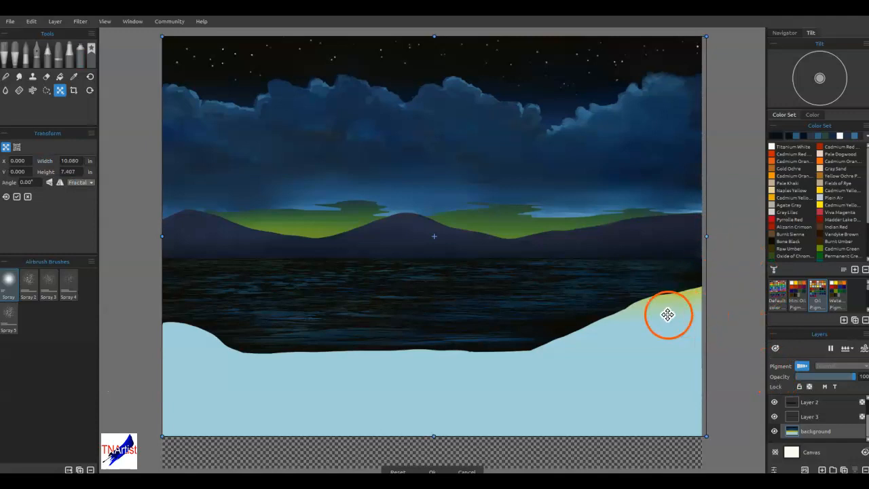
key(Escape)
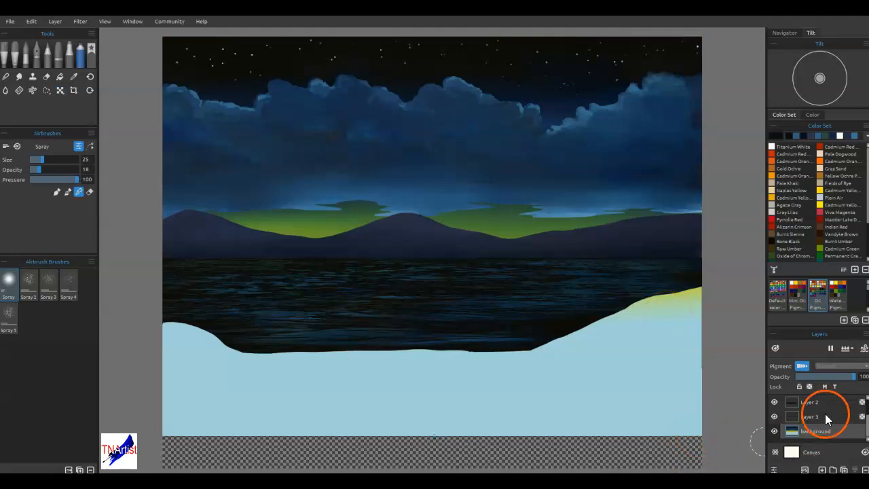
Step: Show the Line Art layer and add a new layer directly above Layer 1
scroll(826, 414, up, 2)
click(774, 402)
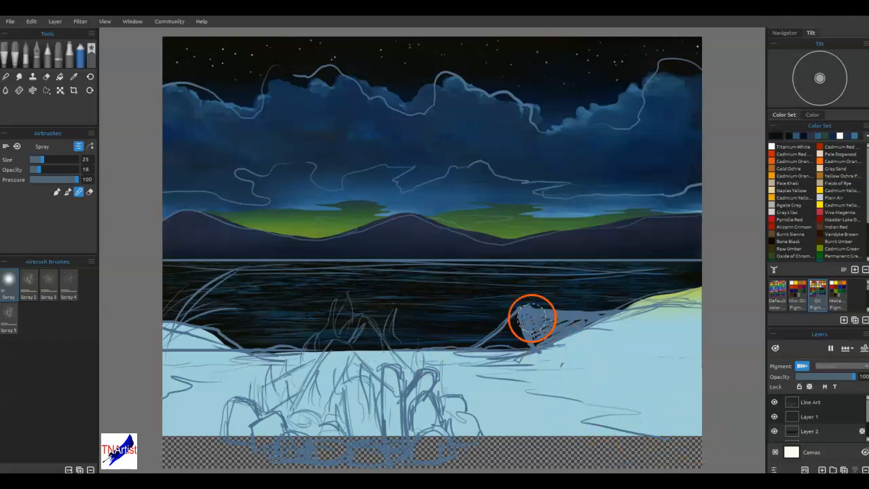
click(808, 416)
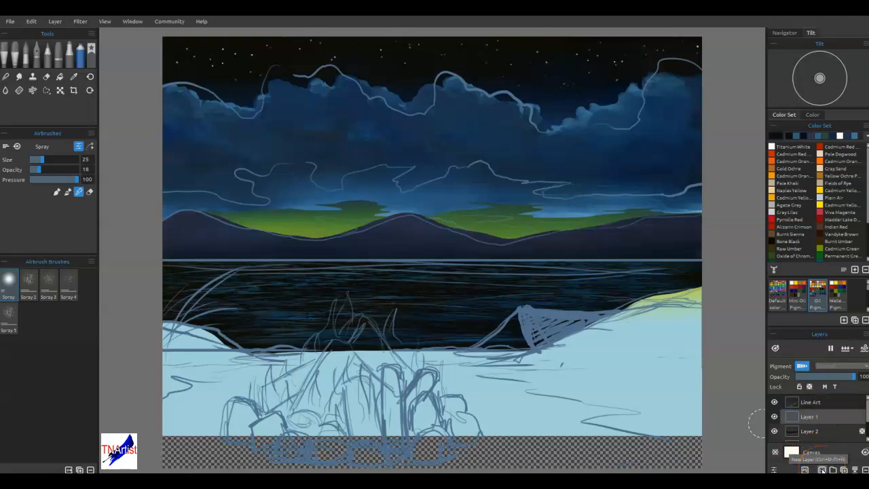
click(823, 470)
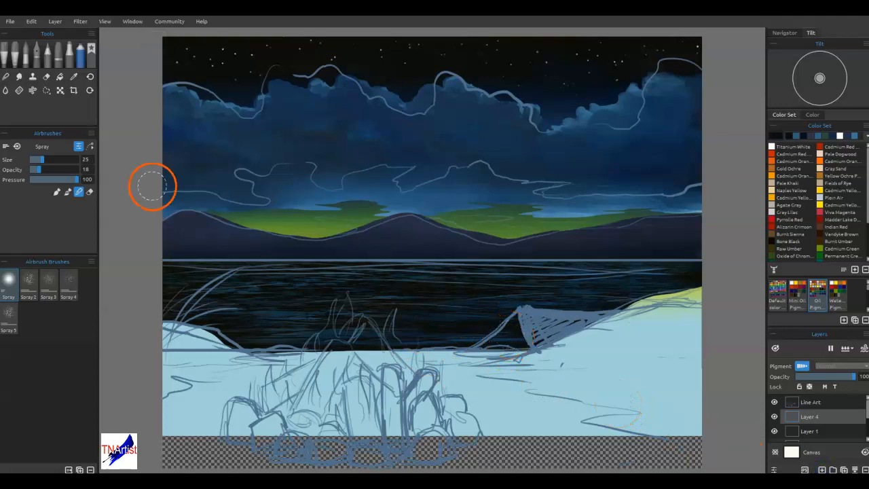
Step: Choose the Knife Smooth 2 oil brush and darken Gray Lilac to the gray #837d7f
click(17, 61)
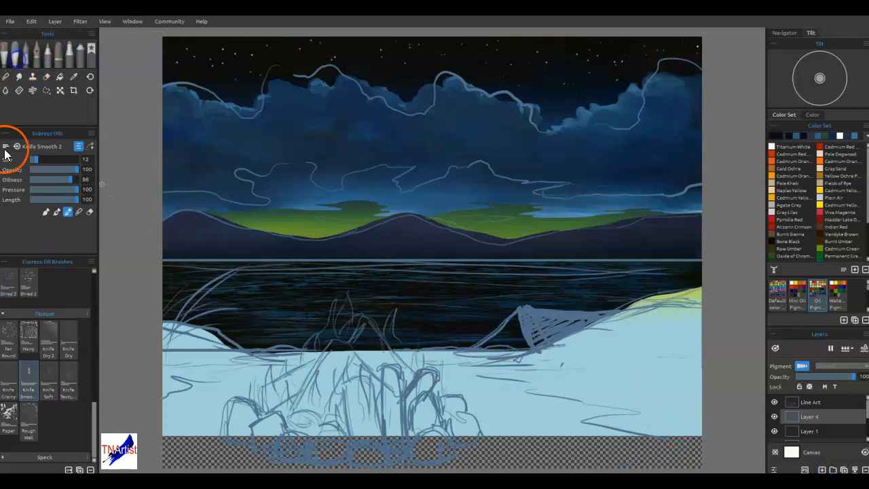
click(785, 214)
click(773, 133)
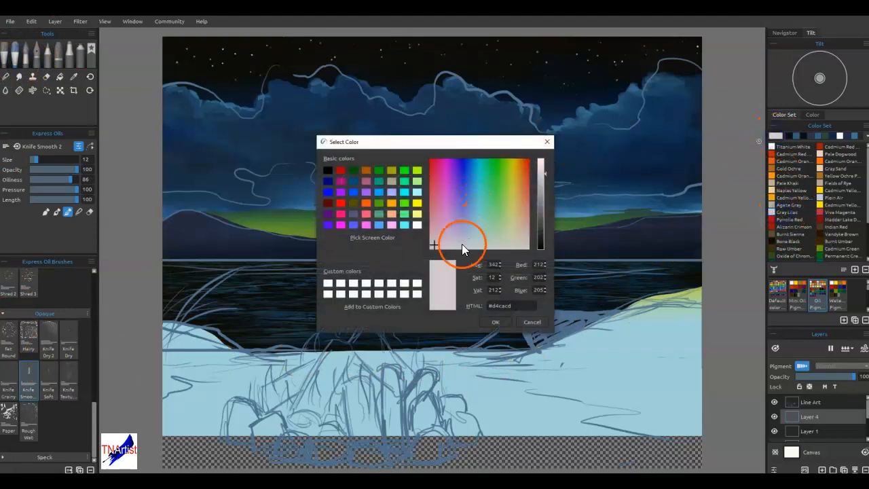
click(542, 203)
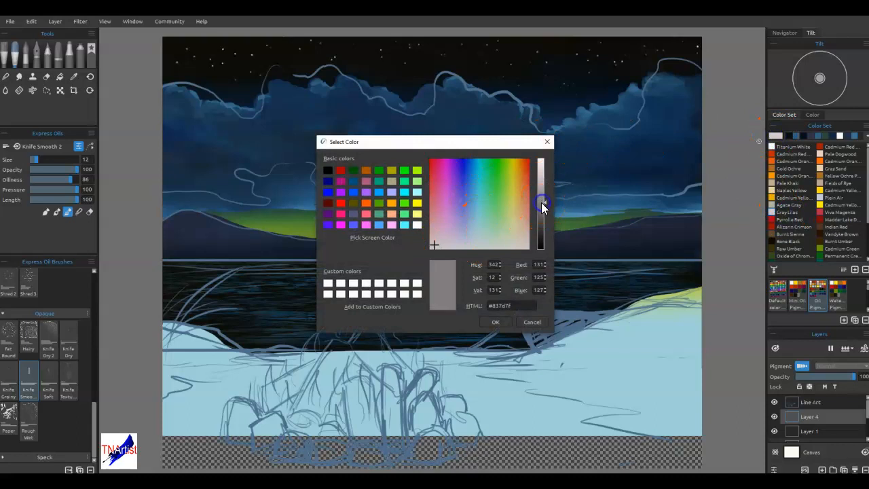
click(503, 322)
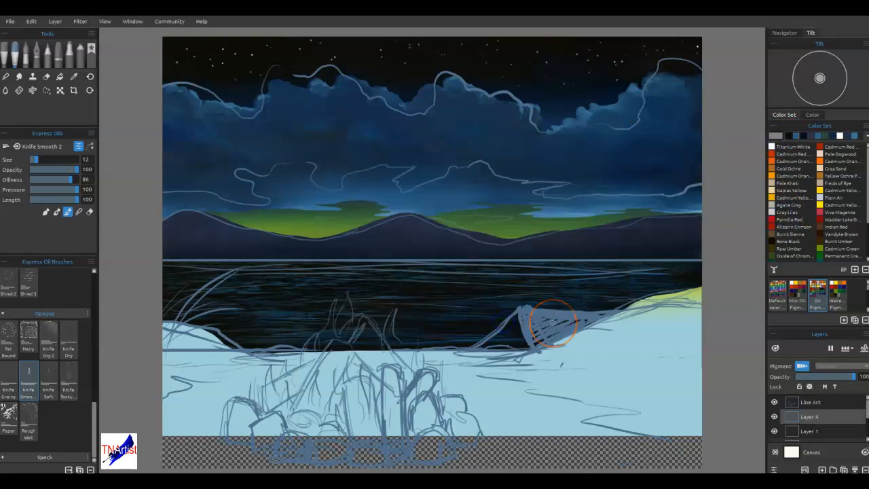
Step: Place Layer 4 above the Line Art layer and fill the sketched tent beside the right slope with gray
mouse_move(553, 321)
mouse_down()
mouse_move(518, 332)
mouse_move(523, 314)
mouse_move(531, 345)
mouse_up()
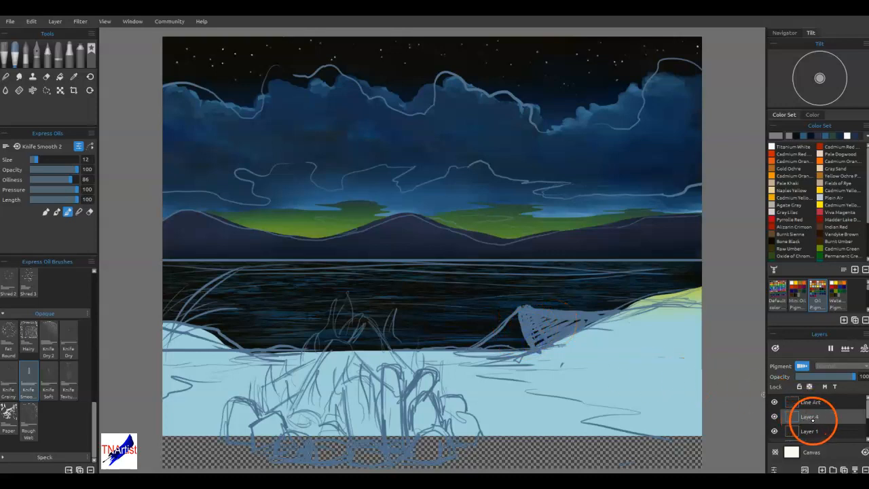
drag(814, 402, 815, 421)
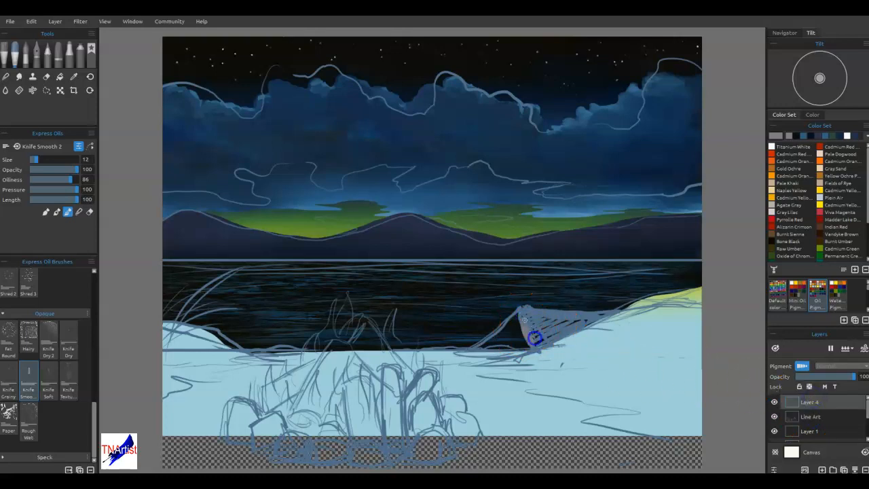
mouse_move(530, 329)
mouse_down()
mouse_move(551, 315)
mouse_move(604, 315)
mouse_up()
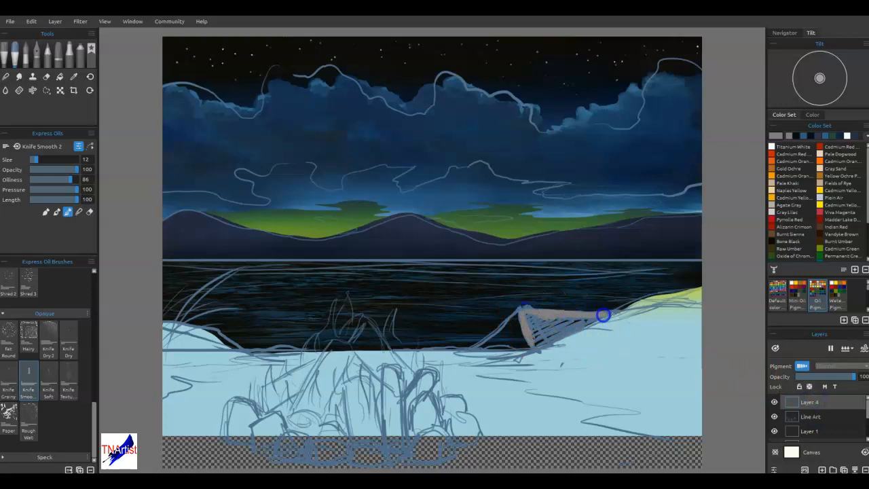
mouse_move(561, 335)
mouse_down()
mouse_move(541, 345)
mouse_move(555, 320)
mouse_move(564, 330)
mouse_move(615, 315)
mouse_up()
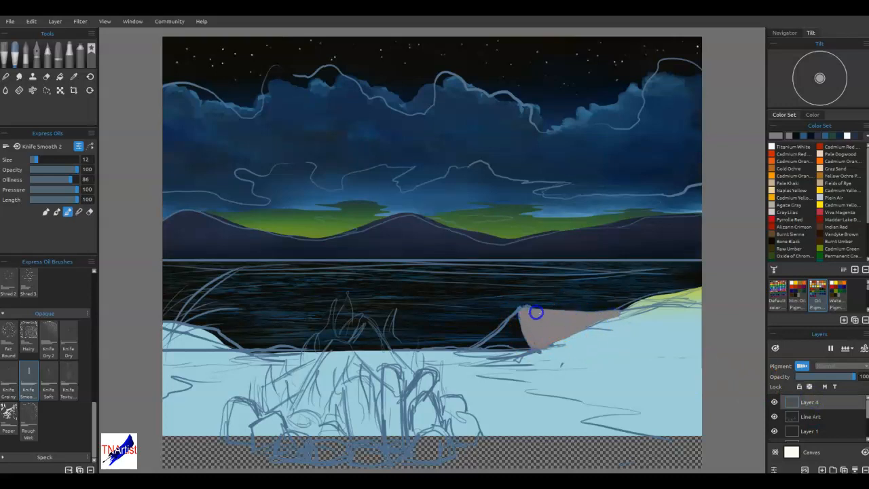
Step: Define the gray tent's left edge and erase the excess paint along its left and lower edges
drag(520, 308, 536, 349)
drag(512, 316, 534, 361)
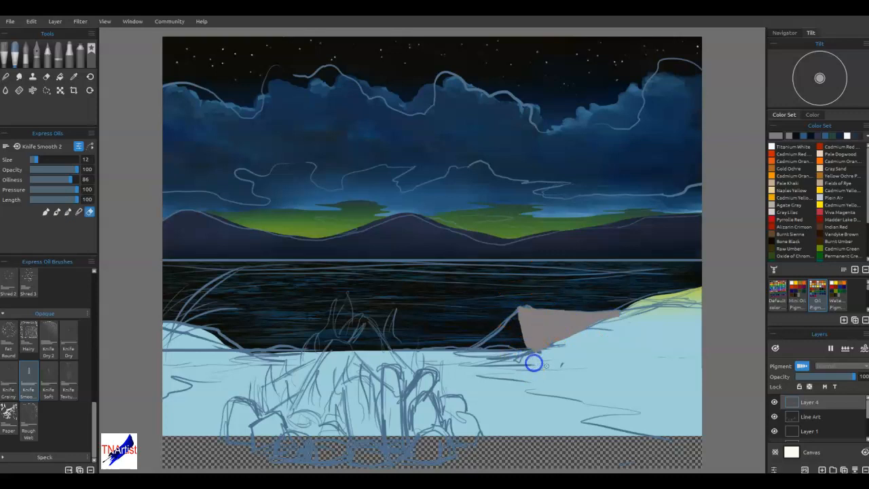
mouse_move(621, 321)
mouse_down()
mouse_move(536, 360)
mouse_move(576, 339)
mouse_up()
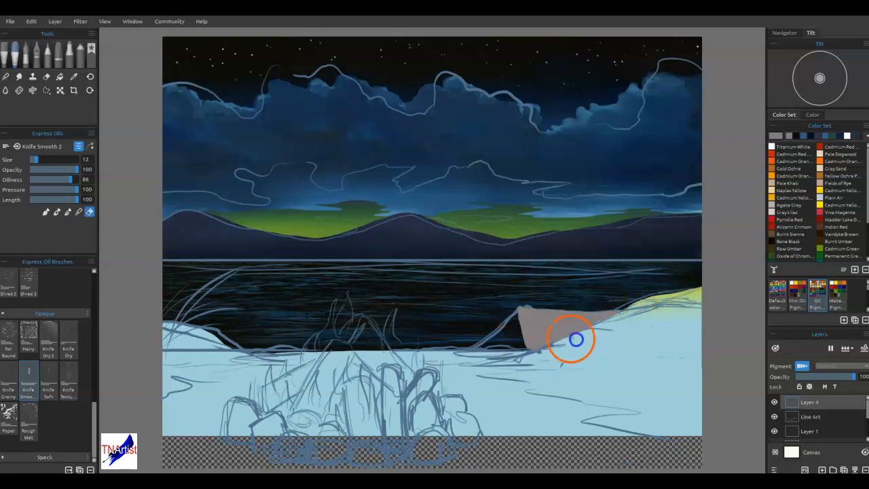
click(847, 242)
click(793, 249)
click(775, 136)
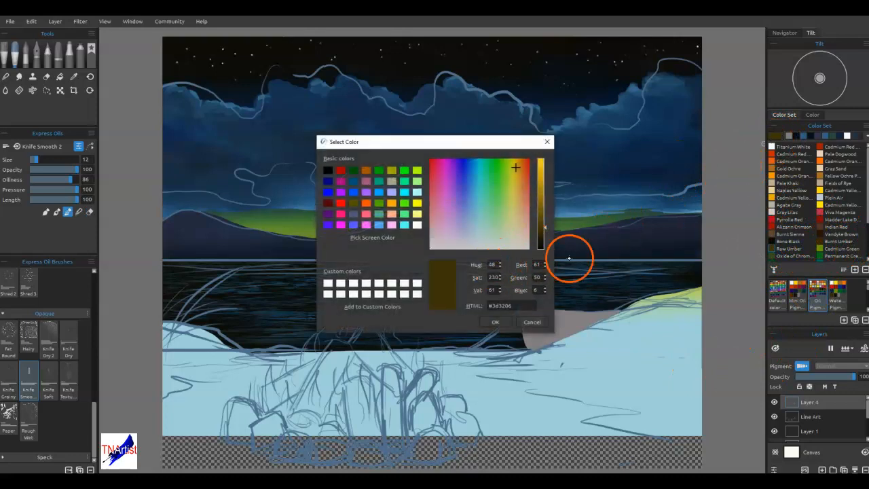
click(520, 181)
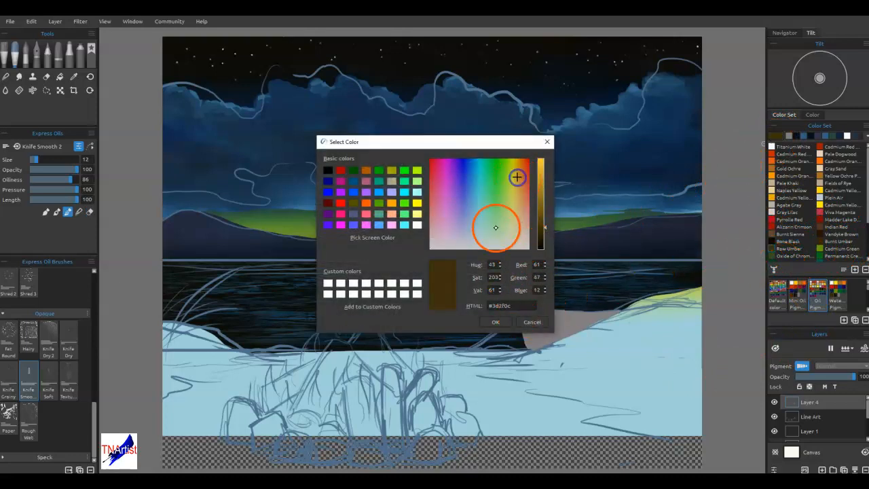
click(515, 193)
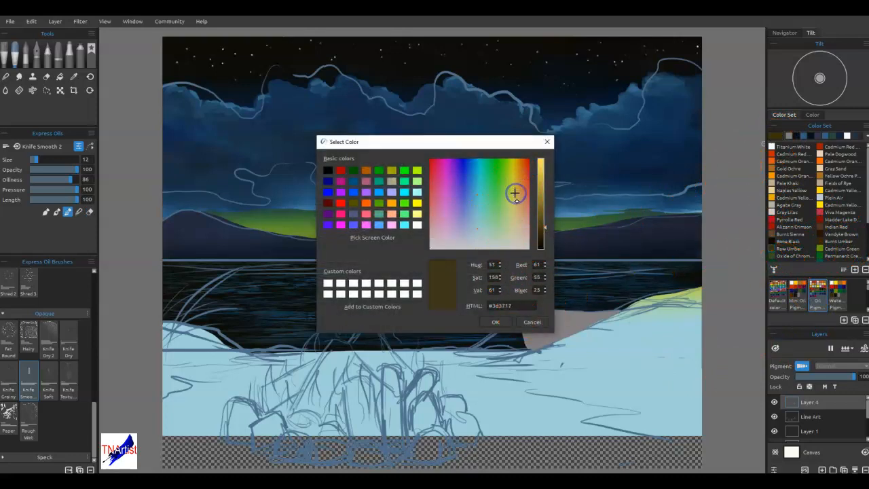
click(531, 326)
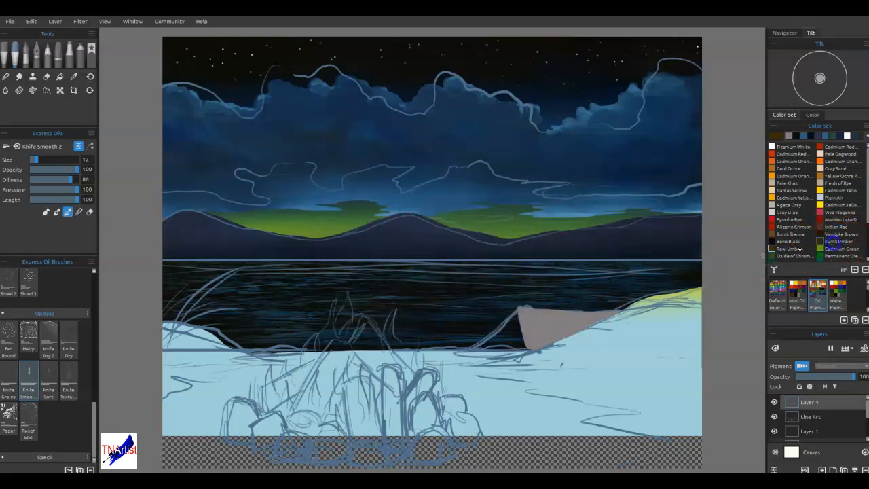
Step: Pick Burnt Umber as the paint color and enlarge the Knife Smooth 2 brush to size 30
click(820, 243)
click(777, 136)
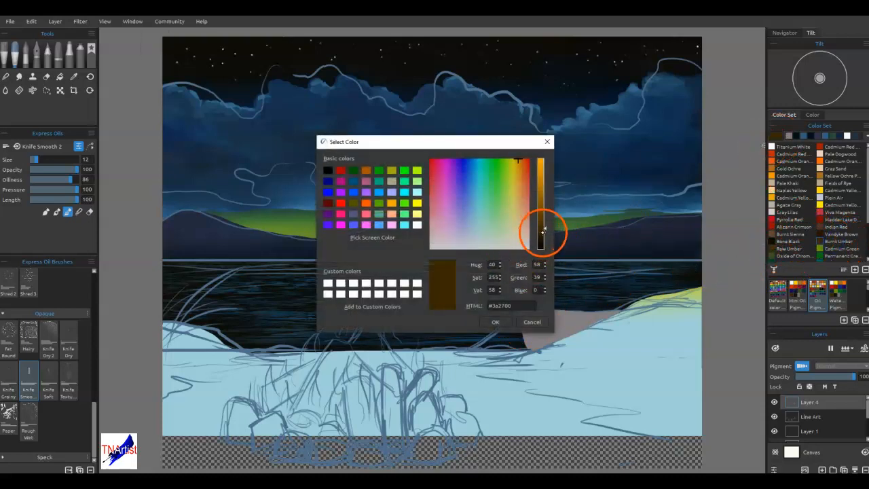
click(498, 322)
key(])
key(])
key(])
key(])
key(])
key(])
Step: Add a new layer and block in the whole beach foreground and both side slopes with solid Burnt Umber
mouse_move(609, 352)
mouse_down()
mouse_move(642, 331)
mouse_move(617, 339)
mouse_move(613, 369)
mouse_move(750, 362)
mouse_up()
click(822, 470)
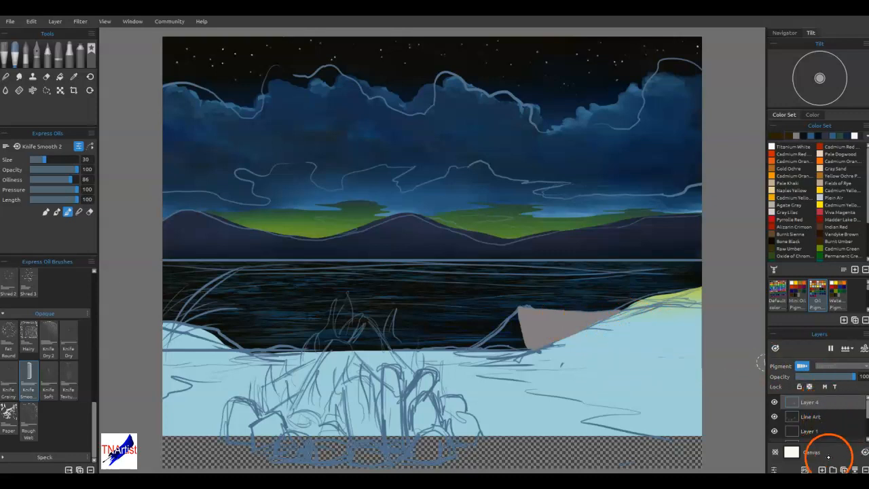
mouse_move(623, 354)
mouse_down()
mouse_move(647, 333)
mouse_move(566, 357)
mouse_move(623, 333)
mouse_move(557, 348)
mouse_up()
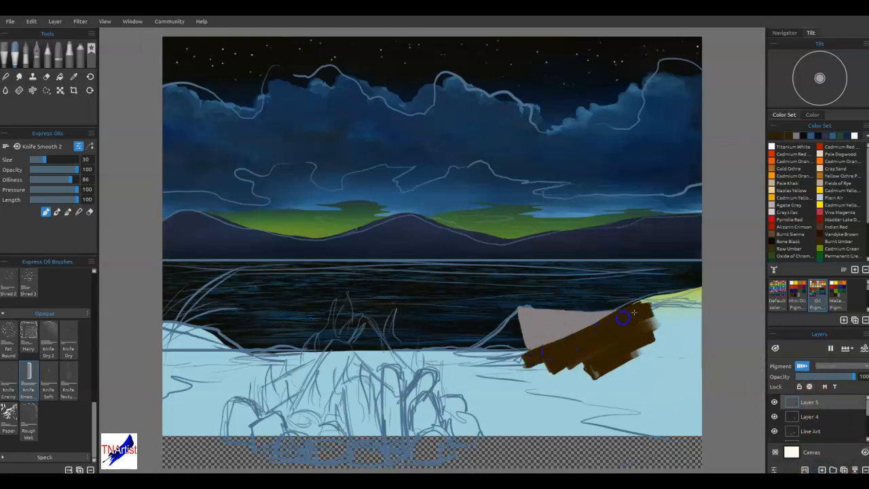
mouse_move(644, 307)
mouse_down()
mouse_move(707, 295)
mouse_move(700, 303)
mouse_move(661, 302)
mouse_move(690, 301)
mouse_move(647, 328)
mouse_move(643, 343)
mouse_move(694, 329)
mouse_move(679, 341)
mouse_move(683, 332)
mouse_move(676, 371)
mouse_move(696, 368)
mouse_move(685, 345)
mouse_move(704, 338)
mouse_move(683, 426)
mouse_move(685, 441)
mouse_move(699, 427)
mouse_move(695, 463)
mouse_move(609, 469)
mouse_move(675, 460)
mouse_move(667, 449)
mouse_move(577, 460)
mouse_move(648, 414)
mouse_move(580, 417)
mouse_move(690, 372)
mouse_move(626, 421)
mouse_move(667, 364)
mouse_move(515, 407)
mouse_move(537, 380)
mouse_move(515, 373)
mouse_move(537, 362)
mouse_move(433, 364)
mouse_move(528, 356)
mouse_move(164, 363)
mouse_move(192, 370)
mouse_move(154, 348)
mouse_move(166, 343)
mouse_move(228, 368)
mouse_move(176, 333)
mouse_up()
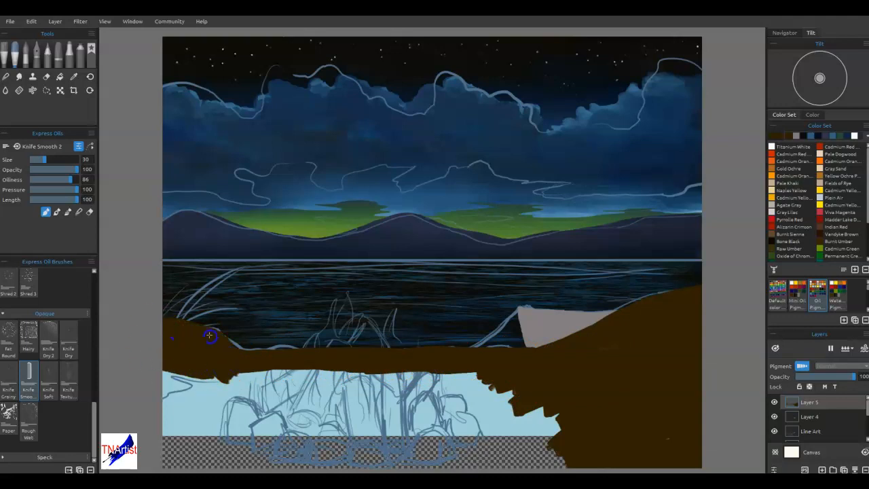
mouse_move(252, 360)
mouse_down()
mouse_move(281, 355)
mouse_move(203, 377)
mouse_move(171, 374)
mouse_move(166, 381)
mouse_move(206, 405)
mouse_move(154, 396)
mouse_move(194, 432)
mouse_move(198, 459)
mouse_move(170, 465)
mouse_move(597, 470)
mouse_move(197, 450)
mouse_move(333, 437)
mouse_move(237, 428)
mouse_move(201, 396)
mouse_move(221, 380)
mouse_move(272, 372)
mouse_move(379, 368)
mouse_move(395, 377)
mouse_move(435, 369)
mouse_move(527, 379)
mouse_move(481, 390)
mouse_move(574, 416)
mouse_move(550, 438)
mouse_up()
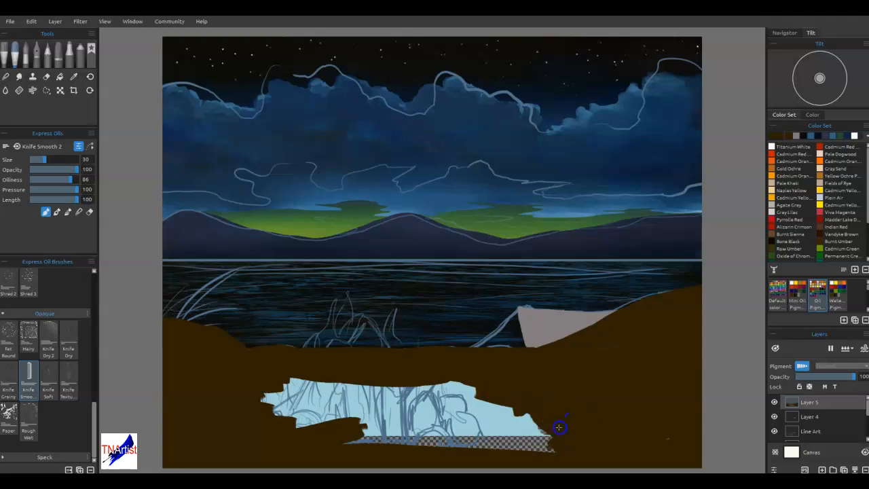
mouse_move(675, 441)
mouse_down()
mouse_move(427, 445)
mouse_move(472, 441)
mouse_move(599, 345)
mouse_move(653, 324)
mouse_move(558, 404)
mouse_move(483, 426)
mouse_move(503, 430)
mouse_move(490, 407)
mouse_move(478, 420)
mouse_move(481, 368)
mouse_move(437, 364)
mouse_move(305, 387)
mouse_move(307, 371)
mouse_move(271, 417)
mouse_move(293, 424)
mouse_move(377, 396)
mouse_move(387, 418)
mouse_up()
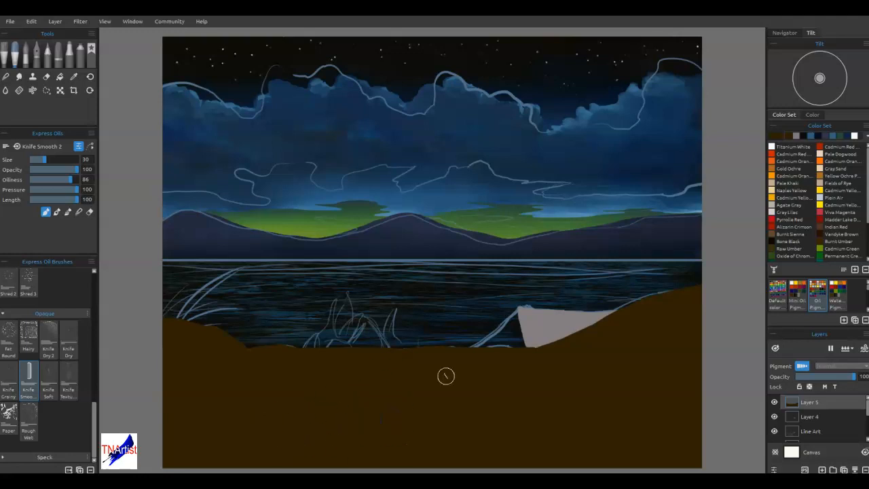
drag(447, 376, 639, 307)
drag(514, 368, 561, 348)
mouse_move(495, 403)
mouse_down()
mouse_move(514, 360)
mouse_move(596, 340)
mouse_up()
Step: Move the Line Art layer above Layer 5 and copy its lassoed campfire sketch onto a separate layer
click(825, 432)
drag(815, 431, 817, 396)
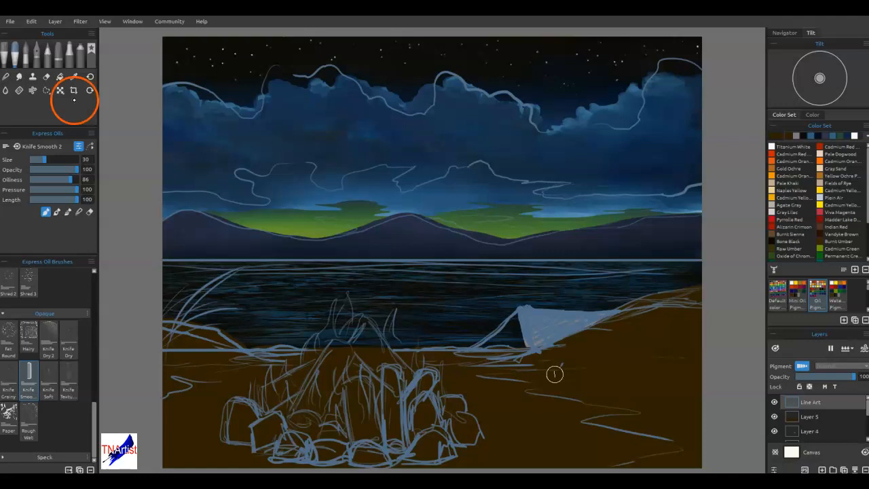
click(46, 90)
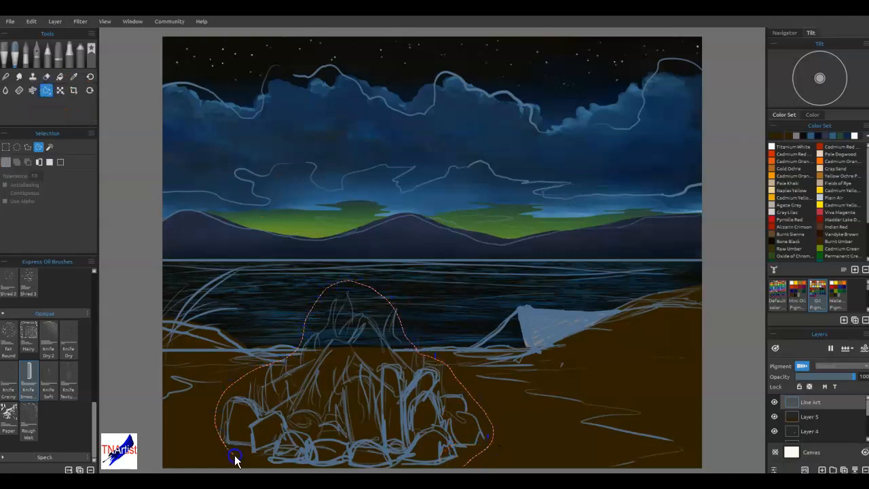
drag(458, 469, 461, 468)
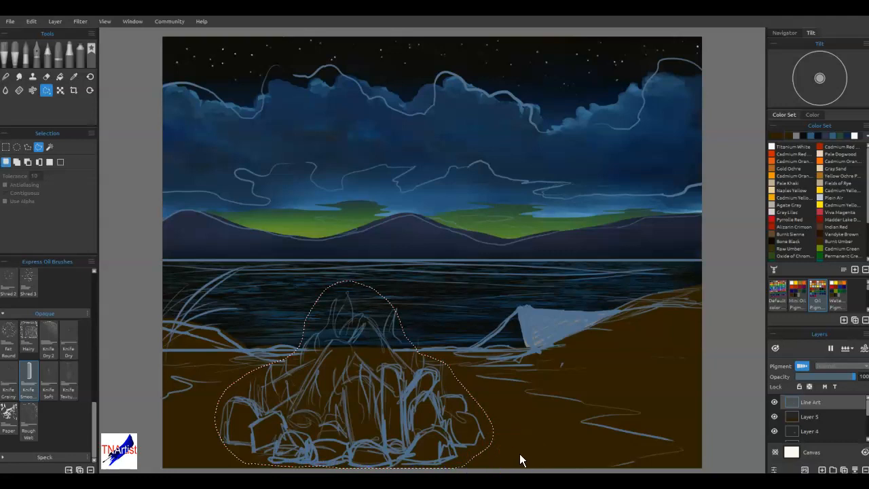
key(ctrl+c)
key(ctrl+v)
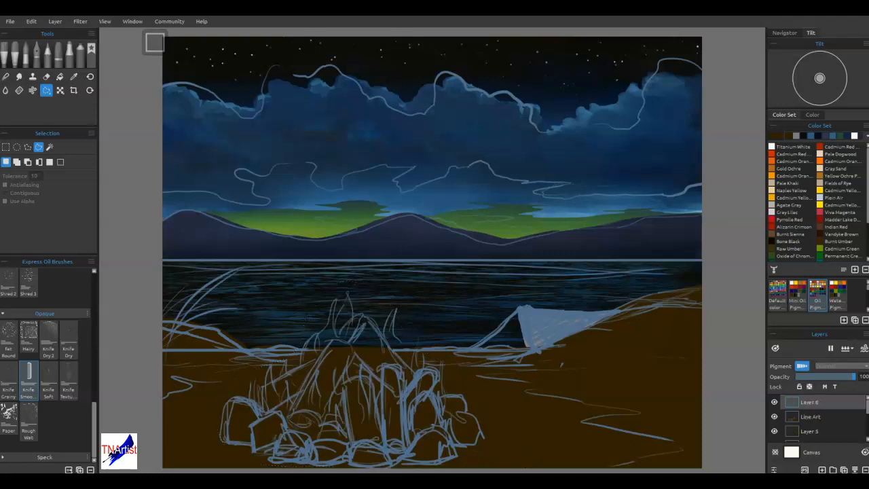
Step: Hide the Line Art layer and paint the campfire logs on Layer 6 in Bone Black
click(775, 417)
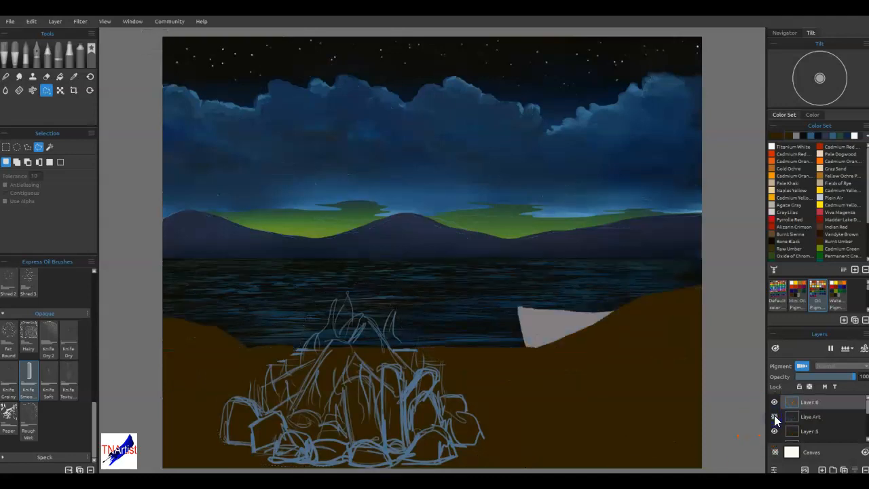
click(808, 433)
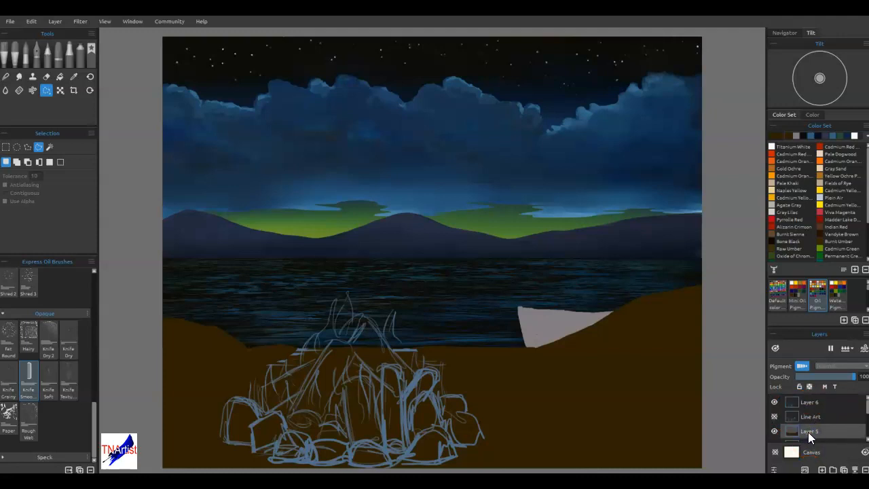
click(811, 403)
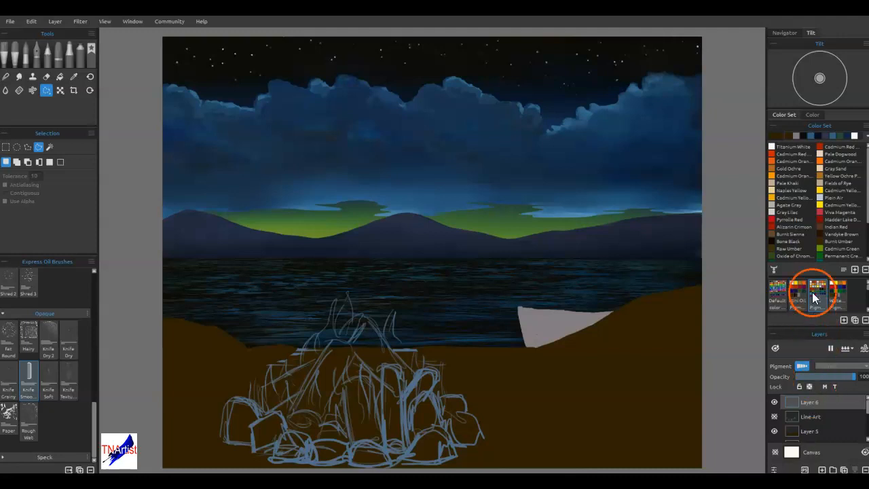
click(777, 241)
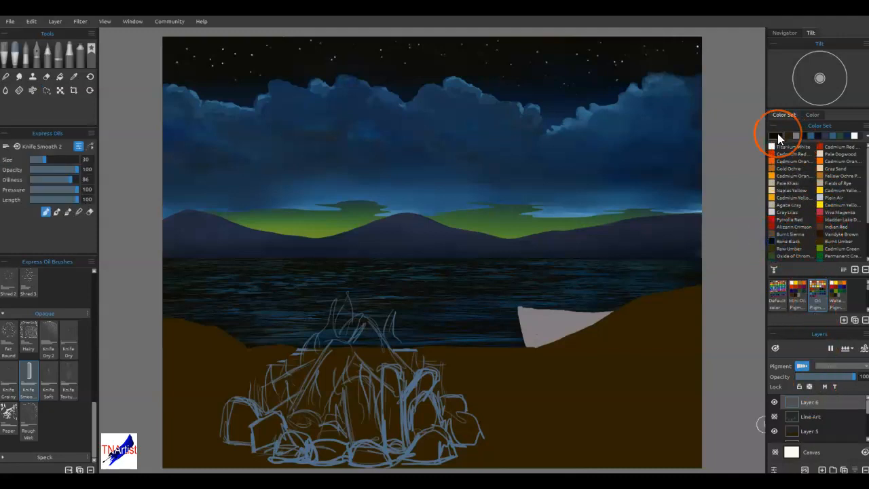
mouse_move(397, 407)
mouse_down()
mouse_move(390, 370)
mouse_move(398, 453)
mouse_move(387, 383)
mouse_move(369, 419)
mouse_move(358, 386)
mouse_move(353, 442)
mouse_move(339, 362)
mouse_move(324, 375)
mouse_move(336, 343)
mouse_move(328, 350)
mouse_move(367, 366)
mouse_move(355, 324)
mouse_move(376, 347)
mouse_move(283, 392)
mouse_up()
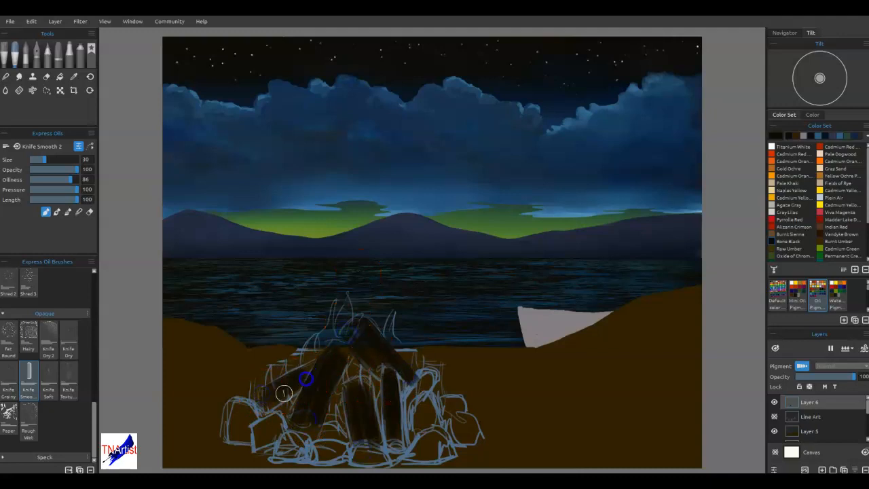
Step: Paint the stones around the campfire and the remaining right-hand log in the same Bone Black
mouse_move(446, 423)
mouse_down()
mouse_move(422, 409)
mouse_move(432, 374)
mouse_move(428, 399)
mouse_move(461, 433)
mouse_move(441, 402)
mouse_move(456, 421)
mouse_move(444, 402)
mouse_move(428, 438)
mouse_up()
mouse_move(387, 459)
mouse_down()
mouse_move(322, 445)
mouse_move(320, 460)
mouse_move(289, 443)
mouse_move(306, 452)
mouse_move(275, 456)
mouse_move(282, 455)
mouse_move(279, 418)
mouse_move(248, 435)
mouse_move(256, 441)
mouse_move(254, 415)
mouse_move(237, 438)
mouse_up()
drag(422, 399, 395, 413)
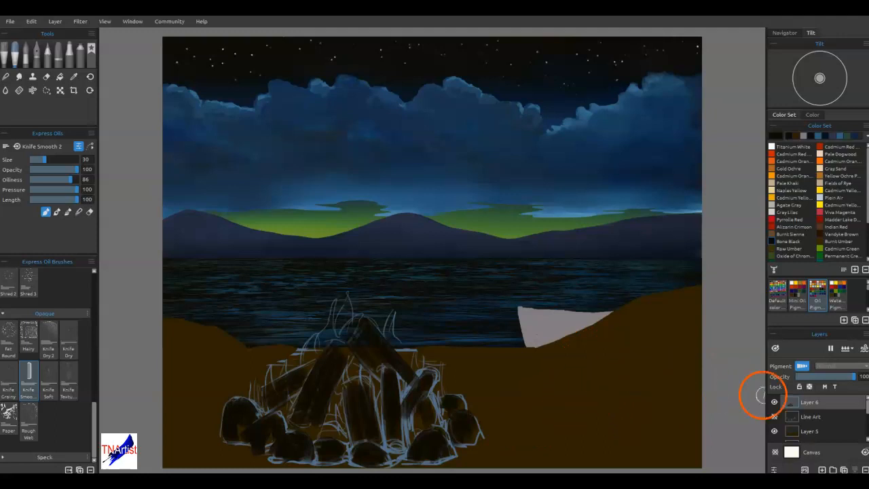
Step: Rename Layer 6 as campfire and Layer 5 as ground
double_click(812, 401)
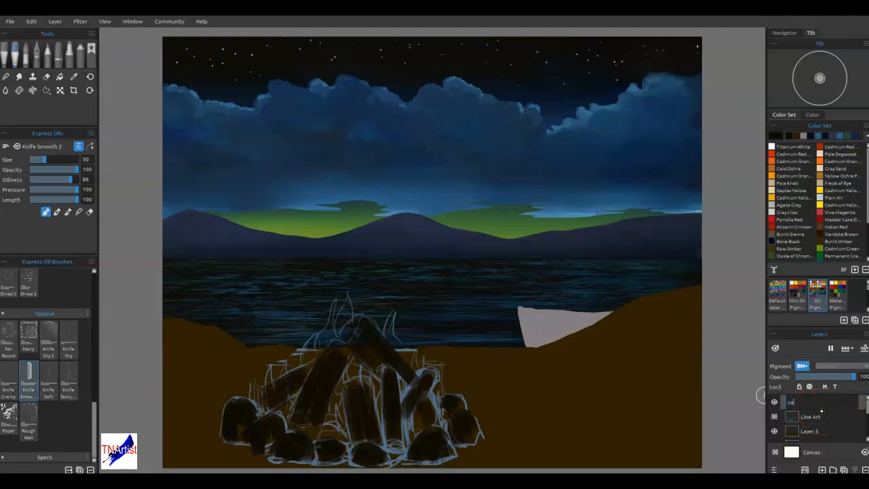
text(campfire)
key(Return)
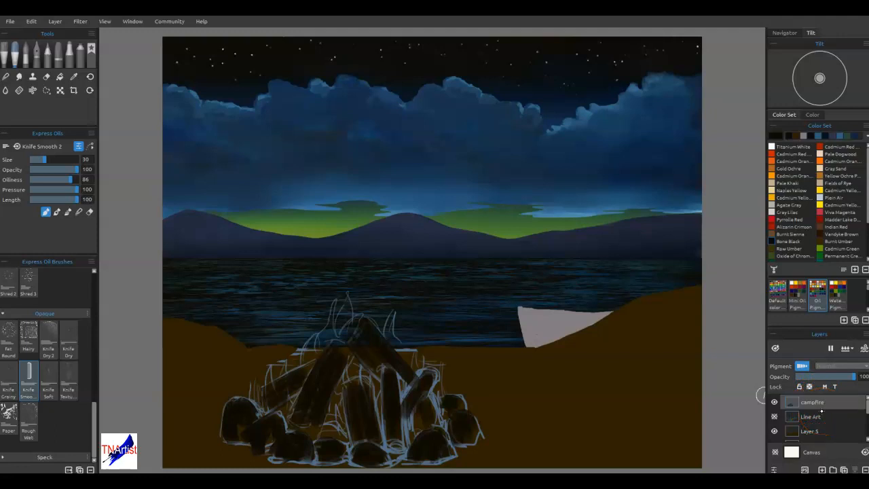
double_click(805, 431)
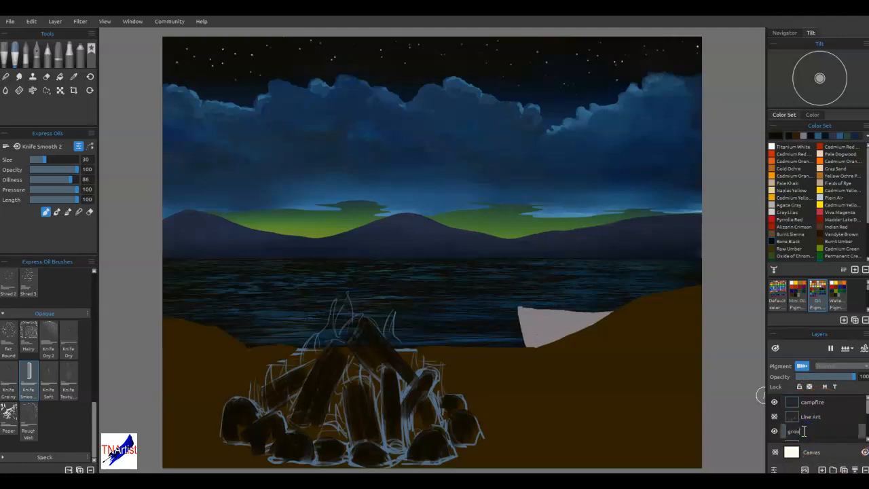
Step: Rename the layer holding the pale shape on the shore as boat and Layer 1 as stars
scroll(803, 431, down, 3)
click(816, 405)
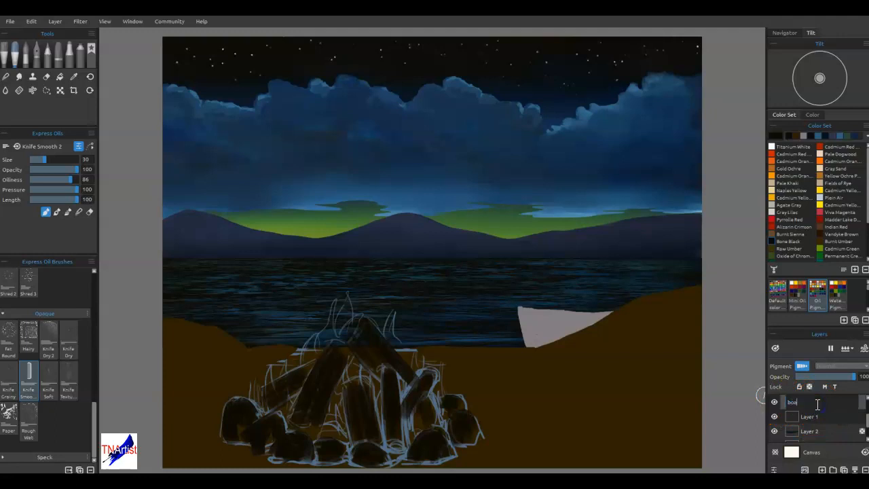
click(775, 417)
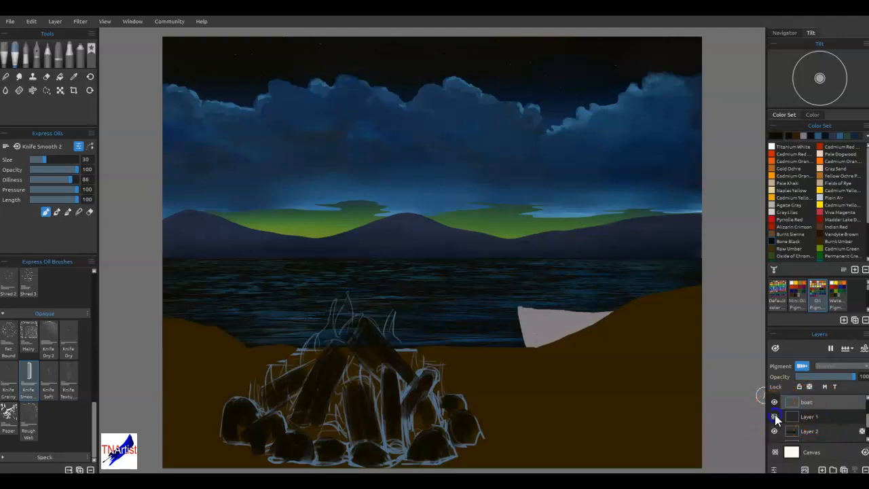
double_click(808, 418)
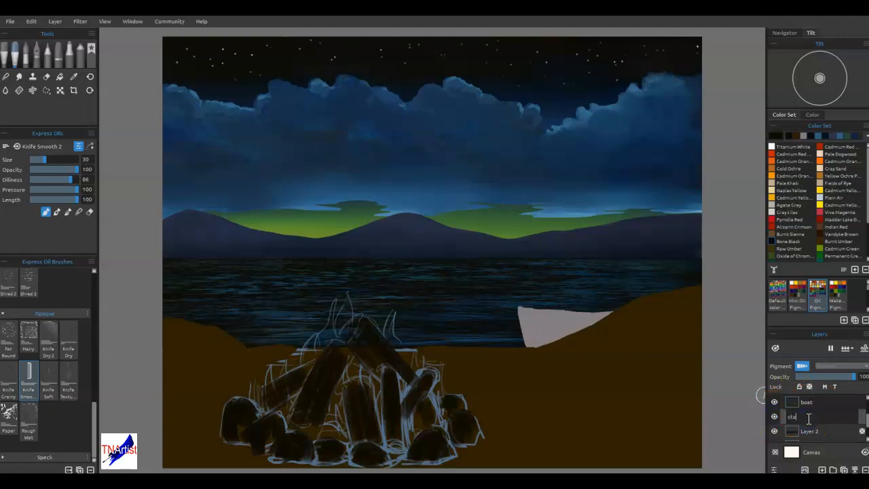
Step: Check what Layer 2 contains by toggling its visibility and rename it as lake
click(810, 430)
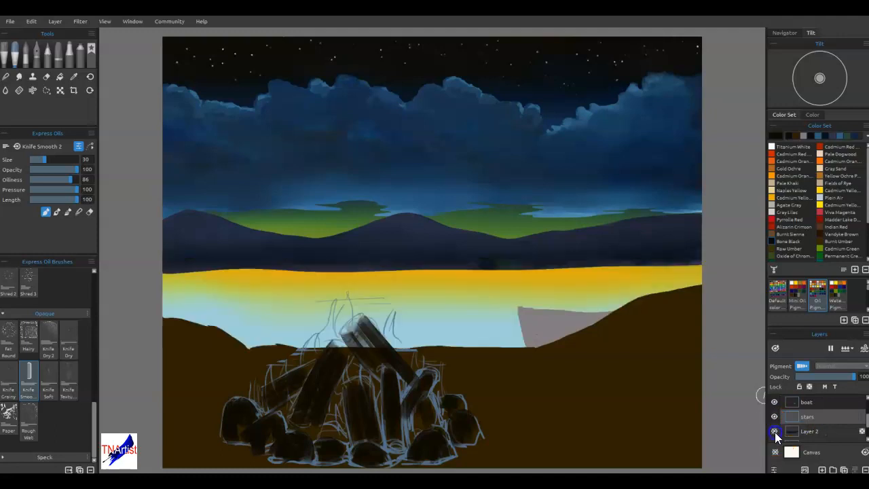
double_click(810, 430)
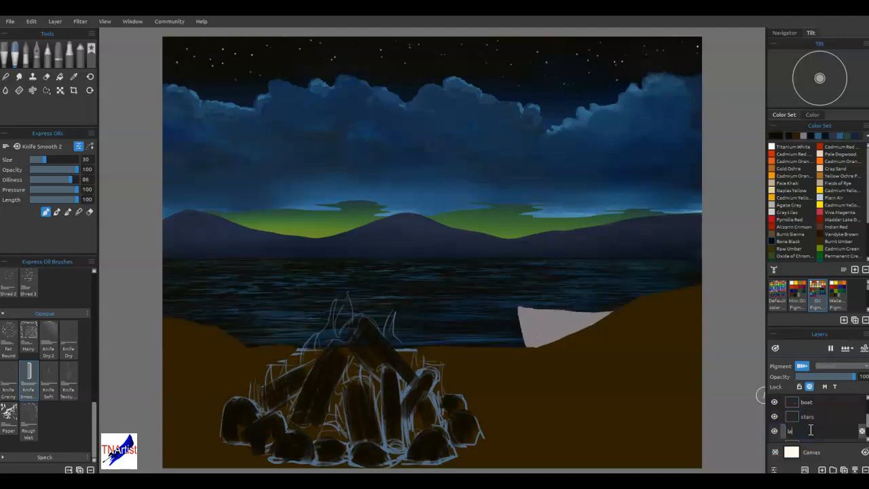
text(ke)
key(Return)
Step: Rename Layer 3 as mountains and the background layer as sky
scroll(809, 430, down, 2)
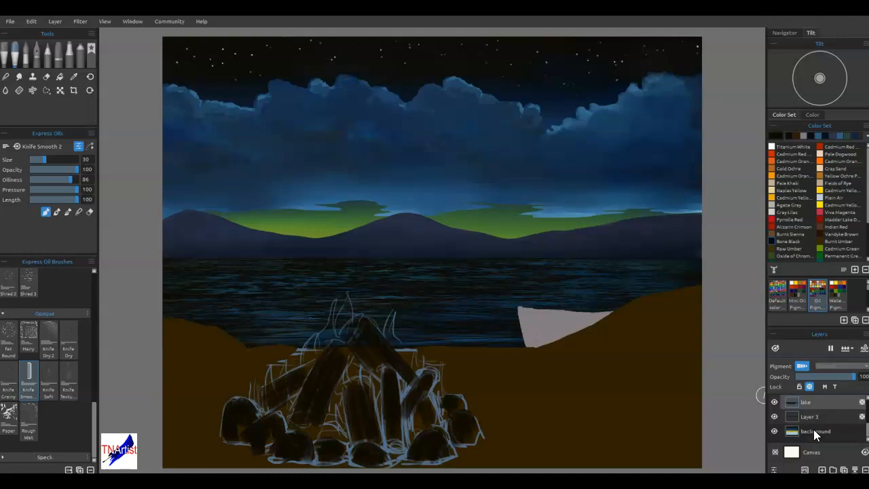
click(816, 419)
click(775, 417)
click(775, 416)
double_click(812, 415)
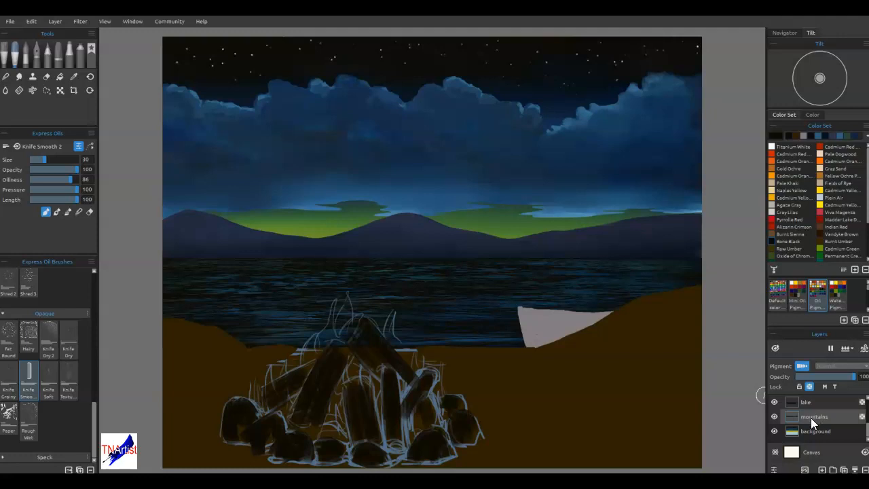
double_click(816, 432)
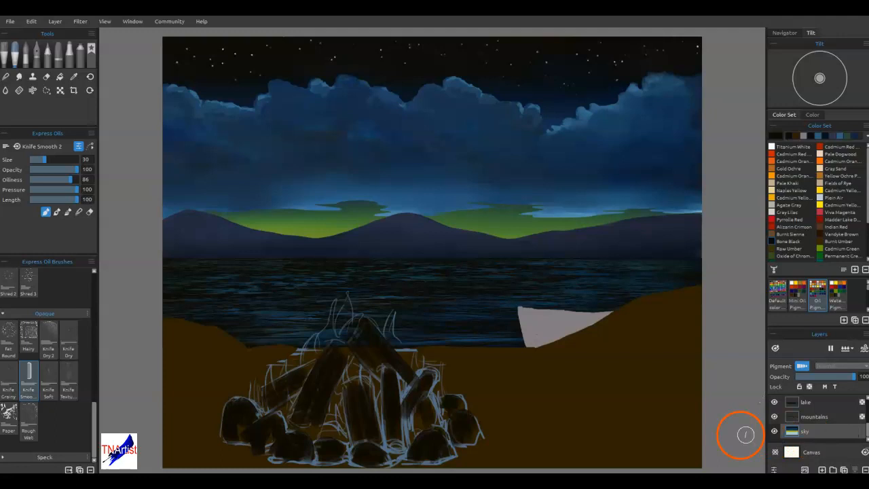
Step: Enlarge the layer list to show more layers and turn on the Canvas visibility
scroll(824, 417, up, 3)
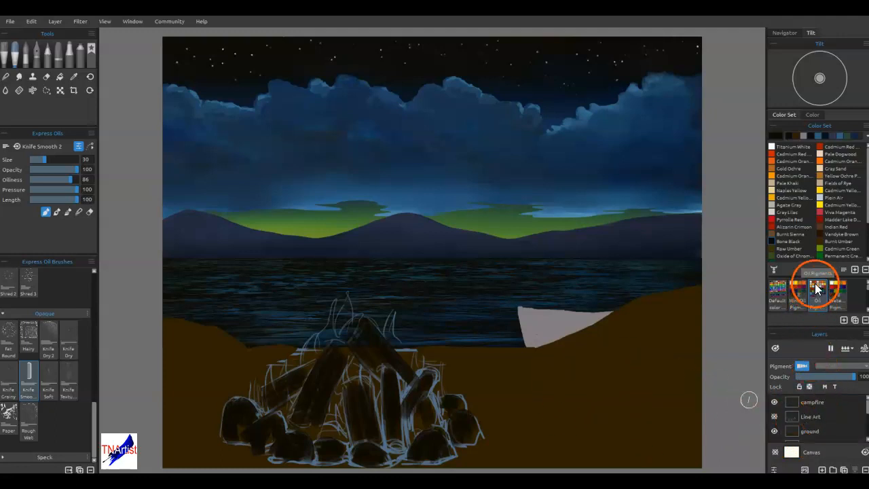
drag(794, 279, 794, 290)
drag(803, 325, 805, 259)
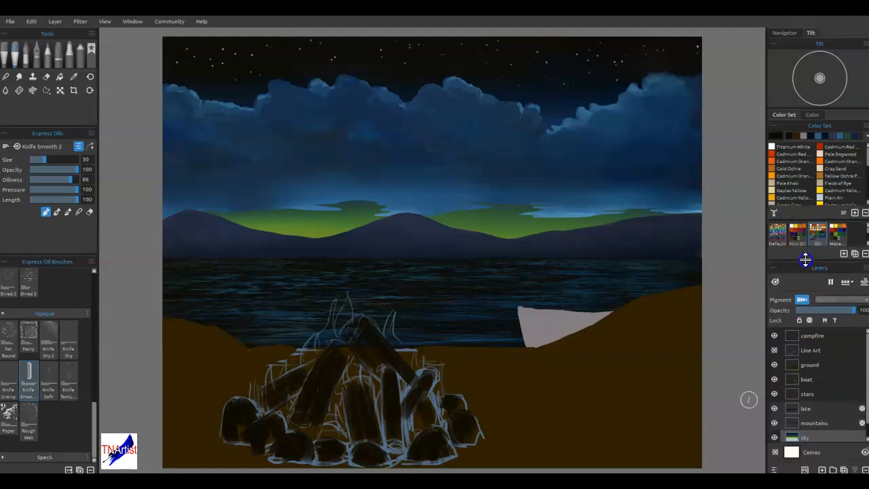
click(775, 451)
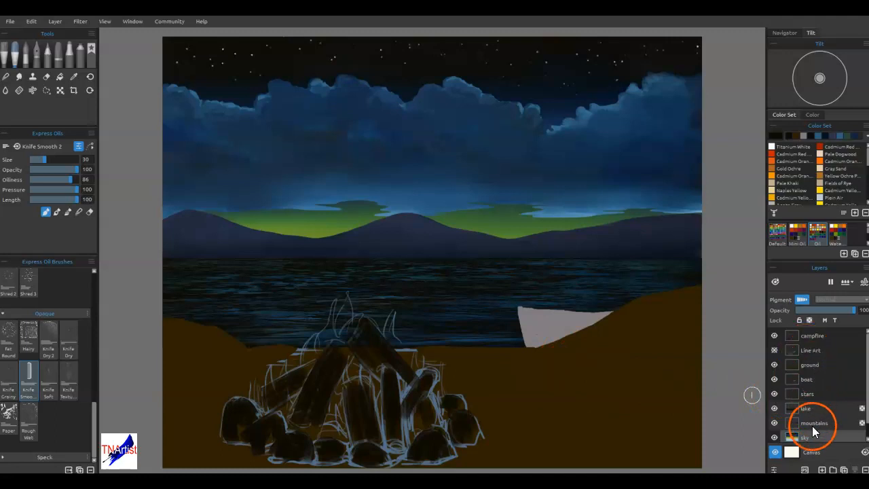
scroll(816, 424, down, 1)
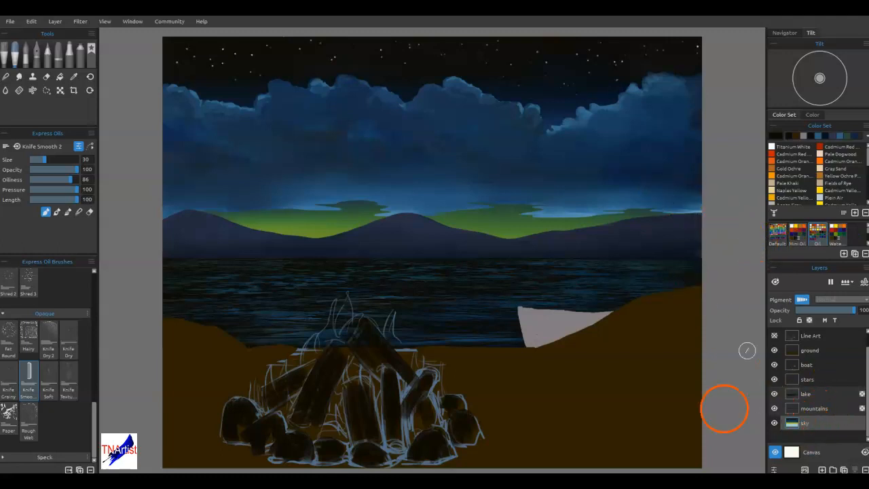
Step: Take Permanent Green from the color set and adjust it to a darker, muted green
scroll(811, 173, down, 5)
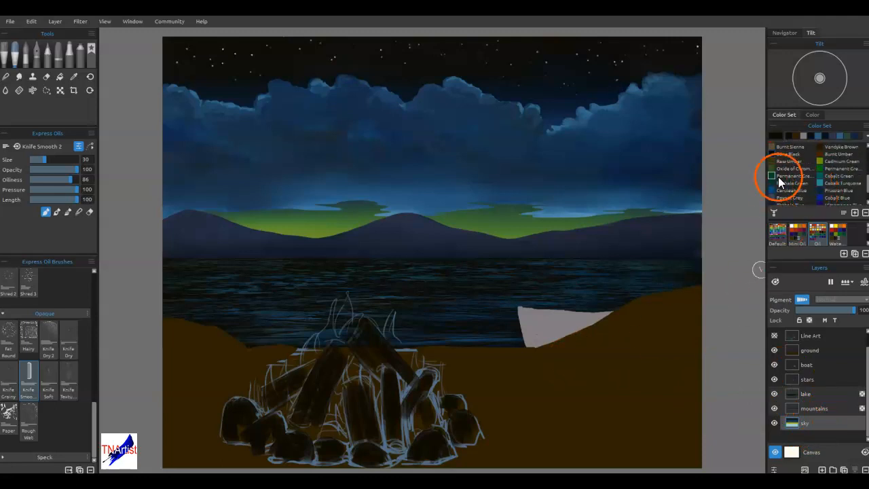
click(774, 138)
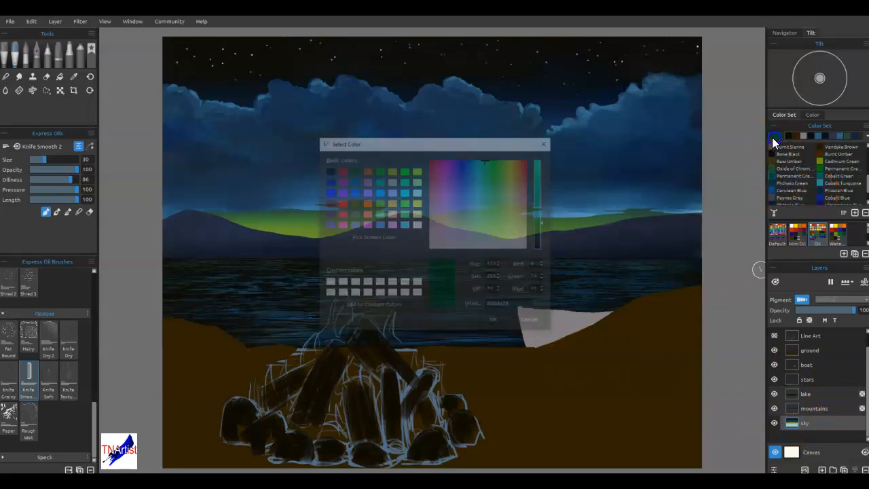
drag(487, 199, 491, 214)
click(542, 217)
click(541, 223)
click(498, 323)
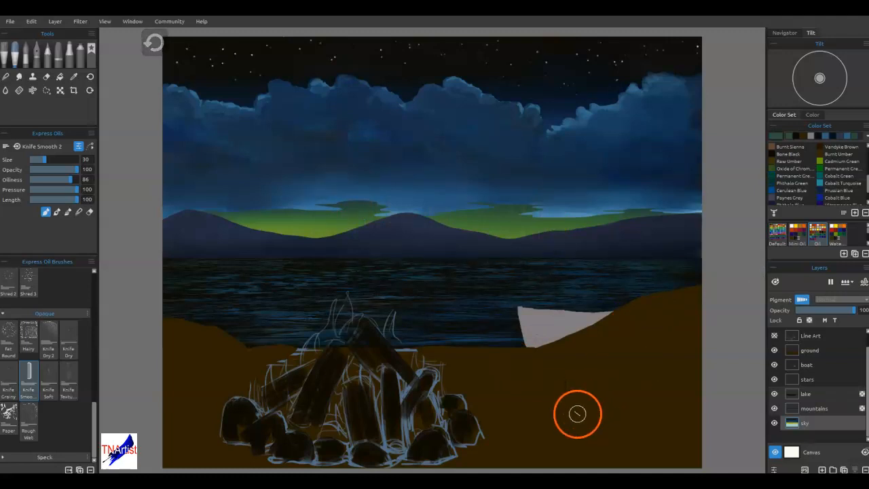
Step: Paint a muted green patch on the right slope of the ground layer and sample the blended color
click(814, 352)
mouse_move(646, 344)
mouse_down()
mouse_move(650, 314)
mouse_move(670, 314)
mouse_move(671, 322)
mouse_move(652, 318)
mouse_move(646, 355)
mouse_move(672, 318)
mouse_move(684, 343)
mouse_move(666, 346)
mouse_move(688, 335)
mouse_move(653, 338)
mouse_move(684, 319)
mouse_move(684, 351)
mouse_move(672, 345)
mouse_move(661, 314)
mouse_move(694, 341)
mouse_move(693, 352)
mouse_move(648, 350)
mouse_move(664, 340)
mouse_move(652, 326)
mouse_move(683, 326)
mouse_move(701, 303)
mouse_up()
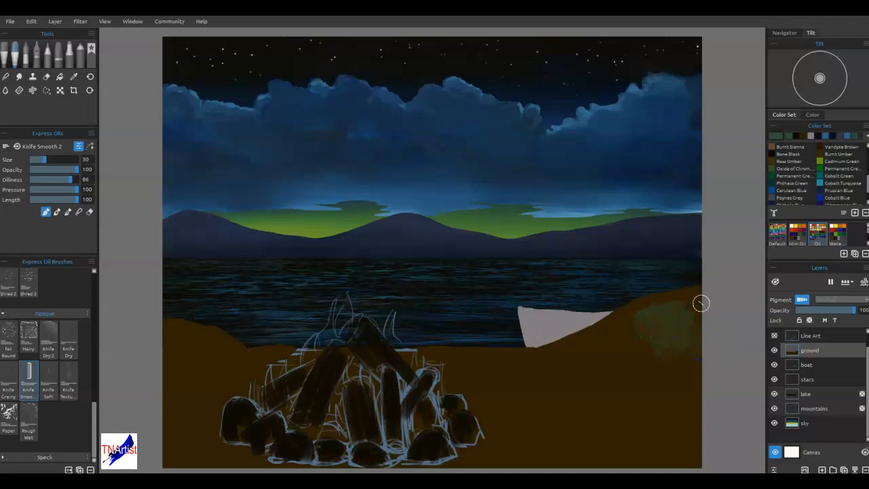
alt+click(669, 319)
mouse_move(646, 337)
mouse_down()
mouse_move(641, 354)
mouse_move(678, 353)
mouse_up()
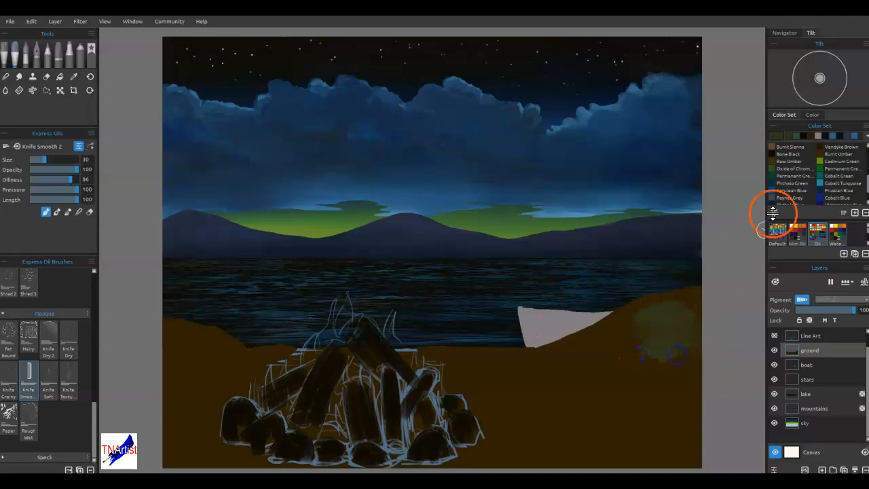
Step: Darken the color to #202310 and paint it over the right slope and along the shore below the boat
click(762, 230)
click(541, 236)
click(499, 323)
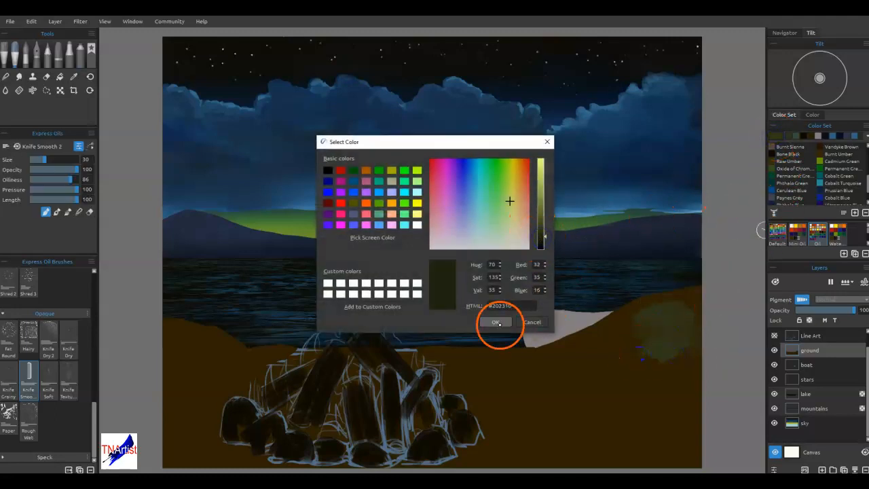
mouse_move(677, 306)
mouse_down()
mouse_move(699, 331)
mouse_move(676, 303)
mouse_move(638, 309)
mouse_move(677, 313)
mouse_move(688, 335)
mouse_move(655, 349)
mouse_move(702, 349)
mouse_up()
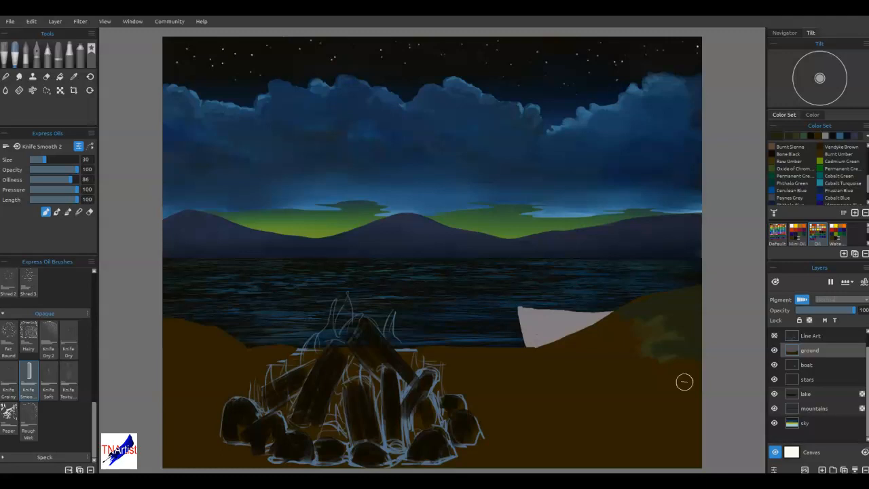
mouse_move(684, 382)
mouse_down()
mouse_move(675, 383)
mouse_move(678, 361)
mouse_move(681, 383)
mouse_move(649, 312)
mouse_move(625, 320)
mouse_up()
mouse_move(682, 289)
mouse_down()
mouse_move(625, 313)
mouse_move(676, 309)
mouse_up()
mouse_move(710, 449)
mouse_down()
mouse_move(632, 453)
mouse_move(699, 424)
mouse_move(655, 408)
mouse_up()
mouse_move(665, 346)
mouse_down()
mouse_move(655, 418)
mouse_move(666, 419)
mouse_move(578, 435)
mouse_move(653, 399)
mouse_up()
mouse_move(622, 318)
mouse_down()
mouse_move(565, 346)
mouse_move(495, 356)
mouse_up()
Step: Paint the left slope and the remaining outer sand in the same dark olive, leaving brown around the campfire
drag(160, 339, 163, 328)
mouse_move(234, 350)
mouse_down()
mouse_move(186, 352)
mouse_move(173, 408)
mouse_up()
mouse_move(244, 364)
mouse_down()
mouse_move(294, 361)
mouse_move(262, 343)
mouse_up()
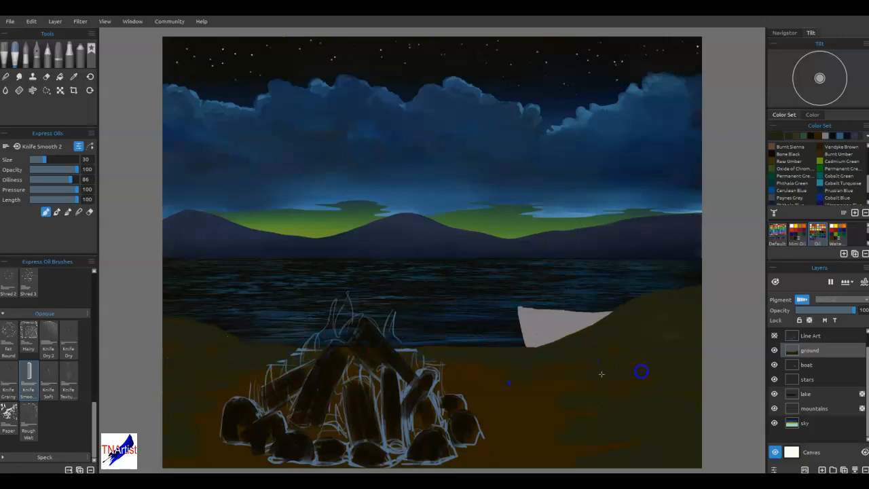
mouse_move(537, 392)
mouse_down()
mouse_move(576, 366)
mouse_move(700, 369)
mouse_up()
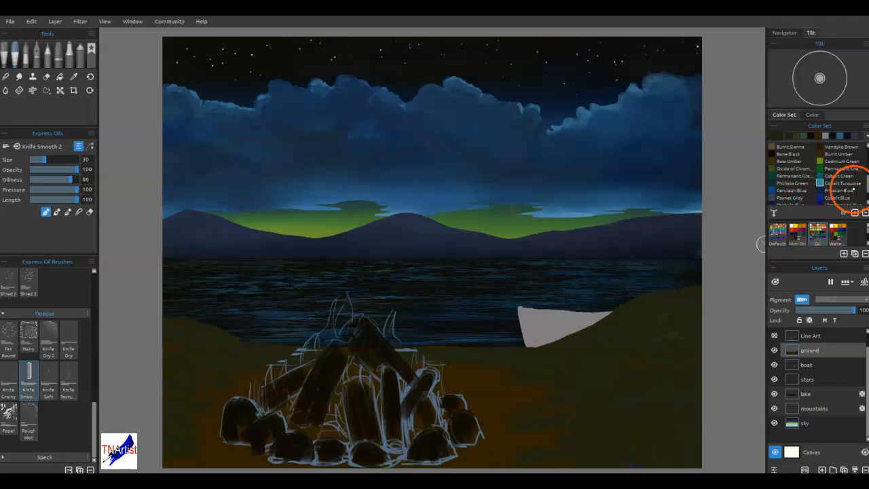
Step: Set the brush opacity to 26 and paint a soft Cadmium Orange glow on the sand right of the campfire
scroll(781, 181, up, 5)
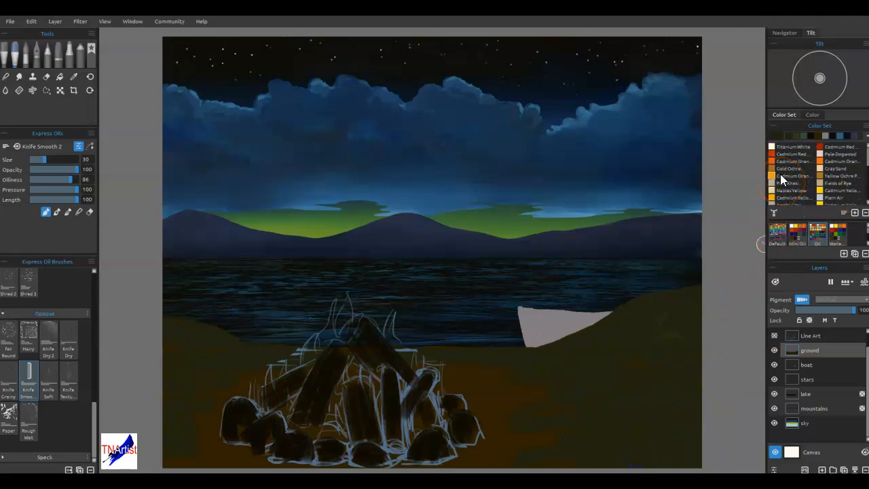
click(821, 162)
click(42, 170)
mouse_move(615, 432)
mouse_down()
mouse_move(574, 439)
mouse_move(628, 421)
mouse_move(545, 431)
mouse_move(595, 410)
mouse_move(519, 424)
mouse_move(584, 431)
mouse_move(483, 454)
mouse_move(581, 453)
mouse_move(502, 456)
mouse_move(553, 461)
mouse_move(613, 451)
mouse_move(564, 426)
mouse_move(559, 440)
mouse_move(529, 450)
mouse_move(617, 450)
mouse_up()
key(n)
drag(529, 459, 631, 451)
mouse_move(632, 451)
mouse_down()
mouse_move(579, 462)
mouse_move(517, 450)
mouse_up()
mouse_move(615, 424)
mouse_down()
mouse_move(558, 449)
mouse_move(600, 421)
mouse_move(573, 451)
mouse_move(524, 450)
mouse_move(637, 378)
mouse_move(594, 425)
mouse_move(598, 407)
mouse_move(589, 415)
mouse_up()
alt+click(588, 421)
alt+click(612, 431)
mouse_move(610, 449)
mouse_down()
mouse_move(639, 460)
mouse_move(607, 448)
mouse_up()
drag(588, 407, 581, 400)
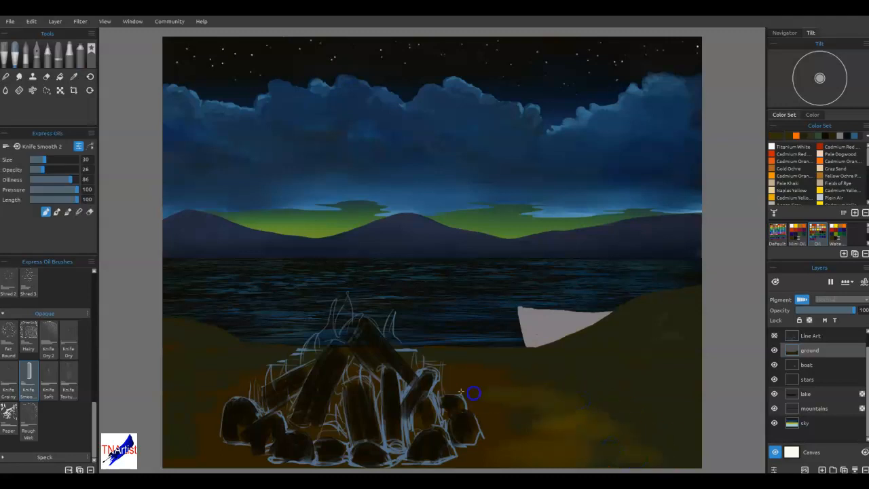
Step: Sample the orange-brown glow and paint it around the base of the campfire's logs and stones
alt+click(517, 449)
mouse_move(474, 453)
mouse_down()
mouse_move(462, 460)
mouse_move(496, 437)
mouse_up()
mouse_move(335, 458)
mouse_down()
mouse_move(325, 432)
mouse_move(292, 449)
mouse_up()
drag(237, 458, 230, 443)
drag(395, 402, 397, 406)
drag(479, 405, 482, 418)
drag(445, 458, 442, 461)
drag(518, 436, 519, 431)
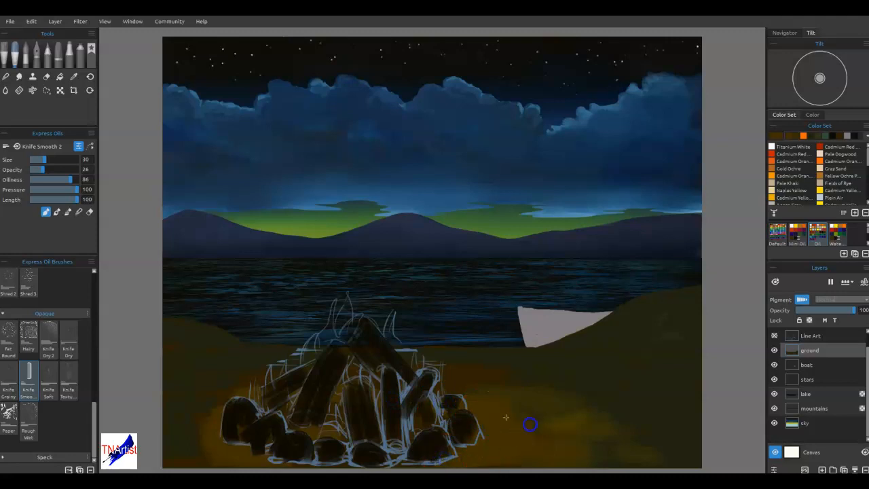
Step: Extend the firelight glow outward over the sand on both sides of the campfire
mouse_move(565, 353)
mouse_down()
mouse_move(597, 353)
mouse_move(638, 378)
mouse_move(604, 429)
mouse_up()
drag(641, 430, 586, 462)
drag(495, 409, 481, 396)
drag(458, 383, 438, 377)
drag(236, 380, 238, 367)
drag(215, 396, 185, 415)
drag(220, 420, 200, 455)
Step: Sample the glow's darker edge color and soften the transition between the lit sand and the dark olive ground
mouse_move(578, 420)
mouse_down()
mouse_move(632, 465)
mouse_move(606, 437)
mouse_up()
alt+click(625, 435)
drag(524, 427, 513, 415)
mouse_move(588, 435)
mouse_down()
mouse_move(604, 453)
mouse_move(672, 455)
mouse_up()
drag(661, 462, 596, 464)
drag(663, 425, 475, 374)
mouse_move(552, 377)
mouse_down()
mouse_move(235, 362)
mouse_move(257, 370)
mouse_move(213, 381)
mouse_move(223, 358)
mouse_move(471, 374)
mouse_move(536, 450)
mouse_up()
key(b)
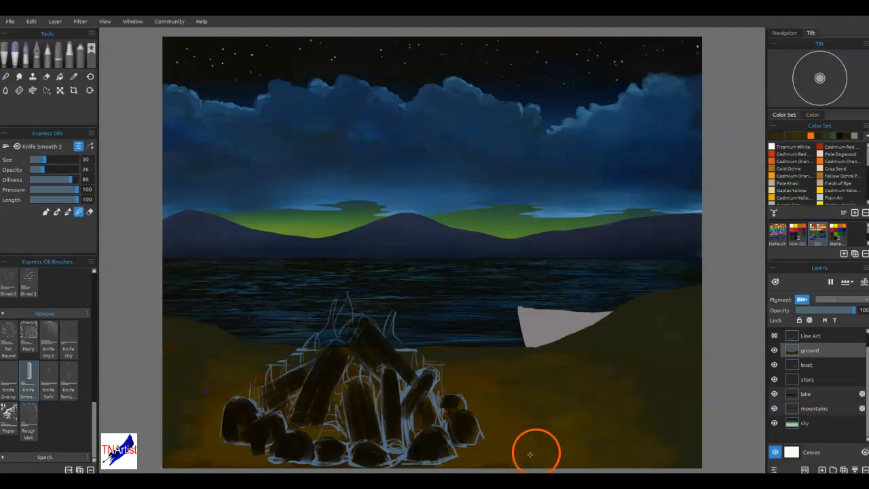
drag(593, 395, 592, 394)
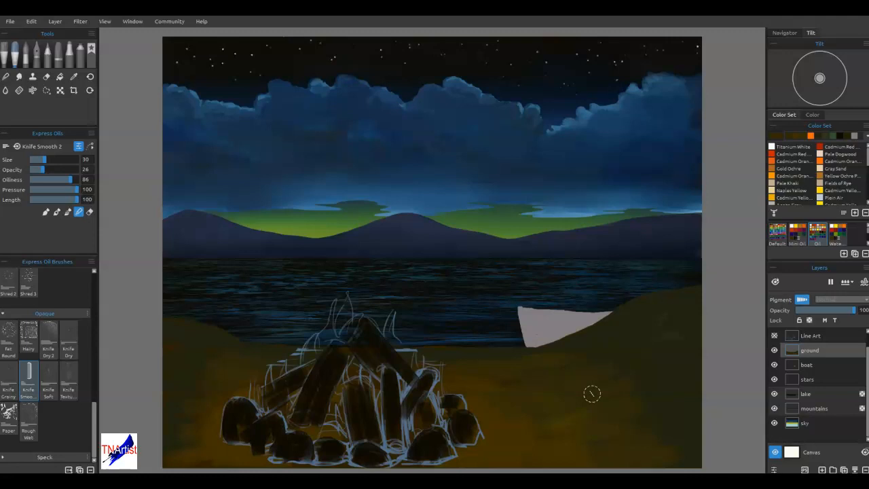
Step: Paint flames above and between the campfire logs in the lighter Cadmium Orange
click(770, 176)
mouse_move(496, 446)
mouse_down()
mouse_move(542, 451)
mouse_move(499, 448)
mouse_up()
mouse_move(337, 433)
mouse_down()
mouse_move(337, 408)
mouse_move(317, 432)
mouse_move(420, 427)
mouse_move(358, 379)
mouse_move(354, 355)
mouse_move(384, 365)
mouse_move(351, 352)
mouse_up()
mouse_move(299, 393)
mouse_down()
mouse_move(294, 398)
mouse_move(342, 315)
mouse_move(343, 334)
mouse_up()
mouse_move(390, 343)
mouse_down()
mouse_move(392, 330)
mouse_move(389, 348)
mouse_up()
drag(409, 395, 404, 382)
drag(280, 412, 288, 397)
drag(344, 430, 340, 425)
drag(392, 421, 395, 396)
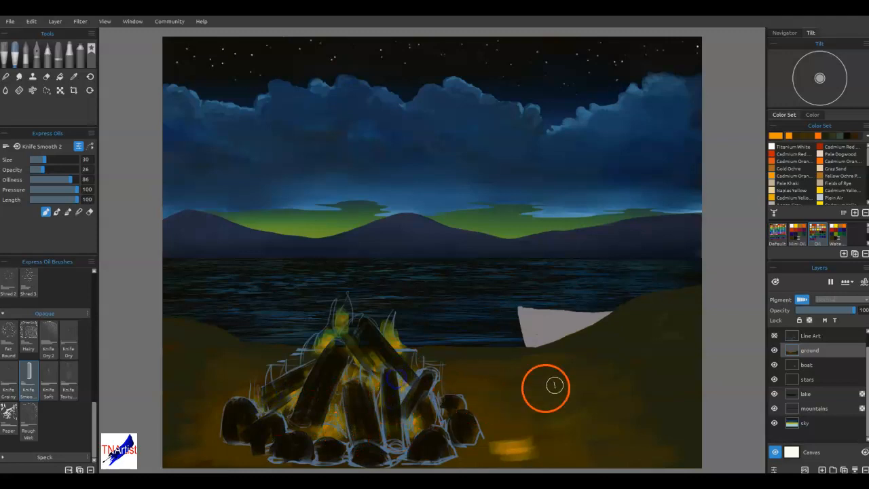
Step: Blend the bright orange patch into the sand and brighten the glow around the campfire stones
drag(535, 458, 538, 458)
key(n)
mouse_move(495, 450)
mouse_down()
mouse_move(537, 446)
mouse_move(521, 451)
mouse_move(540, 459)
mouse_up()
mouse_move(486, 445)
mouse_down()
mouse_move(505, 456)
mouse_move(476, 428)
mouse_move(479, 417)
mouse_move(452, 446)
mouse_move(456, 459)
mouse_move(330, 452)
mouse_move(272, 461)
mouse_move(231, 450)
mouse_move(238, 419)
mouse_move(229, 380)
mouse_move(247, 372)
mouse_move(229, 446)
mouse_move(239, 456)
mouse_up()
key(b)
mouse_move(484, 422)
mouse_down()
mouse_move(468, 399)
mouse_move(567, 449)
mouse_move(546, 455)
mouse_move(551, 421)
mouse_move(462, 404)
mouse_move(580, 446)
mouse_move(583, 413)
mouse_move(592, 428)
mouse_up()
drag(590, 426, 600, 367)
mouse_move(481, 405)
mouse_down()
mouse_move(398, 411)
mouse_move(531, 399)
mouse_up()
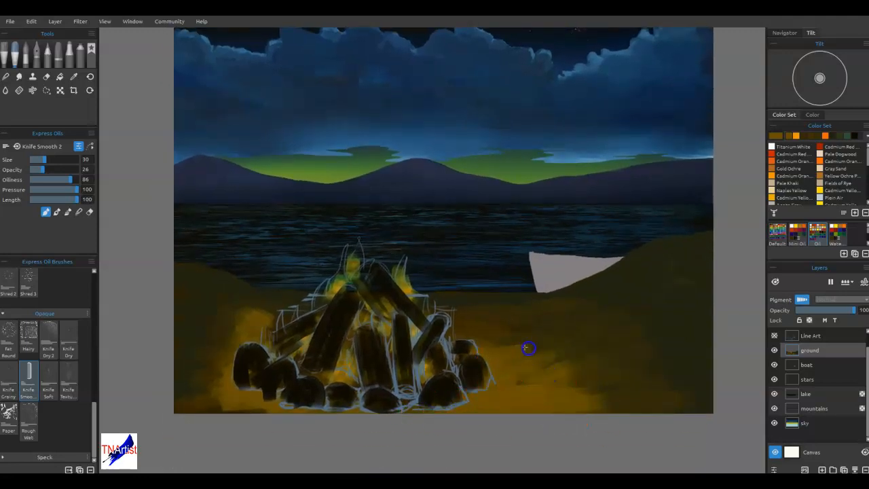
Step: Brush the warm firelight across the sand toward the boat and up the right slope
mouse_move(643, 375)
mouse_down()
mouse_move(573, 301)
mouse_move(524, 303)
mouse_move(542, 290)
mouse_up()
drag(680, 309, 685, 313)
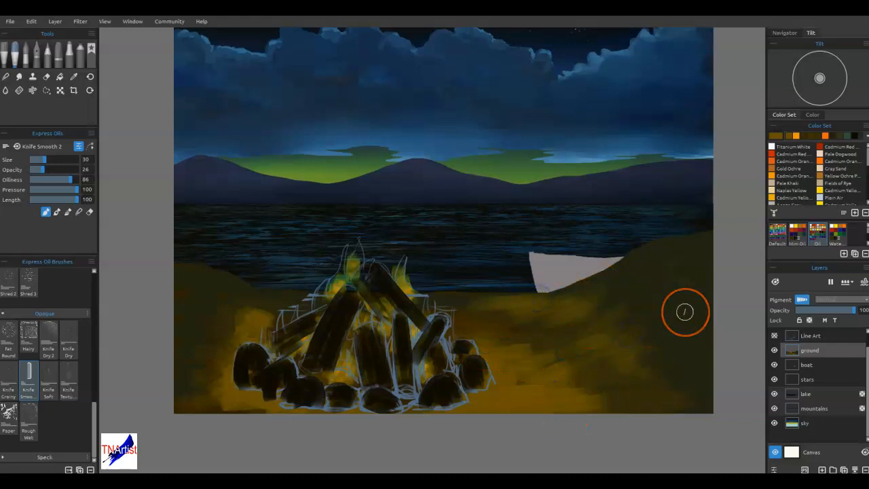
mouse_move(629, 282)
mouse_down()
mouse_move(643, 263)
mouse_move(611, 273)
mouse_up()
mouse_move(656, 291)
mouse_down()
mouse_move(636, 349)
mouse_move(657, 375)
mouse_up()
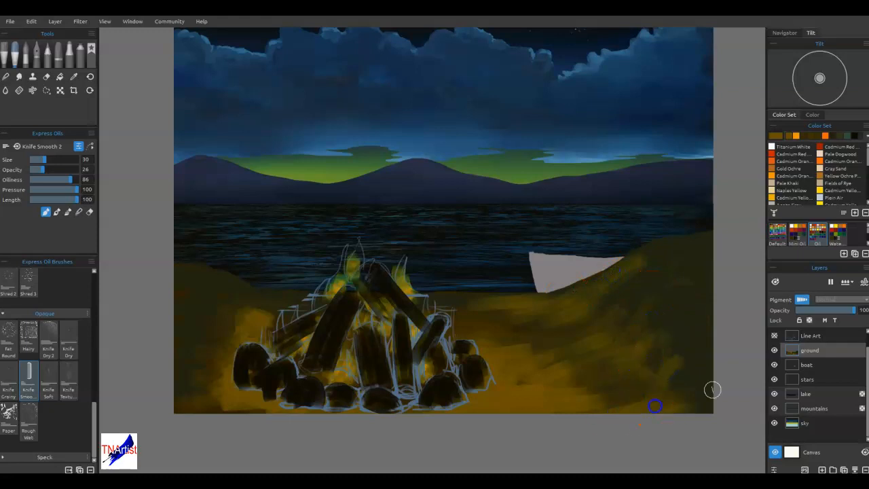
Step: Blend the firelit sand into the dark right slope using the Paper brush's blend mode, reduced to size 18
click(10, 420)
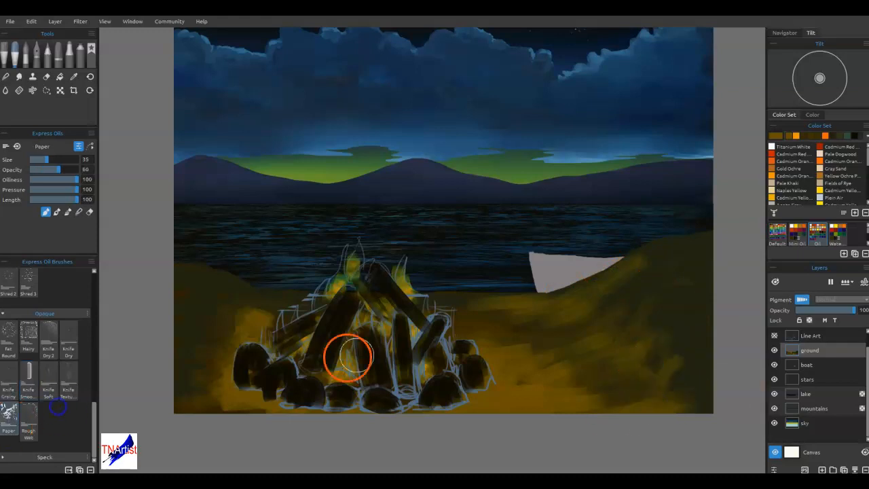
drag(646, 375, 681, 360)
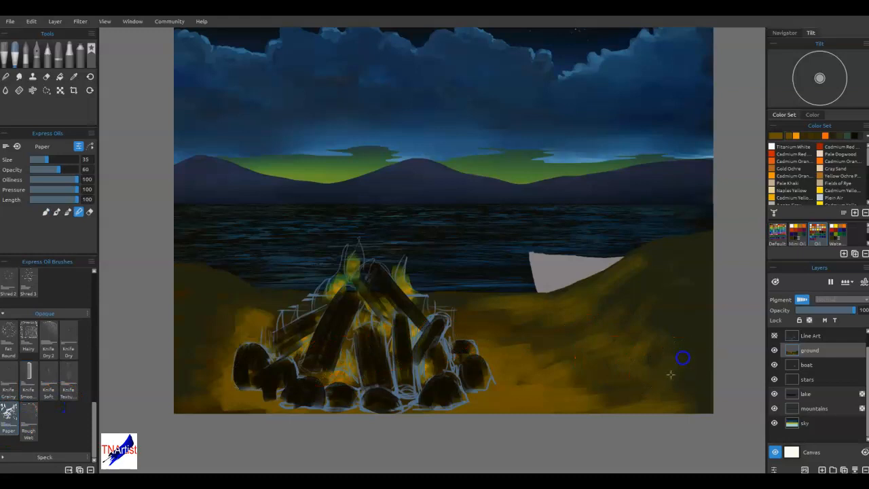
mouse_move(705, 313)
mouse_down()
mouse_move(670, 348)
mouse_move(635, 335)
mouse_up()
key([)
key([)
key([)
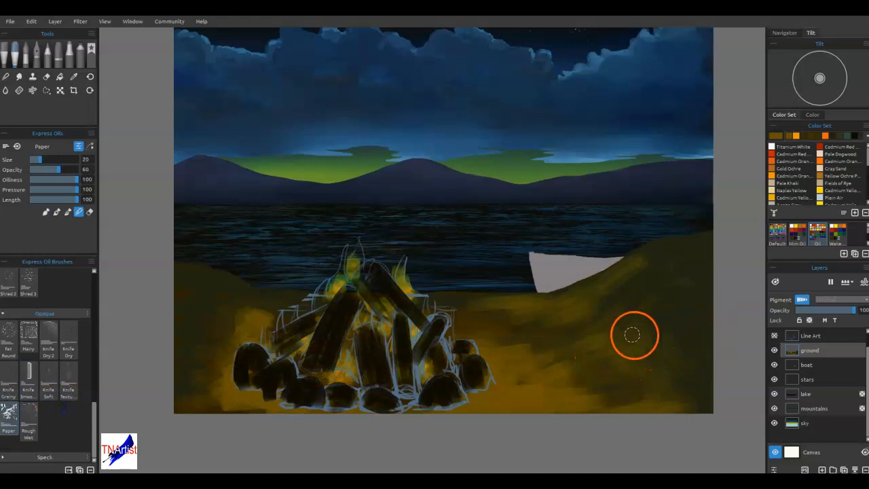
drag(621, 265, 671, 277)
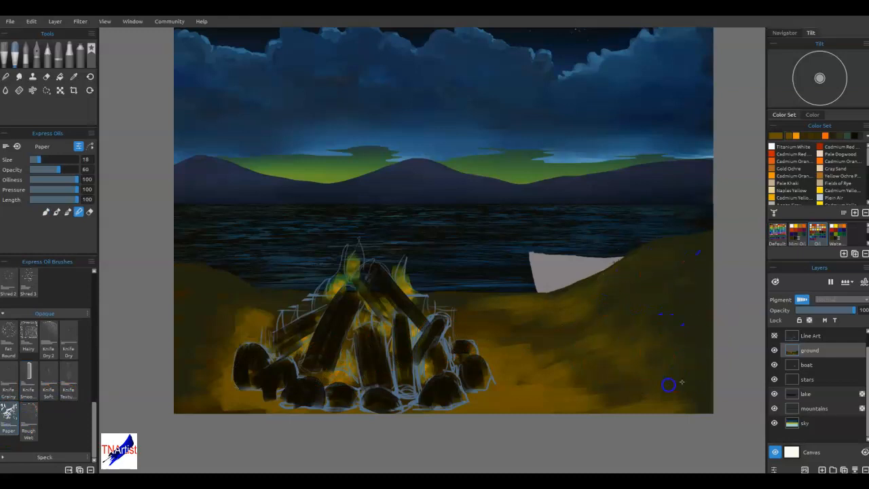
drag(525, 352, 538, 359)
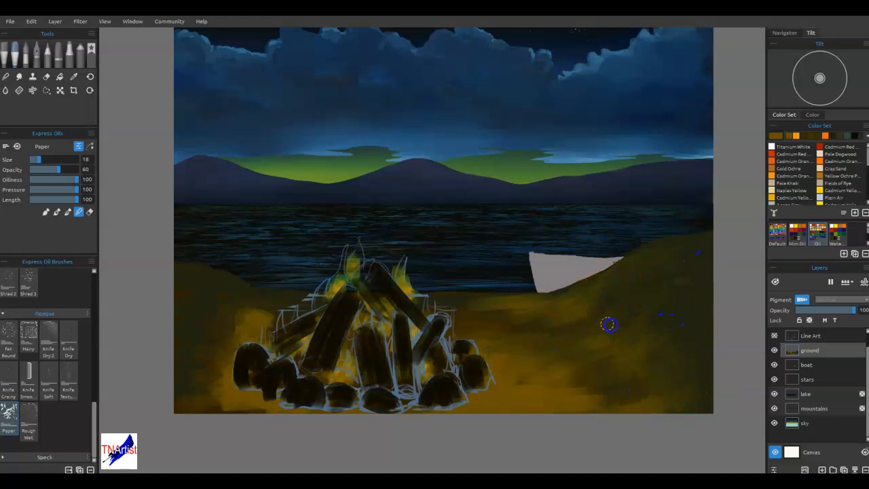
Step: Blend the warm glow along the foreground sand and into the dark ground left of the campfire
mouse_move(620, 414)
mouse_down()
mouse_move(589, 406)
mouse_move(513, 422)
mouse_move(233, 414)
mouse_up()
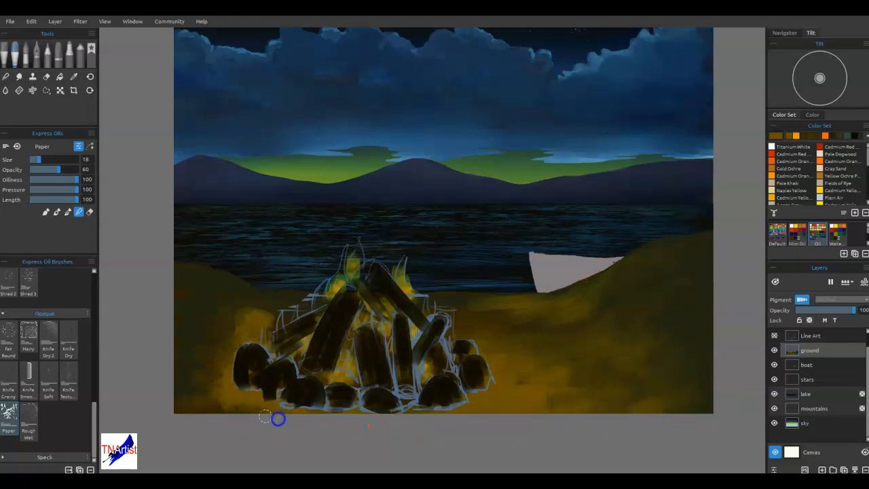
mouse_move(223, 382)
mouse_down()
mouse_move(240, 333)
mouse_move(227, 311)
mouse_up()
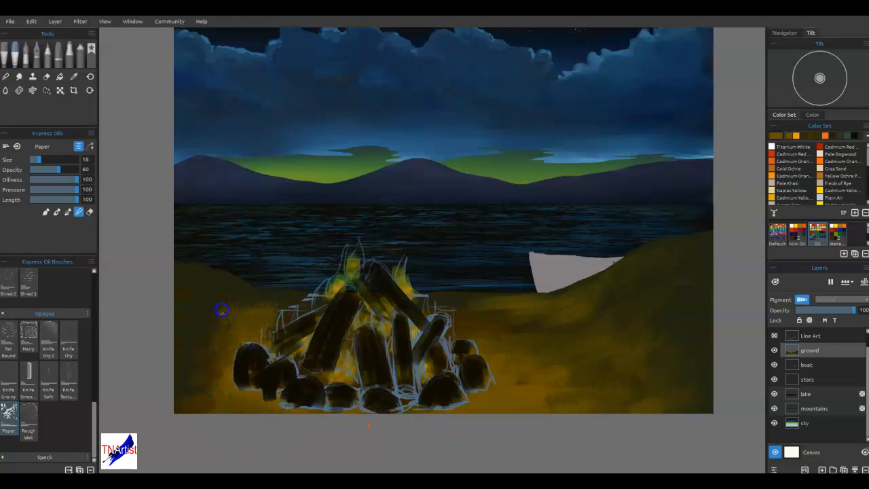
drag(208, 382, 257, 309)
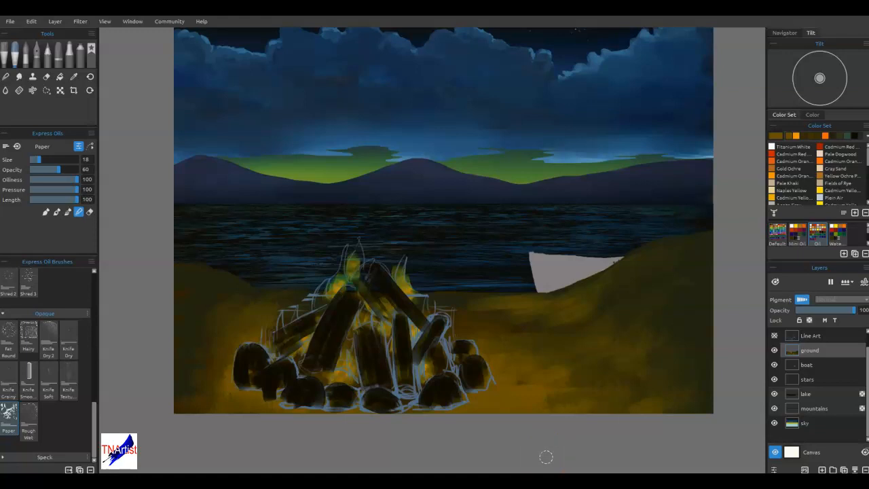
Step: On the sky layer, paint a Cadmium Yellow glow in the dips between the mountains with Knife Smooth 2 at size 18
scroll(499, 198, up, 1)
scroll(497, 200, down, 1)
drag(510, 158, 513, 224)
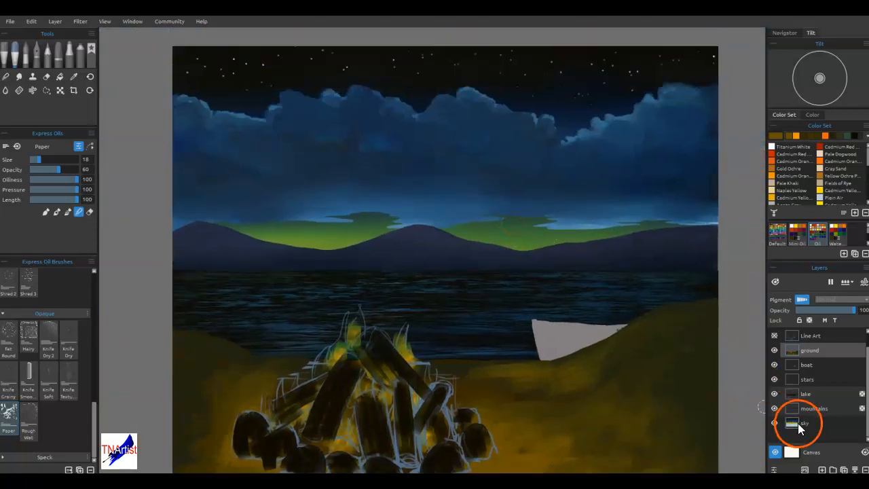
click(798, 423)
scroll(822, 188, down, 1)
click(775, 179)
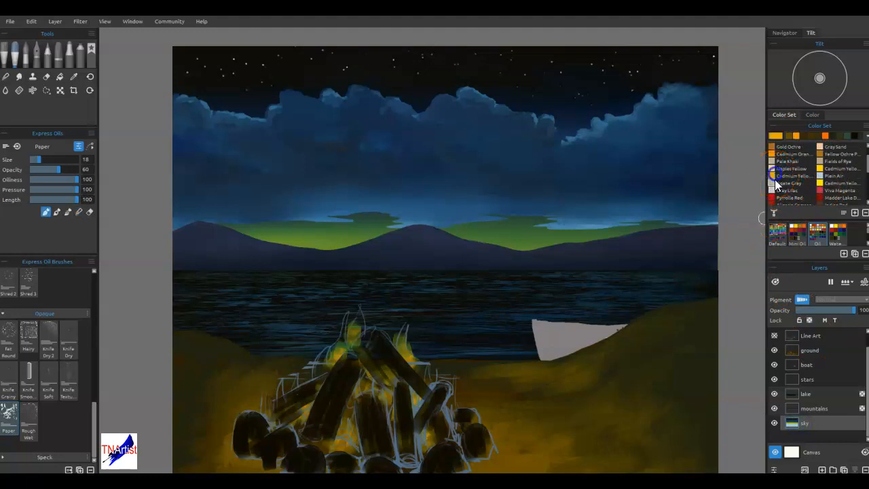
click(28, 374)
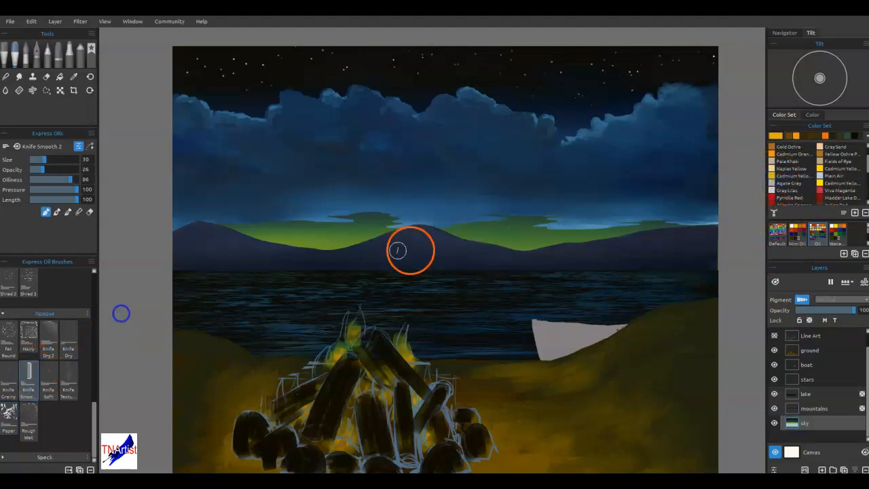
key(bracketleft)
key(bracketleft)
key(bracketleft)
key(bracketleft)
mouse_move(509, 249)
mouse_down()
mouse_move(541, 249)
mouse_move(496, 246)
mouse_move(551, 246)
mouse_up()
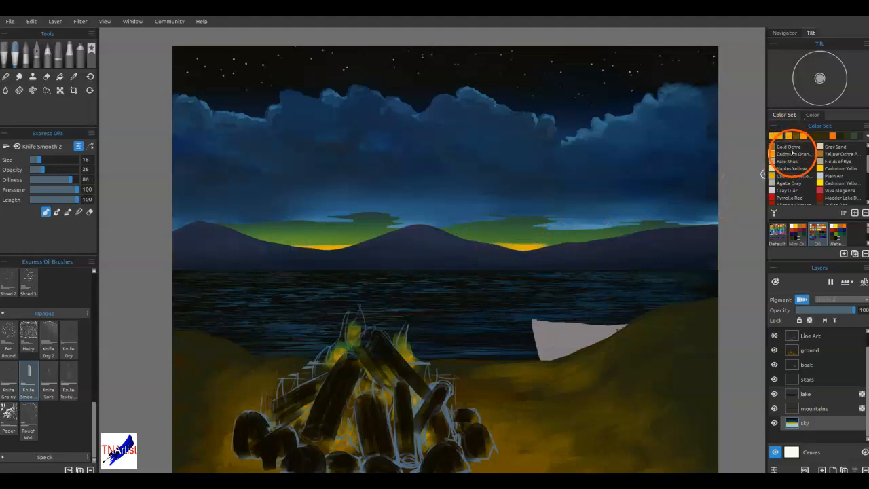
Step: Paint Titanium White highlights at the horizon in both dips between the mountains and blend them into the yellow glow
scroll(814, 166, up, 1)
scroll(819, 192, down, 1)
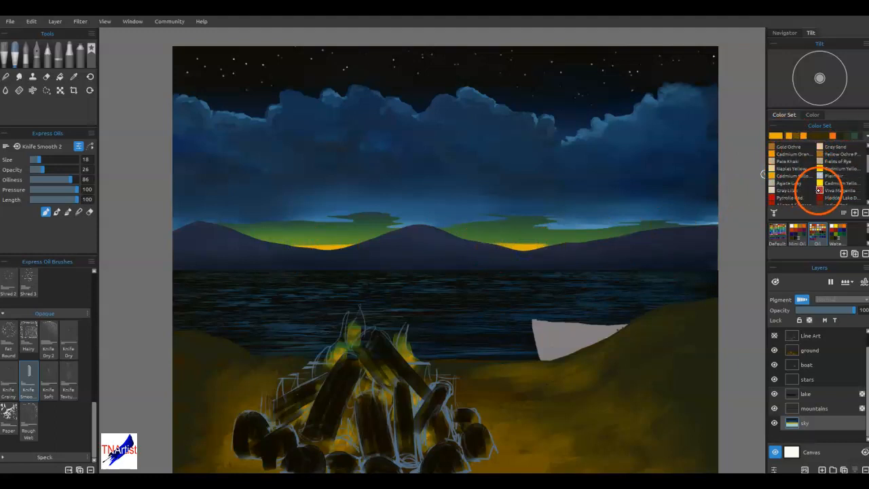
scroll(820, 183, up, 1)
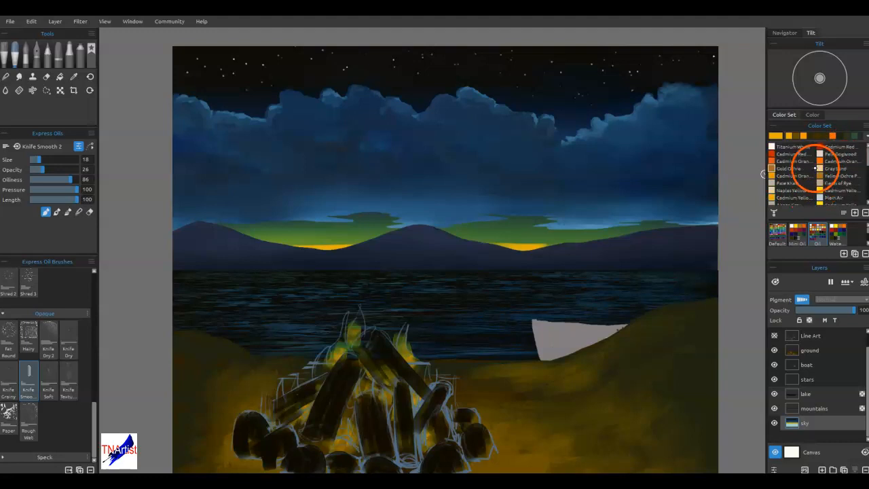
drag(515, 253, 533, 247)
drag(314, 254, 343, 248)
key(b)
drag(502, 249, 554, 250)
drag(335, 249, 345, 247)
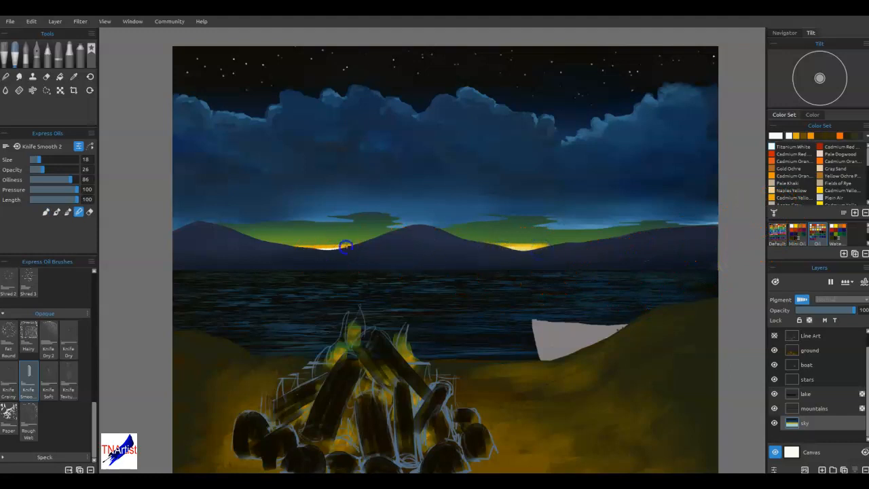
Step: Paint a Cadmium Orange glow over the lower green sky along the mountain ridges, finishing with a deeper orange above it
click(788, 172)
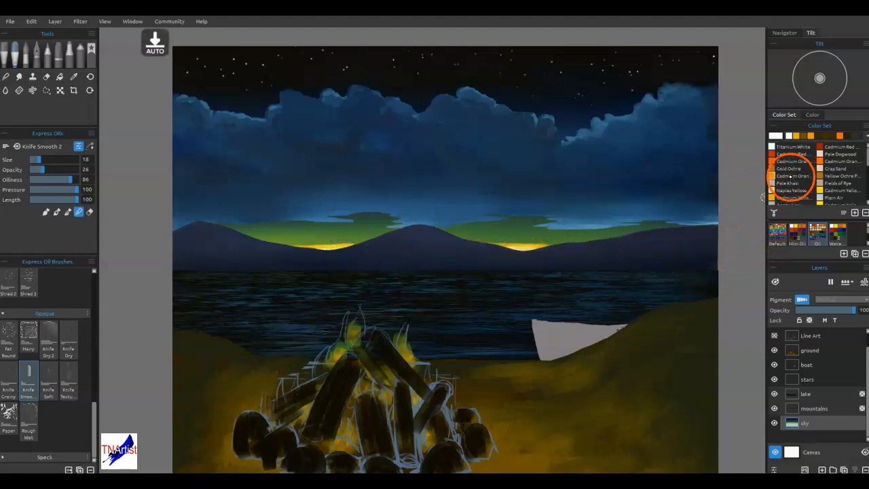
mouse_move(477, 241)
mouse_down()
mouse_move(525, 242)
mouse_move(466, 242)
mouse_move(561, 243)
mouse_up()
mouse_move(378, 241)
mouse_down()
mouse_move(279, 243)
mouse_move(419, 242)
mouse_up()
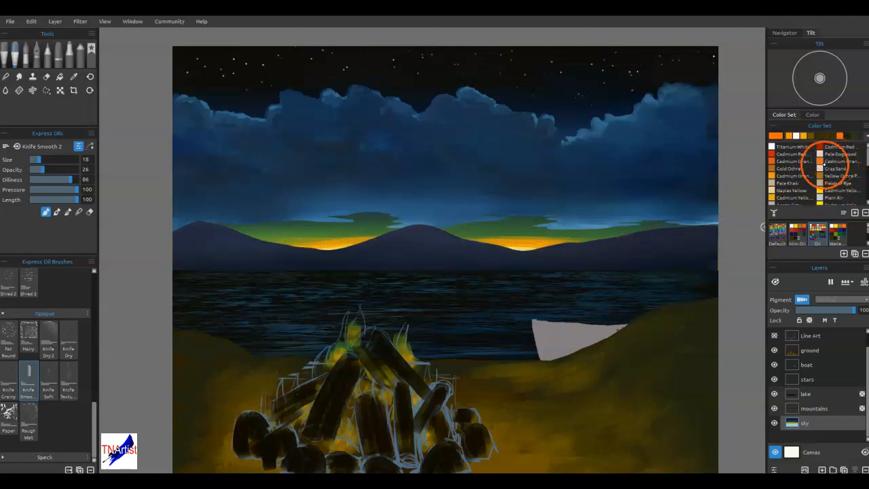
mouse_move(460, 233)
mouse_down()
mouse_move(675, 236)
mouse_move(555, 239)
mouse_up()
drag(406, 236, 326, 237)
drag(301, 239, 364, 239)
drag(300, 237, 760, 233)
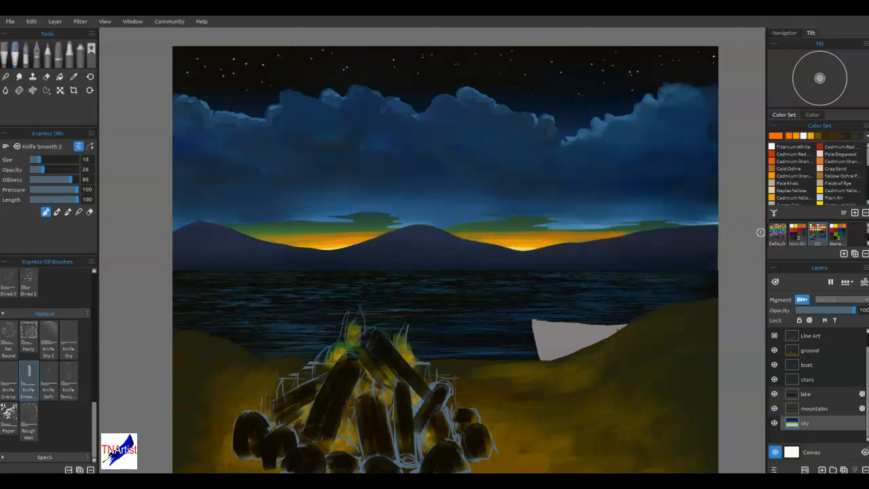
Step: Mix a dark greyish brown, about #544a3b, and paint it over the green cloud above the right-hand valley
double_click(782, 136)
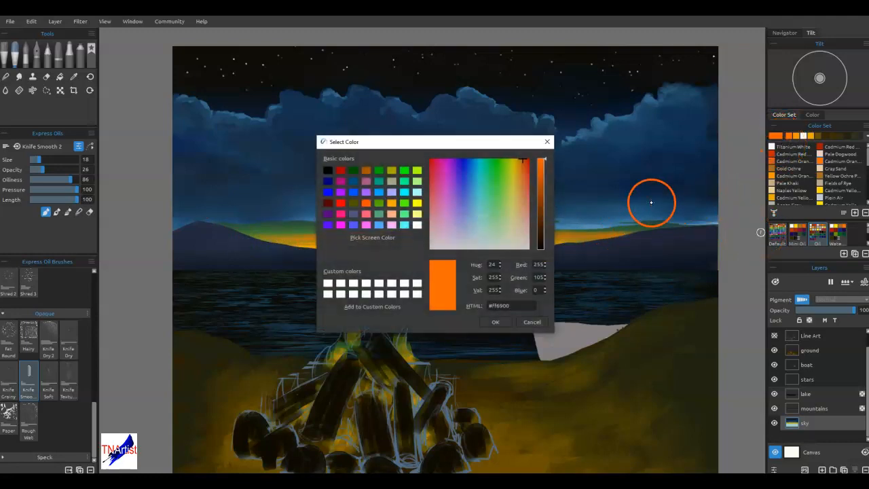
click(519, 184)
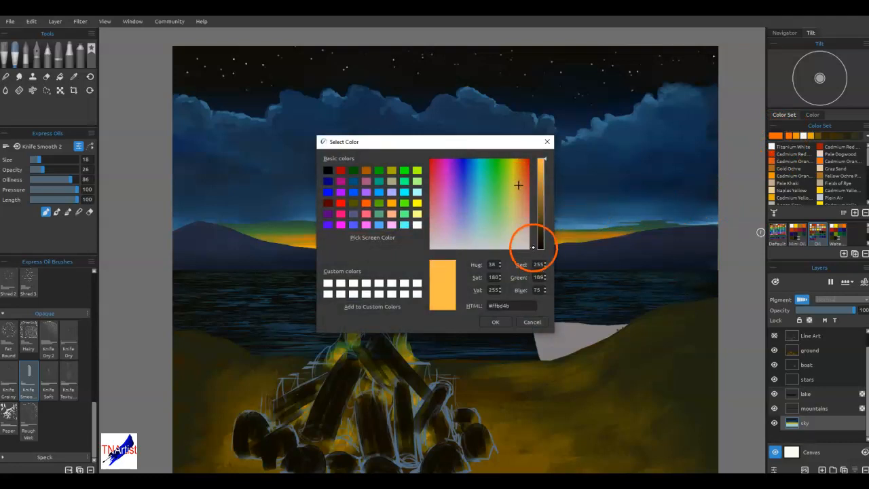
click(518, 207)
click(518, 183)
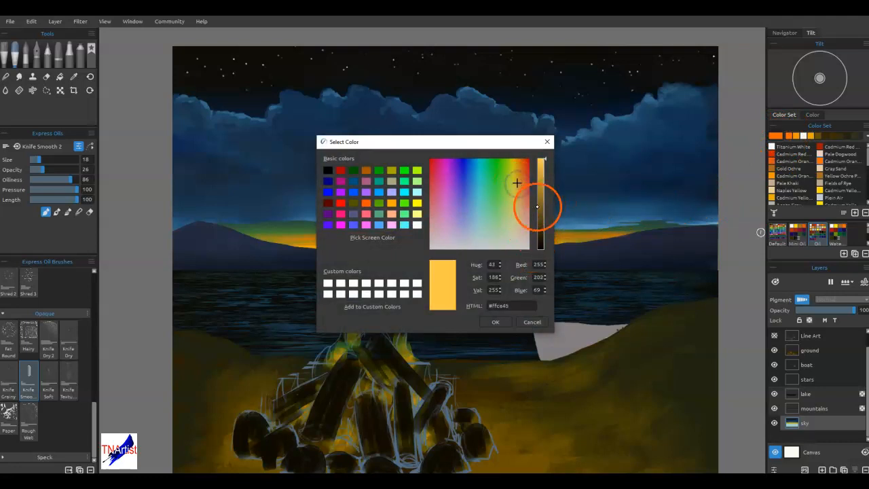
click(542, 207)
click(520, 225)
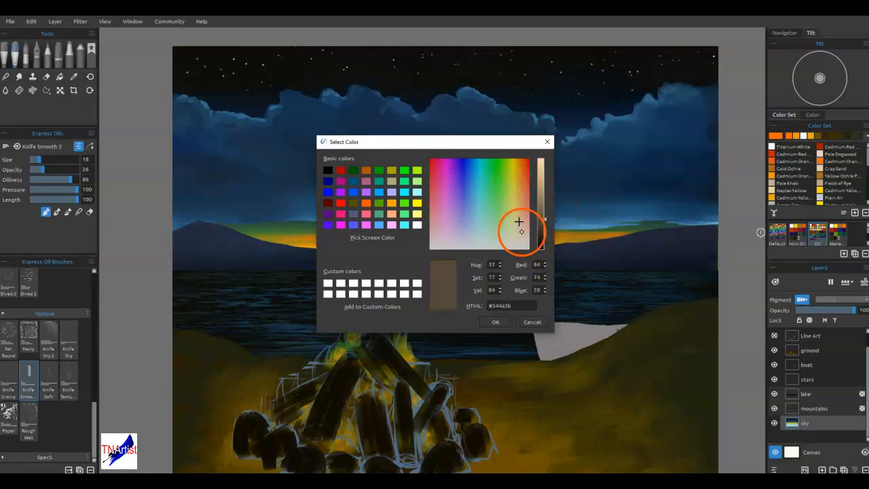
click(495, 322)
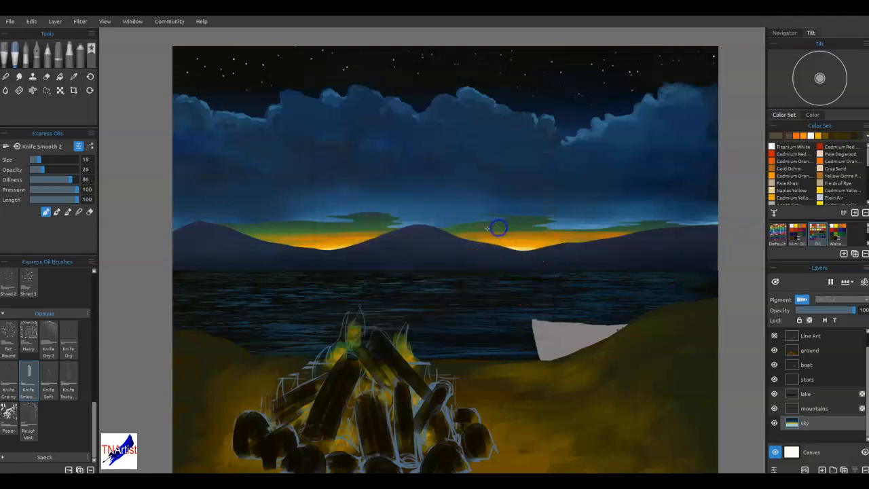
drag(501, 229, 532, 220)
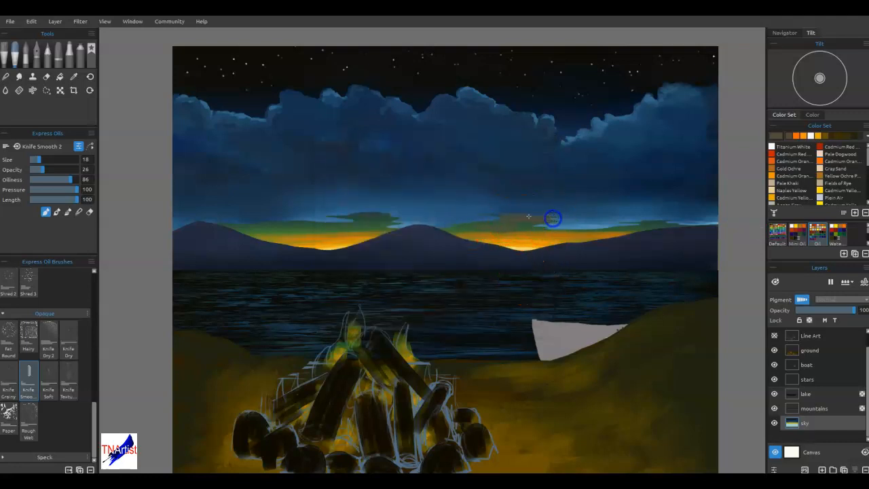
Step: Adjust the muted brown and paint it in horizontal strokes over the green clouds along the whole horizon
click(776, 133)
click(543, 228)
click(495, 321)
mouse_move(563, 218)
mouse_down()
mouse_move(626, 220)
mouse_move(604, 217)
mouse_up()
mouse_move(426, 219)
mouse_down()
mouse_move(398, 219)
mouse_move(473, 212)
mouse_move(396, 214)
mouse_move(514, 221)
mouse_move(561, 196)
mouse_move(529, 218)
mouse_move(564, 222)
mouse_move(311, 223)
mouse_up()
alt+click(549, 222)
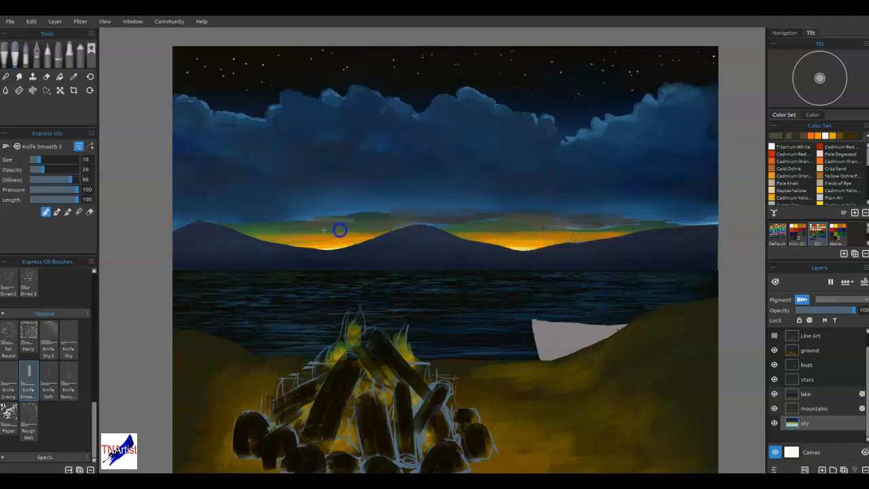
drag(381, 211, 317, 212)
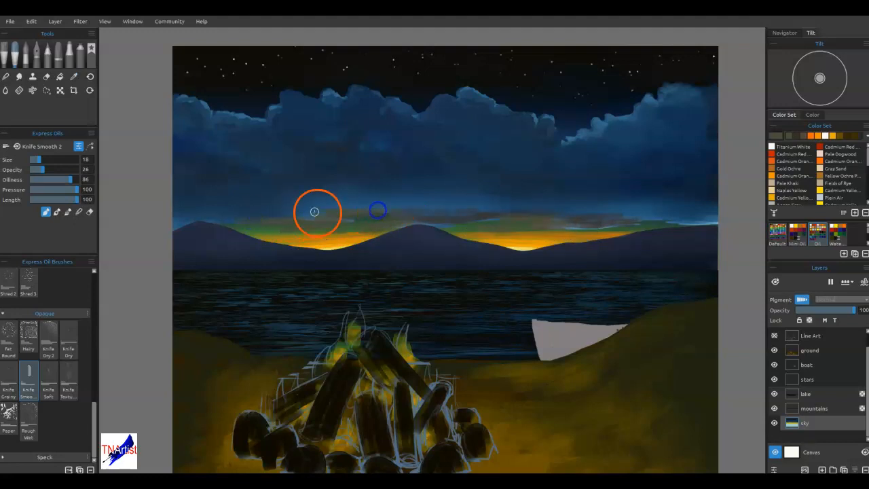
drag(432, 219, 479, 218)
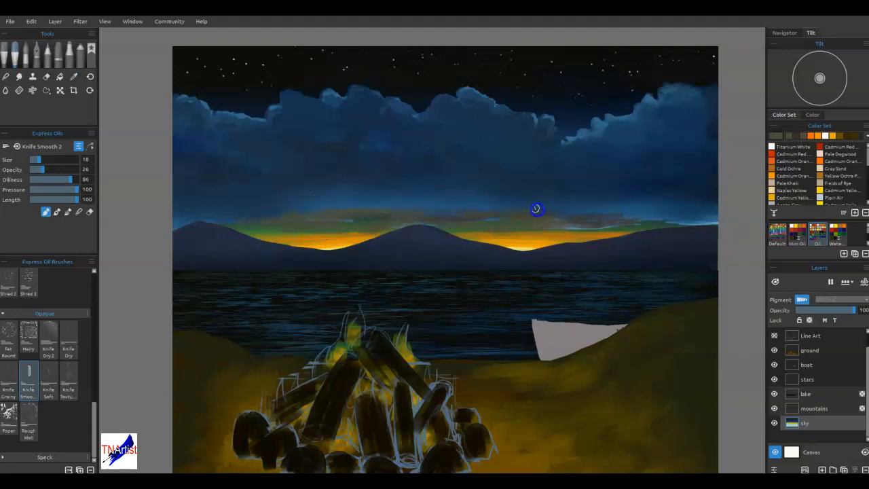
drag(669, 227, 574, 229)
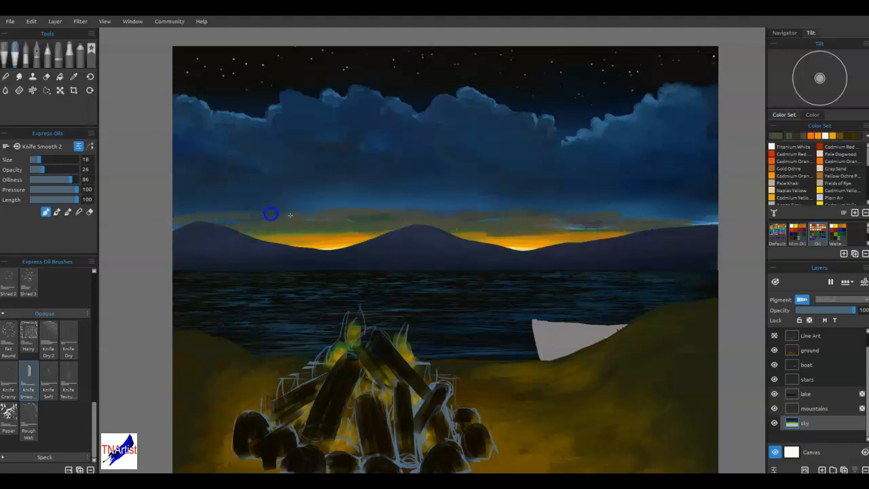
Step: Sample the orange glow, dab small orange cloud highlights above the right-hand valley, and reduce the brush size to 12
drag(523, 200, 523, 199)
alt+click(518, 243)
mouse_move(487, 202)
mouse_down()
mouse_move(531, 208)
mouse_move(496, 212)
mouse_up()
key([)
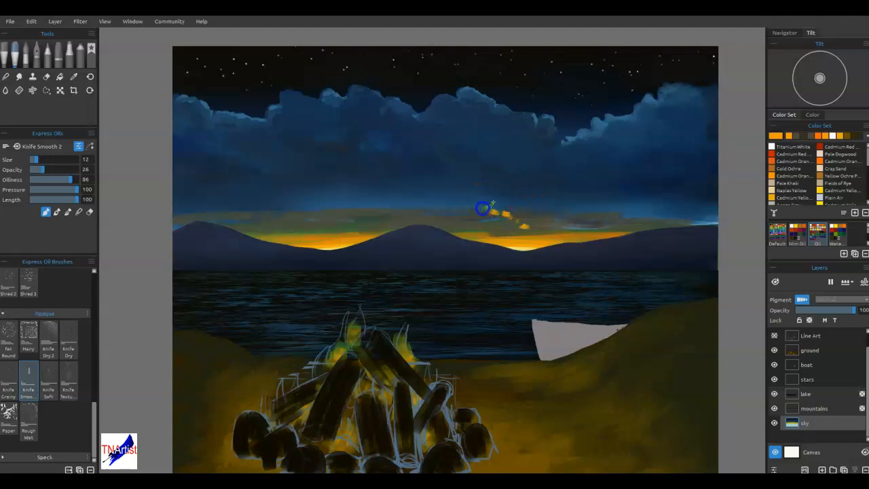
Step: Sample the muted cloud colour and paint thin wispy clouds with the size 12 brush into the blue above the horizon band
alt+click(545, 220)
mouse_move(492, 204)
mouse_down()
mouse_move(457, 203)
mouse_move(485, 206)
mouse_move(445, 197)
mouse_move(604, 208)
mouse_move(648, 200)
mouse_move(603, 208)
mouse_move(636, 212)
mouse_up()
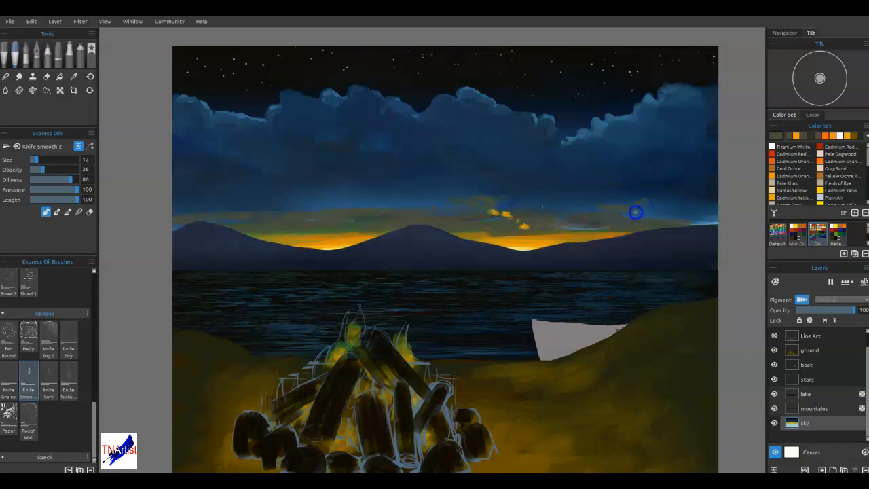
mouse_move(394, 199)
mouse_down()
mouse_move(359, 209)
mouse_move(341, 202)
mouse_move(406, 192)
mouse_move(328, 201)
mouse_move(410, 210)
mouse_move(379, 199)
mouse_move(478, 198)
mouse_up()
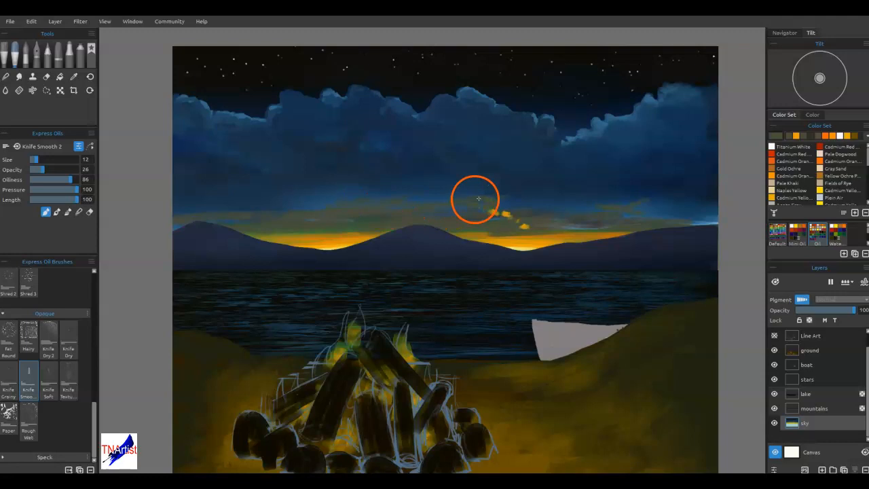
mouse_move(569, 207)
mouse_down()
mouse_move(598, 200)
mouse_move(687, 206)
mouse_move(681, 227)
mouse_move(722, 225)
mouse_up()
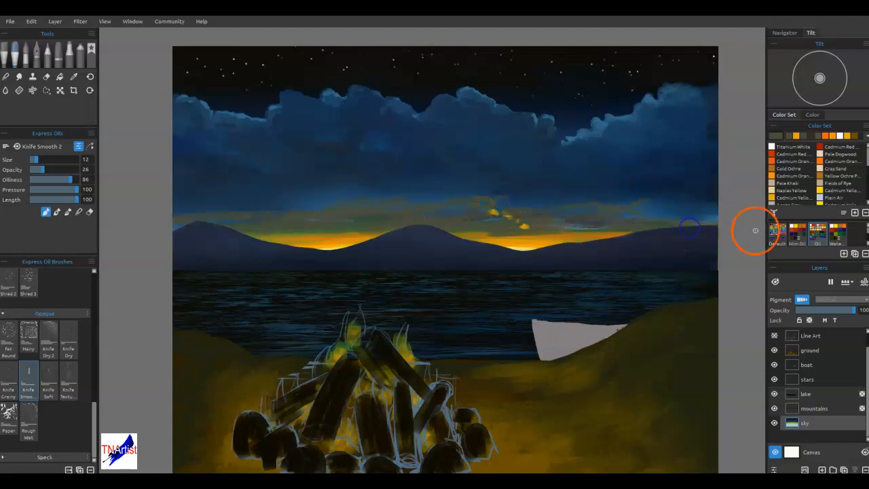
drag(270, 219, 266, 204)
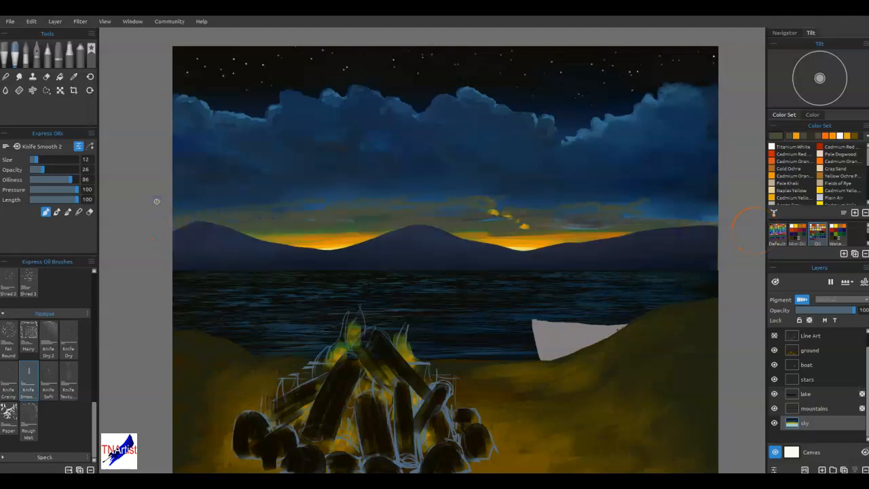
Step: Blend the wispy clouds, orange dabs and glow together across the lower sky for soft transitions
mouse_move(604, 212)
mouse_down()
mouse_move(570, 208)
mouse_move(505, 231)
mouse_move(550, 224)
mouse_move(541, 226)
mouse_move(578, 243)
mouse_move(532, 238)
mouse_move(537, 248)
mouse_move(563, 226)
mouse_move(581, 250)
mouse_move(610, 229)
mouse_move(559, 229)
mouse_up()
mouse_move(643, 217)
mouse_down()
mouse_move(617, 213)
mouse_move(661, 202)
mouse_up()
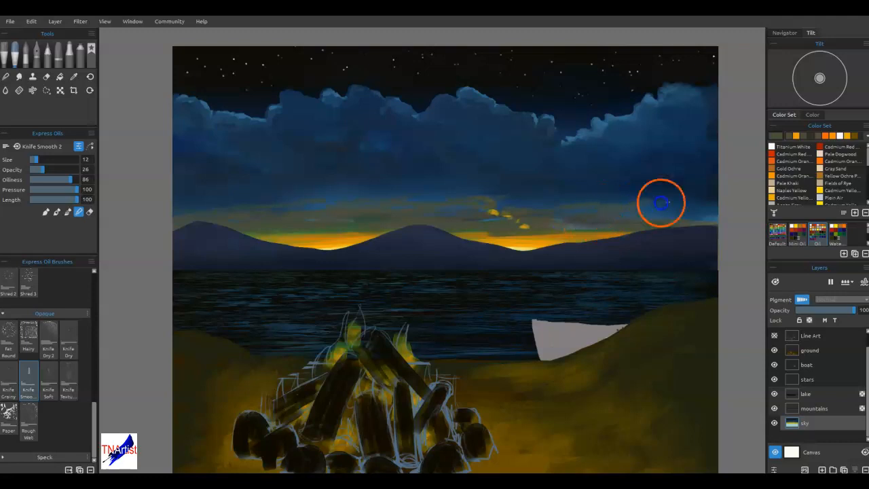
mouse_move(537, 220)
mouse_down()
mouse_move(509, 229)
mouse_move(560, 227)
mouse_move(536, 211)
mouse_move(469, 207)
mouse_up()
drag(417, 206, 466, 211)
mouse_move(355, 220)
mouse_down()
mouse_move(330, 219)
mouse_move(359, 238)
mouse_move(302, 237)
mouse_up()
mouse_move(303, 237)
mouse_down()
mouse_move(320, 237)
mouse_move(298, 236)
mouse_up()
mouse_move(357, 214)
mouse_down()
mouse_move(315, 197)
mouse_move(306, 210)
mouse_move(185, 206)
mouse_up()
mouse_move(266, 226)
mouse_down()
mouse_move(355, 239)
mouse_move(318, 237)
mouse_up()
mouse_move(508, 237)
mouse_down()
mouse_move(546, 235)
mouse_move(510, 240)
mouse_up()
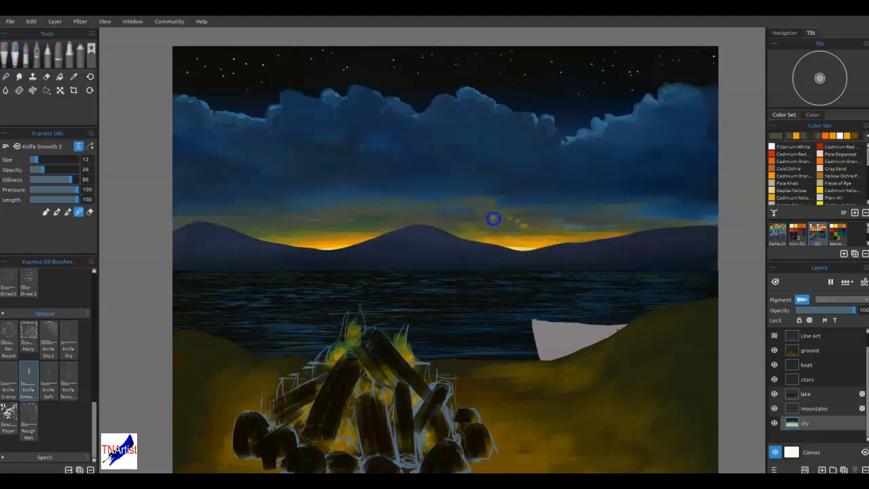
mouse_move(482, 228)
mouse_down()
mouse_move(524, 241)
mouse_move(446, 234)
mouse_move(522, 235)
mouse_up()
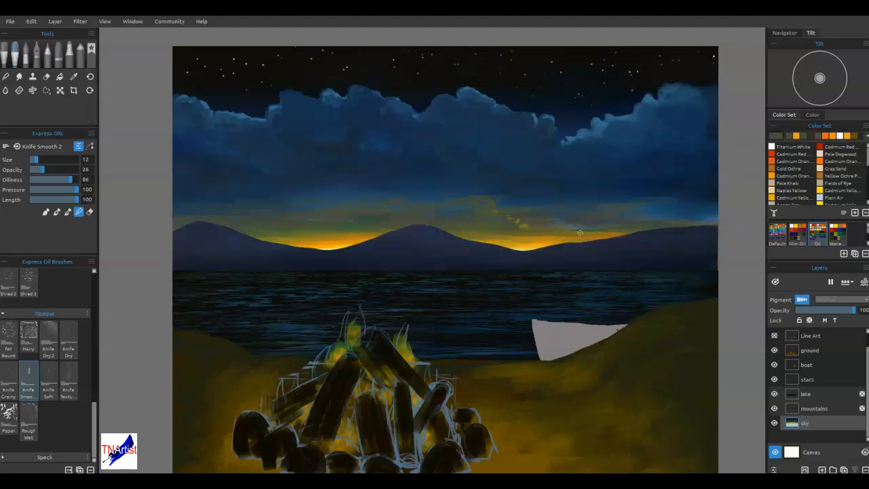
mouse_move(580, 233)
mouse_down()
mouse_move(514, 227)
mouse_move(521, 216)
mouse_up()
mouse_move(466, 214)
mouse_down()
mouse_move(405, 211)
mouse_move(429, 192)
mouse_up()
mouse_move(533, 258)
mouse_down()
mouse_move(494, 250)
mouse_move(538, 244)
mouse_move(452, 224)
mouse_move(499, 225)
mouse_move(438, 225)
mouse_move(495, 223)
mouse_move(465, 223)
mouse_move(503, 210)
mouse_move(529, 227)
mouse_move(489, 212)
mouse_move(481, 204)
mouse_move(488, 199)
mouse_move(517, 220)
mouse_move(472, 184)
mouse_move(419, 214)
mouse_move(354, 229)
mouse_move(490, 192)
mouse_move(420, 184)
mouse_move(558, 172)
mouse_up()
mouse_move(531, 427)
mouse_down()
mouse_move(548, 446)
mouse_move(610, 364)
mouse_move(547, 382)
mouse_move(552, 257)
mouse_move(548, 415)
mouse_move(513, 404)
mouse_move(355, 398)
mouse_move(569, 315)
mouse_move(389, 427)
mouse_move(471, 407)
mouse_move(523, 324)
mouse_up()
mouse_move(483, 206)
mouse_down()
mouse_move(421, 190)
mouse_move(531, 190)
mouse_move(621, 174)
mouse_move(583, 185)
mouse_move(641, 120)
mouse_move(608, 158)
mouse_move(489, 178)
mouse_move(551, 182)
mouse_move(568, 177)
mouse_move(464, 154)
mouse_move(581, 156)
mouse_move(606, 144)
mouse_move(617, 167)
mouse_move(489, 142)
mouse_move(504, 161)
mouse_move(538, 164)
mouse_up()
mouse_move(616, 113)
mouse_down()
mouse_move(601, 135)
mouse_move(582, 123)
mouse_move(570, 137)
mouse_move(514, 130)
mouse_up()
mouse_move(682, 101)
mouse_down()
mouse_move(613, 113)
mouse_move(592, 136)
mouse_up()
mouse_move(487, 256)
mouse_down()
mouse_move(432, 227)
mouse_move(428, 242)
mouse_move(404, 250)
mouse_move(233, 242)
mouse_move(247, 258)
mouse_move(353, 248)
mouse_move(687, 264)
mouse_up()
mouse_move(596, 130)
mouse_down()
mouse_move(585, 100)
mouse_move(556, 97)
mouse_up()
Step: Sample the dark night-sky colour and outline a dark cloud in front of the leftmost blue cloud
alt+click(560, 89)
mouse_move(334, 187)
mouse_down()
mouse_move(343, 184)
mouse_move(254, 143)
mouse_move(271, 145)
mouse_up()
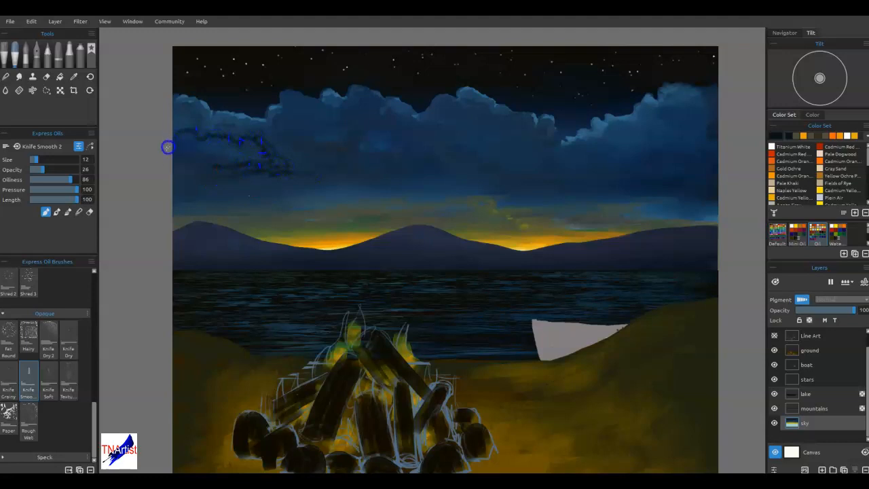
drag(200, 178, 273, 175)
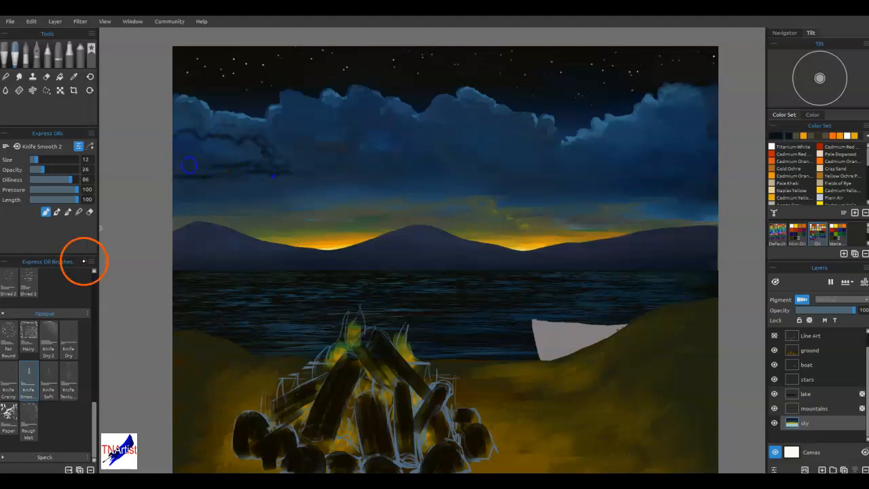
Step: Fill the outlined cloud with dark colour using Cloud Brush 1, trailing a thin wisp toward the middle of the sky
click(96, 284)
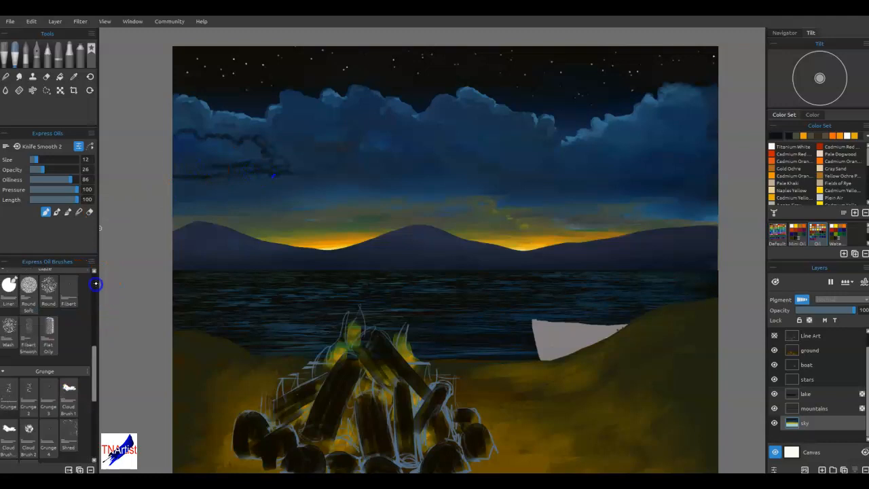
click(95, 283)
mouse_move(94, 304)
mouse_down()
mouse_move(96, 384)
mouse_move(74, 367)
mouse_up()
click(69, 367)
mouse_move(180, 153)
mouse_down()
mouse_move(188, 158)
mouse_move(197, 140)
mouse_move(330, 163)
mouse_move(270, 163)
mouse_move(197, 138)
mouse_move(234, 163)
mouse_move(201, 151)
mouse_move(374, 162)
mouse_up()
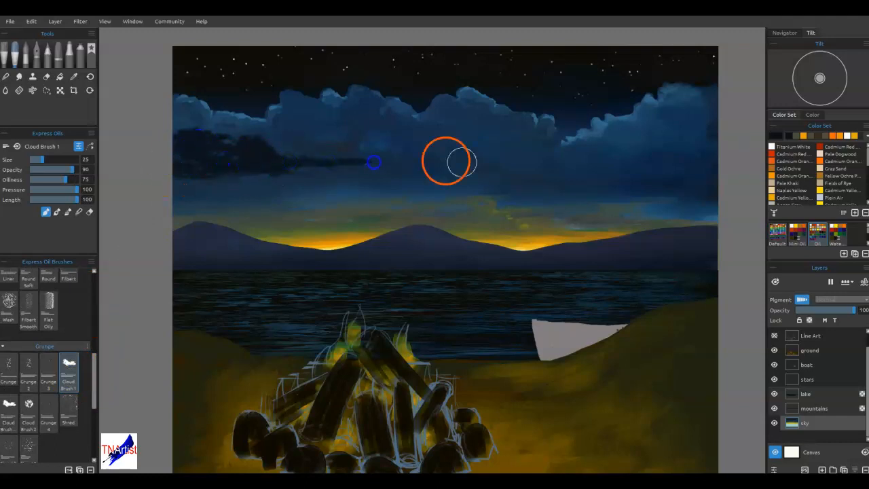
Step: Blend the dark cloud and its trailing wisp into the surrounding blue using Cloud Brush 1
key(n)
drag(319, 164, 375, 162)
mouse_move(278, 156)
mouse_down()
mouse_move(257, 134)
mouse_move(246, 144)
mouse_move(241, 135)
mouse_move(179, 143)
mouse_up()
mouse_move(227, 161)
mouse_down()
mouse_move(327, 170)
mouse_move(362, 169)
mouse_move(263, 166)
mouse_move(412, 164)
mouse_move(191, 177)
mouse_move(169, 169)
mouse_move(184, 151)
mouse_move(243, 161)
mouse_move(167, 175)
mouse_move(401, 167)
mouse_up()
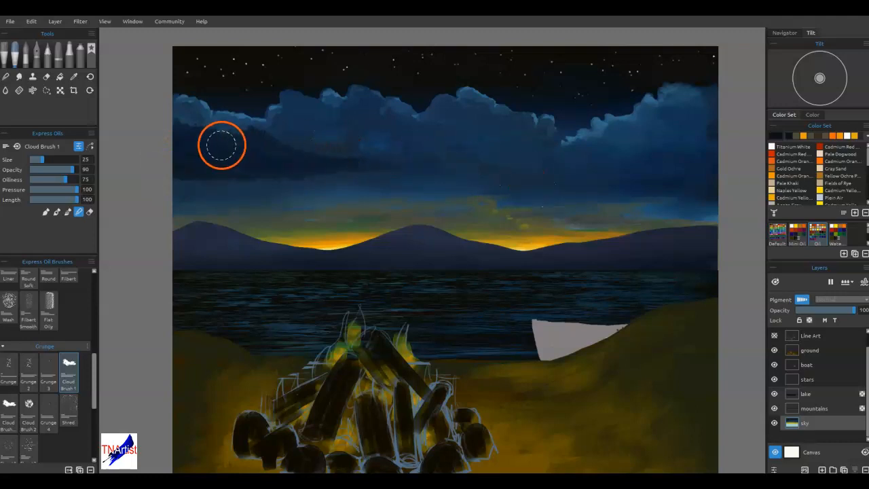
Step: Soften the upper part of the dark cloud by blending with the Flat group's Knife Smooth 2 brush at size 16
drag(95, 365, 91, 324)
click(9, 350)
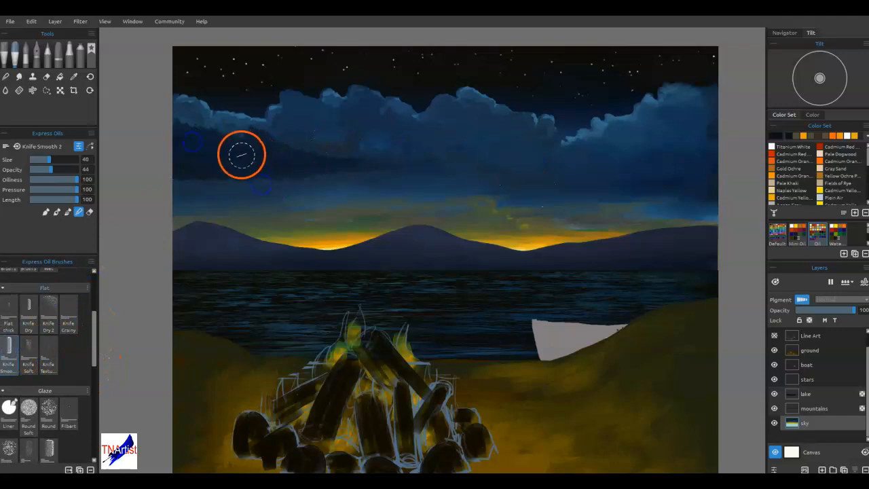
key(bracketleft)
key(bracketleft)
key(bracketleft)
key(bracketleft)
key(bracketleft)
key(bracketleft)
key(bracketleft)
key(bracketleft)
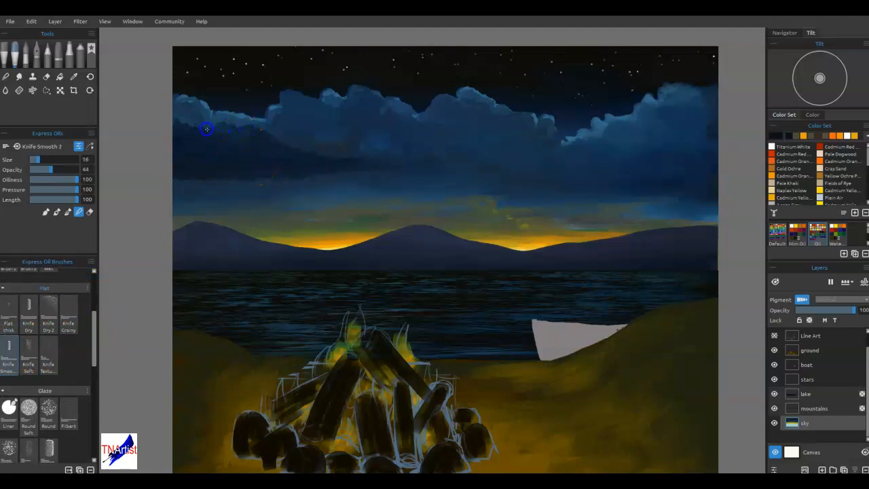
drag(199, 128, 182, 108)
click(192, 142)
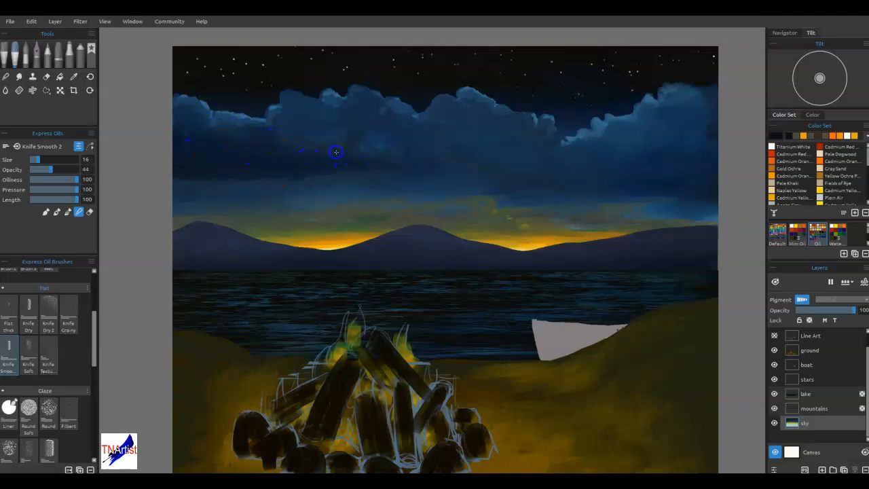
Step: Blend the underside and trailing end of the dark cloud into the blue sky with horizontal strokes
mouse_move(351, 136)
mouse_down()
mouse_move(325, 134)
mouse_move(215, 179)
mouse_move(183, 182)
mouse_up()
drag(248, 178, 392, 169)
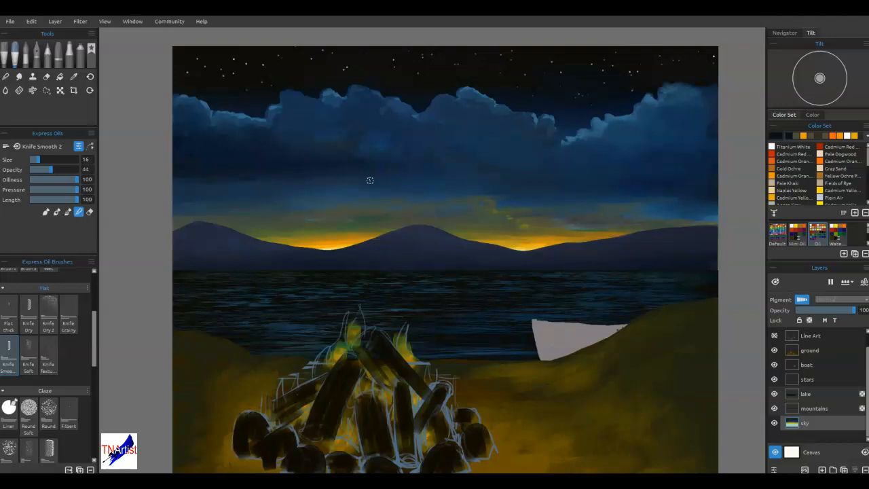
mouse_move(288, 185)
mouse_down()
mouse_move(222, 177)
mouse_move(271, 178)
mouse_up()
drag(330, 180, 400, 173)
mouse_move(258, 170)
mouse_down()
mouse_move(236, 177)
mouse_move(244, 178)
mouse_up()
drag(504, 189, 505, 187)
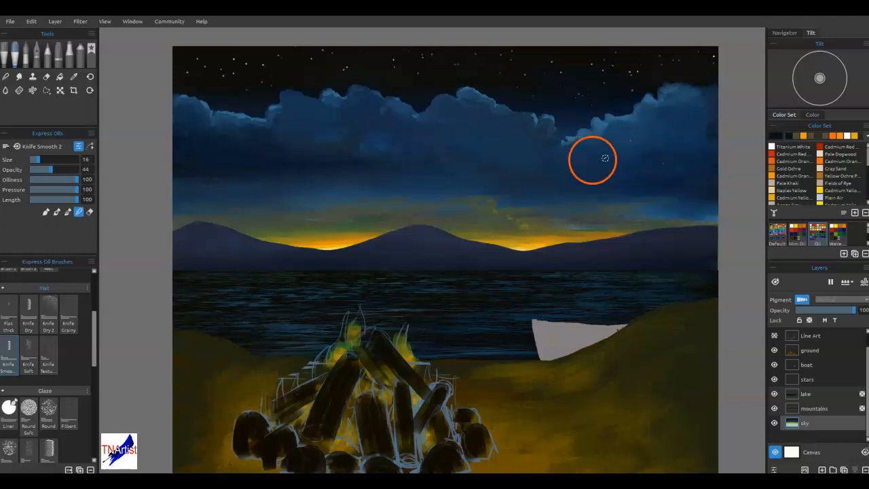
Step: Paint dark cloud clumps beneath the right-hand cloud and a thin dark band toward the middle of the sky using Cloud Brush 1
mouse_move(94, 362)
mouse_down()
mouse_move(93, 330)
mouse_move(93, 394)
mouse_up()
click(69, 387)
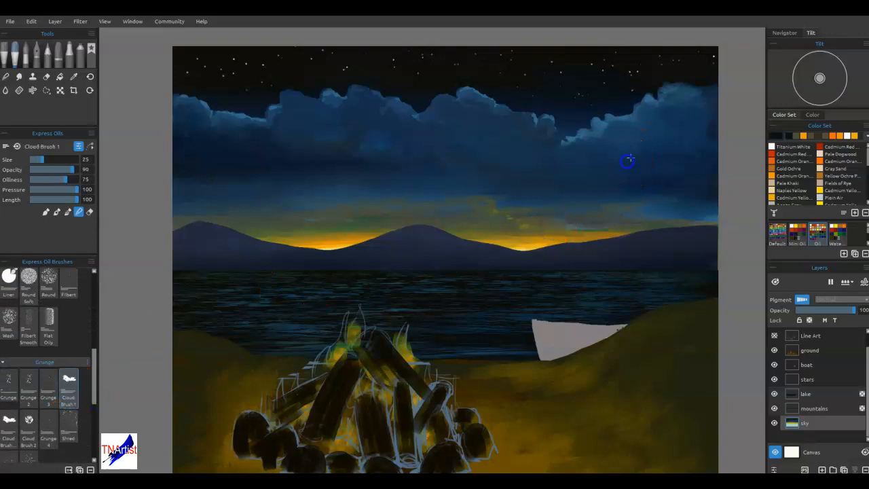
key(b)
mouse_move(643, 148)
mouse_down()
mouse_move(606, 157)
mouse_move(541, 162)
mouse_move(710, 161)
mouse_move(693, 158)
mouse_move(702, 143)
mouse_move(690, 137)
mouse_move(668, 153)
mouse_move(672, 130)
mouse_move(648, 155)
mouse_up()
drag(536, 163, 596, 161)
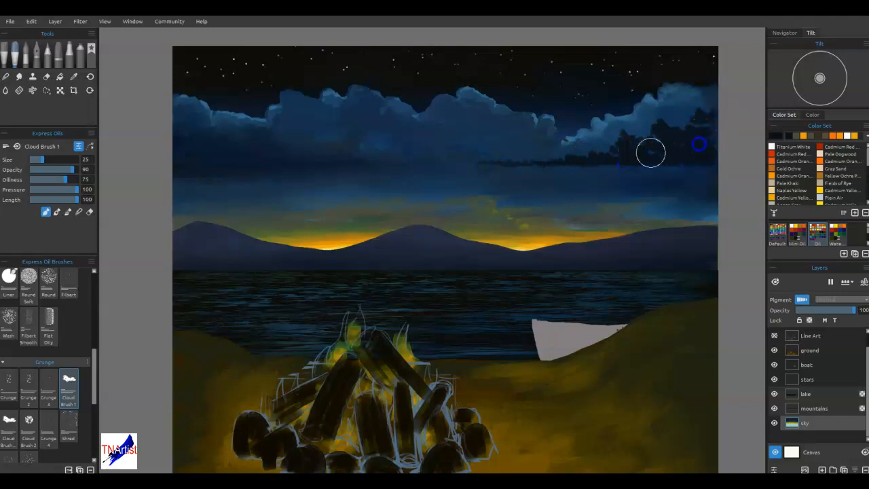
mouse_move(515, 159)
mouse_down()
mouse_move(489, 140)
mouse_move(498, 157)
mouse_move(402, 162)
mouse_up()
Step: Paint a small, thin dark cloud below the band, just above the sunset glow
click(595, 192)
drag(584, 189, 477, 191)
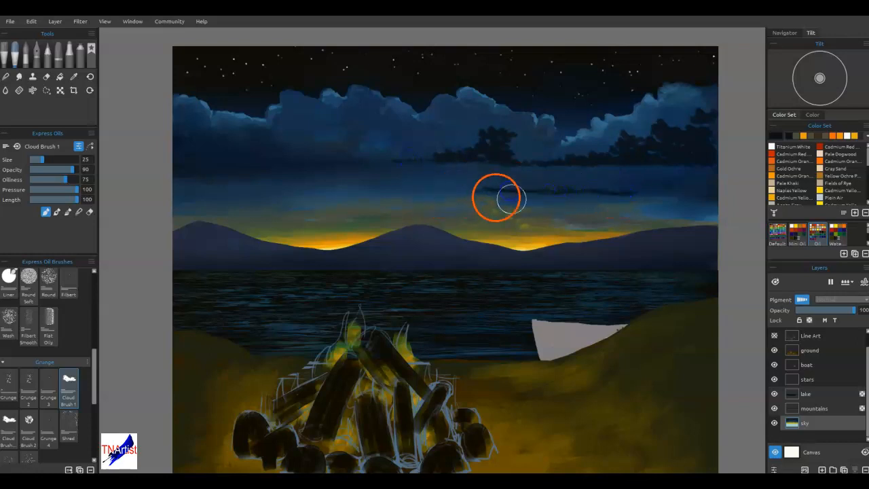
drag(548, 184, 542, 189)
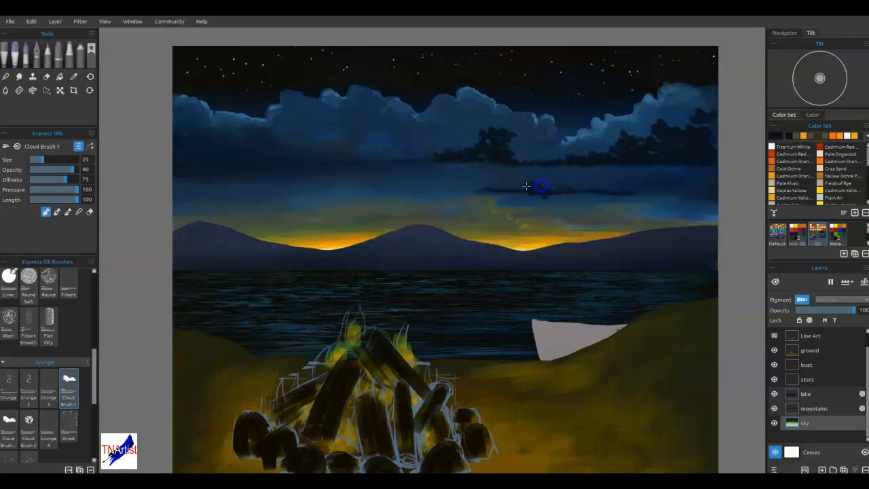
Step: Blend the new dark clumps into the upper clouds with the Flat group's Knife Smooth 2 brush at size 16
click(95, 338)
click(9, 416)
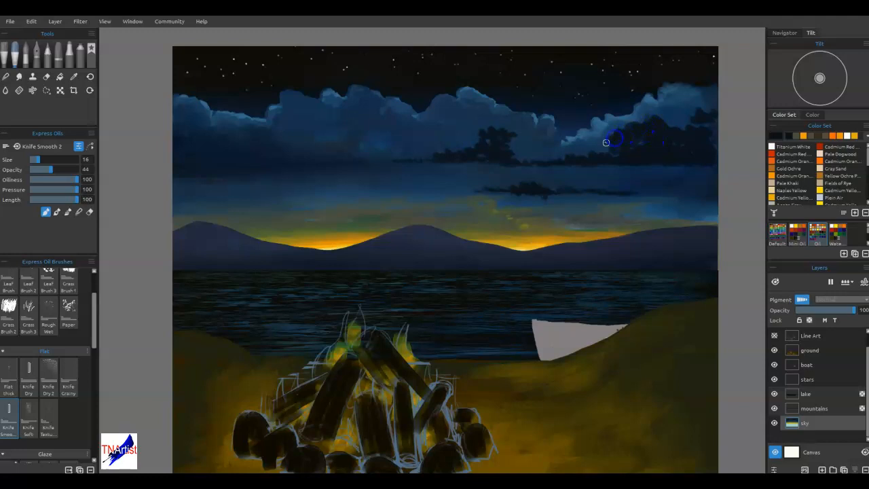
click(79, 211)
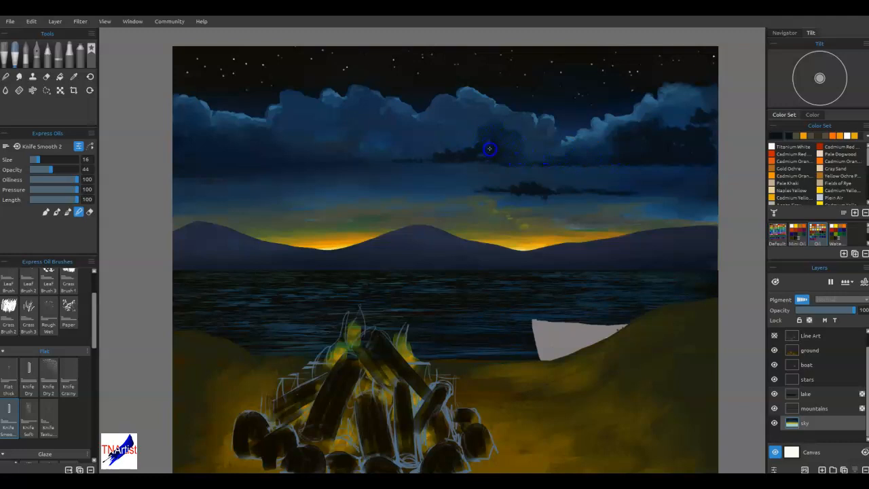
click(493, 143)
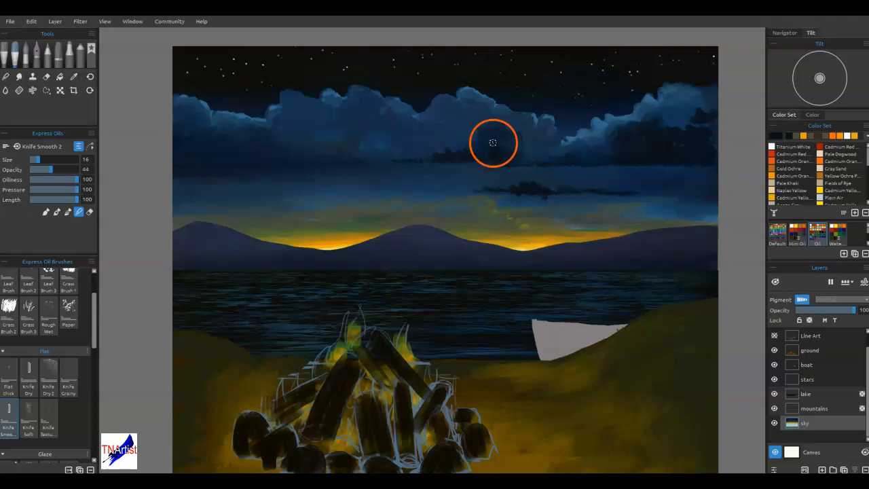
Step: Enlarge the blending brush to size 20 and smooth the dark band and the right-hand cloud's shaded underside
key(bracketright)
mouse_move(498, 151)
mouse_down()
mouse_move(529, 157)
mouse_move(519, 144)
mouse_move(467, 156)
mouse_move(533, 161)
mouse_move(497, 163)
mouse_move(708, 163)
mouse_up()
mouse_move(584, 169)
mouse_down()
mouse_move(694, 165)
mouse_move(415, 164)
mouse_move(470, 161)
mouse_move(442, 157)
mouse_move(456, 146)
mouse_move(414, 160)
mouse_move(494, 156)
mouse_move(498, 142)
mouse_move(523, 143)
mouse_move(496, 138)
mouse_move(522, 130)
mouse_move(502, 139)
mouse_move(567, 143)
mouse_up()
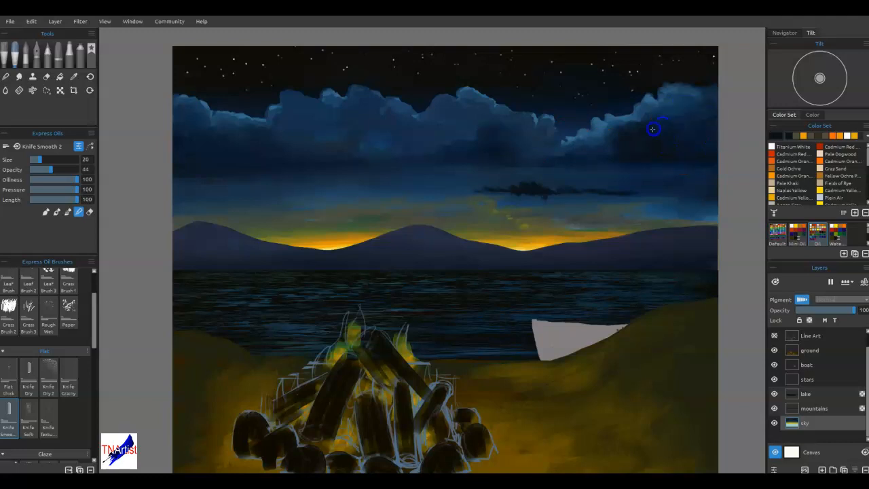
mouse_move(628, 141)
mouse_down()
mouse_move(657, 151)
mouse_move(614, 152)
mouse_up()
click(706, 142)
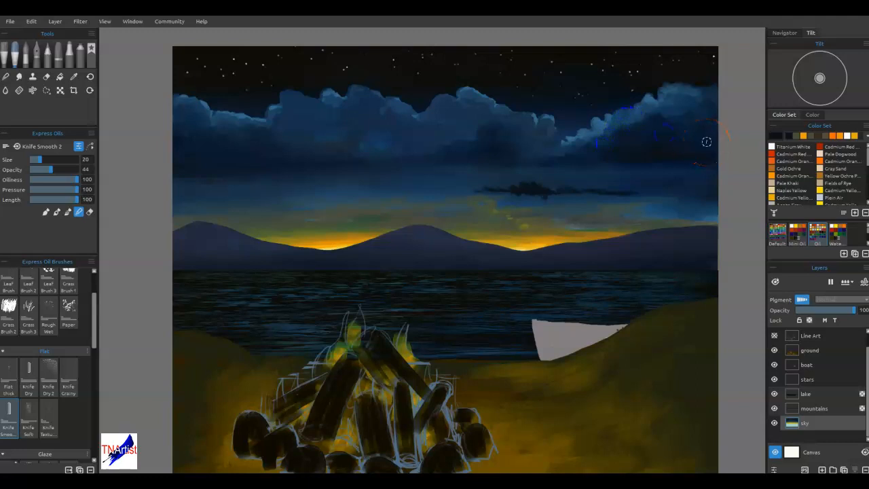
Step: Soften the small low cloud into the surrounding sky with horizontal blending strokes
mouse_move(560, 193)
mouse_down()
mouse_move(507, 199)
mouse_move(570, 201)
mouse_move(529, 203)
mouse_up()
drag(633, 193, 591, 194)
drag(449, 191, 574, 195)
mouse_move(523, 201)
mouse_down()
mouse_move(647, 201)
mouse_move(520, 198)
mouse_move(621, 196)
mouse_up()
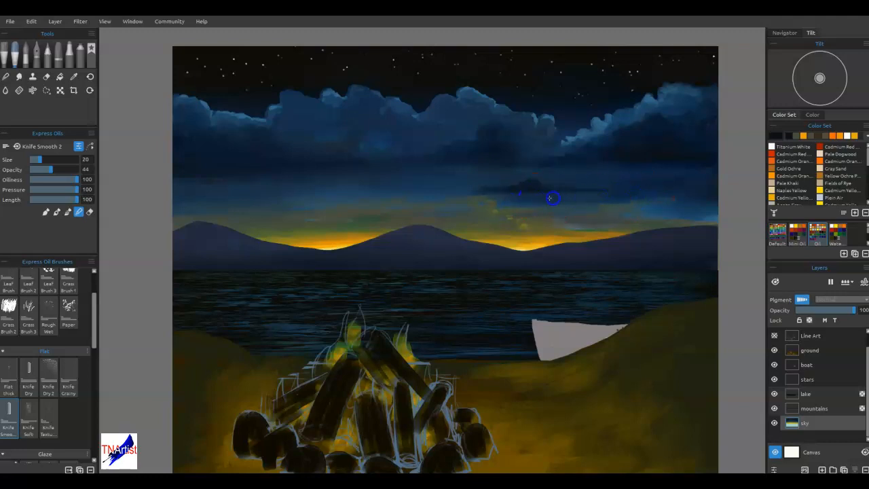
Step: Blend the right-hand cloud's shadow into its lit edge and smooth the transition beneath it
drag(616, 139, 629, 121)
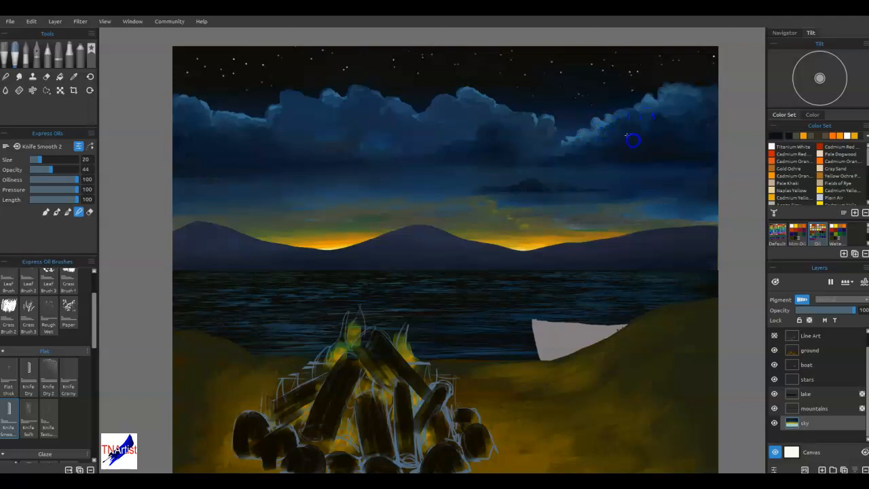
click(508, 159)
mouse_move(622, 178)
mouse_down()
mouse_move(613, 157)
mouse_move(699, 157)
mouse_move(678, 152)
mouse_move(659, 160)
mouse_move(720, 163)
mouse_move(605, 160)
mouse_up()
click(553, 194)
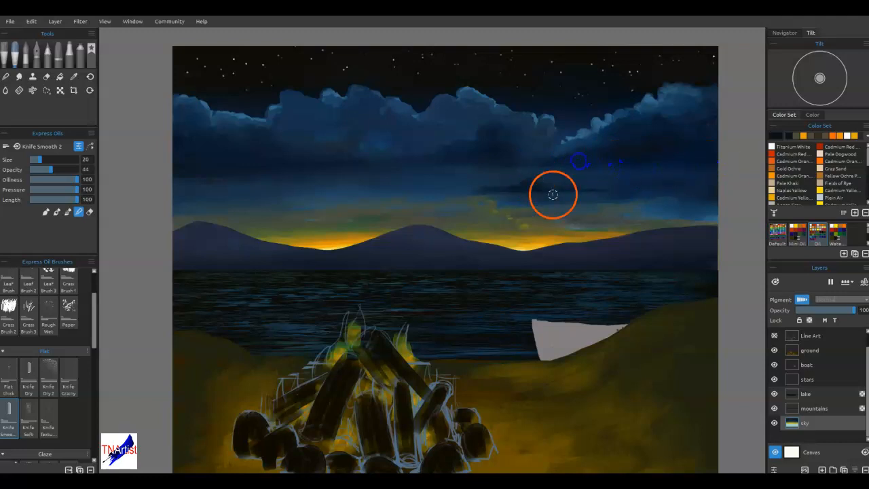
Step: Smooth the remaining dark patch and ends of the low cloud into the blue sky above the horizon
drag(523, 185, 451, 192)
drag(479, 192, 525, 182)
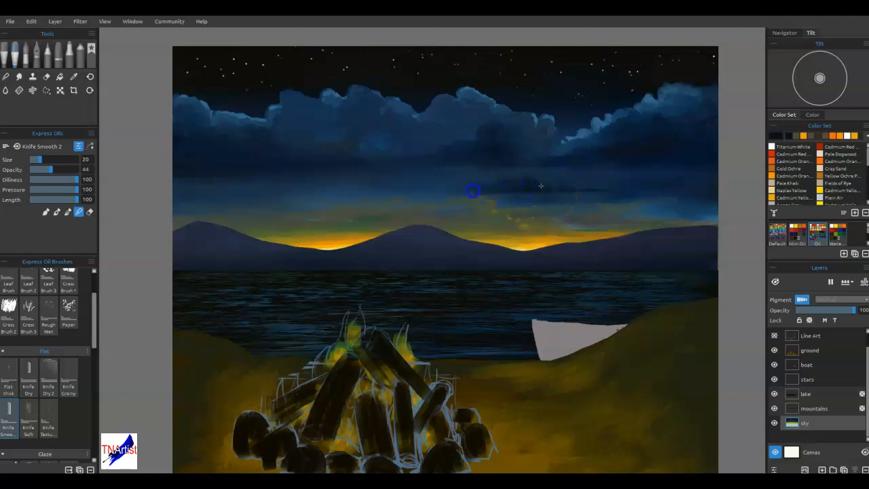
click(490, 189)
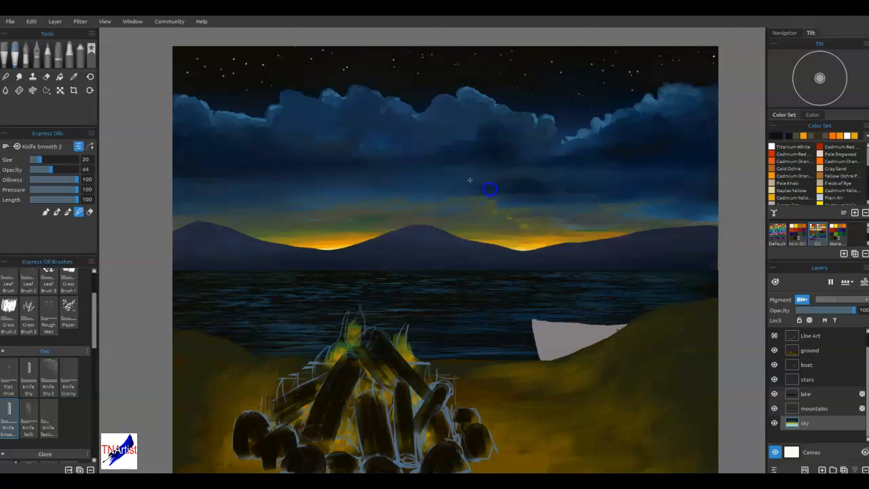
click(406, 193)
mouse_move(619, 189)
mouse_down()
mouse_move(631, 191)
mouse_move(510, 180)
mouse_up()
drag(669, 190, 693, 204)
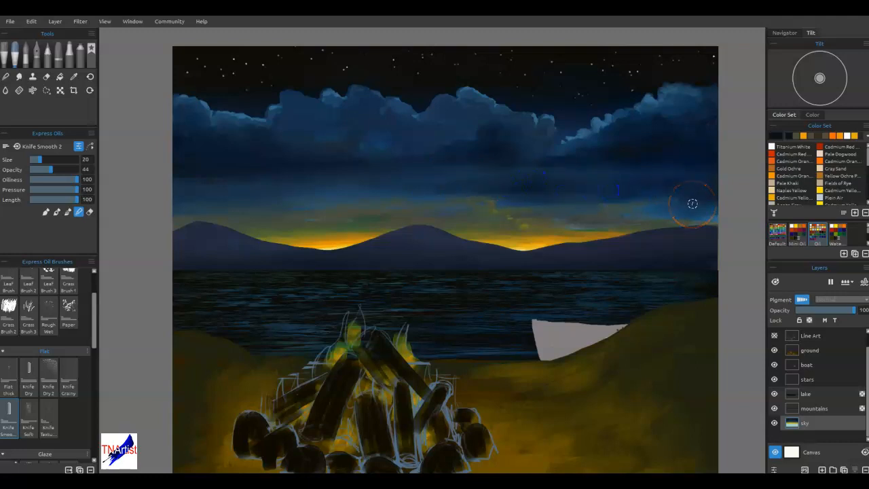
mouse_move(490, 186)
mouse_down()
mouse_move(568, 189)
mouse_move(523, 188)
mouse_up()
Step: Touch up the blending across the middle and right-hand clouds and save the painting
click(472, 232)
drag(576, 116, 586, 139)
click(515, 162)
key(ctrl+s)
drag(471, 142, 474, 143)
mouse_move(436, 158)
mouse_down()
mouse_move(471, 157)
mouse_move(423, 157)
mouse_up()
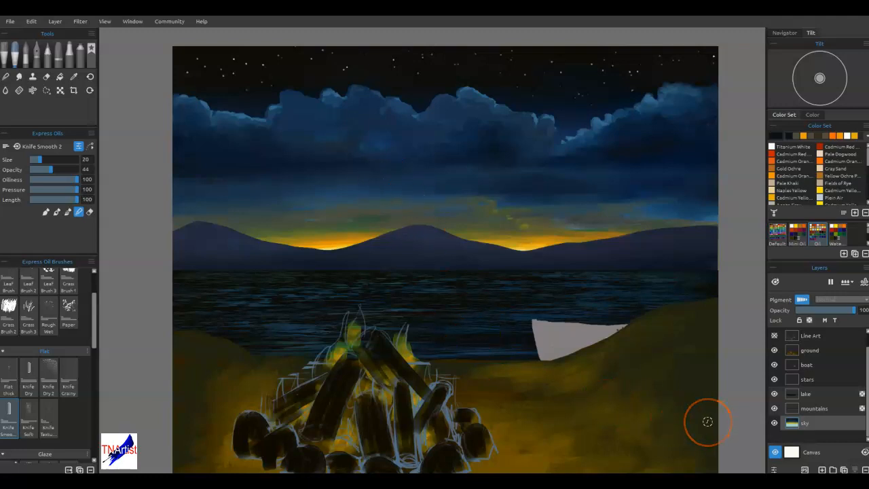
Step: Activate the boat layer with its transparency locked and paint the boat's near edge with an ochre sampled from the campfire
scroll(446, 346, down, 3)
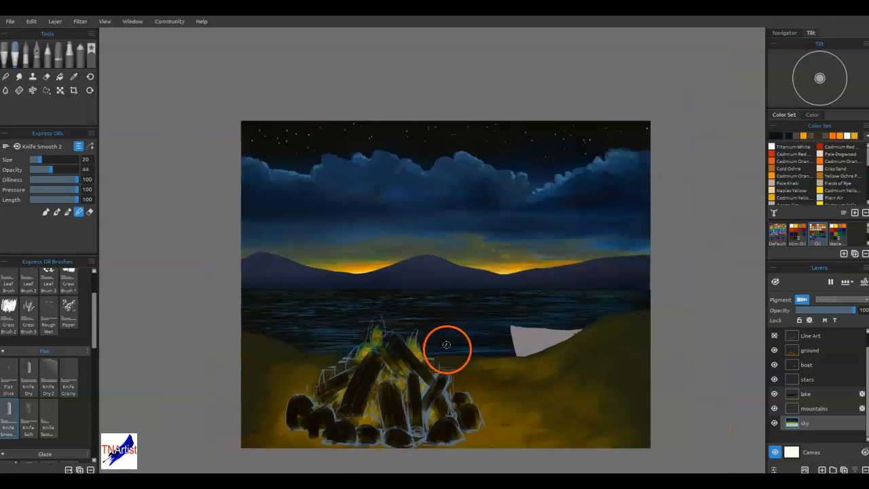
drag(466, 367, 471, 274)
scroll(448, 285, up, 4)
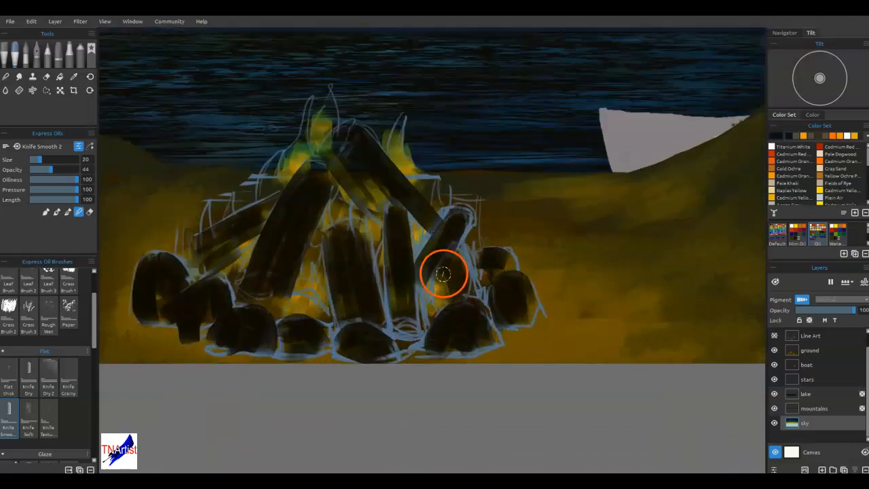
scroll(447, 267, down, 3)
mouse_move(471, 235)
mouse_down()
mouse_move(469, 334)
mouse_move(402, 335)
mouse_move(456, 328)
mouse_move(446, 330)
mouse_up()
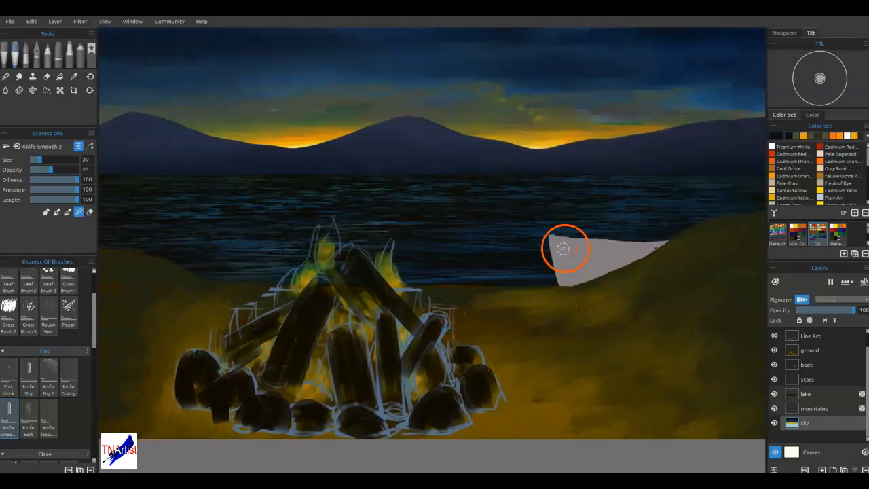
click(814, 365)
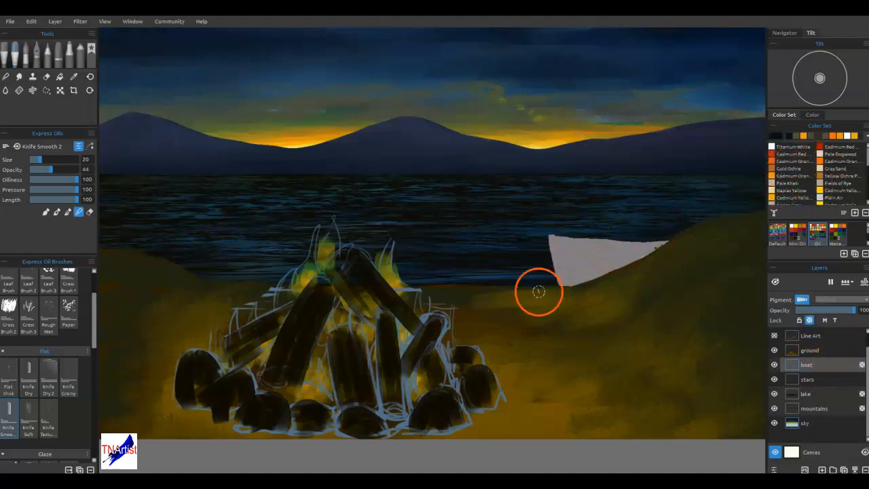
key(i)
alt+click(320, 376)
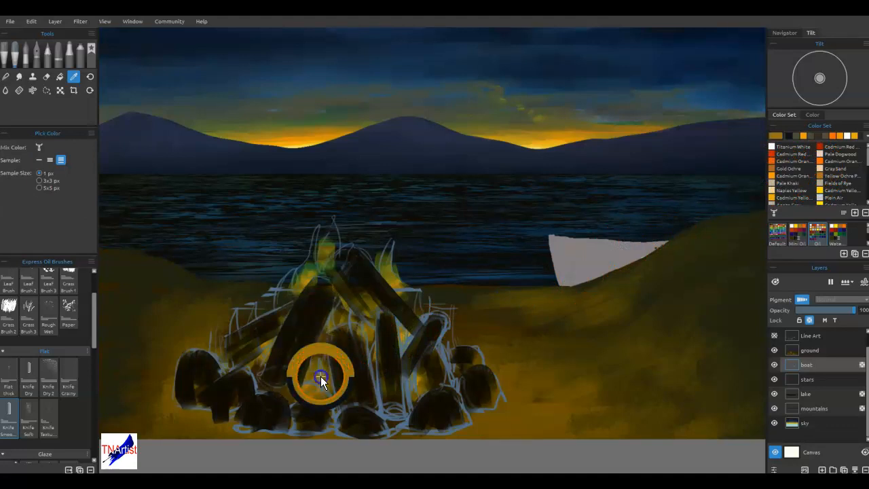
drag(551, 241, 568, 292)
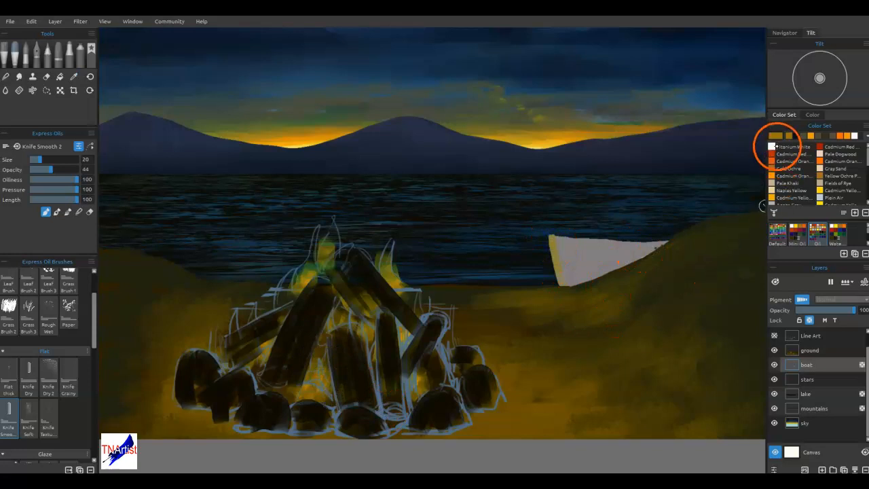
Step: Lighten the boat's near edge with vertical strokes of Naples Yellow
click(775, 190)
drag(552, 237, 567, 285)
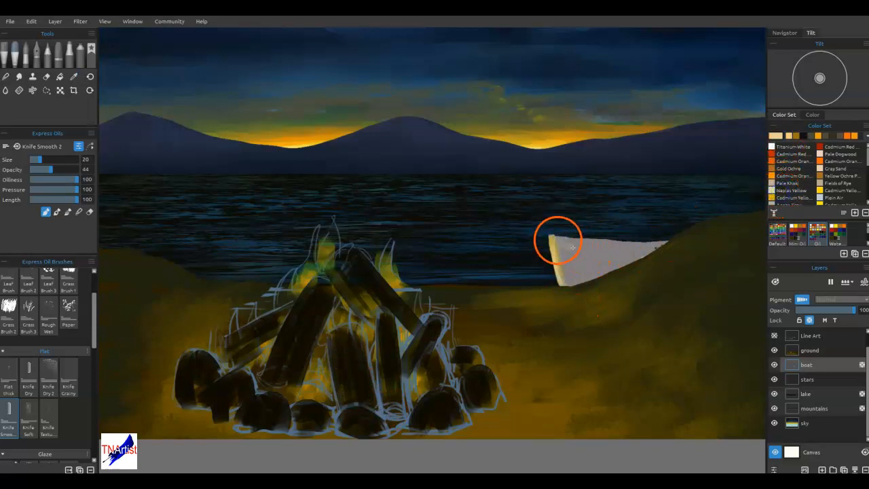
drag(558, 239, 566, 285)
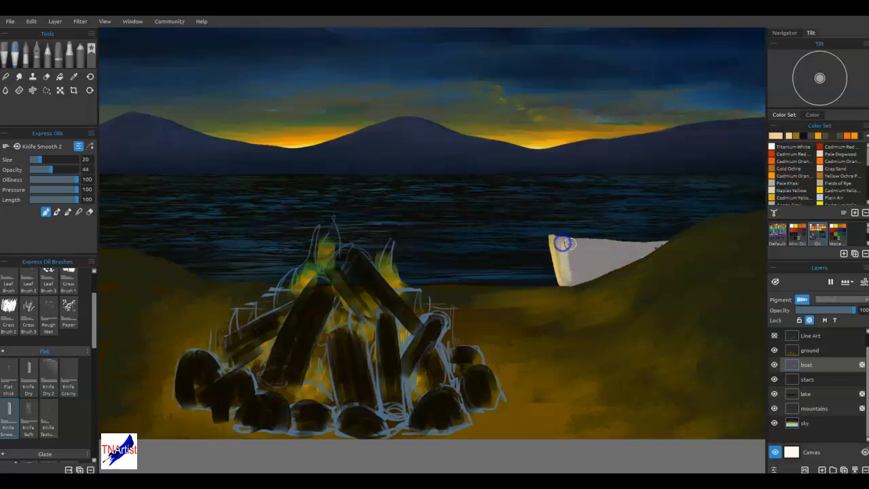
Step: Cover the boat's hull with lengthwise Naples Yellow strokes
mouse_move(565, 239)
mouse_down()
mouse_move(566, 273)
mouse_move(637, 277)
mouse_up()
mouse_move(568, 265)
mouse_down()
mouse_move(619, 262)
mouse_move(564, 264)
mouse_move(637, 248)
mouse_up()
mouse_move(565, 245)
mouse_down()
mouse_move(640, 244)
mouse_move(563, 239)
mouse_move(751, 235)
mouse_up()
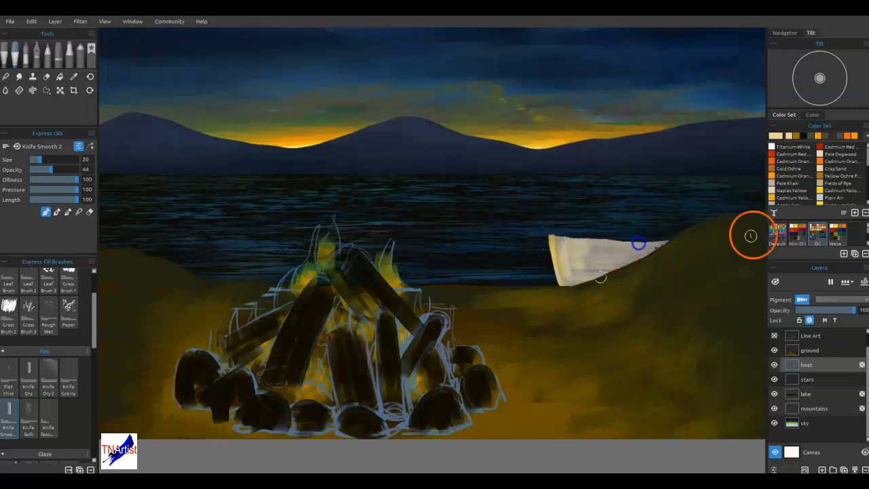
mouse_move(556, 239)
mouse_down()
mouse_move(583, 239)
mouse_move(608, 259)
mouse_move(600, 283)
mouse_move(638, 281)
mouse_up()
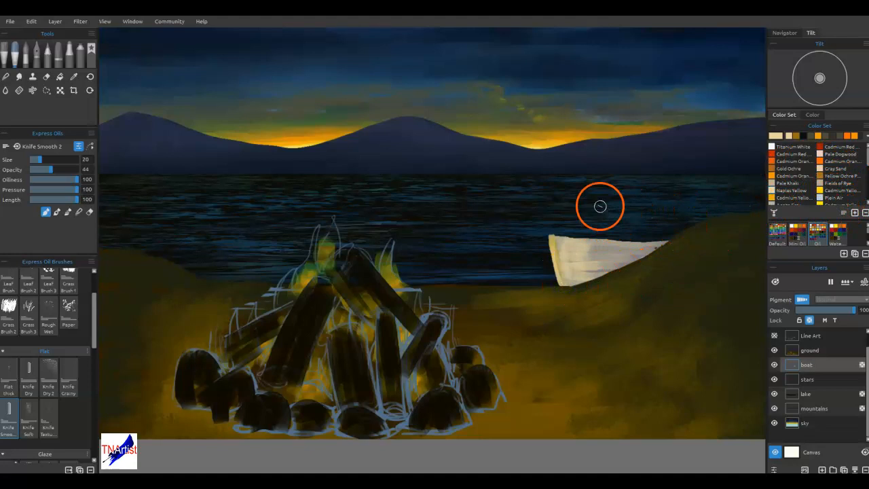
Step: Sample the mountain colour and adjust it to the grey-teal #374446
alt+click(471, 157)
click(778, 137)
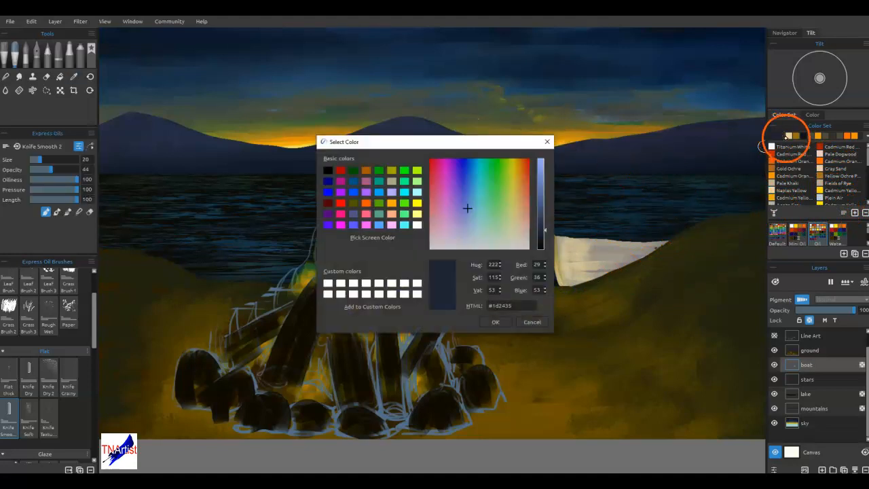
click(471, 222)
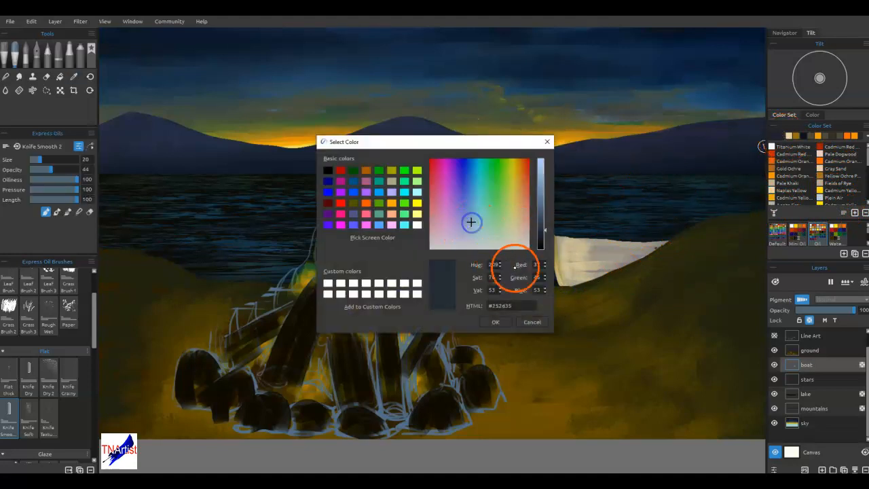
click(543, 223)
click(477, 221)
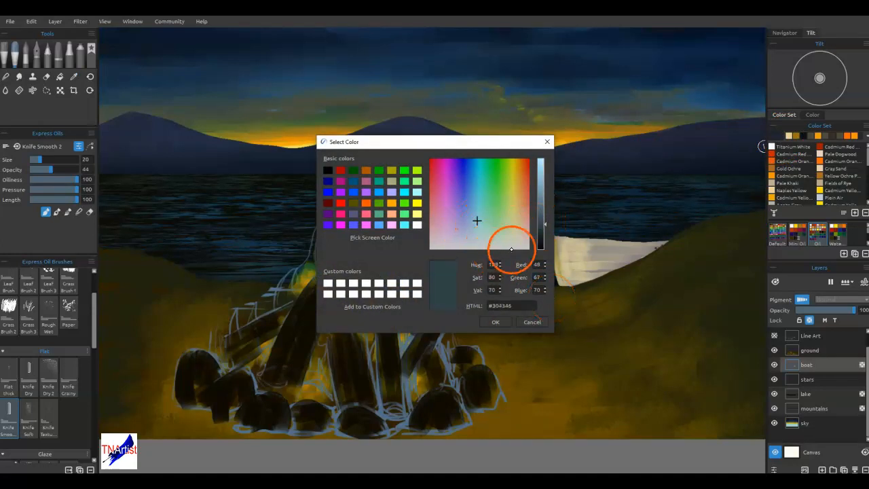
click(477, 230)
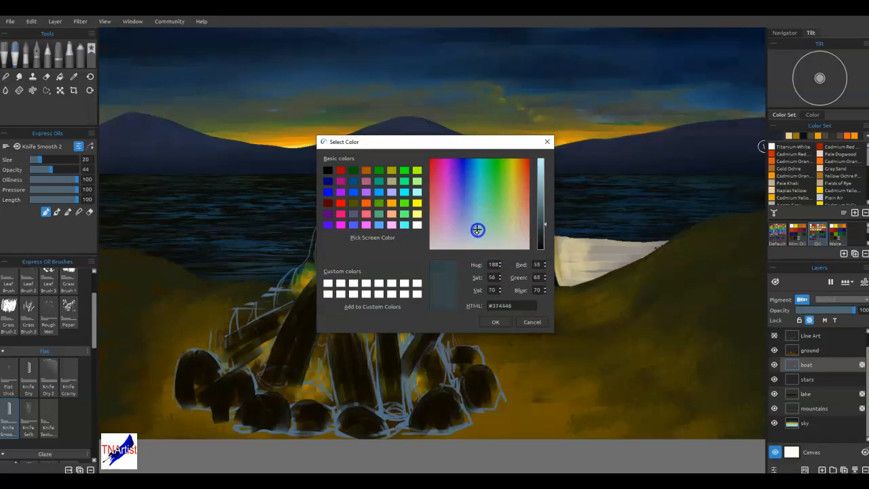
click(485, 323)
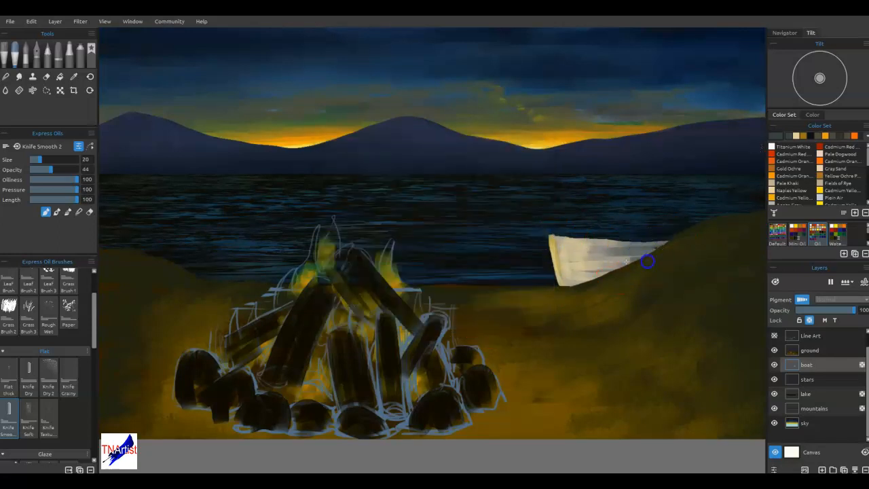
Step: Shade the far end of the boat's hull with grey-teal strokes, fading toward the lit near end
mouse_move(682, 241)
mouse_down()
mouse_move(651, 239)
mouse_move(683, 246)
mouse_move(648, 249)
mouse_move(680, 251)
mouse_move(653, 252)
mouse_move(671, 260)
mouse_move(575, 267)
mouse_move(655, 268)
mouse_move(613, 268)
mouse_up()
mouse_move(665, 255)
mouse_down()
mouse_move(676, 246)
mouse_move(571, 233)
mouse_up()
mouse_move(658, 244)
mouse_down()
mouse_move(650, 244)
mouse_move(748, 267)
mouse_up()
mouse_move(639, 241)
mouse_down()
mouse_move(611, 274)
mouse_move(588, 266)
mouse_up()
drag(661, 264, 598, 259)
drag(666, 251, 598, 259)
mouse_move(659, 249)
mouse_down()
mouse_move(613, 245)
mouse_move(686, 240)
mouse_up()
drag(552, 235, 693, 245)
Step: Reduce the brush to size 10 and draw a dark line down the hull just inside the boat's near edge
click(779, 168)
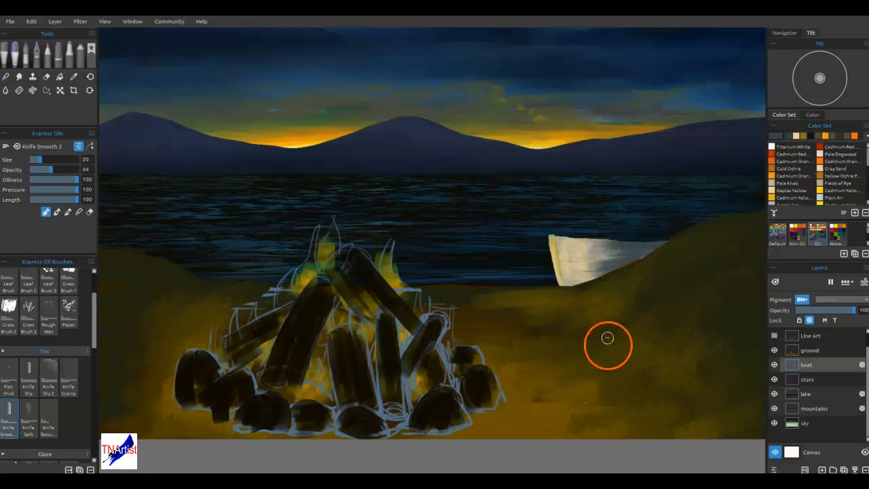
key(bracketleft)
drag(557, 237, 570, 286)
mouse_move(558, 237)
mouse_down()
mouse_move(585, 319)
mouse_move(558, 242)
mouse_move(573, 292)
mouse_up()
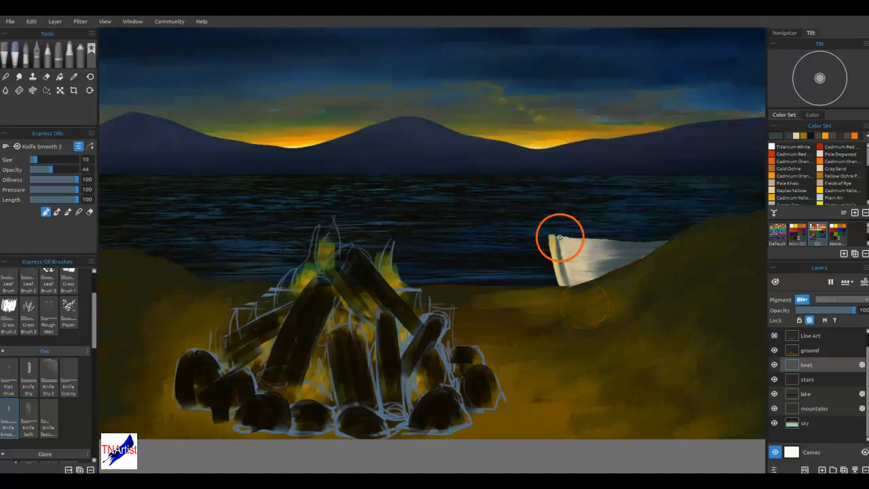
Step: Paint a cadmium red stripe along the boat's upper rim with the brush at opacity 12 and size 18
click(772, 154)
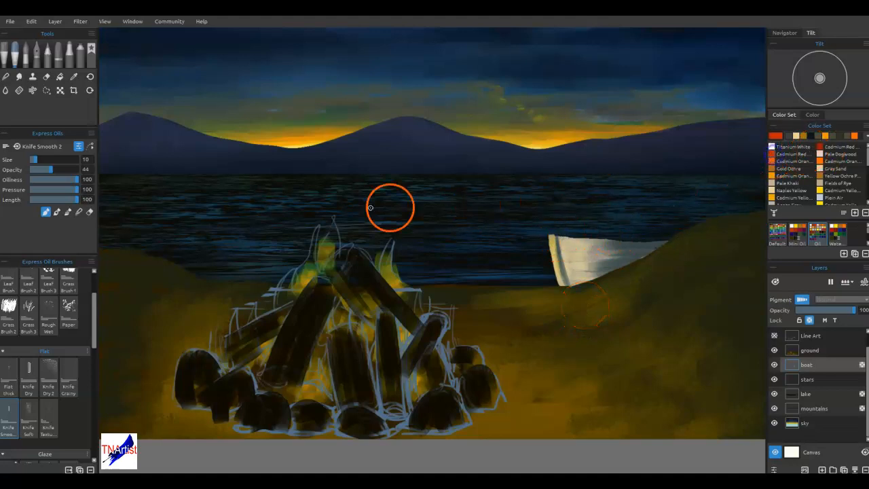
drag(42, 169, 36, 170)
key(bracketright)
key(bracketright)
key(bracketright)
key(bracketright)
drag(557, 238, 727, 239)
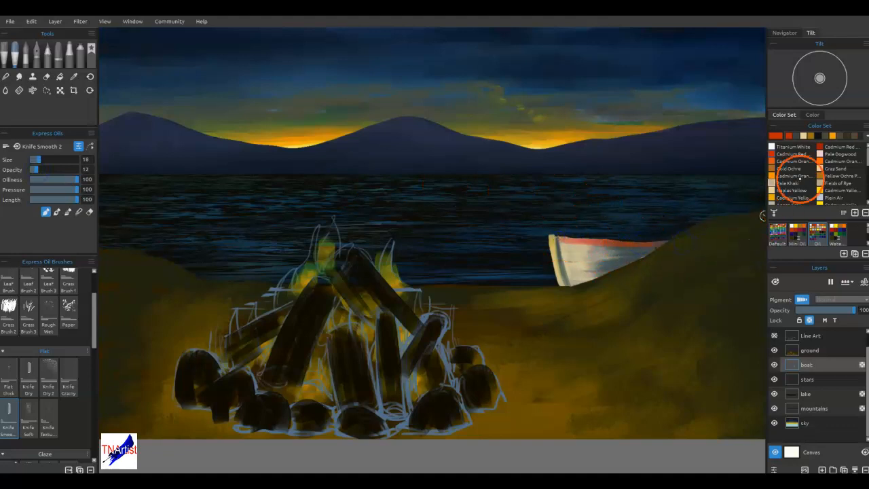
Step: Darken the cadmium red in the colour picker to a deep red for shading the boat's rim
double_click(775, 136)
drag(540, 234, 541, 246)
click(496, 322)
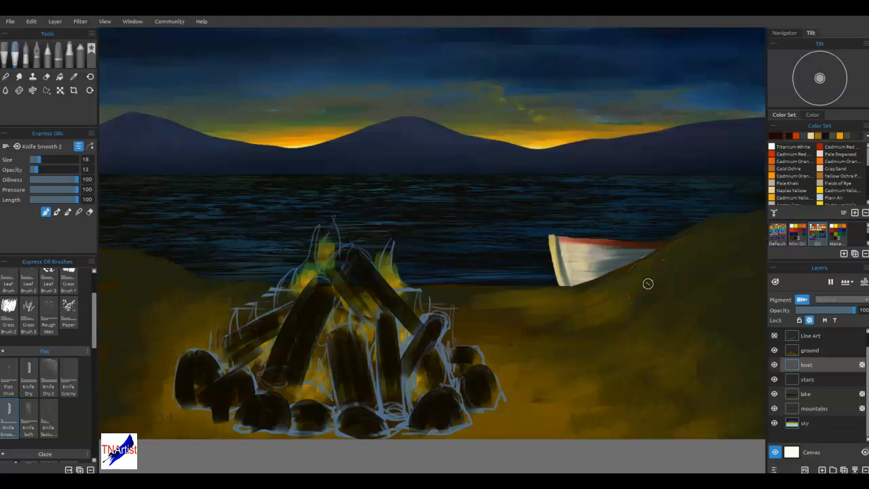
Step: Sample the dark blue of the lake and tint the boat's rim and hull with it at brush size 18
key(alt)
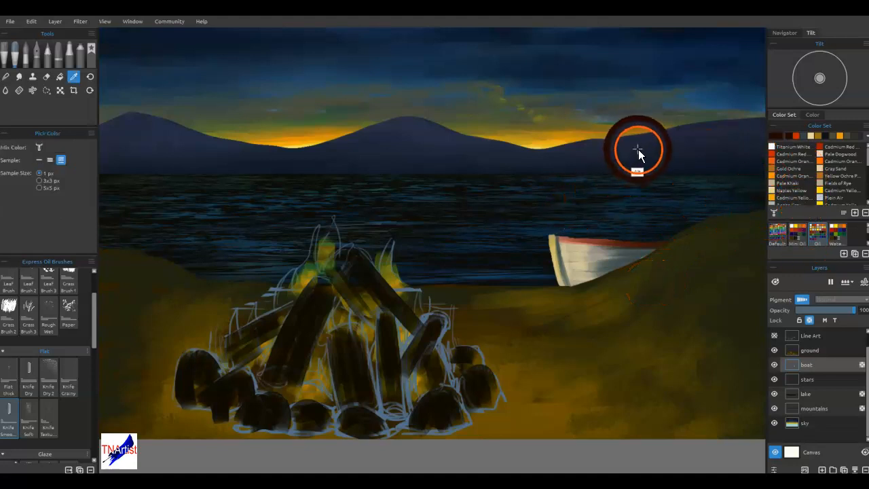
alt+click(595, 200)
click(673, 211)
mouse_move(679, 246)
mouse_down()
mouse_move(654, 247)
mouse_move(664, 246)
mouse_move(663, 255)
mouse_move(677, 234)
mouse_move(663, 253)
mouse_move(670, 265)
mouse_move(662, 254)
mouse_move(694, 250)
mouse_move(505, 247)
mouse_move(690, 237)
mouse_move(452, 234)
mouse_move(699, 250)
mouse_move(555, 252)
mouse_up()
Step: Enlarge the brush to 45 and shade the hull with the dark blue, strongest at the boat's far end
key(bracketright)
key(bracketright)
key(bracketright)
key(bracketright)
key(bracketright)
mouse_move(677, 265)
mouse_down()
mouse_move(607, 274)
mouse_move(604, 247)
mouse_move(747, 224)
mouse_up()
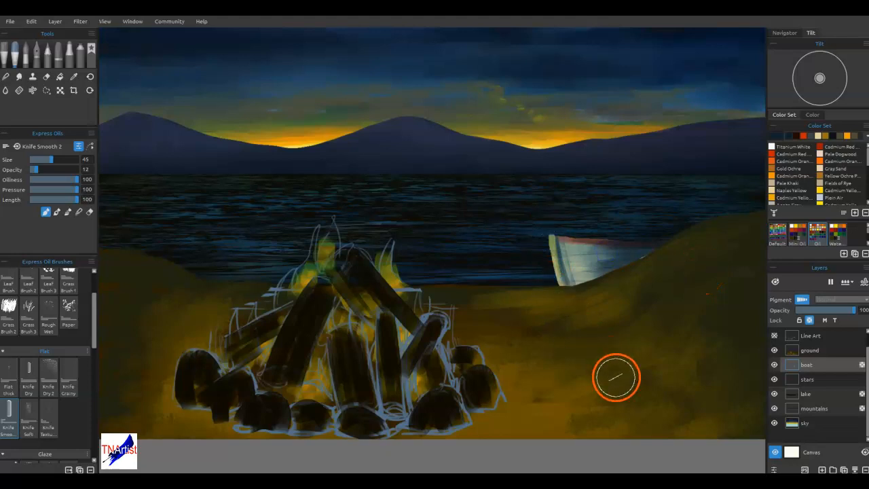
mouse_move(572, 259)
mouse_down()
mouse_move(603, 269)
mouse_move(653, 260)
mouse_move(607, 294)
mouse_move(622, 322)
mouse_up()
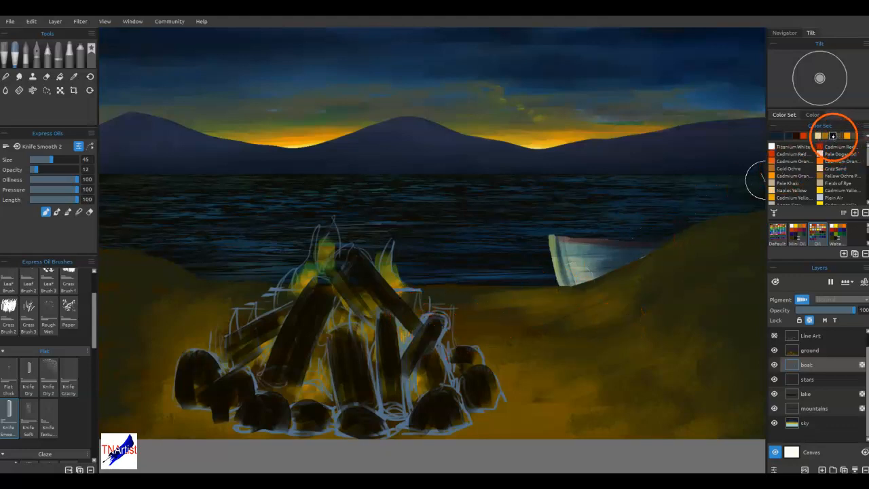
Step: Pick the recent pale cream colour, reduce the brush to 8, and paint highlights on the boat's near edge and the adjoining hull
click(820, 137)
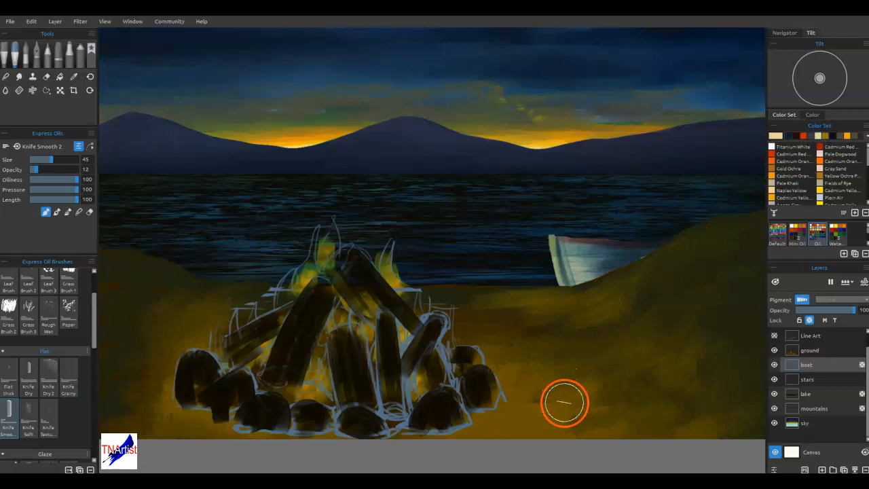
key(bracketleft)
key(bracketleft)
key(bracketleft)
key(bracketleft)
key(bracketleft)
key(bracketleft)
key(bracketleft)
key(bracketleft)
key(bracketleft)
key(bracketleft)
key(bracketleft)
key(bracketleft)
key(bracketleft)
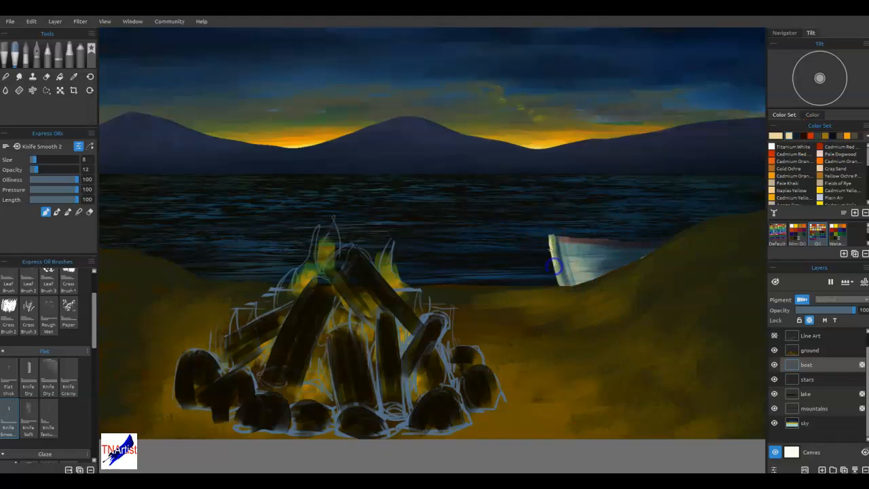
mouse_move(559, 291)
mouse_down()
mouse_move(548, 234)
mouse_move(559, 286)
mouse_up()
drag(578, 282, 571, 260)
Step: Soften the cream highlights into the hull with Knife Dry 2 in blend mode at size 14
click(48, 377)
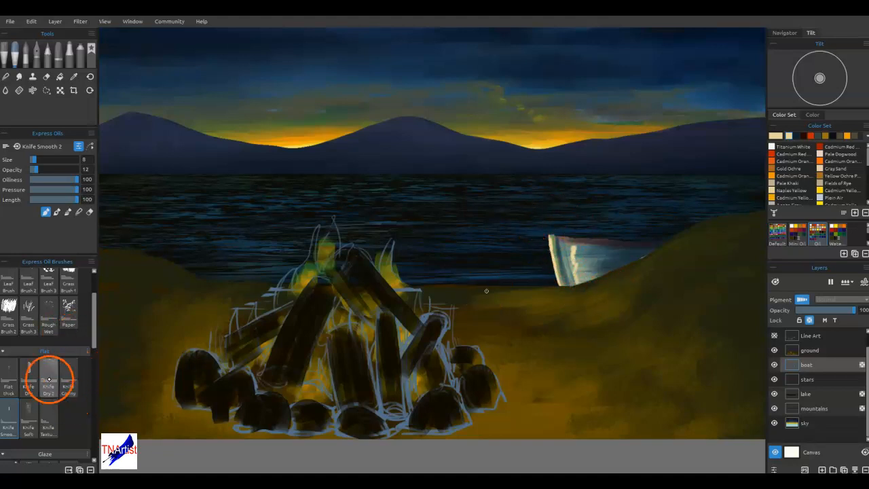
mouse_move(549, 278)
mouse_down()
mouse_move(556, 300)
mouse_move(577, 273)
mouse_move(570, 250)
mouse_move(587, 253)
mouse_move(568, 248)
mouse_move(592, 248)
mouse_move(571, 256)
mouse_up()
key(n)
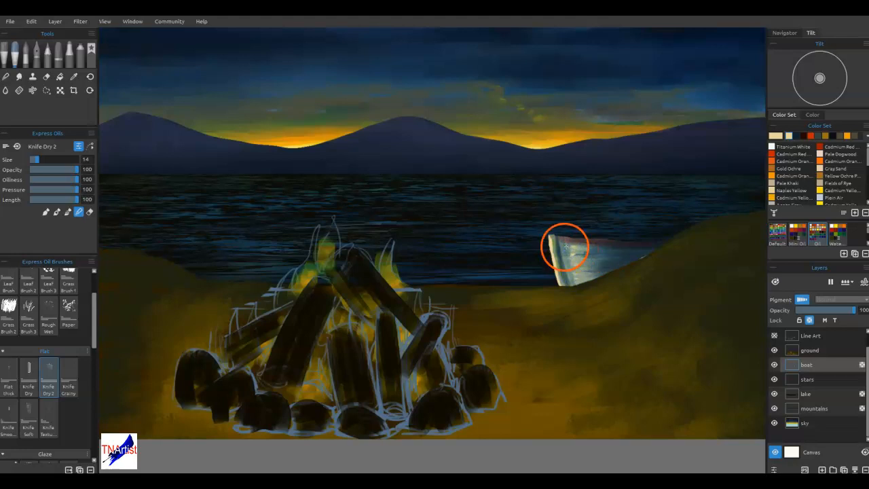
Step: Turn off the boat layer's transparency lock and blend the boat's near edge, upper rim and far end
click(811, 319)
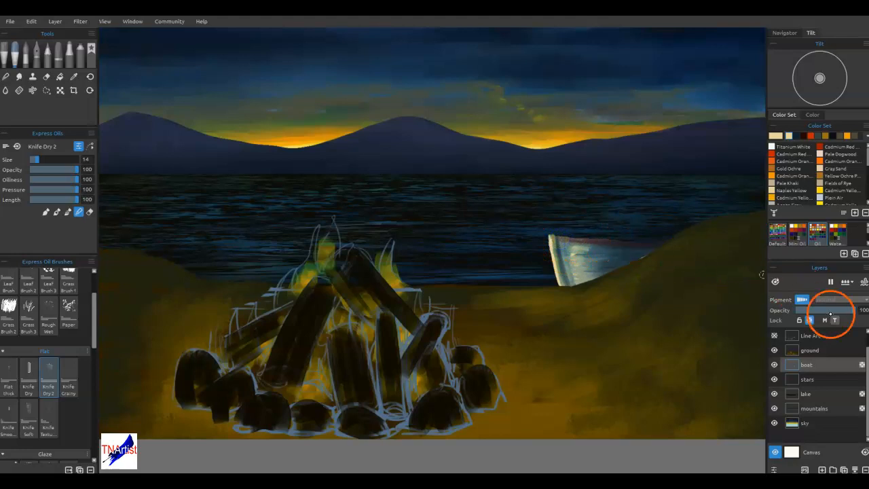
click(561, 237)
mouse_move(557, 237)
mouse_down()
mouse_move(644, 240)
mouse_move(550, 241)
mouse_up()
drag(559, 285, 596, 283)
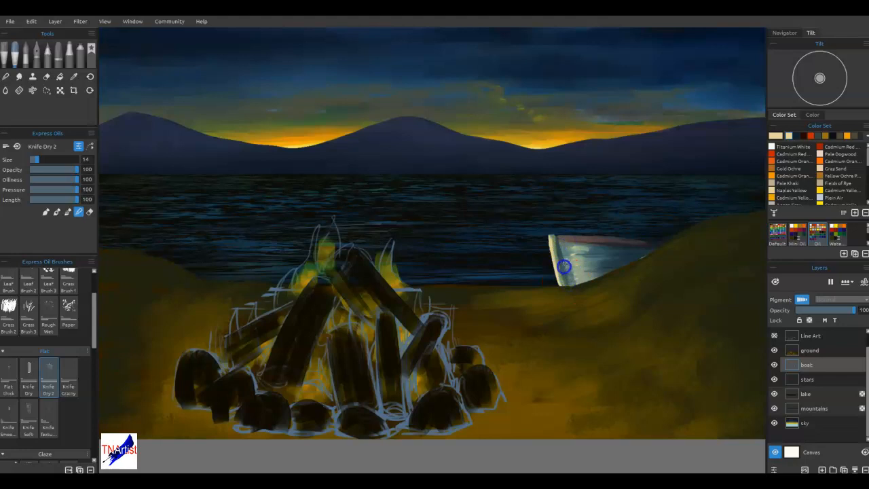
mouse_move(566, 258)
mouse_down()
mouse_move(582, 271)
mouse_move(619, 266)
mouse_move(610, 277)
mouse_move(553, 240)
mouse_up()
drag(562, 282, 555, 236)
mouse_move(636, 236)
mouse_down()
mouse_move(619, 239)
mouse_move(643, 243)
mouse_move(613, 241)
mouse_move(677, 243)
mouse_up()
drag(625, 249, 648, 249)
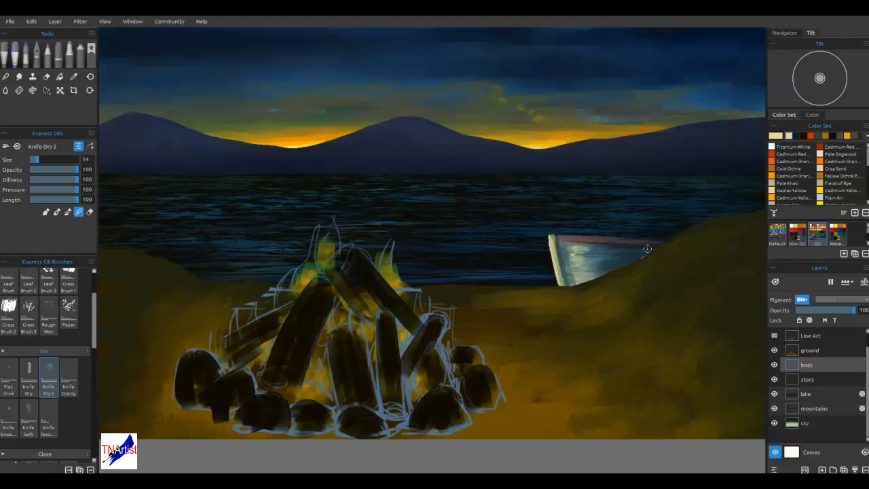
Step: Blend the sand on the ground layer beside the slope below the boat with Knife Dry 2
click(821, 351)
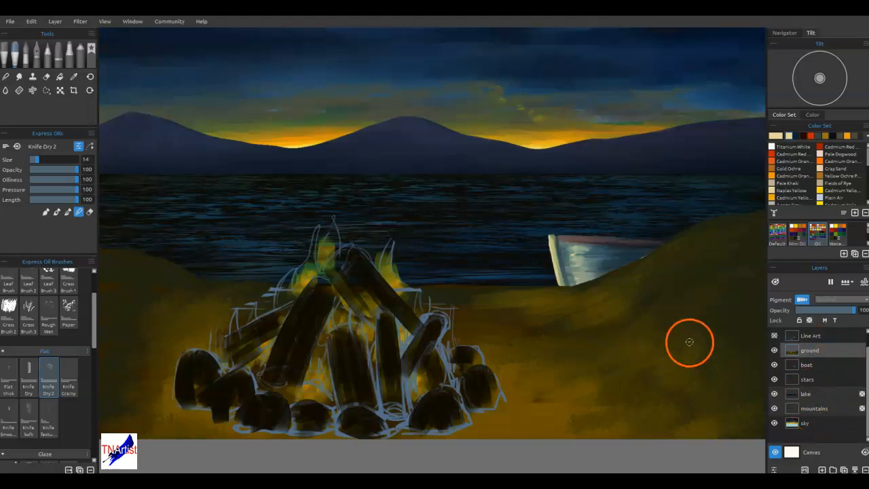
scroll(678, 329, down, 2)
mouse_move(668, 328)
mouse_down()
mouse_move(596, 328)
mouse_move(615, 335)
mouse_move(589, 343)
mouse_up()
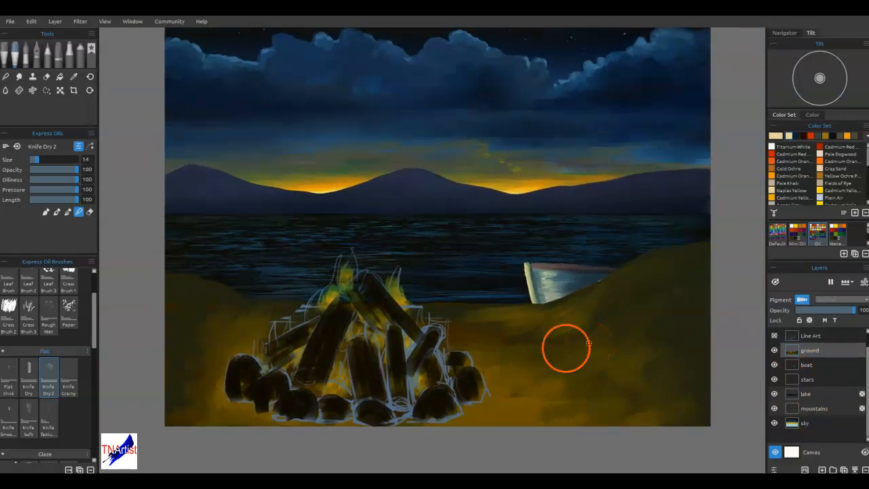
Step: Choose Grass Brush 1, sample the dark colour of the right bank and shift its hue to a dark green
scroll(40, 317, up, 1)
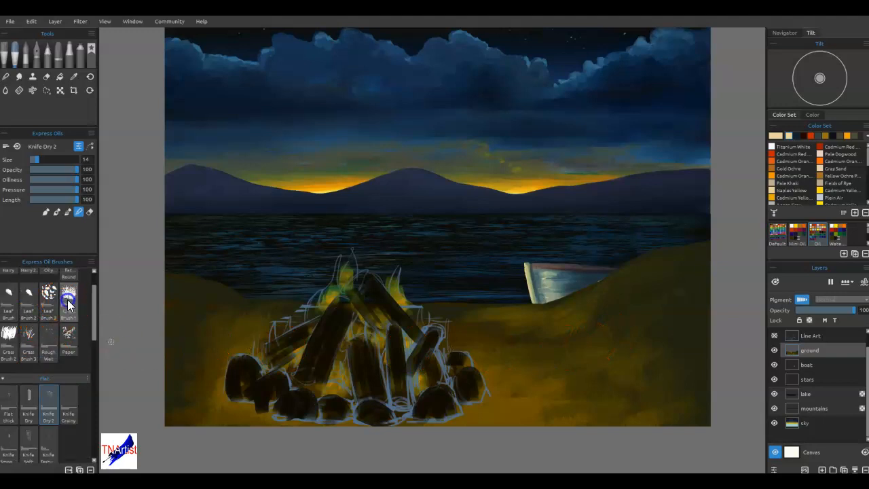
click(68, 299)
drag(680, 319, 701, 292)
alt+click(669, 311)
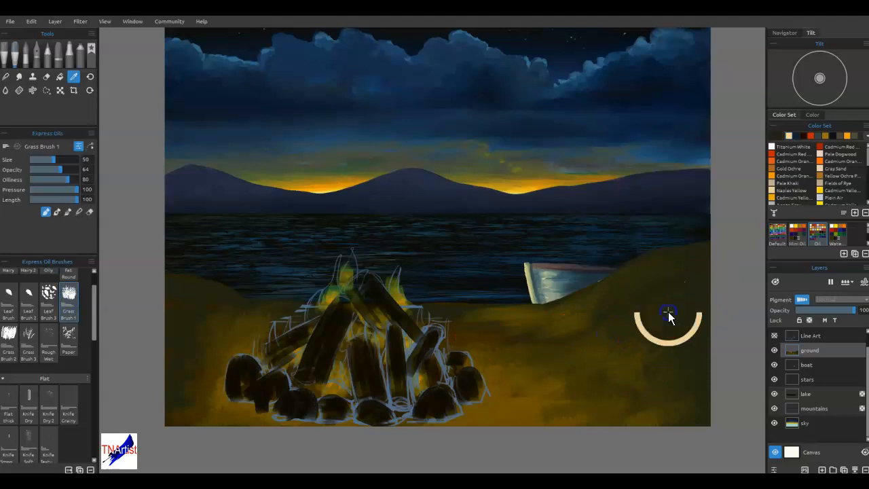
click(774, 135)
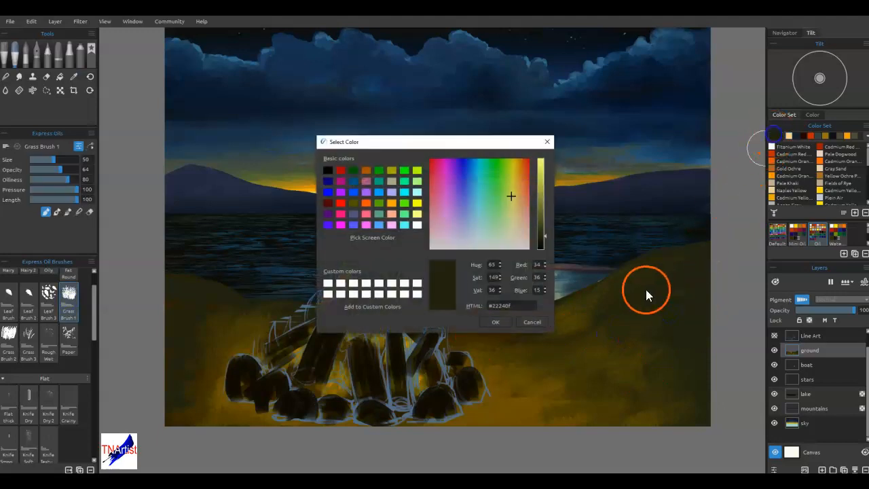
click(504, 197)
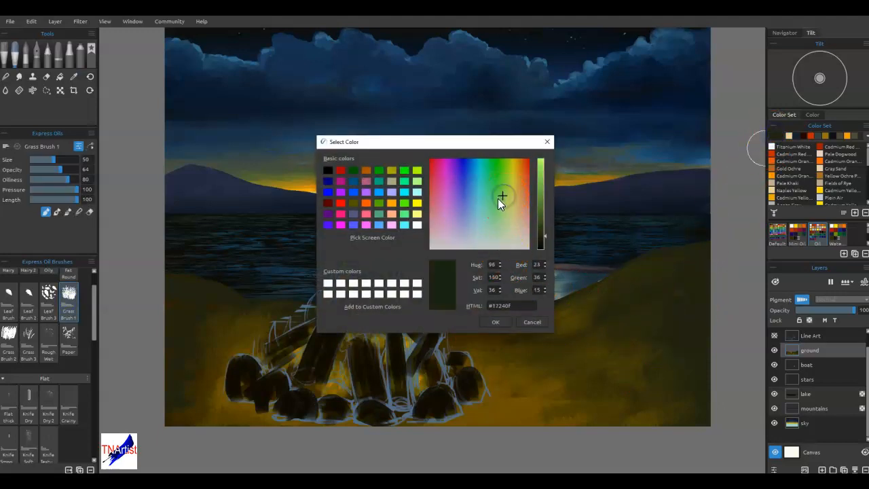
click(501, 321)
Step: Cover the right bank with a dark green base using Grass Brush 1 at size 50
mouse_move(672, 319)
mouse_down()
mouse_move(653, 333)
mouse_move(679, 333)
mouse_up()
mouse_move(728, 395)
mouse_down()
mouse_move(654, 426)
mouse_move(696, 396)
mouse_move(655, 414)
mouse_move(691, 396)
mouse_move(657, 402)
mouse_move(658, 427)
mouse_up()
mouse_move(697, 261)
mouse_down()
mouse_move(679, 258)
mouse_move(690, 330)
mouse_move(659, 314)
mouse_up()
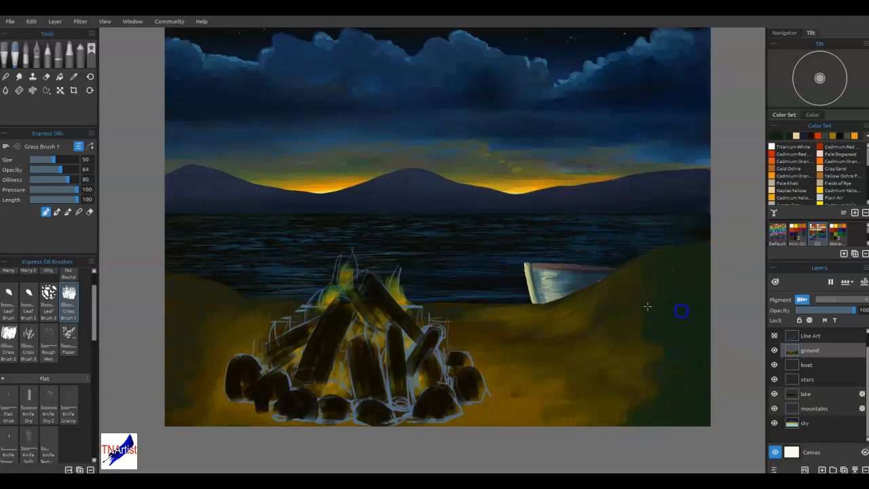
Step: Paint dark green grass with Grass Brush 3 along the right bank's crest and inner edge and over the left bank
click(29, 340)
drag(688, 250, 681, 250)
drag(687, 333, 679, 360)
mouse_move(663, 403)
mouse_down()
mouse_move(641, 389)
mouse_move(647, 343)
mouse_up()
mouse_move(655, 314)
mouse_down()
mouse_move(648, 286)
mouse_move(623, 285)
mouse_up()
drag(577, 307, 638, 260)
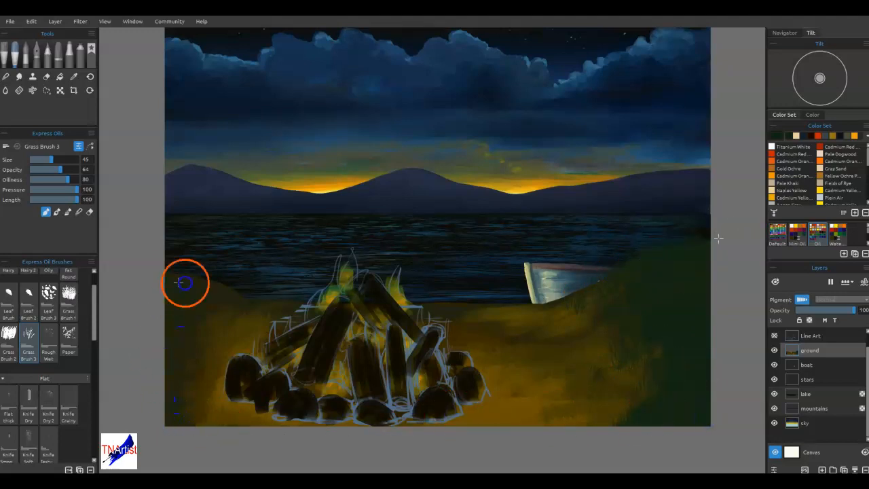
mouse_move(212, 289)
mouse_down()
mouse_move(232, 308)
mouse_move(167, 278)
mouse_move(191, 323)
mouse_move(195, 317)
mouse_move(167, 342)
mouse_up()
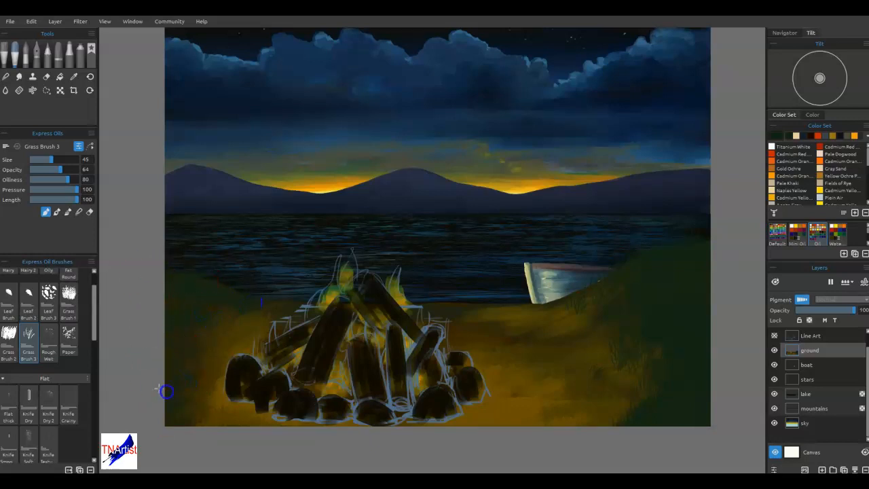
Step: Add grass tufts along the foreground edge, on the sand beside the right bank, and in front of the boat's base
mouse_move(466, 428)
mouse_down()
mouse_move(538, 433)
mouse_move(585, 429)
mouse_move(567, 440)
mouse_move(626, 393)
mouse_up()
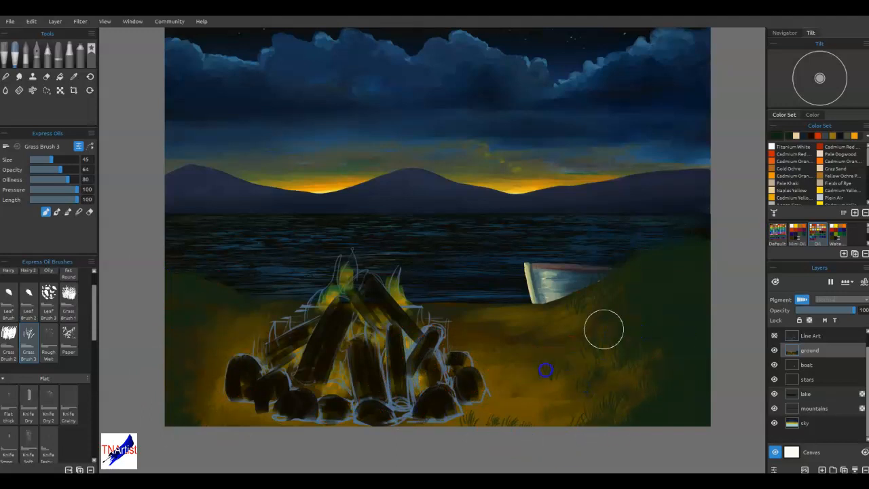
mouse_move(590, 293)
mouse_down()
mouse_move(599, 277)
mouse_move(658, 249)
mouse_up()
drag(670, 438, 661, 444)
click(787, 452)
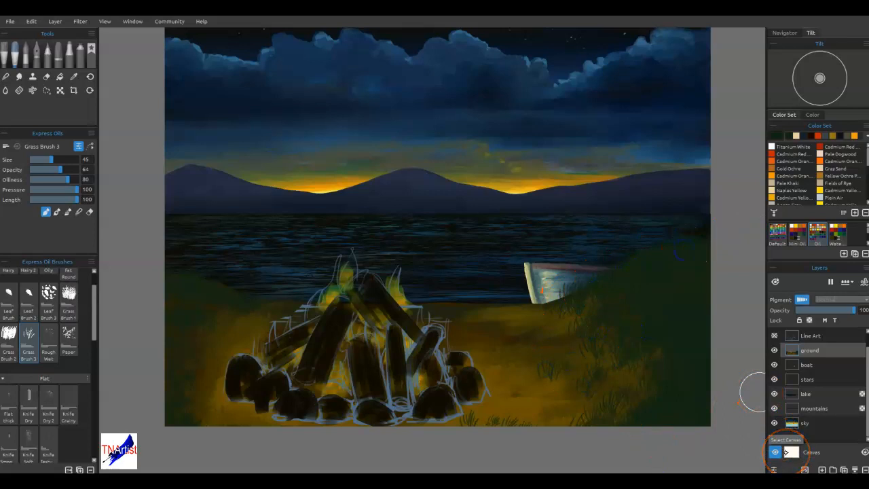
mouse_move(500, 306)
mouse_down()
mouse_move(596, 287)
mouse_move(574, 297)
mouse_move(642, 320)
mouse_move(645, 366)
mouse_up()
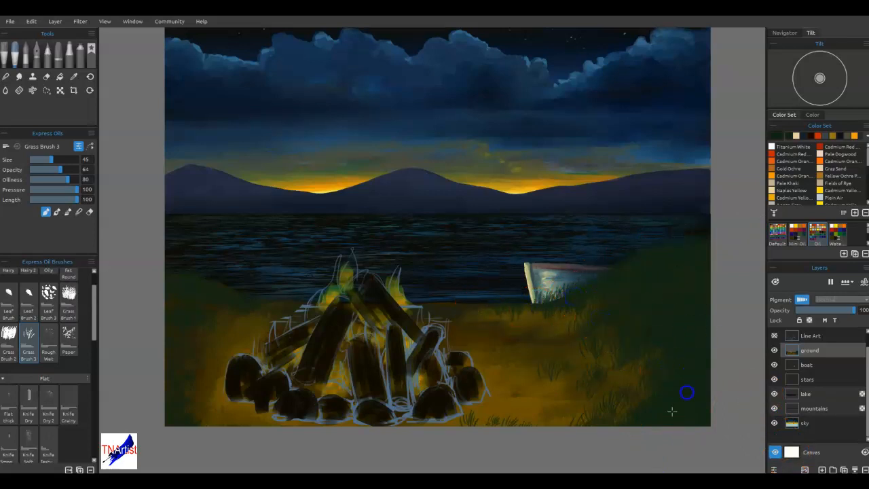
Step: Darken the green to #0a160b and paint deeper grass strokes over the right and left banks
click(781, 139)
click(541, 242)
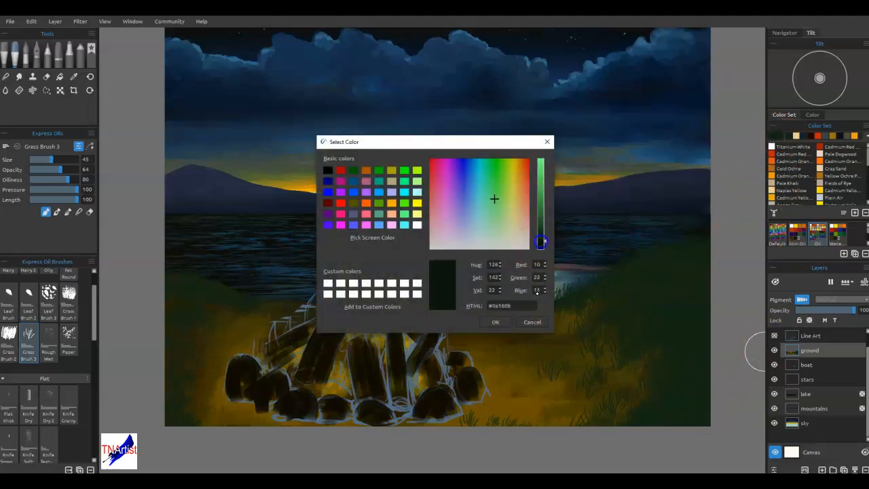
click(496, 321)
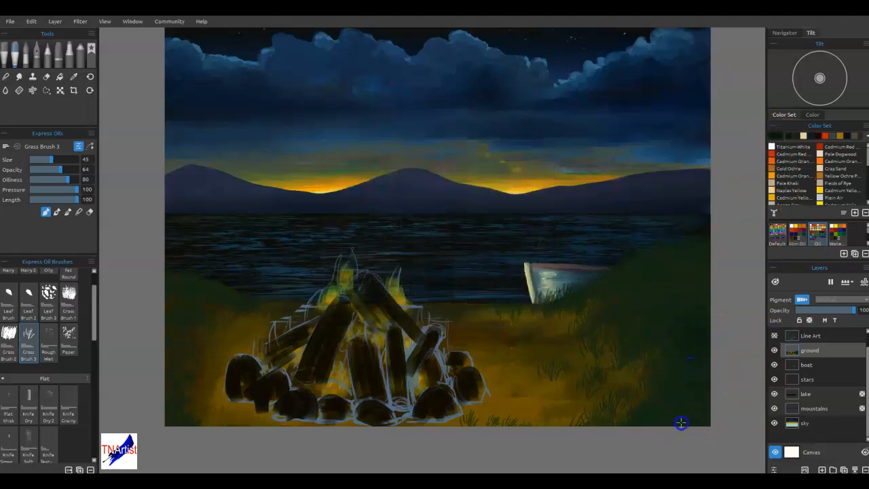
mouse_move(720, 327)
mouse_down()
mouse_move(697, 299)
mouse_move(708, 256)
mouse_move(697, 249)
mouse_move(614, 288)
mouse_move(698, 233)
mouse_move(652, 250)
mouse_up()
mouse_move(690, 275)
mouse_down()
mouse_move(683, 246)
mouse_move(705, 281)
mouse_up()
click(736, 295)
mouse_move(194, 419)
mouse_down()
mouse_move(188, 395)
mouse_move(158, 336)
mouse_move(180, 293)
mouse_move(169, 274)
mouse_move(160, 315)
mouse_move(221, 291)
mouse_up()
drag(271, 249, 272, 249)
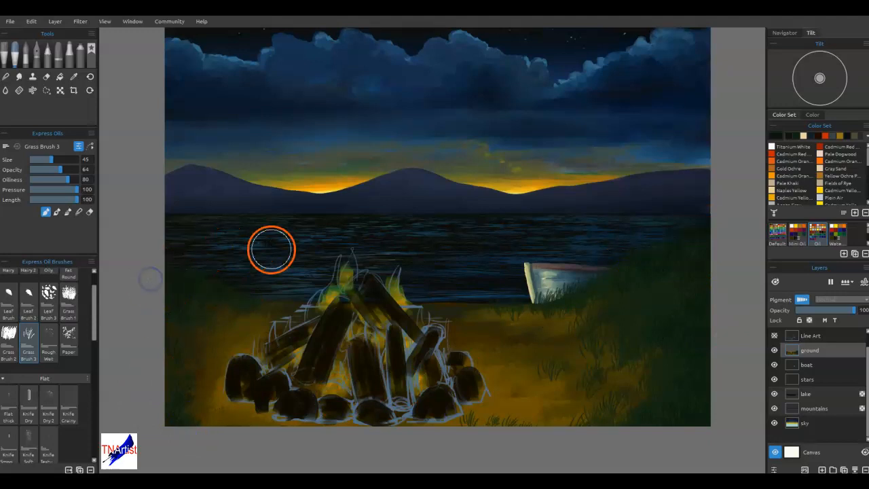
drag(647, 303, 695, 270)
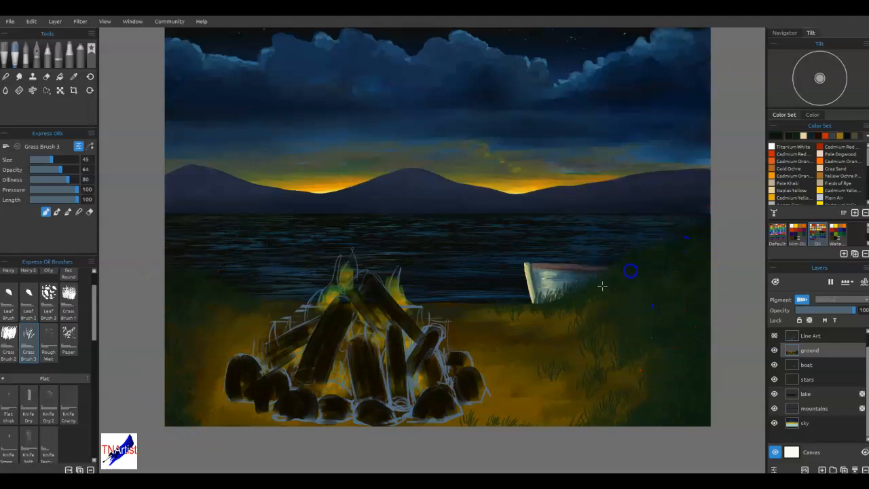
click(722, 284)
Step: Pick a dark blue from the recent colours and paint shadow grass along the outer edges of both banks
click(846, 136)
mouse_move(694, 405)
mouse_down()
mouse_move(666, 422)
mouse_move(688, 403)
mouse_move(710, 298)
mouse_move(664, 245)
mouse_move(711, 231)
mouse_up()
drag(173, 425, 153, 320)
drag(186, 288, 201, 295)
drag(181, 330, 156, 386)
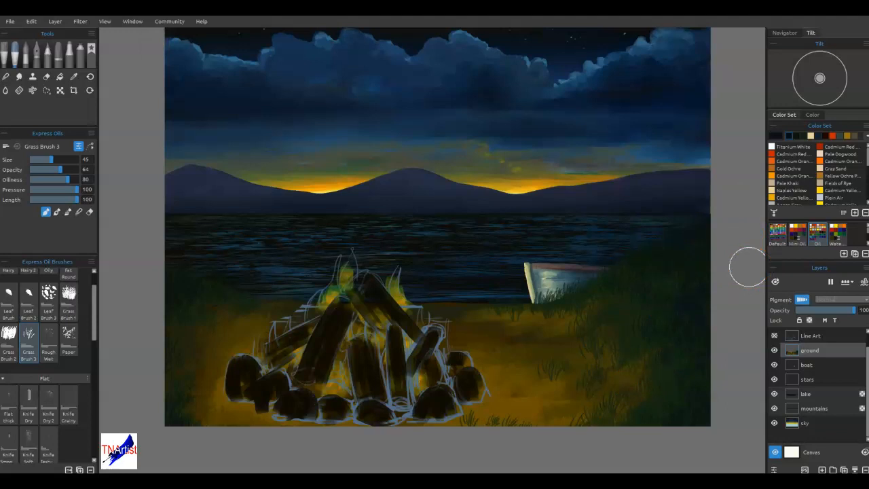
Step: Sample the ochre sand colour in the foreground for lighter grass blades
alt+click(526, 408)
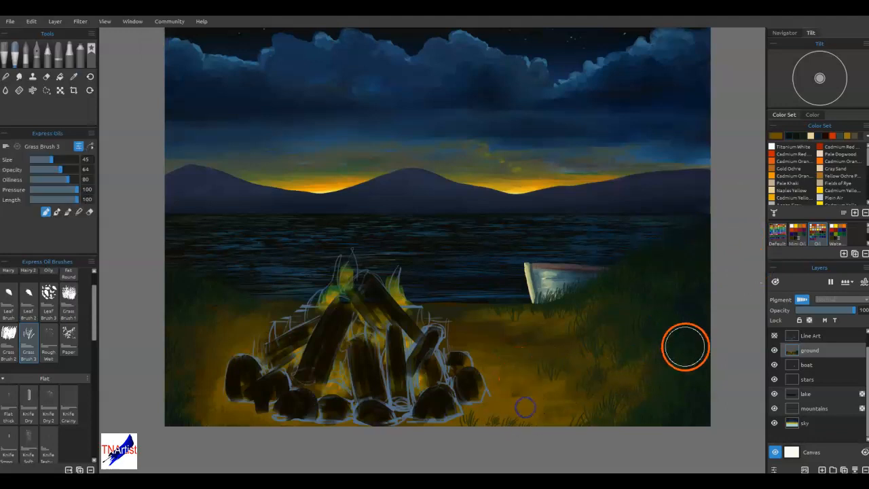
drag(686, 382, 681, 398)
right_click(703, 430)
key(ctrl+z)
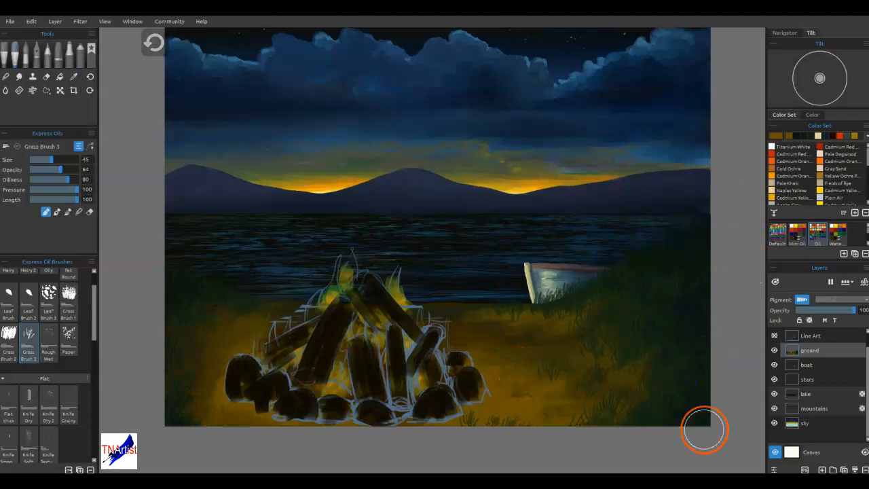
click(9, 337)
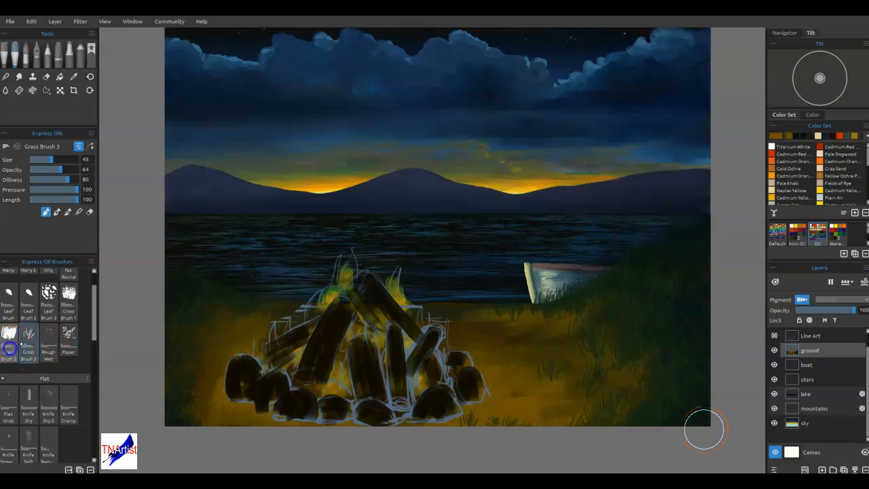
right_click(657, 434)
key(ctrl+z)
Step: Set Grass Brush 3 to opacity 32 and paint ochre grass highlights over the right bank and the left bank
click(30, 342)
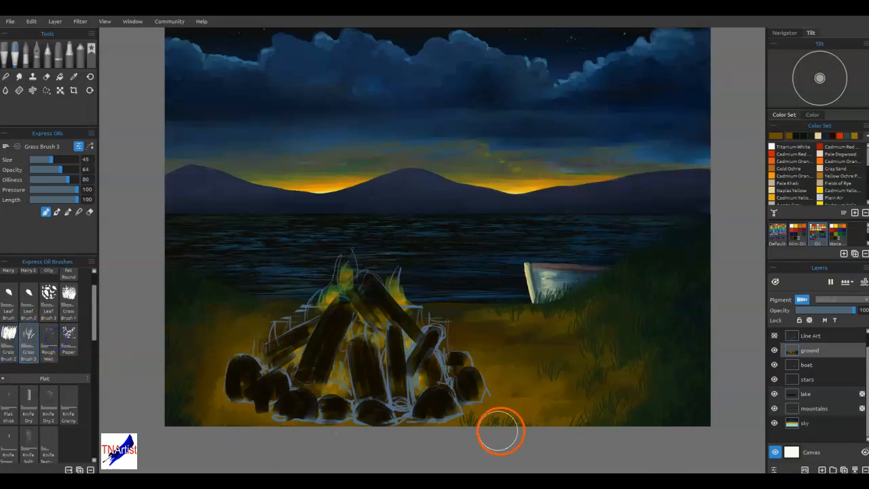
click(47, 169)
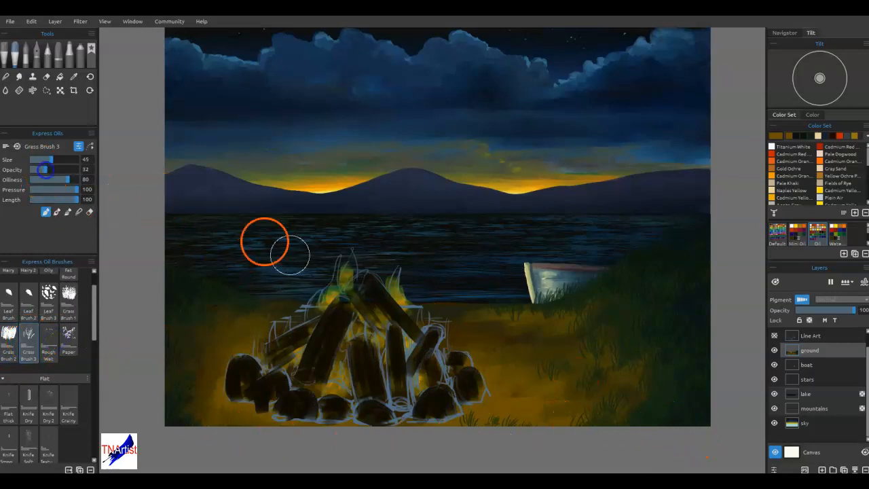
mouse_move(709, 373)
mouse_down()
mouse_move(681, 373)
mouse_move(712, 361)
mouse_up()
drag(693, 295, 691, 284)
drag(652, 322, 663, 314)
drag(693, 261, 691, 250)
drag(638, 336, 689, 305)
drag(175, 416, 188, 435)
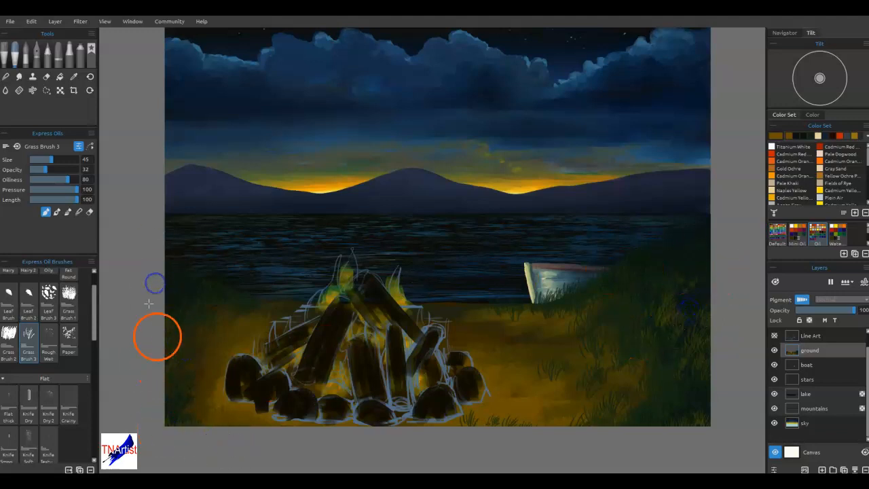
Step: Sample a dark green from the right bank, set Grass Brush 3 to opacity 99 and paint dark grass over the right bank and left edge
alt+click(659, 396)
mouse_move(668, 365)
mouse_down()
mouse_move(709, 380)
mouse_move(673, 386)
mouse_up()
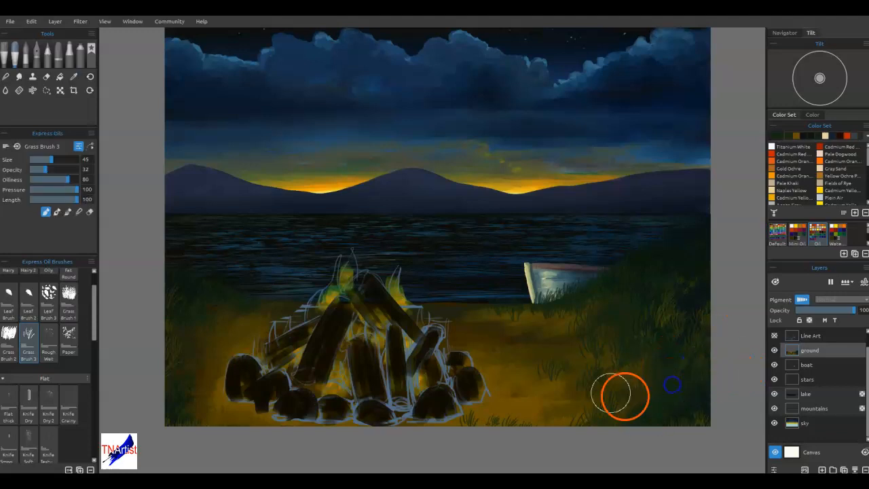
drag(45, 172, 76, 172)
drag(614, 425, 679, 440)
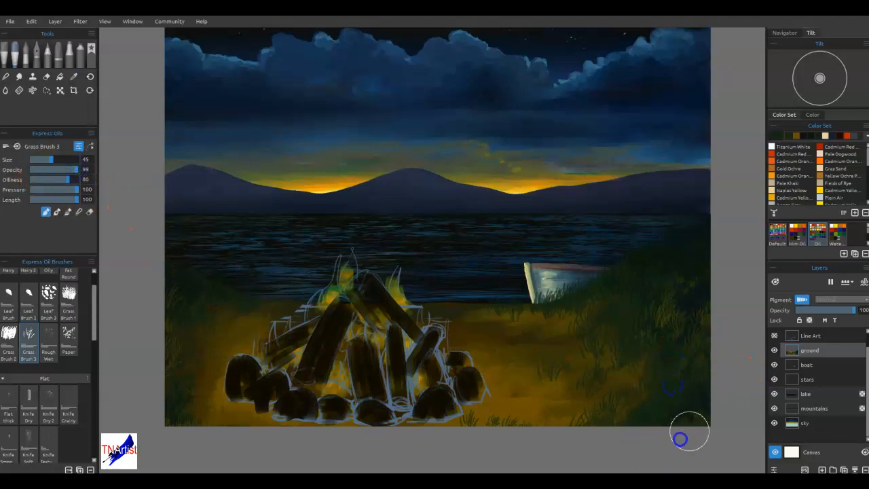
drag(663, 356, 654, 340)
mouse_move(691, 298)
mouse_down()
mouse_move(613, 320)
mouse_move(655, 283)
mouse_up()
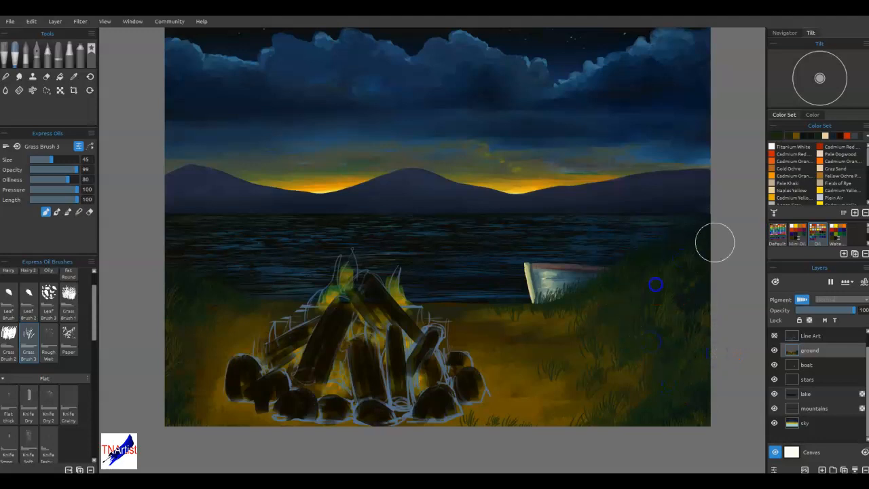
drag(164, 309, 163, 282)
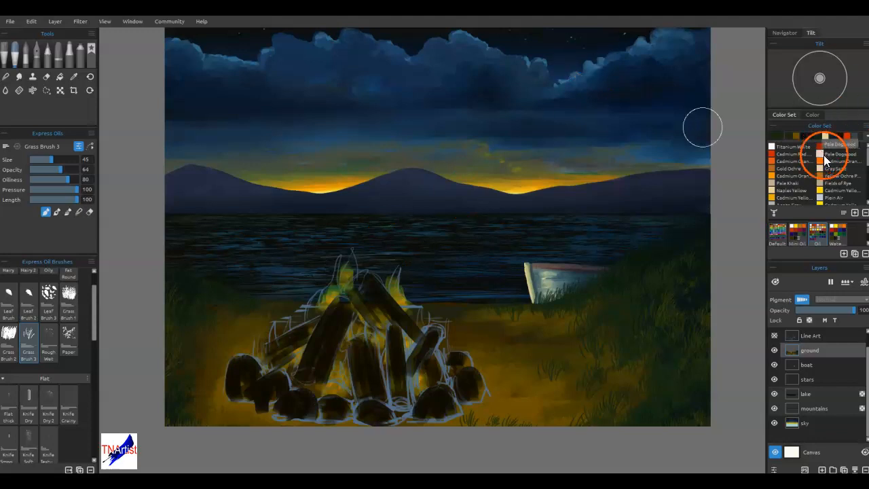
Step: Set Grass Brush 3 to opacity 64 and paint softer grass along the right bank's crest and outer edge
drag(721, 345, 710, 333)
drag(635, 274, 658, 252)
drag(712, 211, 711, 235)
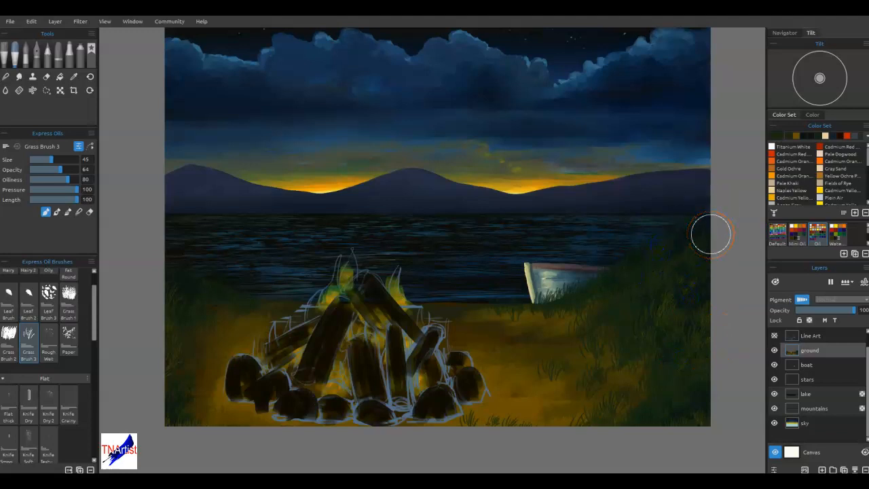
Step: Blend the sand between the campfire and the right bank using the Knife Dry 2 oil brush in blend mode
click(49, 408)
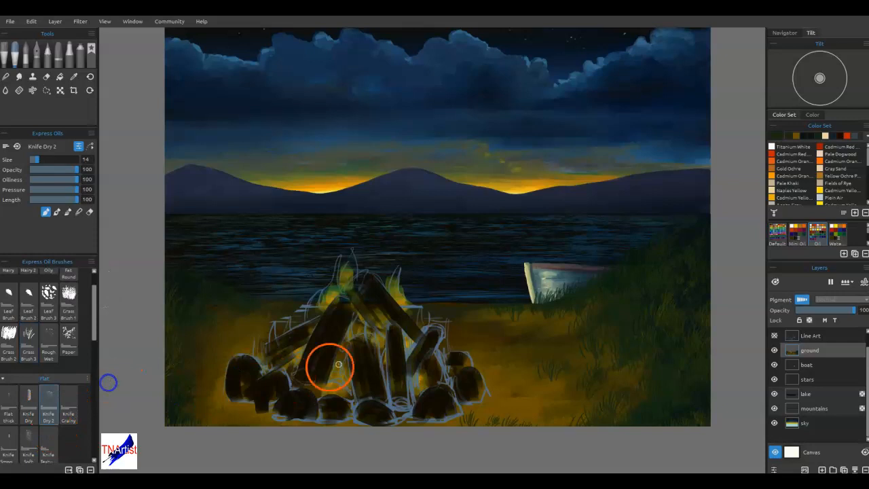
click(67, 212)
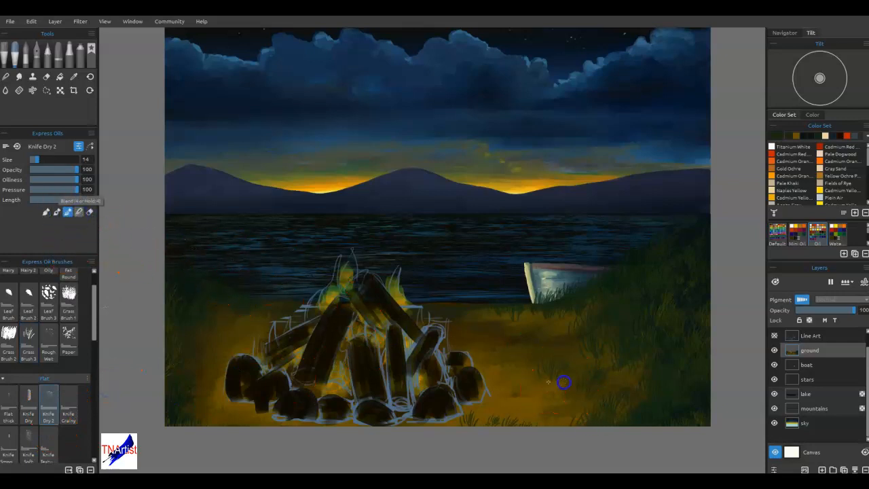
mouse_move(547, 382)
mouse_down()
mouse_move(543, 387)
mouse_move(563, 374)
mouse_move(554, 404)
mouse_move(589, 401)
mouse_move(550, 395)
mouse_up()
mouse_move(567, 375)
mouse_down()
mouse_move(616, 379)
mouse_move(568, 357)
mouse_move(566, 331)
mouse_move(508, 325)
mouse_up()
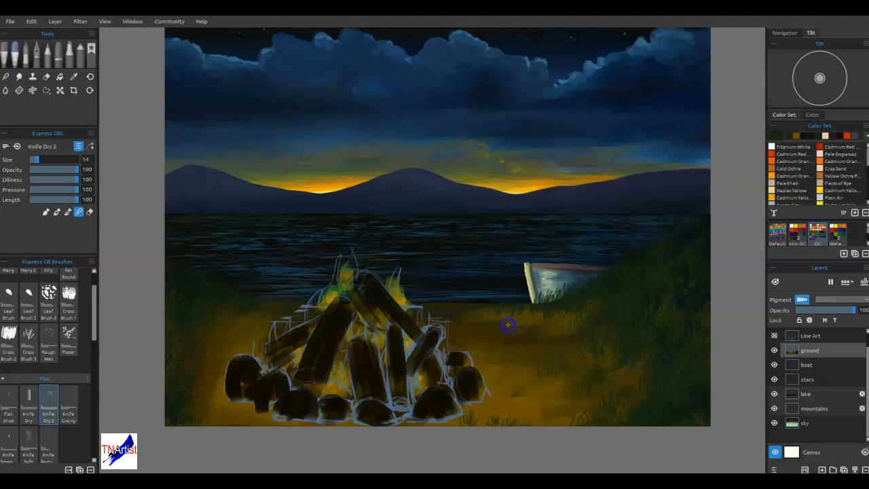
drag(563, 320, 593, 333)
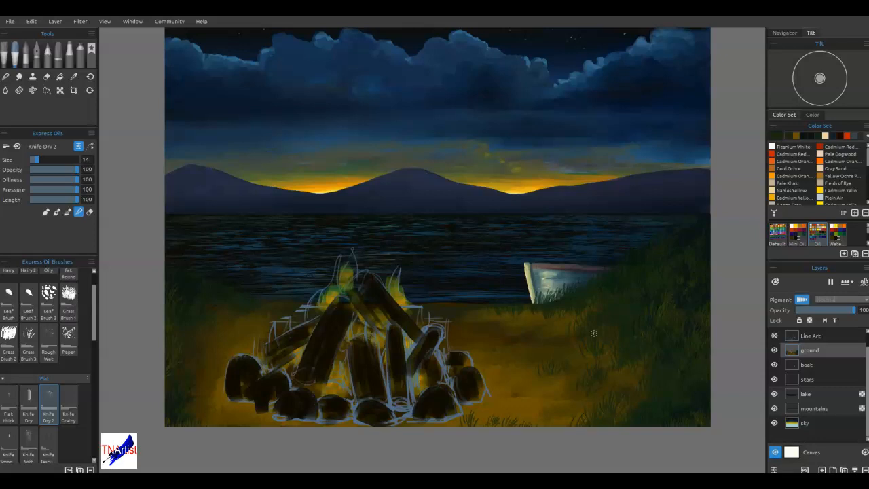
Step: Paint fine grass blades with the Reed Pen at size 12 along the foreground and both banks, sampling greens and dark tones from the grass
click(47, 49)
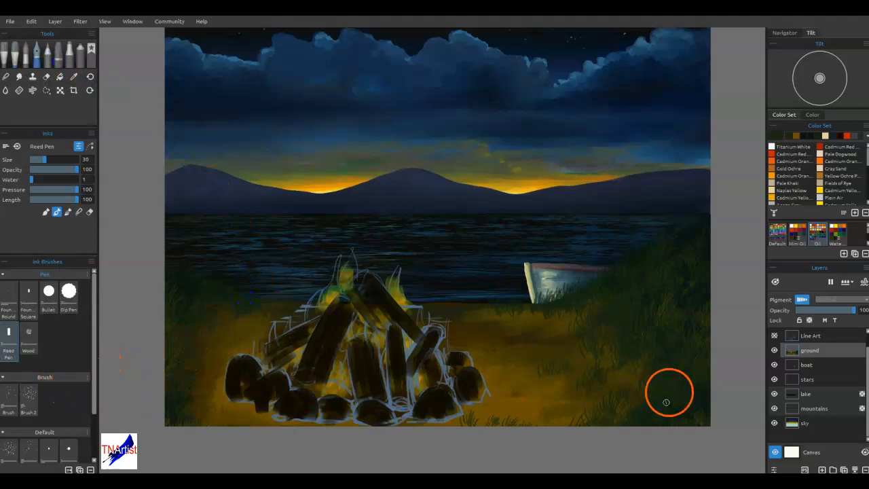
key(bracketleft)
key(bracketleft)
key(bracketleft)
key(bracketleft)
key(bracketleft)
key(bracketleft)
key(bracketleft)
key(bracketleft)
key(bracketleft)
alt+click(656, 421)
drag(646, 435, 642, 393)
mouse_move(614, 434)
mouse_down()
mouse_move(615, 399)
mouse_move(563, 411)
mouse_up()
mouse_move(514, 442)
mouse_down()
mouse_move(532, 417)
mouse_move(514, 407)
mouse_up()
drag(687, 444, 693, 407)
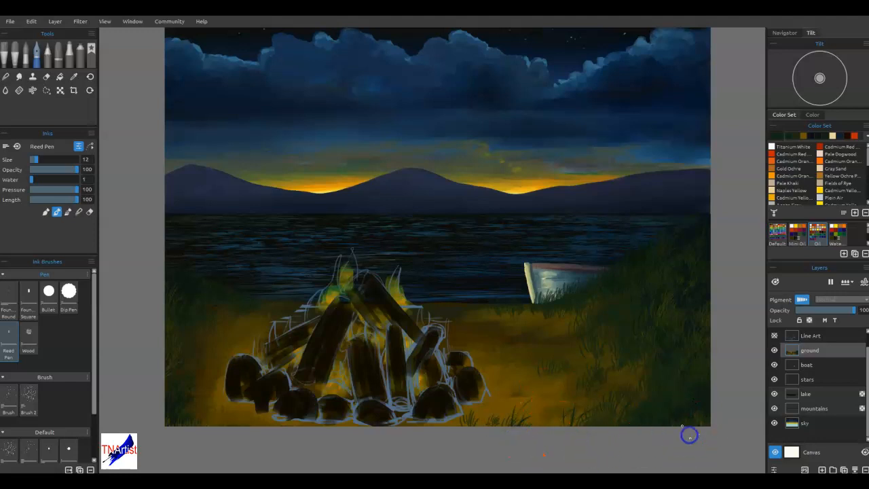
alt+click(170, 362)
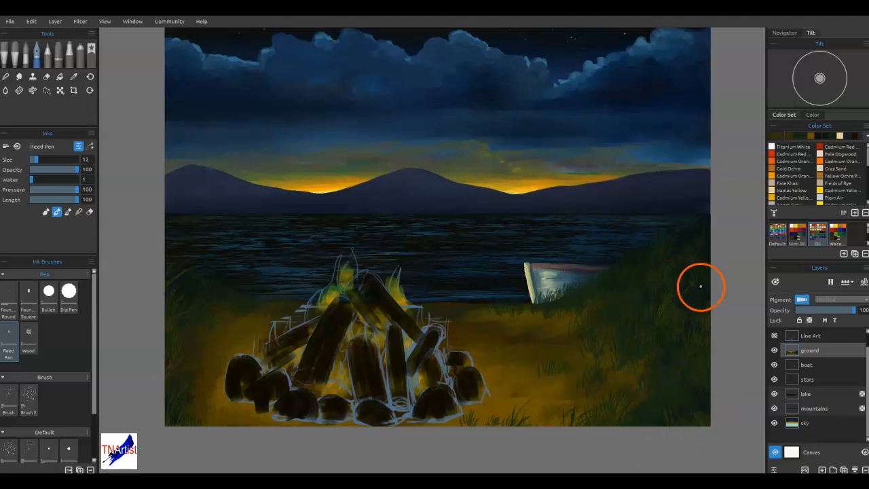
alt+click(690, 239)
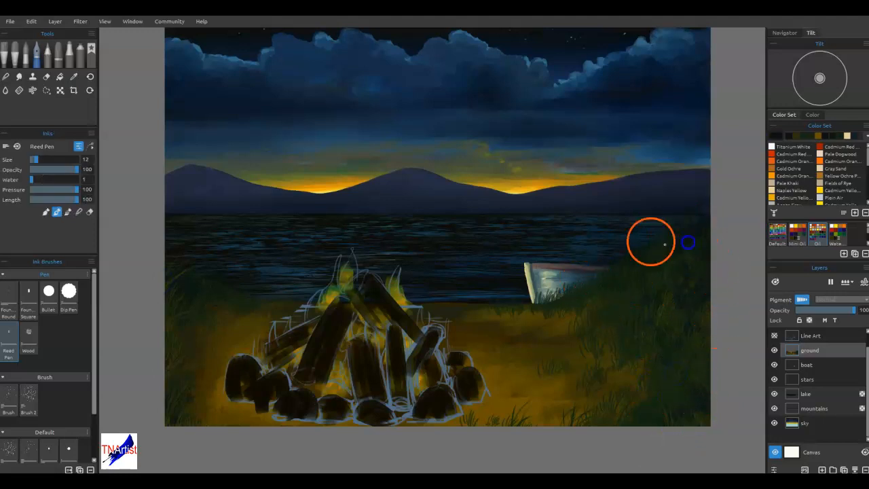
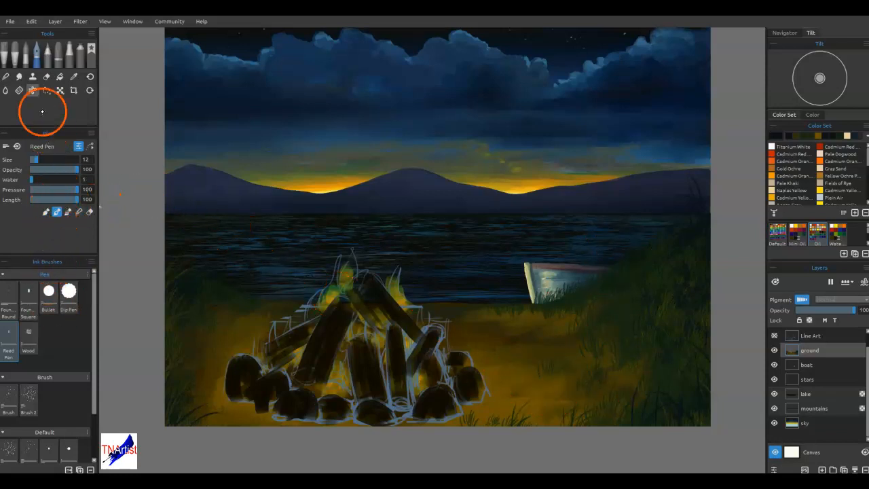
Step: Return to Knife Dry 2 in blend mode and smooth the sand beside the campfire on the ground layer
click(17, 56)
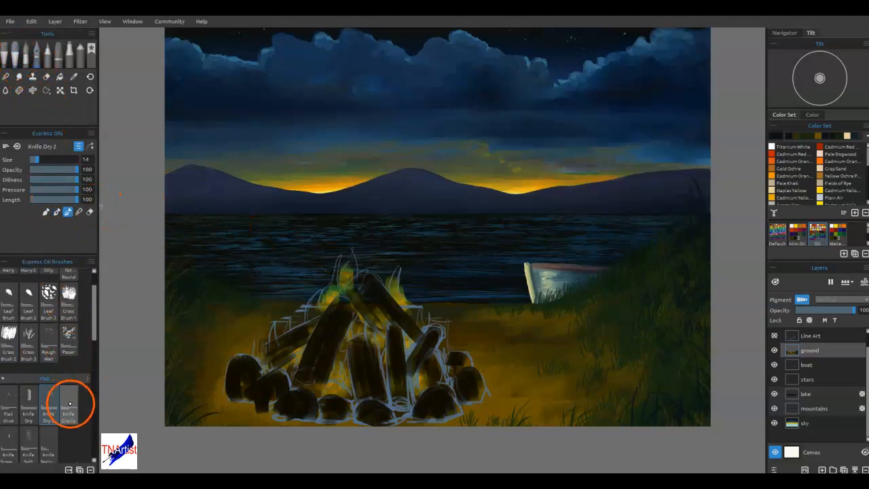
key(b)
drag(510, 337, 509, 333)
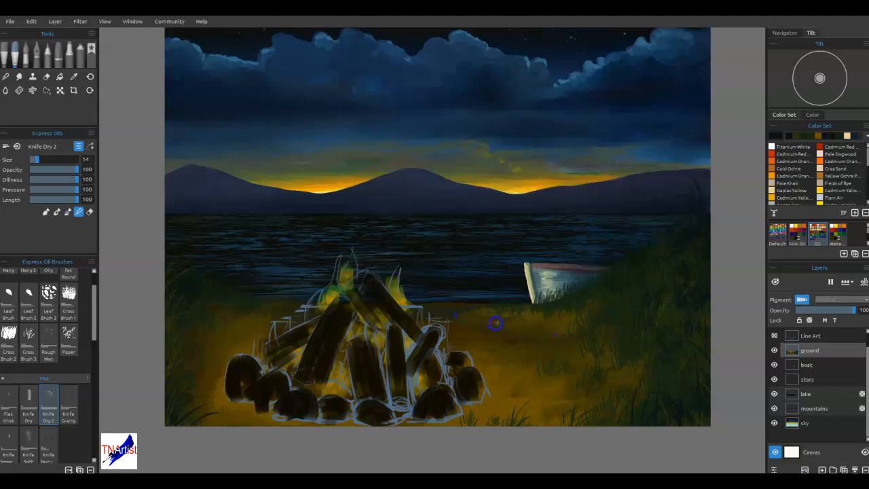
mouse_move(526, 345)
mouse_down()
mouse_move(459, 345)
mouse_move(504, 360)
mouse_move(494, 367)
mouse_move(523, 381)
mouse_up()
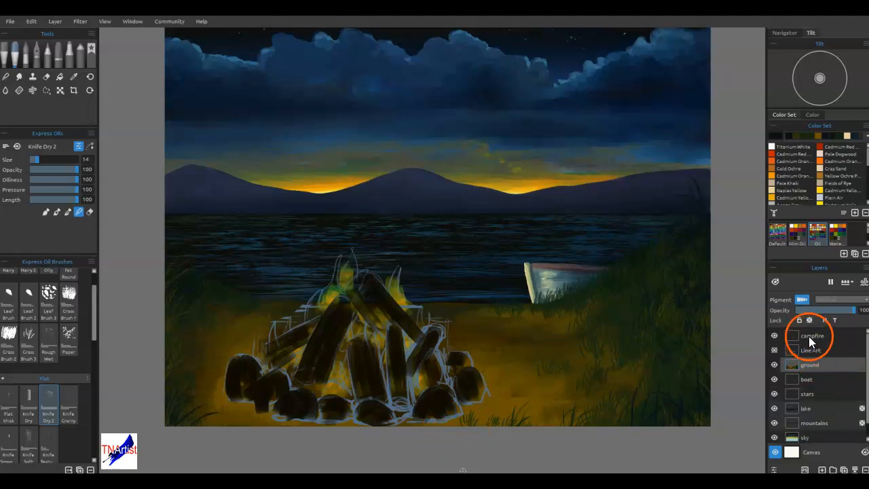
Step: On the campfire layer, blend the outlines of the right-hand and front stones into their dark fill
click(809, 337)
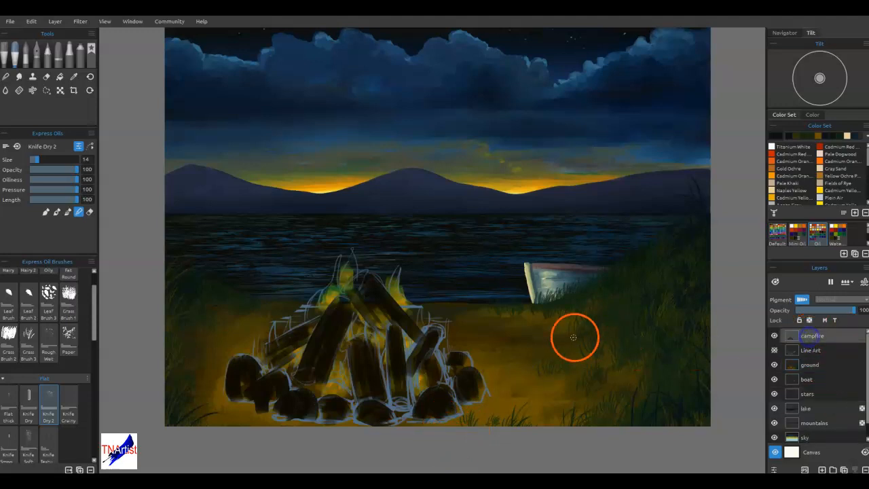
mouse_move(485, 393)
mouse_down()
mouse_move(479, 404)
mouse_move(485, 385)
mouse_up()
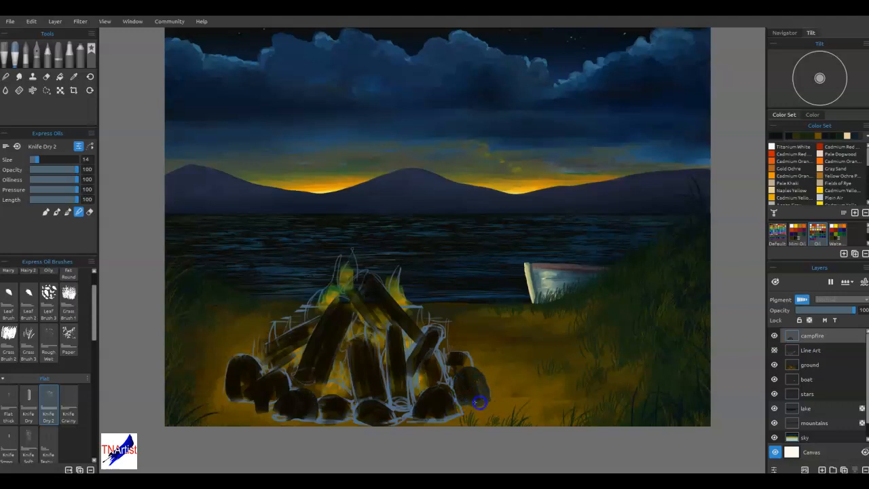
drag(450, 393, 459, 407)
mouse_move(442, 418)
mouse_down()
mouse_move(441, 407)
mouse_move(418, 411)
mouse_move(444, 405)
mouse_move(373, 407)
mouse_move(382, 412)
mouse_move(367, 425)
mouse_move(385, 427)
mouse_move(337, 420)
mouse_move(358, 402)
mouse_move(348, 421)
mouse_move(320, 425)
mouse_move(336, 426)
mouse_move(281, 416)
mouse_move(294, 419)
mouse_move(297, 406)
mouse_move(273, 410)
mouse_up()
Step: Set Knife Dry 2 to size 20 and blend the remaining sketch lines into the left, right and front campfire stones
key(])
key([)
key([)
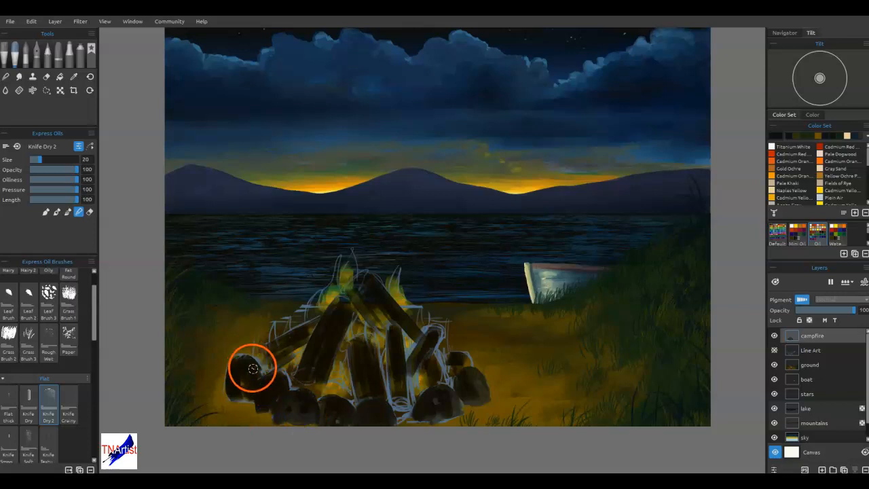
mouse_move(245, 366)
mouse_down()
mouse_move(242, 394)
mouse_move(229, 397)
mouse_move(239, 373)
mouse_up()
drag(451, 360, 468, 364)
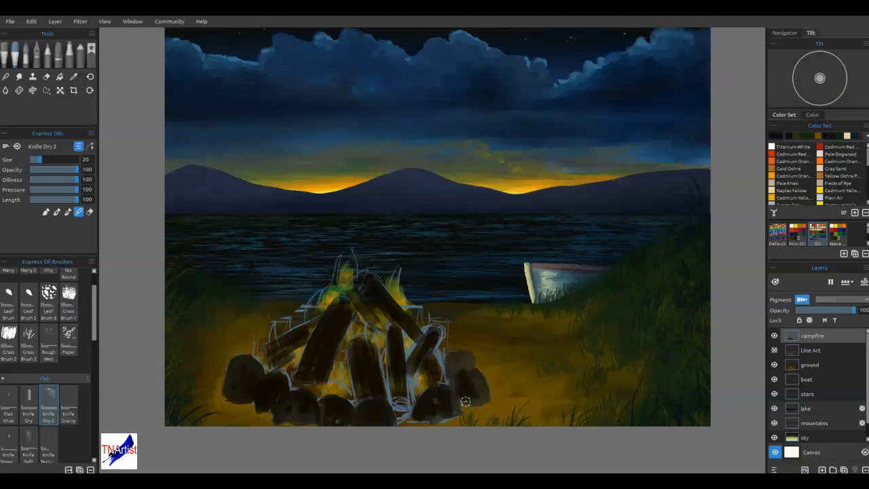
drag(274, 423, 315, 426)
drag(322, 424, 321, 429)
Step: Blend the sketch lines into the campfire's central and right-hand logs and the gaps between them
mouse_move(360, 344)
mouse_down()
mouse_move(373, 398)
mouse_move(369, 387)
mouse_move(356, 399)
mouse_move(360, 361)
mouse_move(362, 375)
mouse_up()
drag(425, 350, 435, 329)
mouse_move(411, 396)
mouse_down()
mouse_move(419, 379)
mouse_move(417, 395)
mouse_up()
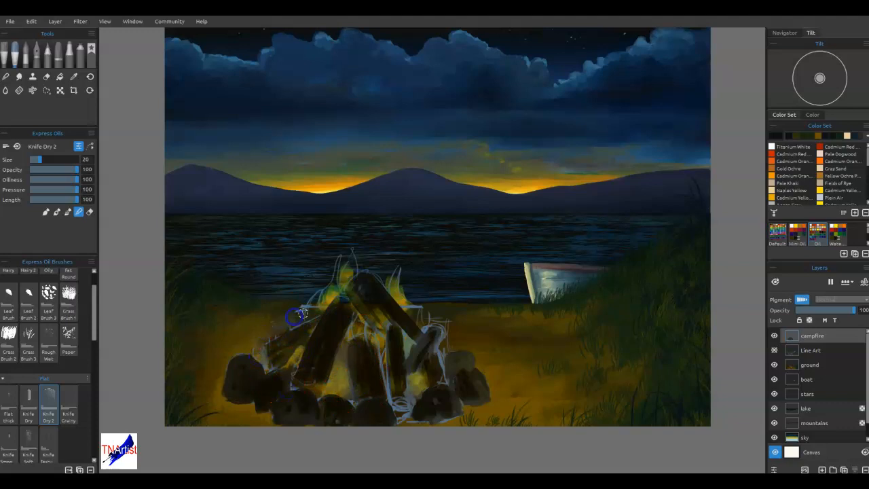
Step: Erase the stray sketch lines around the campfire's logs and flames, and save the painting
key(e)
drag(311, 324, 264, 335)
drag(298, 310, 288, 314)
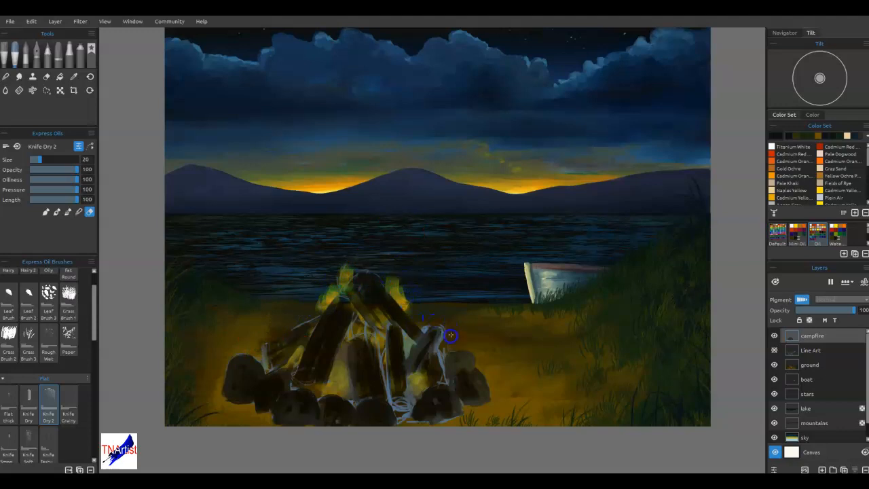
mouse_move(456, 347)
mouse_down()
mouse_move(480, 370)
mouse_move(491, 398)
mouse_move(431, 426)
mouse_move(412, 425)
mouse_move(411, 397)
mouse_move(336, 398)
mouse_move(268, 357)
mouse_up()
drag(316, 317, 344, 347)
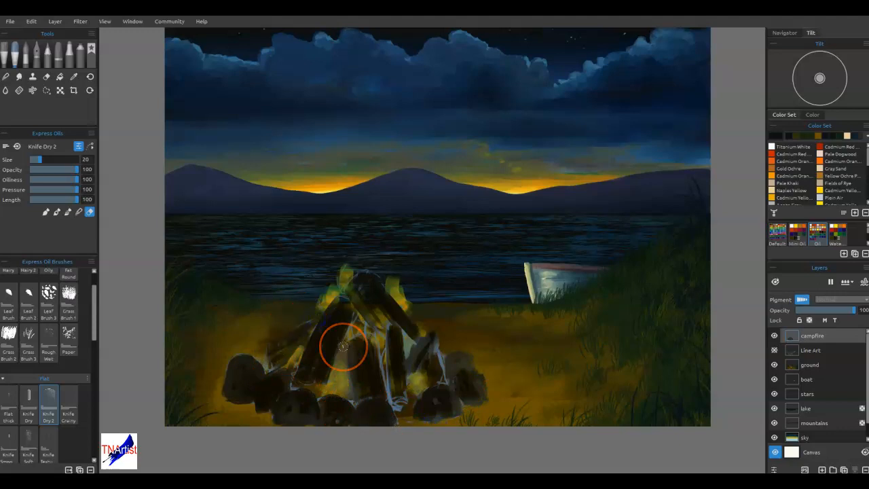
key(ctrl+s)
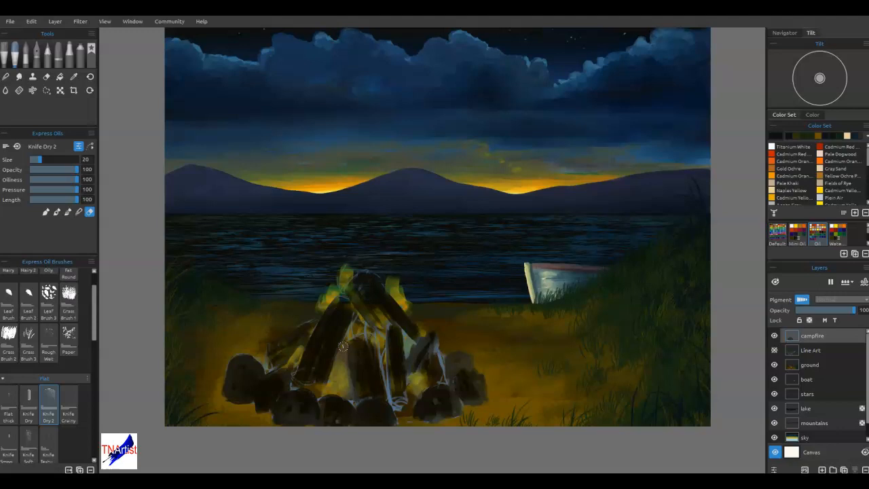
Step: On the ground layer, blend the sand around the campfire and up to the shoreline with Knife Dry 2 at size 20, and save the painting
click(811, 364)
mouse_move(292, 324)
mouse_down()
mouse_move(257, 323)
mouse_move(272, 317)
mouse_up()
key(ctrl+z)
key(e)
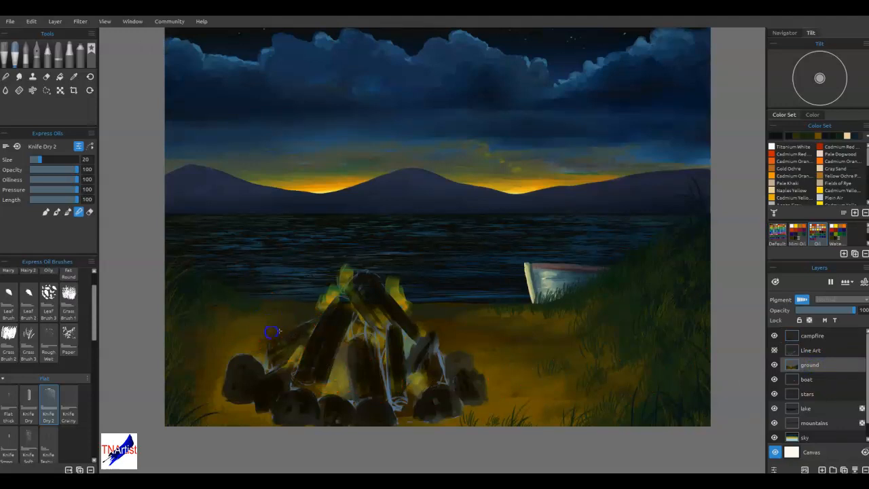
mouse_move(255, 351)
mouse_down()
mouse_move(218, 341)
mouse_move(228, 322)
mouse_move(253, 318)
mouse_up()
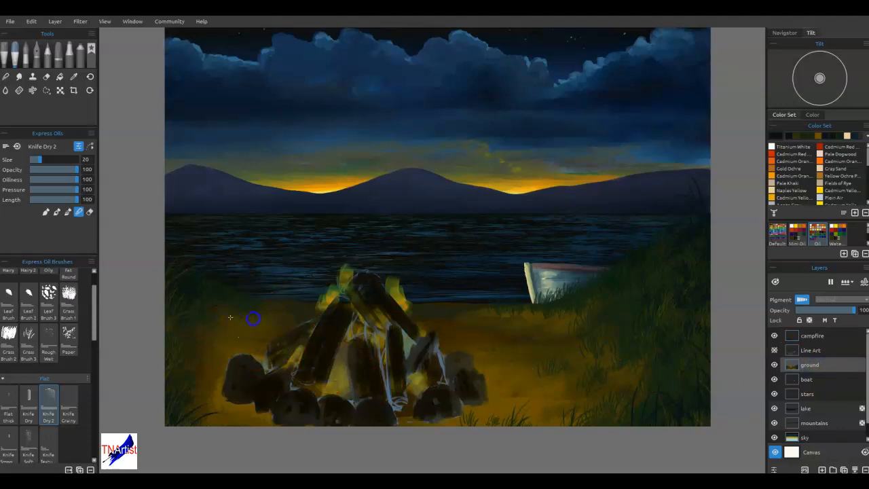
mouse_move(214, 402)
mouse_down()
mouse_move(208, 370)
mouse_move(207, 394)
mouse_move(226, 412)
mouse_move(211, 403)
mouse_move(349, 444)
mouse_move(489, 401)
mouse_up()
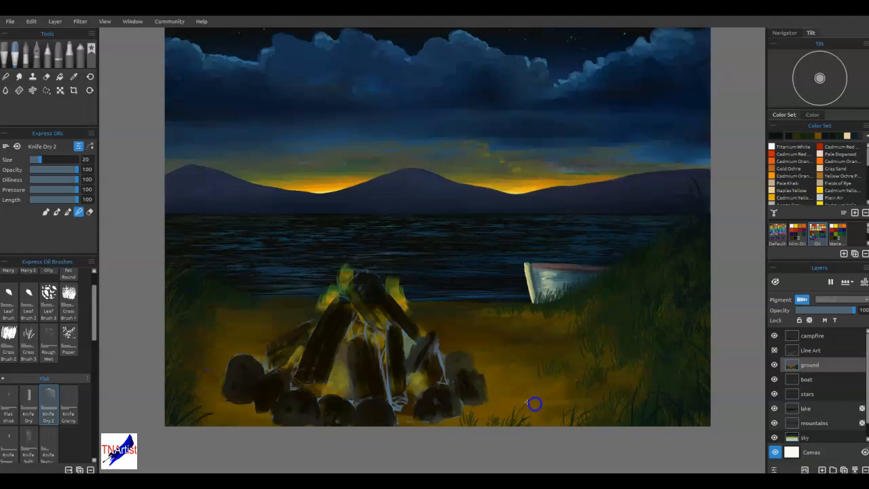
mouse_move(529, 420)
mouse_down()
mouse_move(450, 422)
mouse_move(472, 413)
mouse_move(502, 422)
mouse_move(458, 420)
mouse_up()
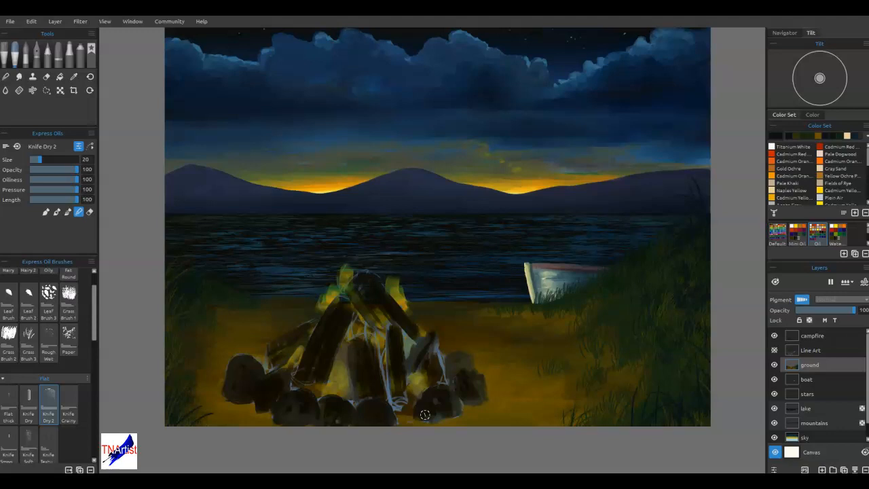
mouse_move(504, 371)
mouse_down()
mouse_move(542, 349)
mouse_move(505, 348)
mouse_move(532, 331)
mouse_up()
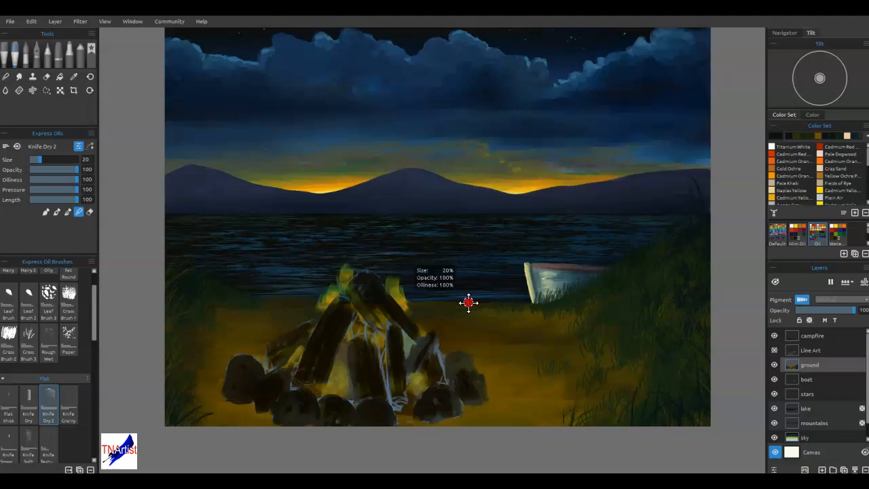
key(ctrl+s)
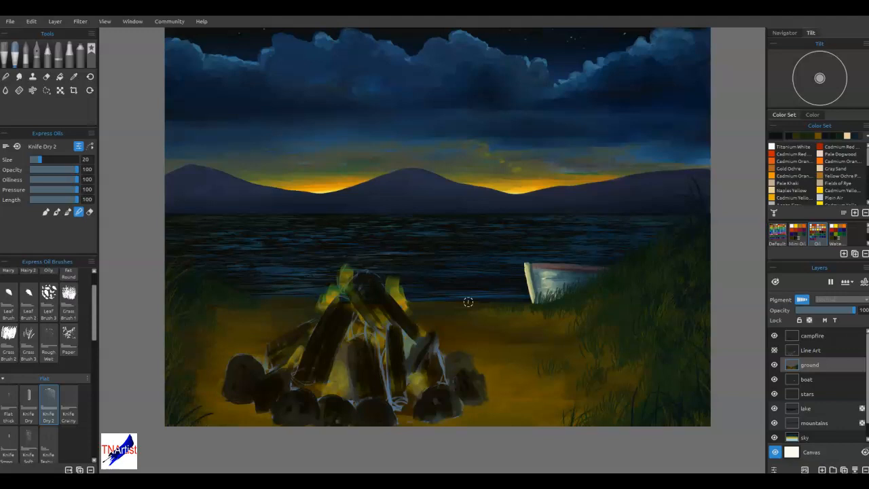
drag(469, 293, 465, 288)
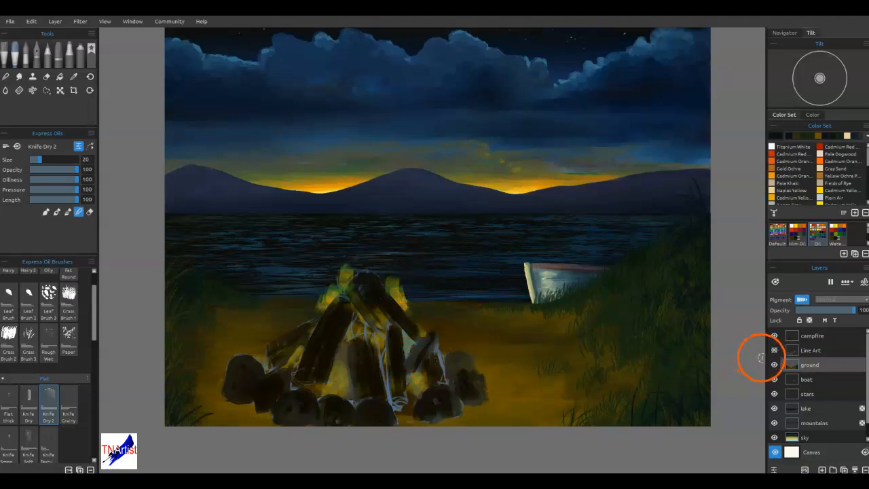
Step: Hide and show the campfire layer and the ground layer in turn to check what each contains
click(774, 336)
click(774, 336)
click(775, 366)
click(775, 365)
Step: Move the campfire layer below Line Art and merge it down with the ground layer
scroll(320, 345, up, 2)
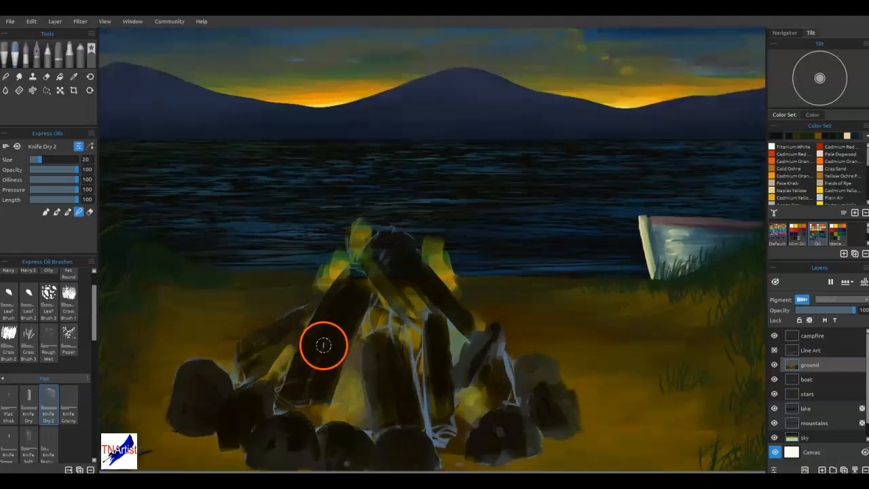
drag(387, 347, 424, 338)
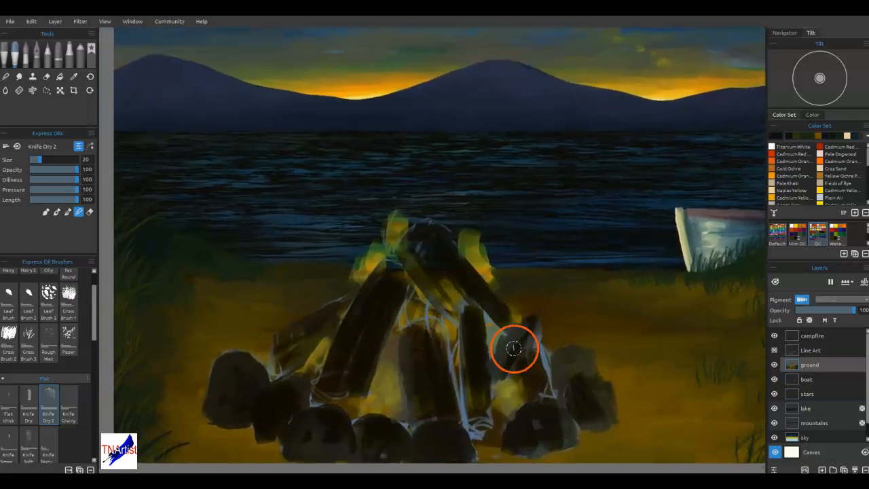
click(799, 335)
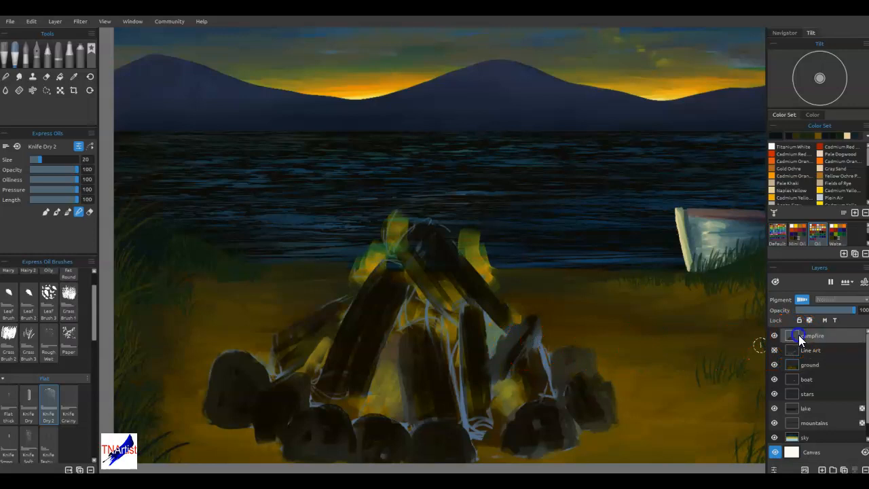
drag(814, 335, 811, 354)
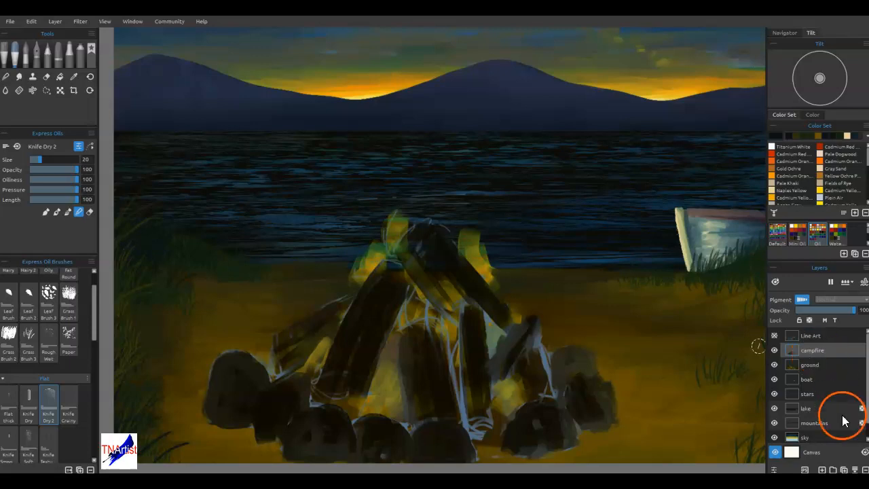
click(856, 470)
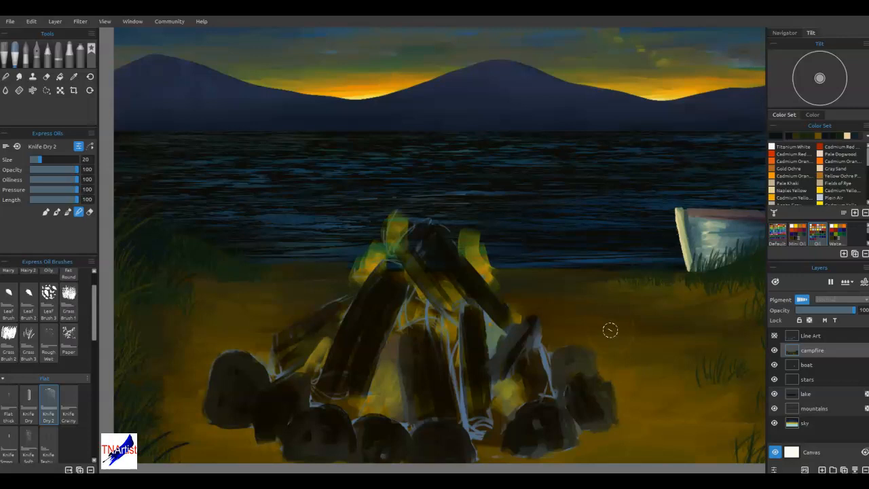
Step: Paint the large left-hand leaning log near-black with Knife Grainy at size 9
click(76, 394)
click(45, 211)
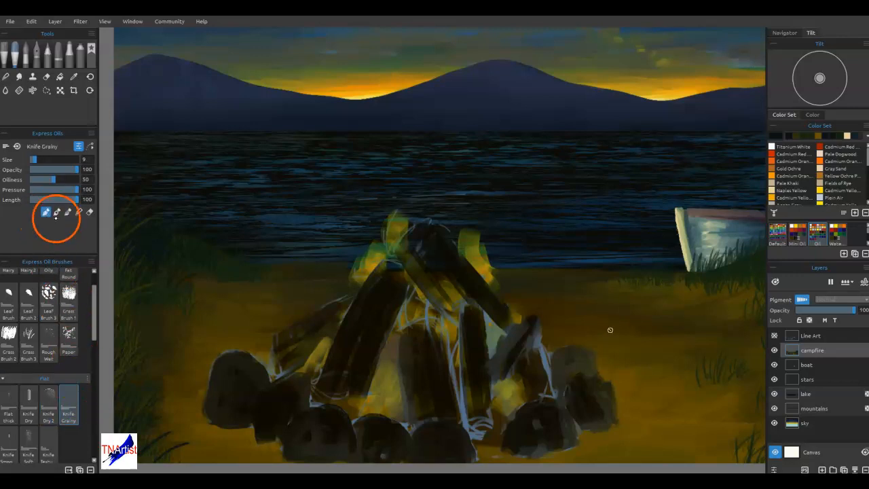
click(810, 94)
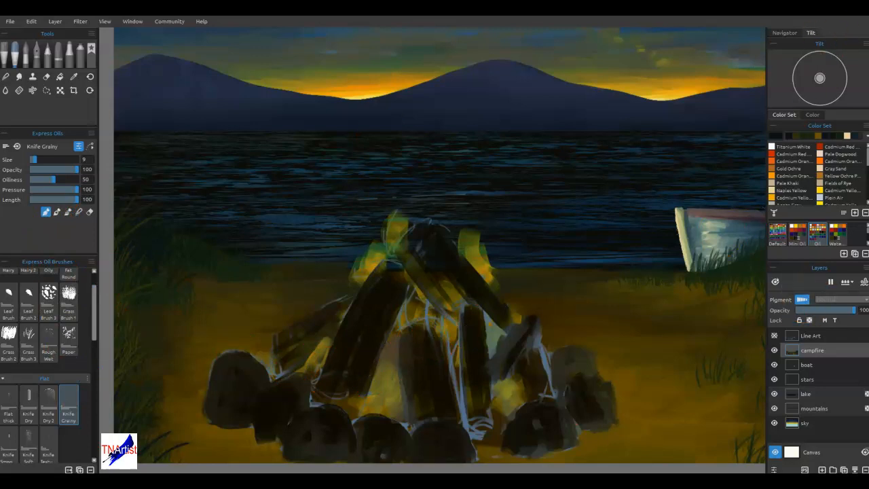
click(790, 136)
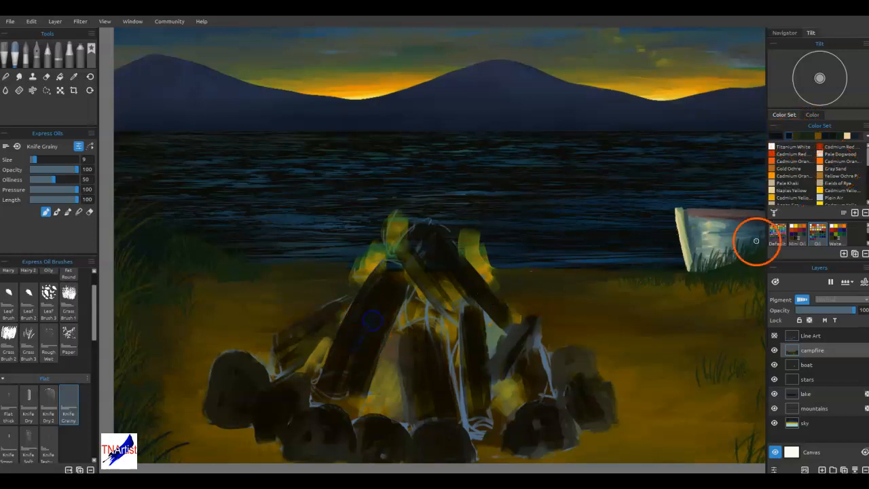
scroll(788, 173, down, 5)
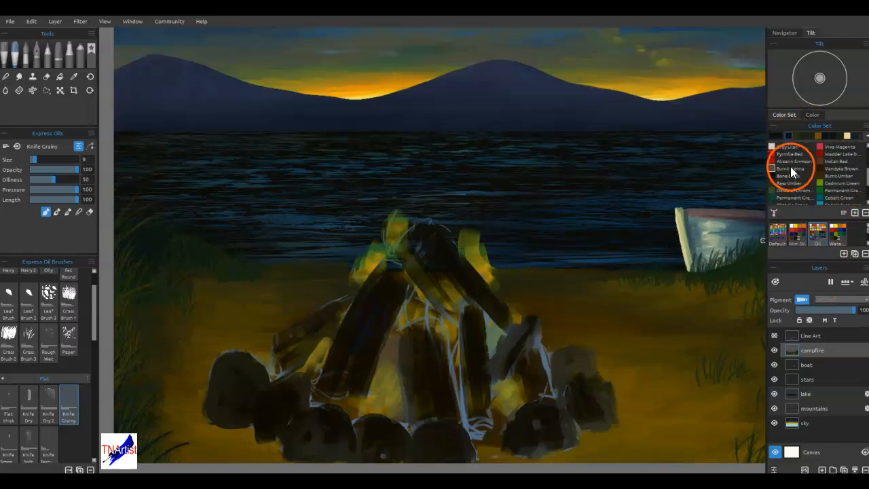
click(792, 186)
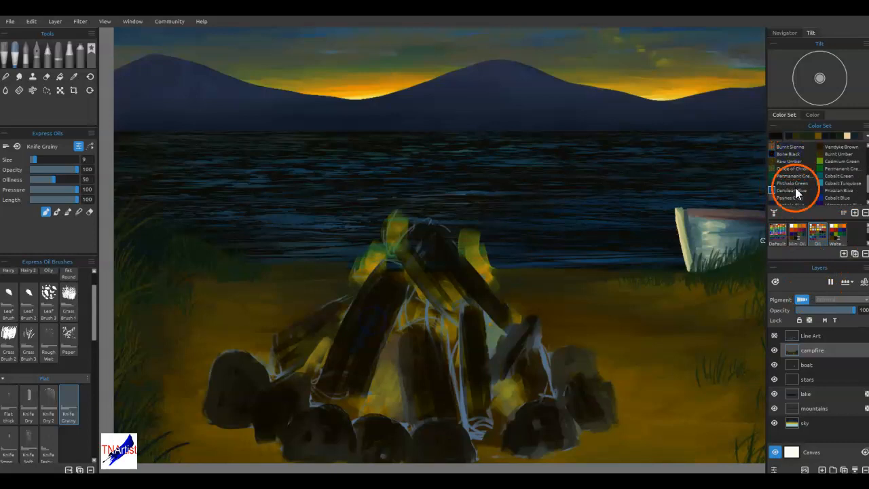
mouse_move(380, 297)
mouse_down()
mouse_move(373, 364)
mouse_move(334, 392)
mouse_move(336, 340)
mouse_move(387, 324)
mouse_up()
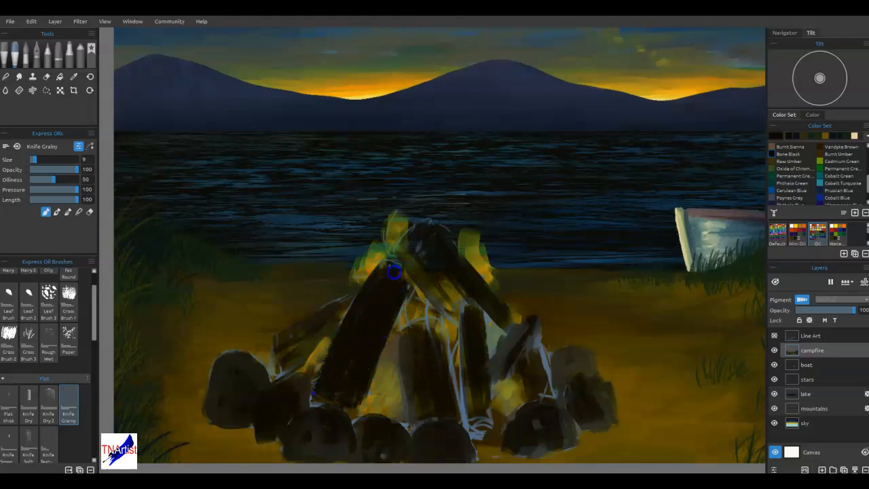
mouse_move(403, 267)
mouse_down()
mouse_move(334, 381)
mouse_move(347, 363)
mouse_move(360, 387)
mouse_up()
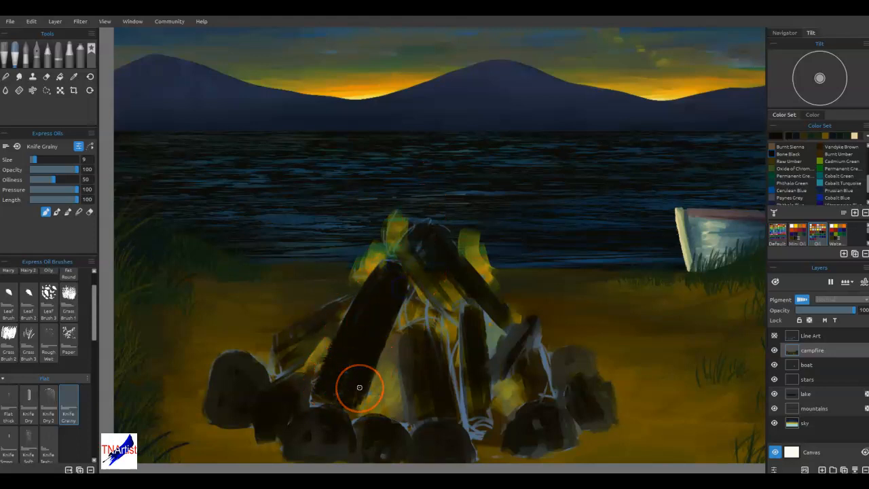
Step: Darken the campfire's central, upper, right-hand and rear left logs near-black with Knife Grainy at size 18
mouse_move(408, 401)
mouse_down()
mouse_move(413, 363)
mouse_move(406, 384)
mouse_up()
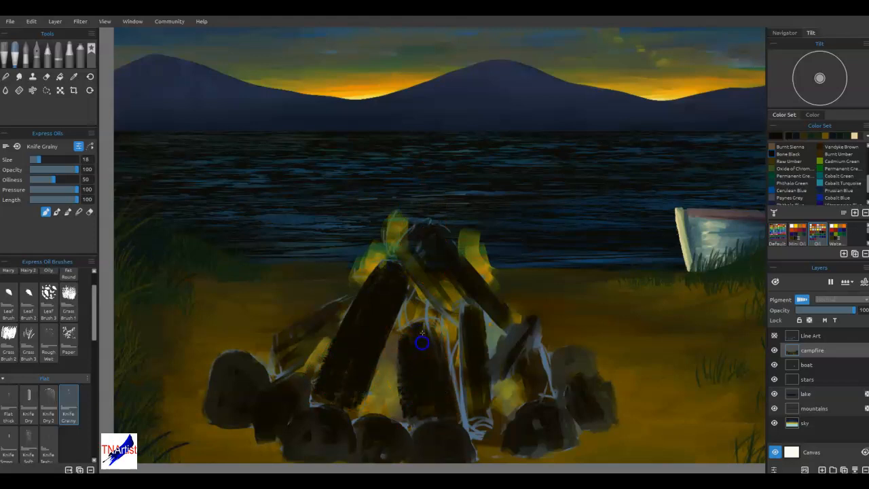
mouse_move(412, 330)
mouse_down()
mouse_move(440, 292)
mouse_move(435, 299)
mouse_move(409, 264)
mouse_up()
mouse_move(447, 309)
mouse_down()
mouse_move(429, 272)
mouse_move(474, 300)
mouse_move(435, 241)
mouse_move(495, 318)
mouse_up()
drag(444, 235, 464, 265)
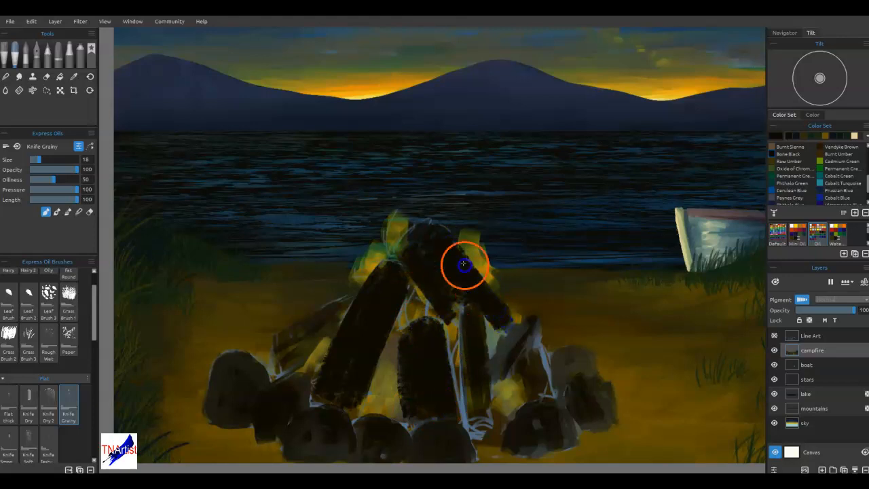
mouse_move(490, 321)
mouse_down()
mouse_move(529, 334)
mouse_move(510, 360)
mouse_move(532, 370)
mouse_move(528, 332)
mouse_move(550, 392)
mouse_up()
drag(496, 353, 479, 422)
mouse_move(469, 351)
mouse_down()
mouse_move(458, 329)
mouse_move(475, 429)
mouse_up()
mouse_move(341, 311)
mouse_down()
mouse_move(273, 340)
mouse_move(333, 320)
mouse_move(313, 340)
mouse_move(391, 278)
mouse_move(417, 344)
mouse_move(425, 222)
mouse_up()
click(487, 331)
mouse_move(487, 331)
mouse_down()
mouse_move(525, 398)
mouse_move(522, 434)
mouse_move(516, 375)
mouse_move(485, 380)
mouse_move(451, 342)
mouse_move(502, 386)
mouse_move(508, 394)
mouse_up()
Step: Sample the pale blue-grey of the sketch lines and add grainy bark highlights along the edges of the logs
alt+click(481, 437)
mouse_move(477, 322)
mouse_down()
mouse_move(480, 308)
mouse_move(481, 366)
mouse_move(423, 374)
mouse_move(419, 388)
mouse_move(445, 337)
mouse_move(456, 413)
mouse_up()
drag(407, 290, 367, 372)
mouse_move(381, 276)
mouse_down()
mouse_move(364, 299)
mouse_move(381, 295)
mouse_move(326, 306)
mouse_move(291, 371)
mouse_up()
drag(405, 264, 446, 314)
drag(434, 234, 448, 256)
drag(433, 217, 499, 313)
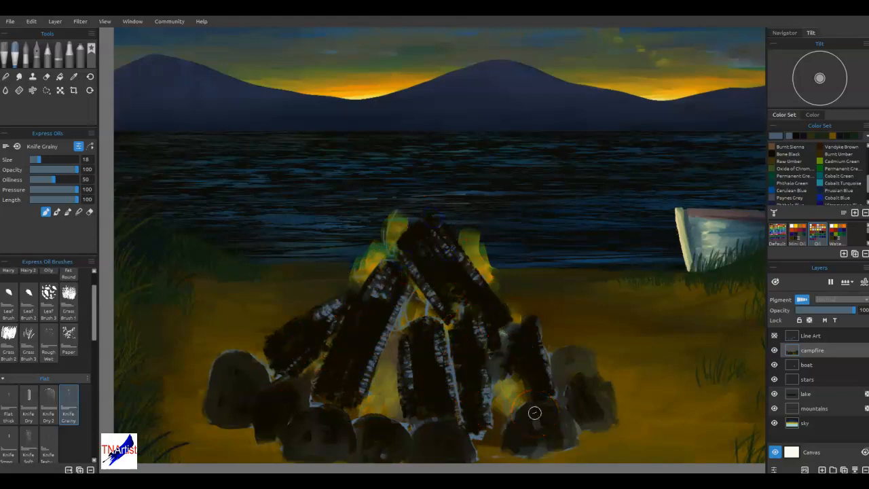
Step: Sample yellow from the right-hand flame and add glowing grainy edges to the upper and central logs
alt+click(484, 275)
mouse_move(410, 267)
mouse_down()
mouse_move(440, 319)
mouse_move(456, 326)
mouse_up()
mouse_move(485, 363)
mouse_down()
mouse_move(482, 331)
mouse_move(492, 424)
mouse_up()
drag(481, 332, 490, 421)
drag(401, 353, 405, 420)
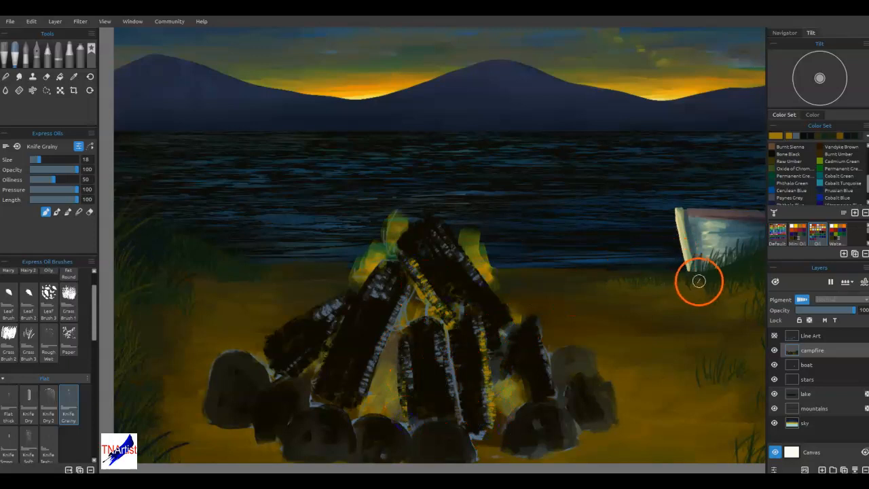
Step: Add Cadmium Red glowing edges to the inner sides of the left, central and upper logs
scroll(842, 175, up, 5)
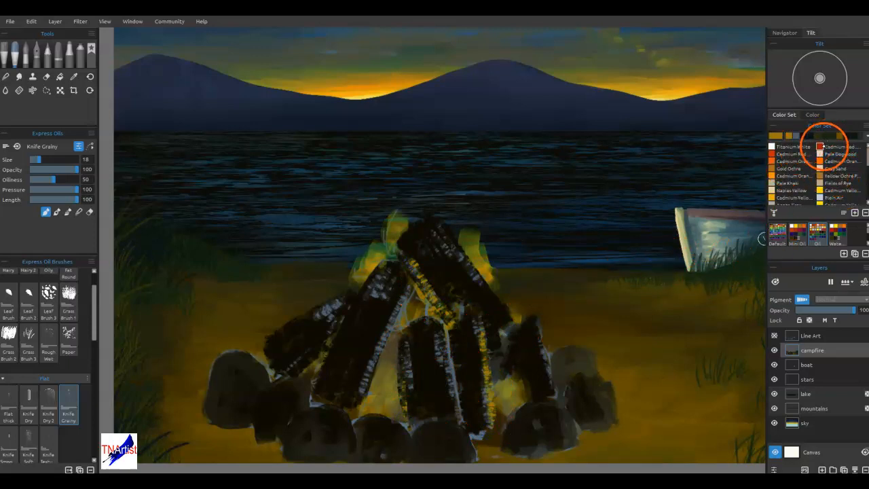
click(774, 154)
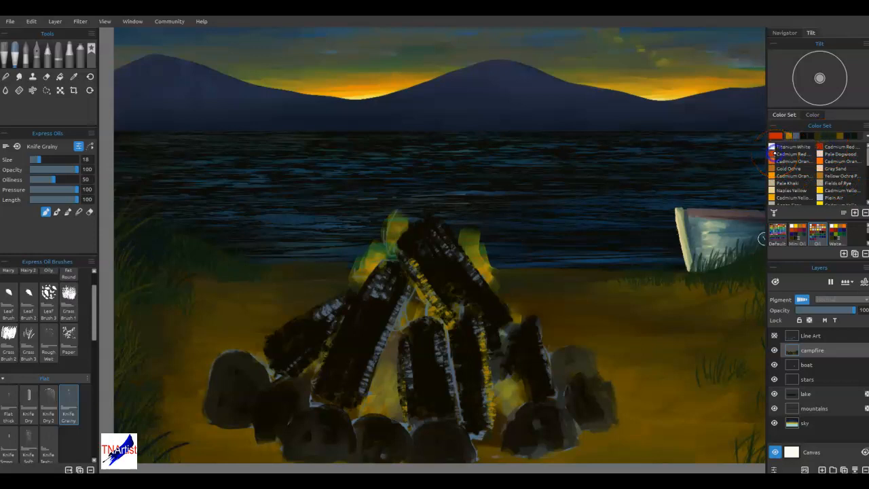
drag(379, 356, 369, 398)
drag(386, 335, 373, 402)
drag(405, 344, 401, 406)
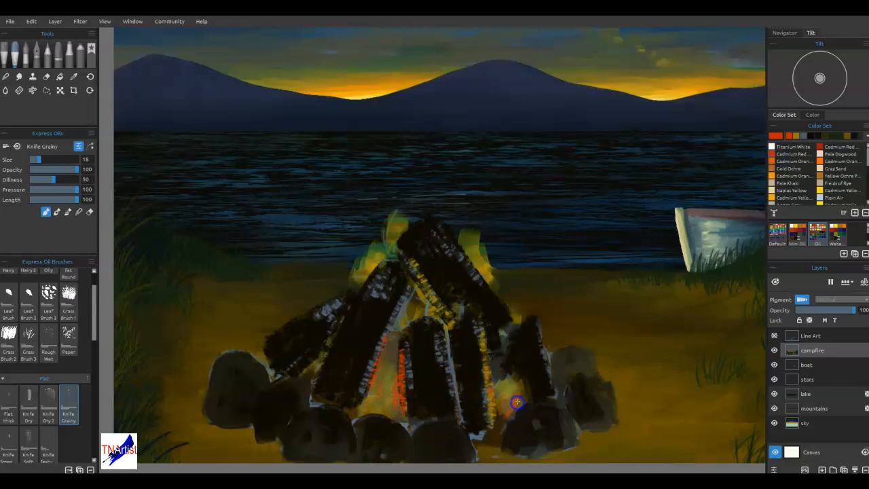
mouse_move(413, 289)
mouse_down()
mouse_move(389, 328)
mouse_move(421, 301)
mouse_up()
drag(310, 373, 342, 316)
mouse_move(416, 283)
mouse_down()
mouse_move(480, 265)
mouse_move(423, 281)
mouse_move(419, 243)
mouse_up()
click(478, 272)
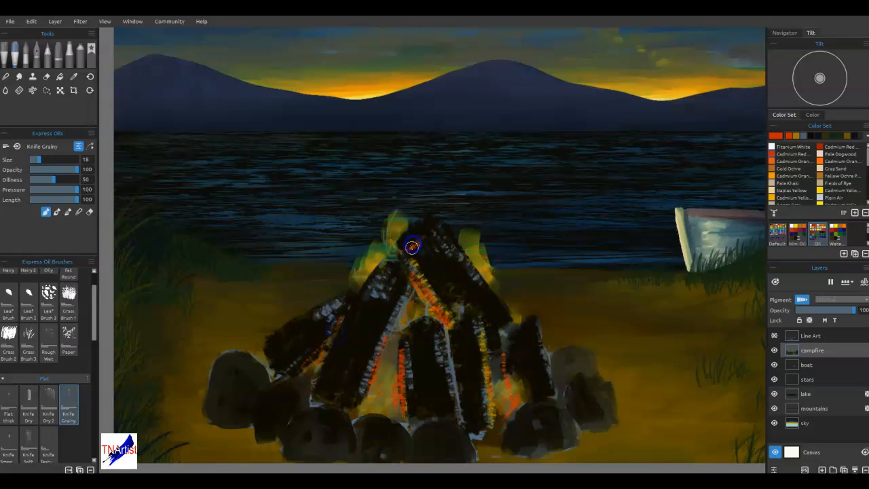
Step: Dab red embers across the upper, central and right-hand logs and down the inner edge of the left log
drag(436, 273, 448, 293)
drag(388, 293, 375, 337)
click(439, 373)
drag(466, 338, 467, 373)
click(489, 363)
click(502, 345)
drag(502, 346, 506, 360)
drag(515, 360, 519, 374)
click(428, 324)
click(431, 286)
click(397, 312)
drag(390, 335, 387, 349)
drag(366, 396, 367, 399)
click(386, 398)
click(314, 394)
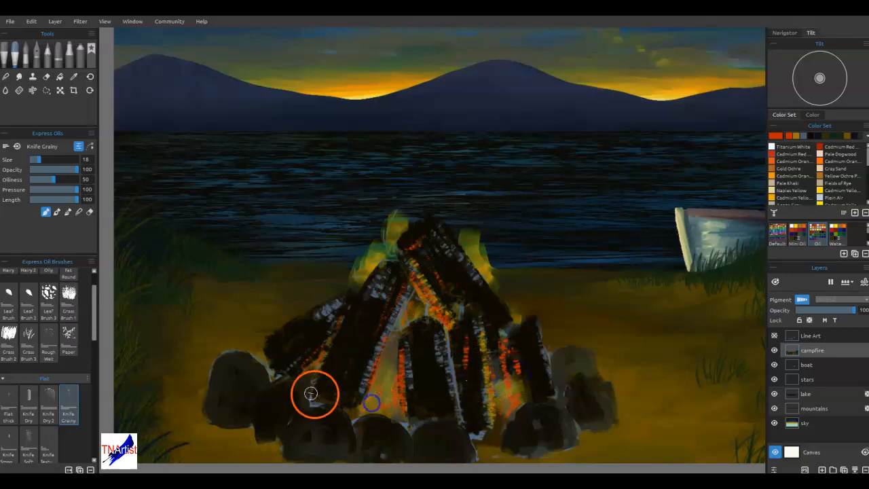
Step: Dab more red embers around the left logs and into the gaps at the base of the fire
click(383, 347)
click(406, 312)
click(397, 288)
click(364, 280)
click(354, 297)
click(294, 349)
click(281, 362)
click(402, 416)
drag(402, 416, 385, 408)
drag(469, 380, 497, 394)
click(491, 438)
click(503, 413)
Step: Layer Cadmium Orange embers over the gaps between the logs and along their glowing edges
click(772, 158)
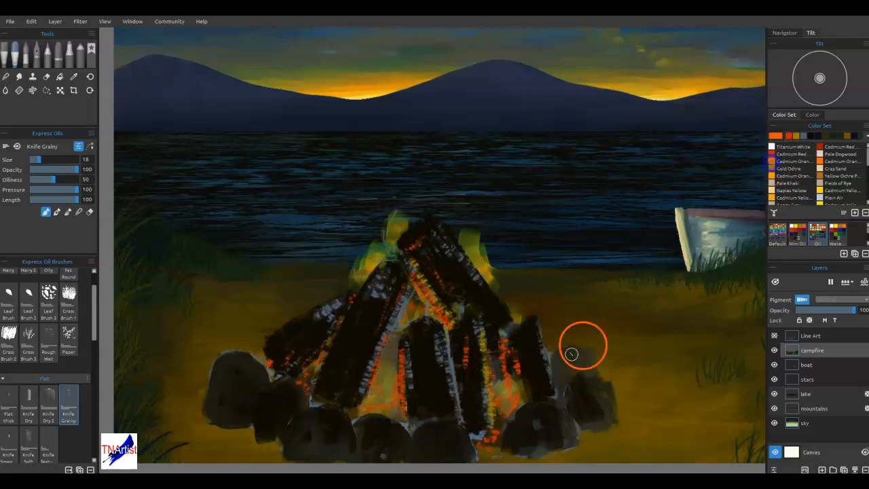
click(483, 438)
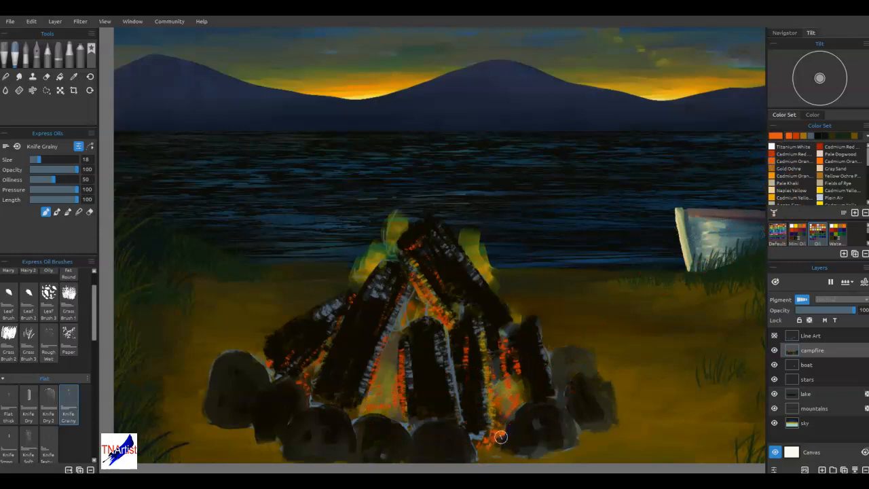
drag(503, 392, 503, 353)
drag(405, 408, 382, 398)
drag(380, 369, 361, 337)
drag(313, 365, 327, 339)
mouse_move(413, 253)
mouse_down()
mouse_move(440, 267)
mouse_move(431, 278)
mouse_move(463, 327)
mouse_move(392, 300)
mouse_move(381, 347)
mouse_up()
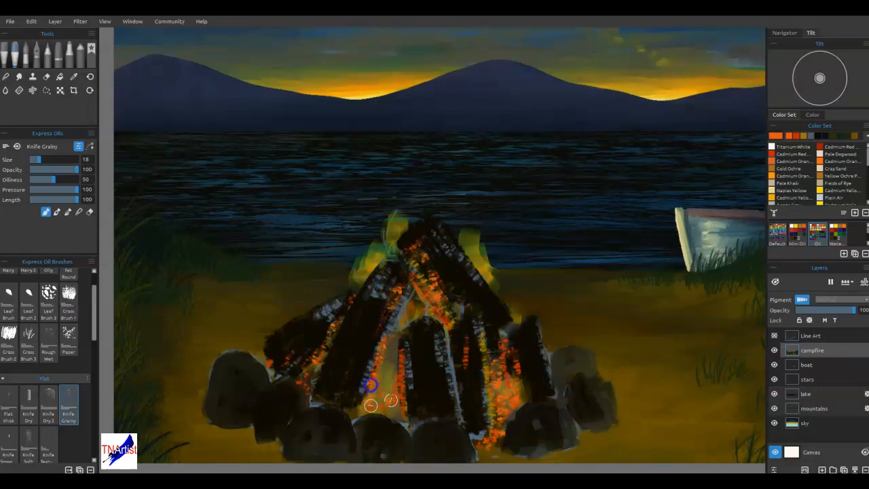
drag(363, 404, 407, 465)
Step: Add Cadmium Yellow highlights to the embers on the upper, right-hand and left logs
click(794, 198)
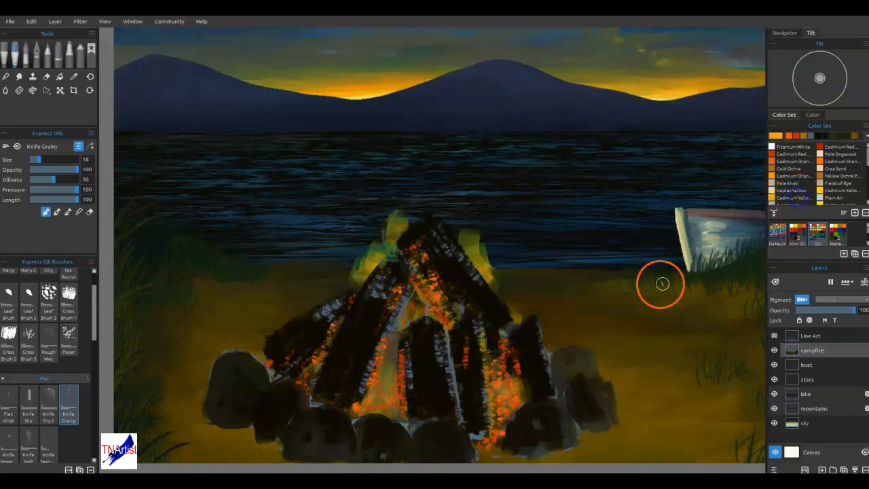
drag(429, 270, 446, 311)
drag(515, 360, 519, 376)
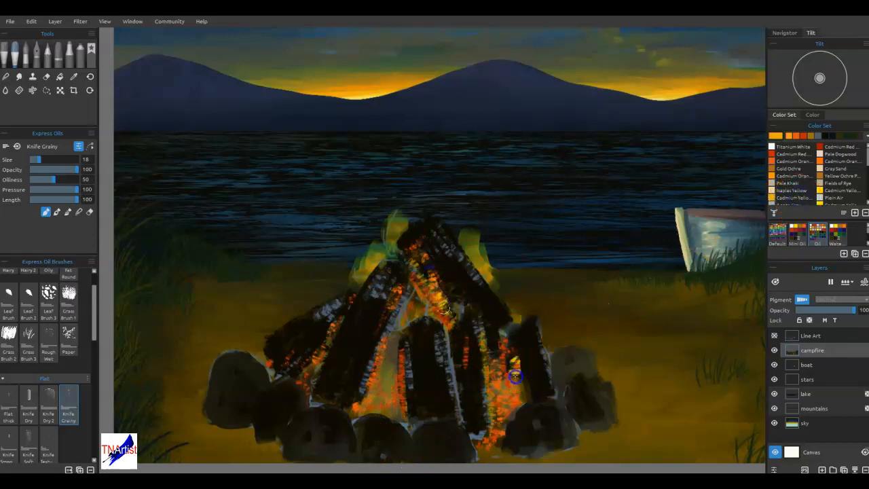
drag(402, 385, 399, 396)
drag(374, 351, 370, 368)
drag(388, 333, 396, 317)
drag(334, 324, 306, 373)
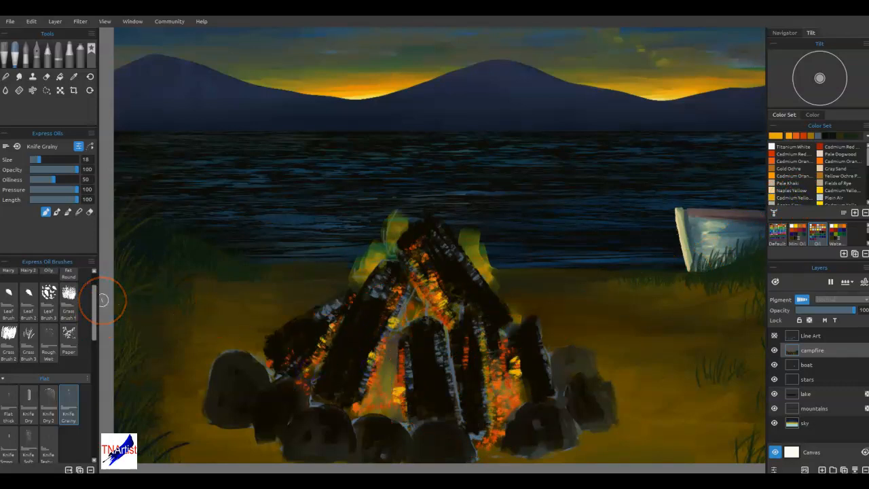
Step: Paint a yellow flame rising between the left and central logs with Knife Dry, reducing its size to 9
click(29, 406)
mouse_move(413, 378)
mouse_down()
mouse_move(383, 368)
mouse_move(388, 382)
mouse_move(392, 351)
mouse_up()
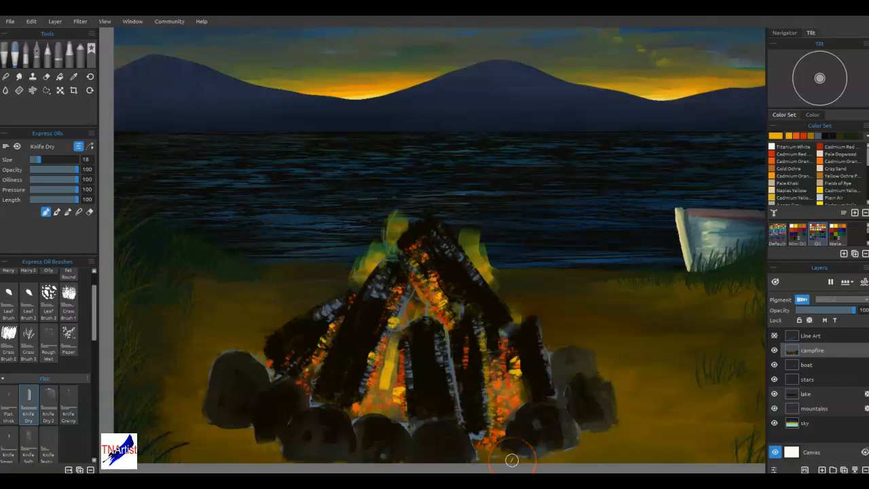
key([)
mouse_move(394, 333)
mouse_down()
mouse_move(373, 369)
mouse_move(383, 385)
mouse_move(409, 349)
mouse_up()
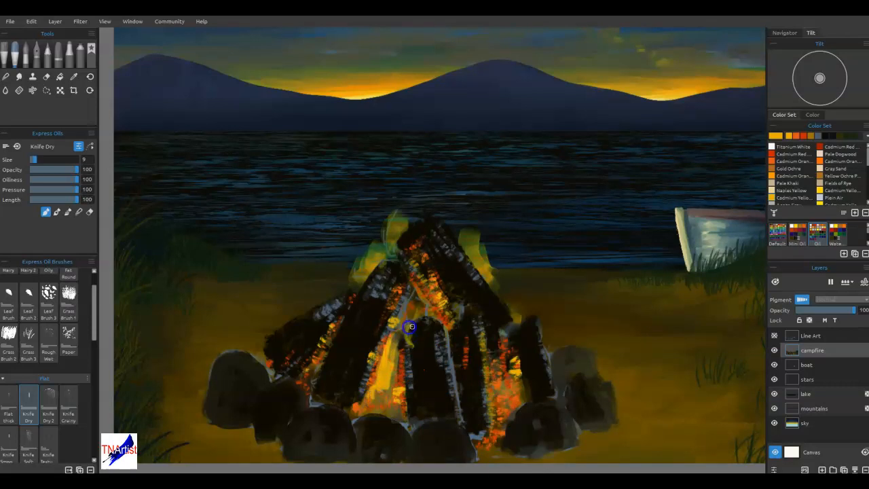
drag(417, 318, 425, 378)
Step: Sample orange from the embers and fill the gap beneath the crossing upper logs with Knife Dry
alt+click(389, 303)
alt+click(403, 299)
alt+click(404, 311)
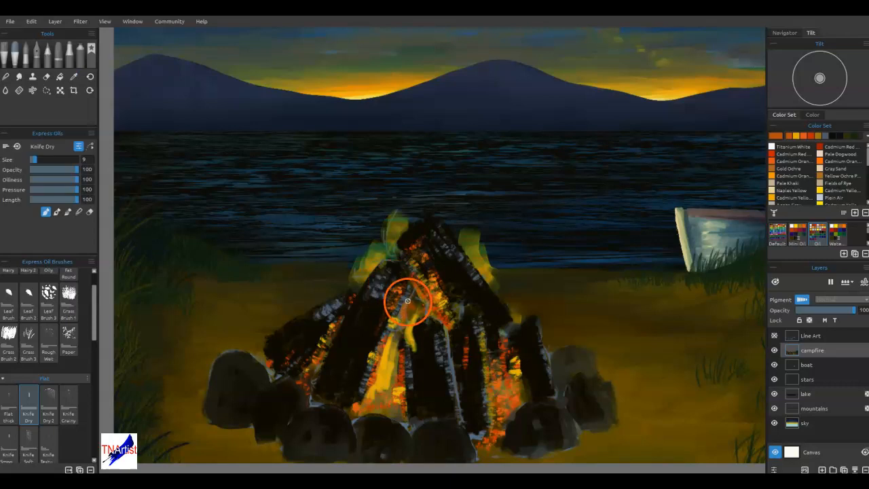
mouse_move(412, 286)
mouse_down()
mouse_move(419, 308)
mouse_move(406, 313)
mouse_up()
drag(412, 299, 417, 285)
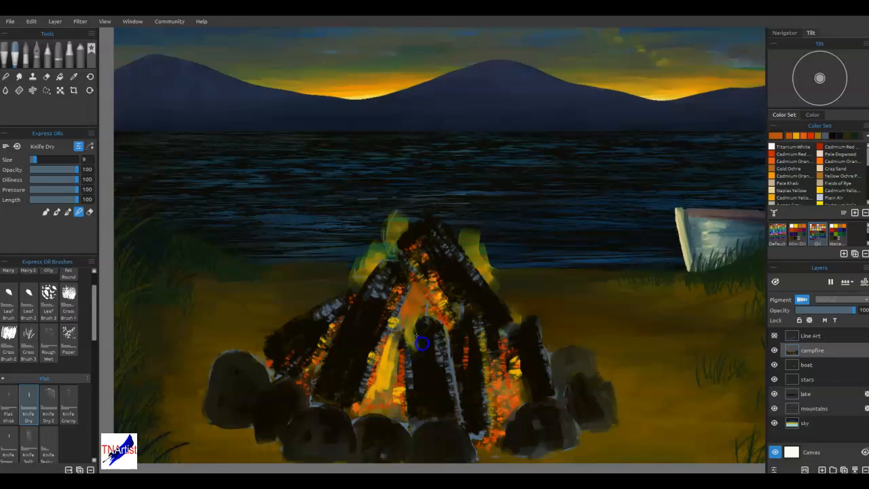
Step: Blend the yellow flame between the left and central logs and the flame above the left log
mouse_move(407, 338)
mouse_down()
mouse_move(384, 361)
mouse_move(392, 363)
mouse_move(396, 333)
mouse_up()
mouse_move(389, 375)
mouse_down()
mouse_move(380, 408)
mouse_move(383, 375)
mouse_move(366, 404)
mouse_move(391, 350)
mouse_move(389, 400)
mouse_up()
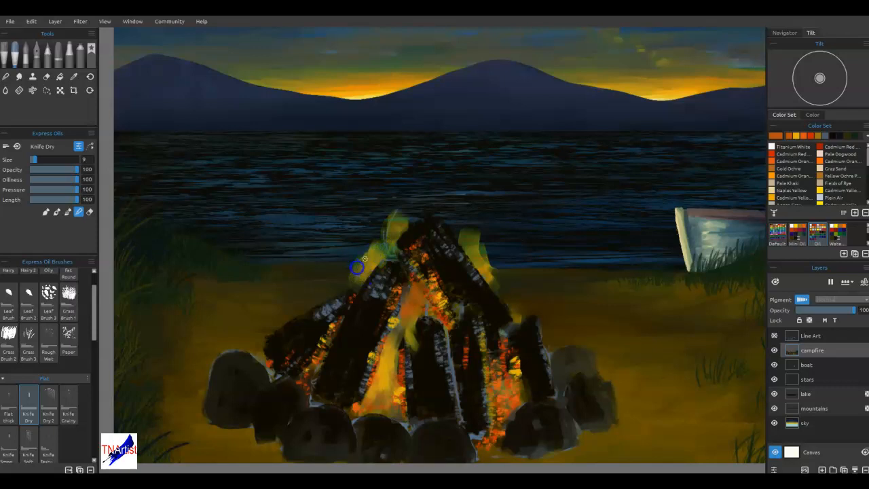
drag(363, 277, 375, 265)
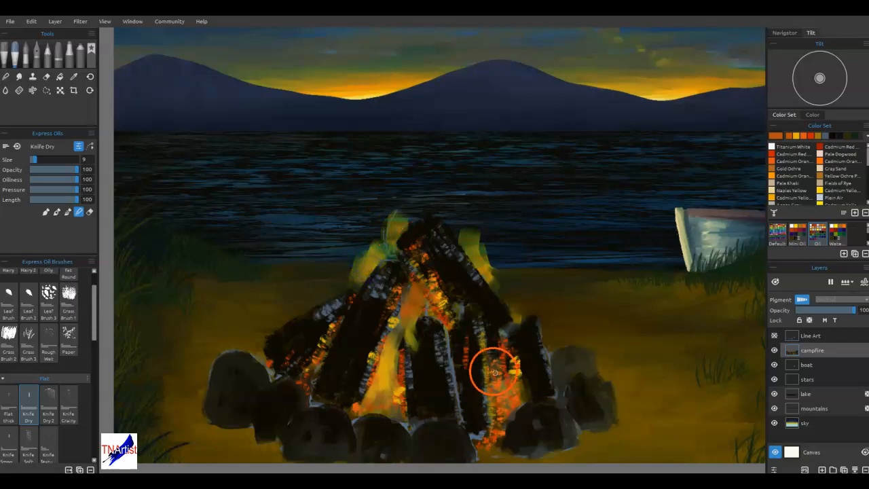
Step: Paint orange strokes along the upper flames, between the right-hand logs and on the left log with Knife Dry
key(b)
mouse_move(499, 406)
mouse_down()
mouse_move(497, 376)
mouse_move(517, 369)
mouse_move(496, 342)
mouse_up()
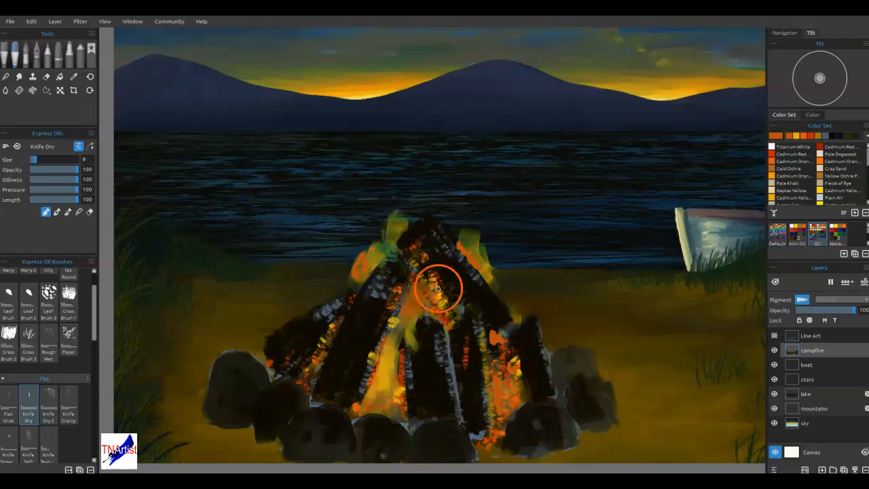
mouse_move(324, 373)
mouse_down()
mouse_move(318, 330)
mouse_move(337, 313)
mouse_up()
drag(497, 293, 504, 307)
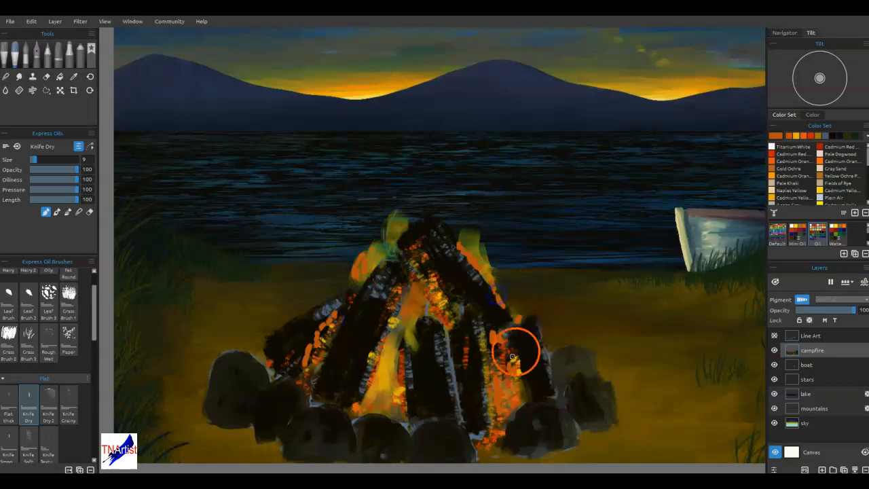
Step: Outline the upper-left, upper-right and left log flames with Cadmium Yellow, and touch up the yellow beside the central gap
alt+click(394, 321)
drag(405, 310, 402, 295)
click(820, 190)
drag(490, 276, 462, 232)
mouse_move(385, 238)
mouse_down()
mouse_move(388, 244)
mouse_move(402, 201)
mouse_up()
drag(356, 288, 354, 261)
mouse_move(306, 360)
mouse_down()
mouse_move(304, 348)
mouse_move(334, 307)
mouse_up()
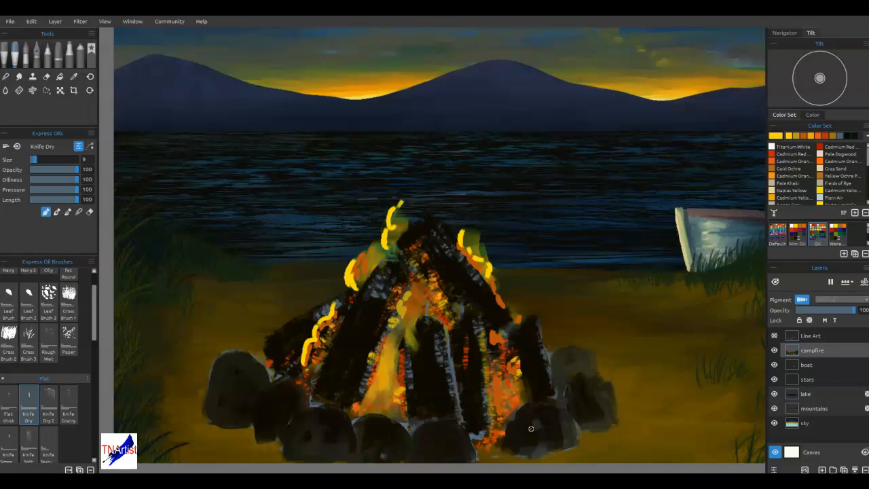
Step: Paint yellow flame licks between the lower logs and wavy tips rising above the left, upper and right-hand logs
mouse_move(511, 402)
mouse_down()
mouse_move(513, 349)
mouse_move(487, 394)
mouse_move(486, 334)
mouse_up()
drag(398, 404, 396, 340)
drag(367, 261, 388, 236)
mouse_move(467, 257)
mouse_down()
mouse_move(471, 227)
mouse_move(489, 254)
mouse_move(480, 211)
mouse_up()
mouse_move(329, 327)
mouse_down()
mouse_move(330, 287)
mouse_move(302, 299)
mouse_up()
mouse_move(308, 235)
mouse_down()
mouse_move(315, 260)
mouse_move(305, 282)
mouse_move(305, 305)
mouse_up()
drag(518, 306, 518, 288)
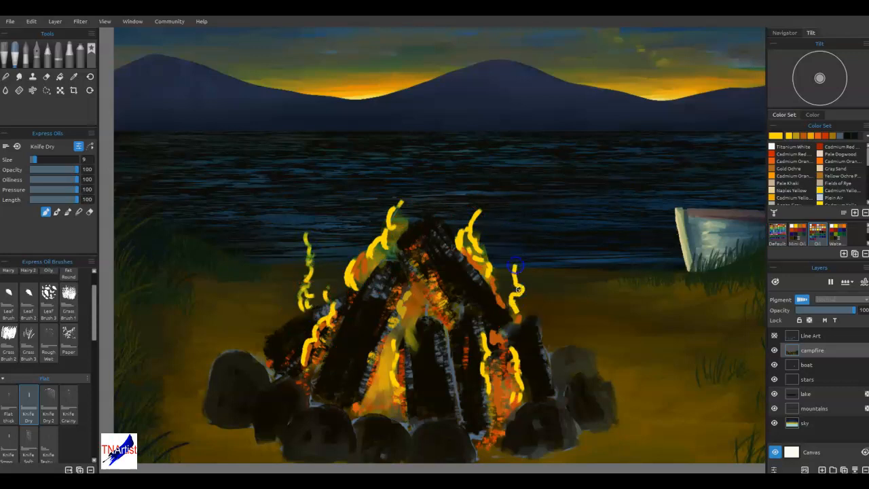
drag(356, 388, 363, 401)
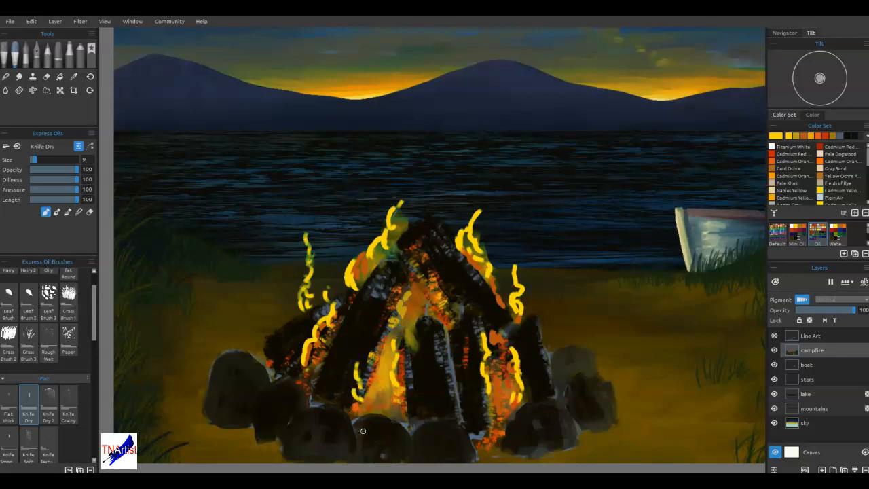
Step: Blend the yellow flames on and between the right-hand logs, pulling the upper-right flame into a tall wavy tip
key(n)
drag(523, 289, 515, 261)
drag(514, 349, 516, 335)
drag(485, 381, 487, 394)
drag(487, 363, 485, 336)
drag(470, 233, 482, 259)
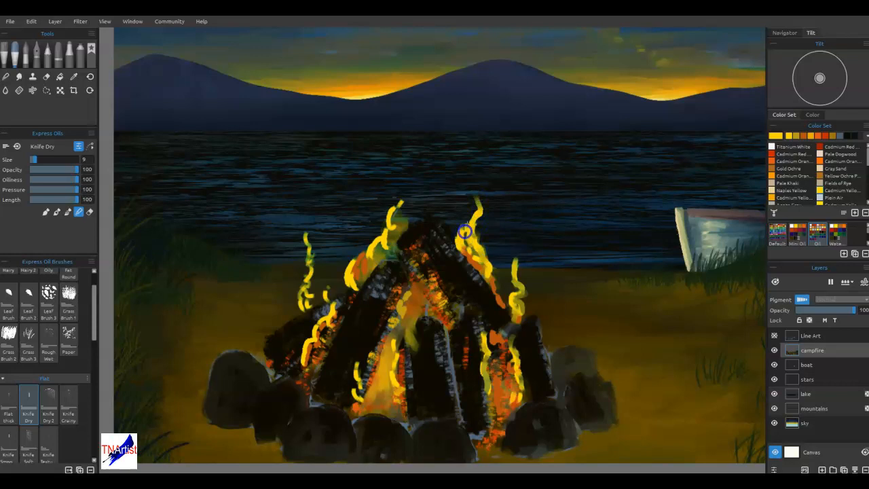
mouse_move(469, 226)
mouse_down()
mouse_move(473, 192)
mouse_move(478, 210)
mouse_move(473, 170)
mouse_up()
Step: Blend the upper-left, left log and lower central flames, and pull an extra wisp up from the upper-left flame
mouse_move(389, 228)
mouse_down()
mouse_move(396, 177)
mouse_move(390, 229)
mouse_up()
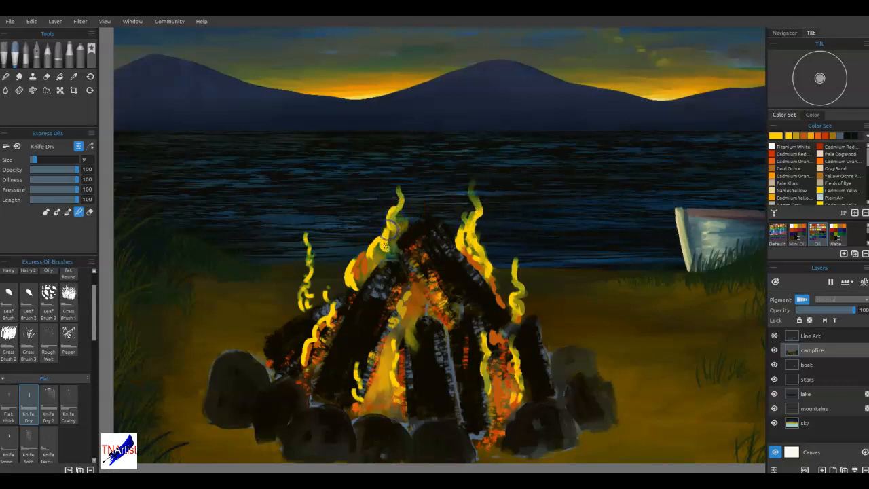
mouse_move(373, 264)
mouse_down()
mouse_move(371, 243)
mouse_move(352, 282)
mouse_move(387, 214)
mouse_up()
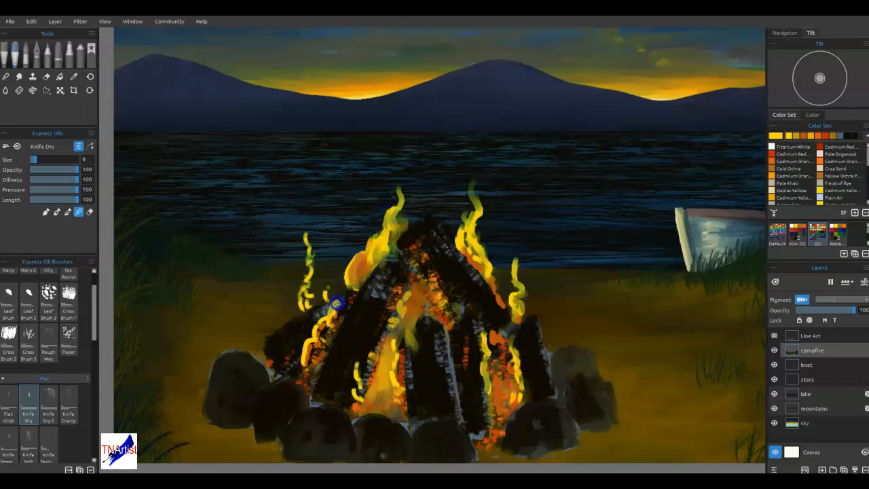
mouse_move(328, 290)
mouse_down()
mouse_move(329, 325)
mouse_move(305, 365)
mouse_move(310, 345)
mouse_move(341, 324)
mouse_move(321, 349)
mouse_move(329, 315)
mouse_up()
mouse_move(357, 387)
mouse_down()
mouse_move(359, 341)
mouse_move(367, 387)
mouse_move(394, 326)
mouse_up()
mouse_move(394, 355)
mouse_down()
mouse_move(390, 380)
mouse_move(394, 347)
mouse_up()
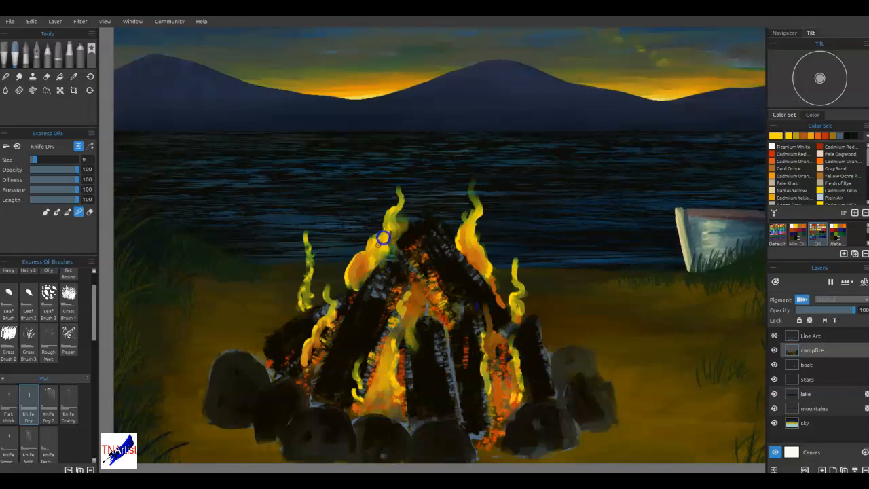
drag(361, 219, 363, 189)
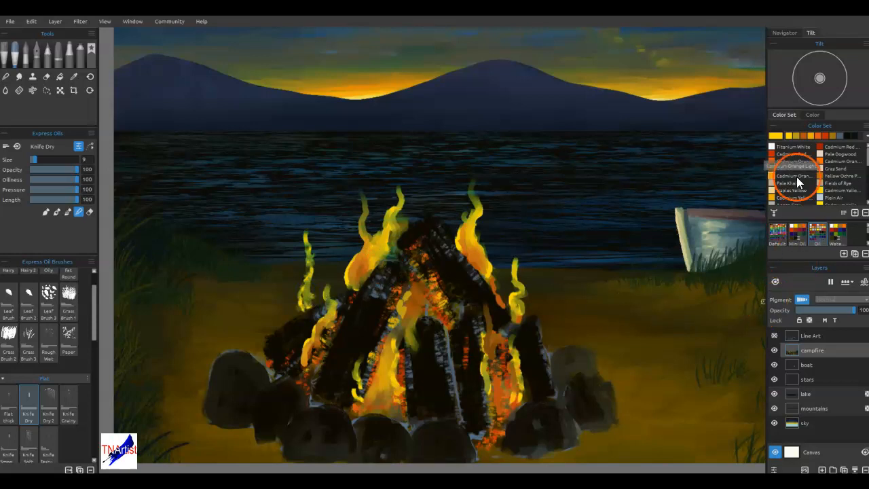
Step: Dab Titanium White highlights at the bases of the flames and among the embers across the campfire
click(771, 176)
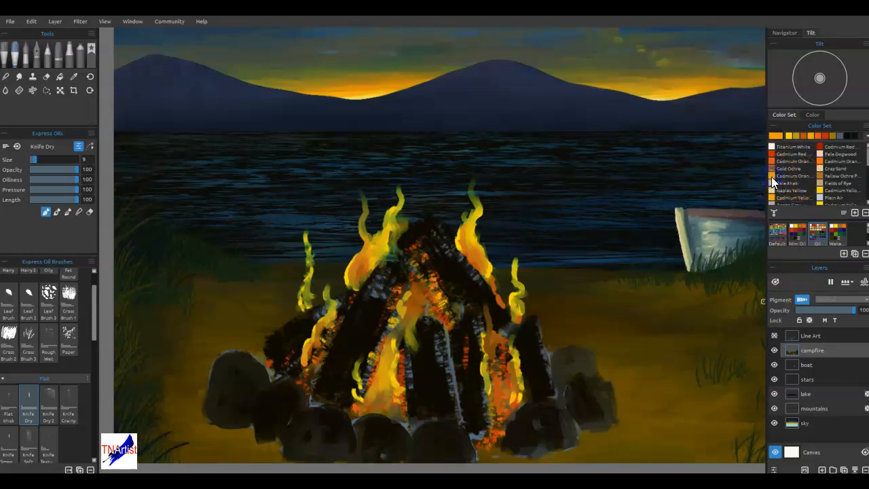
click(772, 147)
mouse_move(402, 288)
mouse_down()
mouse_move(407, 315)
mouse_move(403, 306)
mouse_up()
mouse_move(371, 266)
mouse_down()
mouse_move(376, 241)
mouse_move(362, 276)
mouse_up()
drag(386, 235, 394, 208)
mouse_move(472, 262)
mouse_down()
mouse_move(467, 238)
mouse_move(484, 278)
mouse_up()
drag(523, 302, 519, 319)
drag(514, 360, 507, 426)
drag(489, 388, 499, 402)
mouse_move(389, 399)
mouse_down()
mouse_move(379, 411)
mouse_move(388, 390)
mouse_up()
mouse_move(314, 352)
mouse_down()
mouse_move(313, 359)
mouse_move(320, 339)
mouse_up()
drag(305, 297, 303, 309)
drag(451, 330, 448, 322)
Step: Blend the white highlights upward into the flames between and above the right-hand logs
key(n)
drag(495, 403, 489, 357)
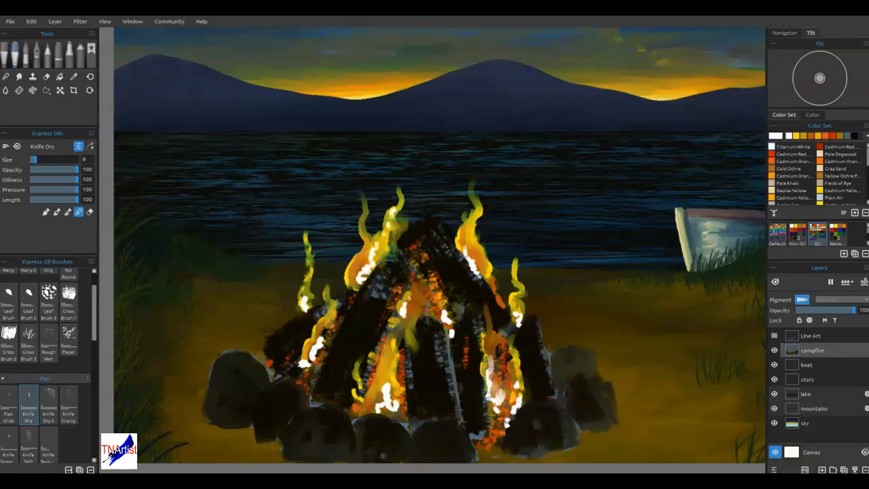
mouse_move(498, 401)
mouse_down()
mouse_move(492, 353)
mouse_move(520, 408)
mouse_move(515, 360)
mouse_move(513, 370)
mouse_up()
drag(518, 328, 517, 303)
mouse_move(480, 275)
mouse_down()
mouse_move(470, 256)
mouse_move(475, 267)
mouse_up()
Step: Blend the white highlights into the left, upper-left and central flames, drawing a pale flame up the central gap
mouse_move(375, 247)
mouse_down()
mouse_move(371, 257)
mouse_move(369, 249)
mouse_move(361, 255)
mouse_move(358, 281)
mouse_move(371, 252)
mouse_up()
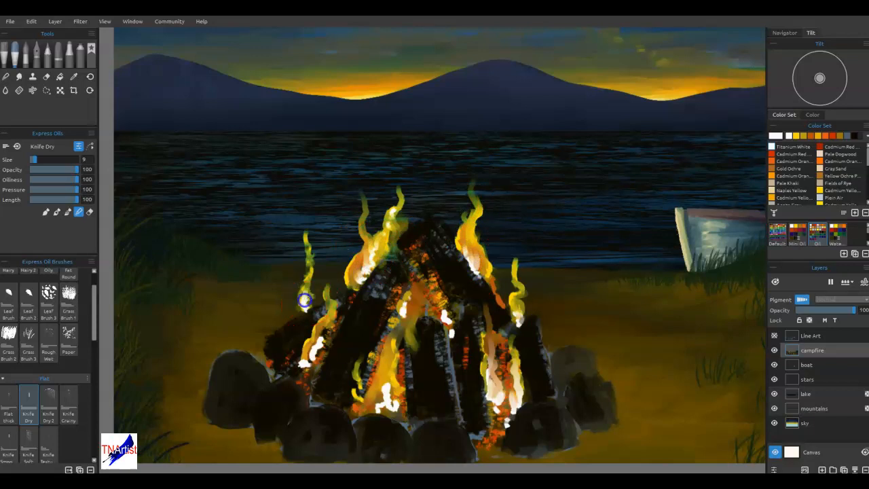
drag(304, 309, 302, 319)
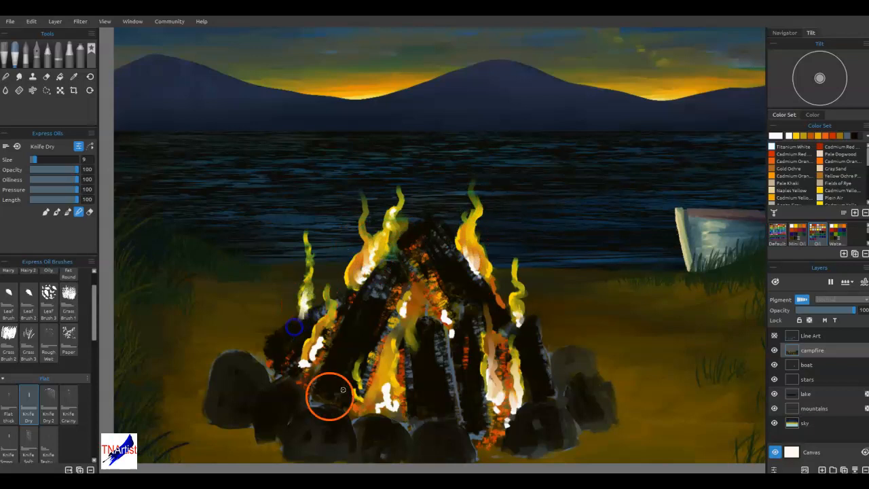
mouse_move(314, 352)
mouse_down()
mouse_move(330, 315)
mouse_move(304, 362)
mouse_up()
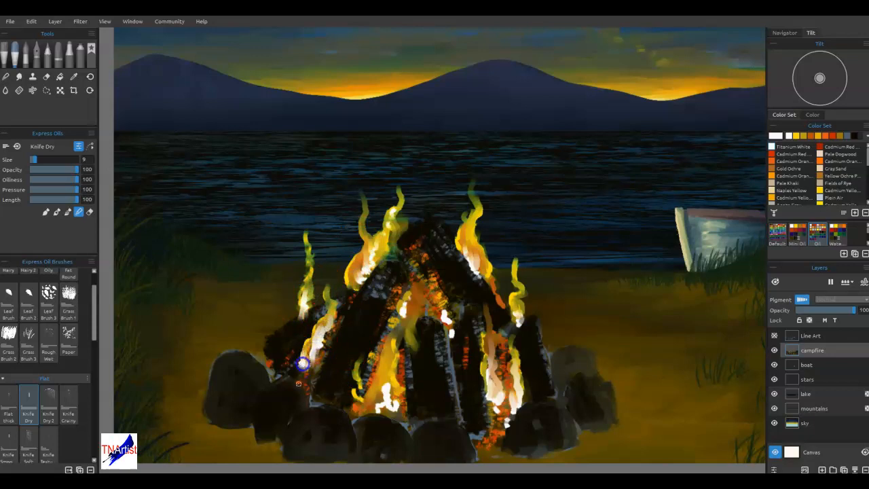
mouse_move(391, 403)
mouse_down()
mouse_move(388, 359)
mouse_move(392, 392)
mouse_move(378, 414)
mouse_move(405, 309)
mouse_up()
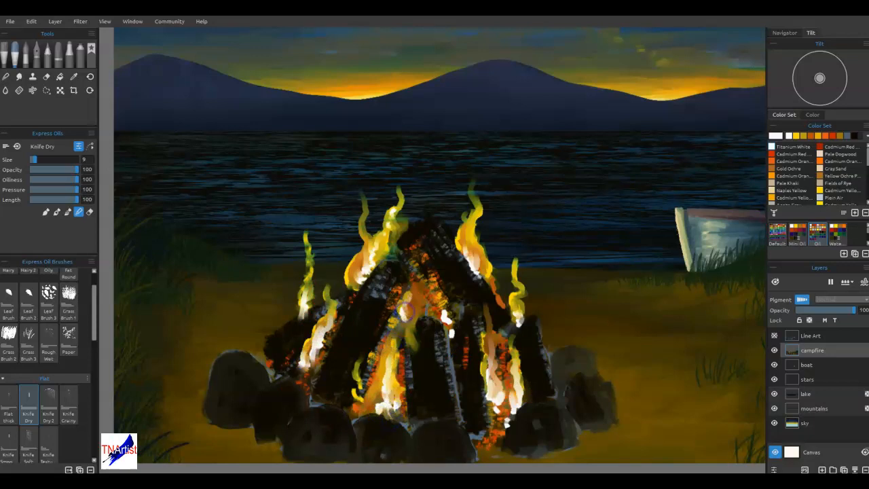
drag(404, 269, 406, 264)
mouse_move(403, 312)
mouse_down()
mouse_move(406, 248)
mouse_move(369, 247)
mouse_move(374, 257)
mouse_move(361, 275)
mouse_up()
mouse_move(356, 257)
mouse_down()
mouse_move(364, 201)
mouse_move(386, 202)
mouse_up()
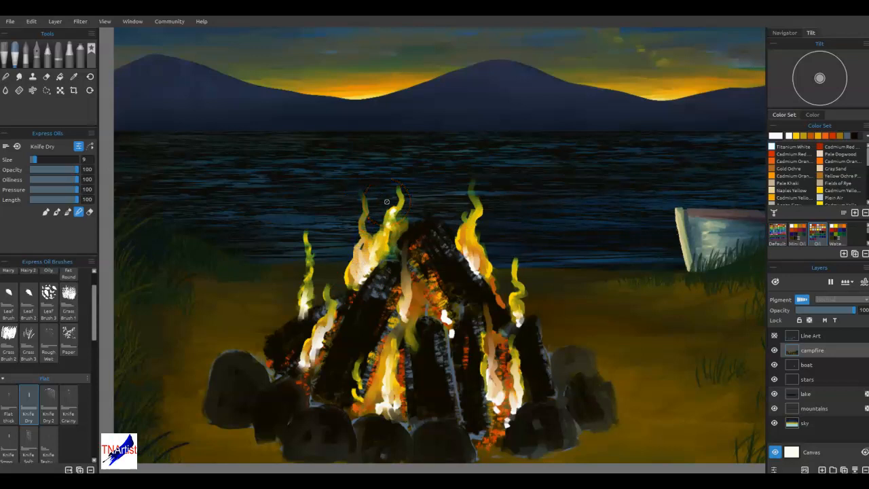
Step: Smooth the remaining white and yellow in the upper-right and upper-left flames
drag(467, 245, 476, 235)
drag(485, 269, 485, 256)
mouse_move(392, 222)
mouse_down()
mouse_move(401, 188)
mouse_move(414, 178)
mouse_move(490, 267)
mouse_move(493, 291)
mouse_move(488, 284)
mouse_up()
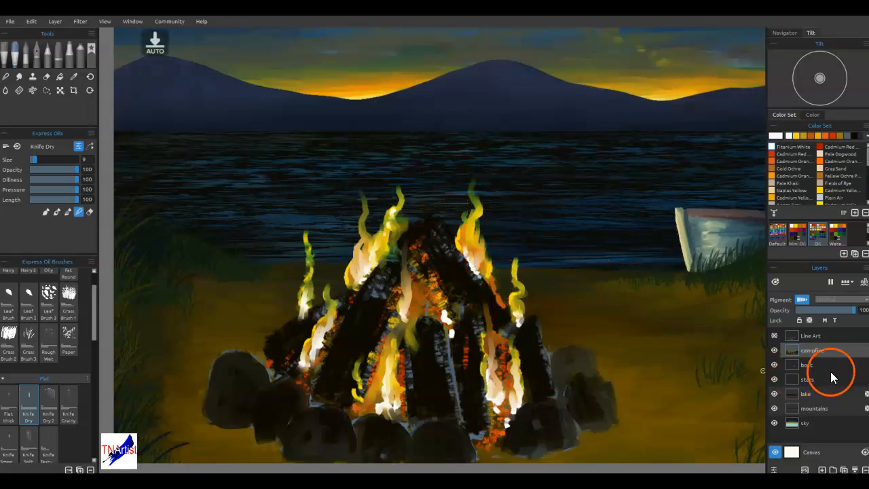
Step: Add a new layer above the campfire layer and set its blend mode to Overlay
click(833, 469)
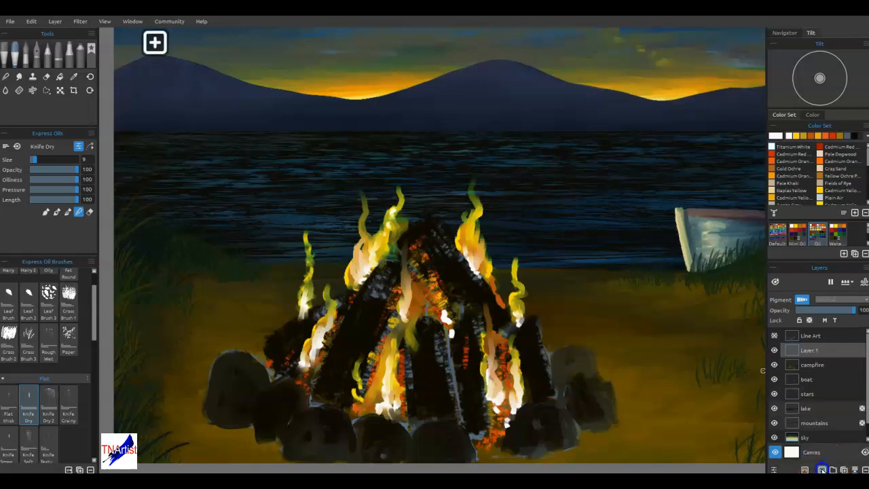
click(839, 299)
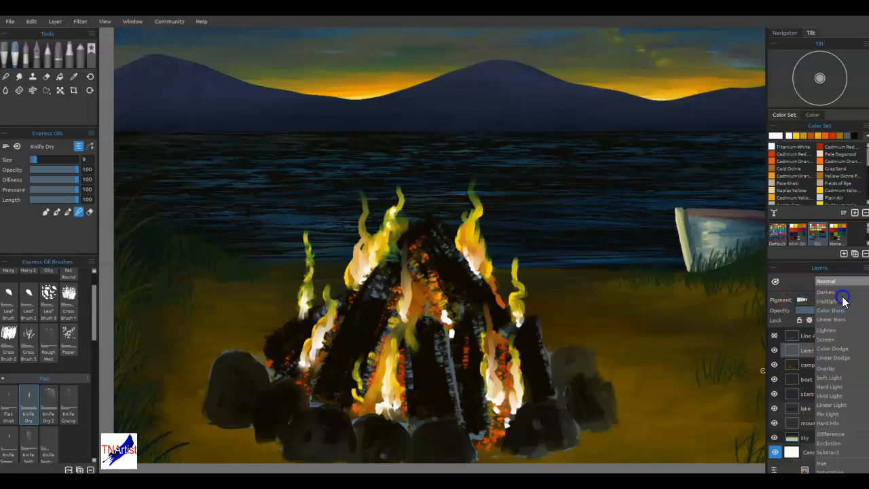
click(834, 370)
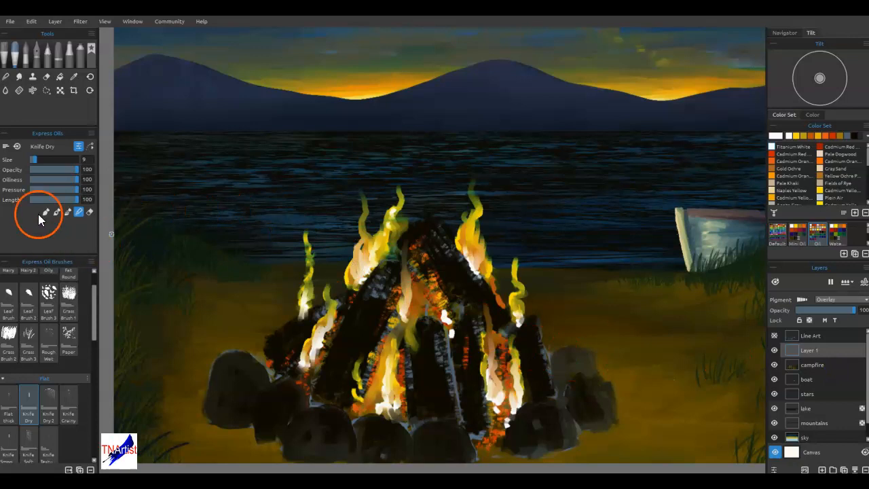
Step: Spray a soft white glow over the central, left and upper flames and the central embers with the Spray airbrush
click(69, 54)
click(81, 56)
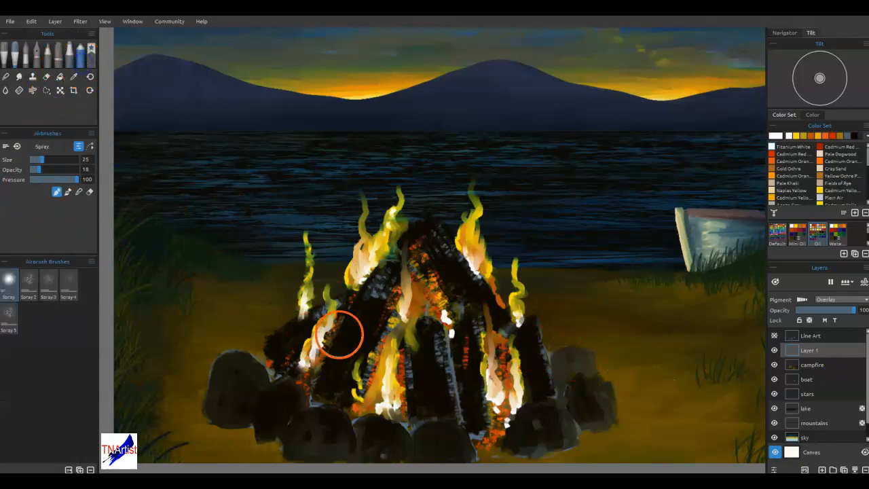
drag(396, 409, 402, 365)
drag(389, 399, 392, 398)
drag(369, 276, 382, 250)
mouse_move(339, 324)
mouse_down()
mouse_move(311, 374)
mouse_move(312, 355)
mouse_move(317, 361)
mouse_up()
mouse_move(460, 245)
mouse_down()
mouse_move(472, 237)
mouse_move(474, 253)
mouse_up()
drag(492, 395, 489, 423)
mouse_move(454, 314)
mouse_down()
mouse_move(415, 255)
mouse_move(430, 293)
mouse_up()
Step: Brighten the right-hand embers and flames with sprayed white, and enlarge the airbrush to 50 for the central logs
drag(439, 395, 450, 384)
drag(469, 439, 465, 360)
drag(501, 415, 511, 394)
drag(509, 307, 518, 321)
drag(471, 264, 468, 233)
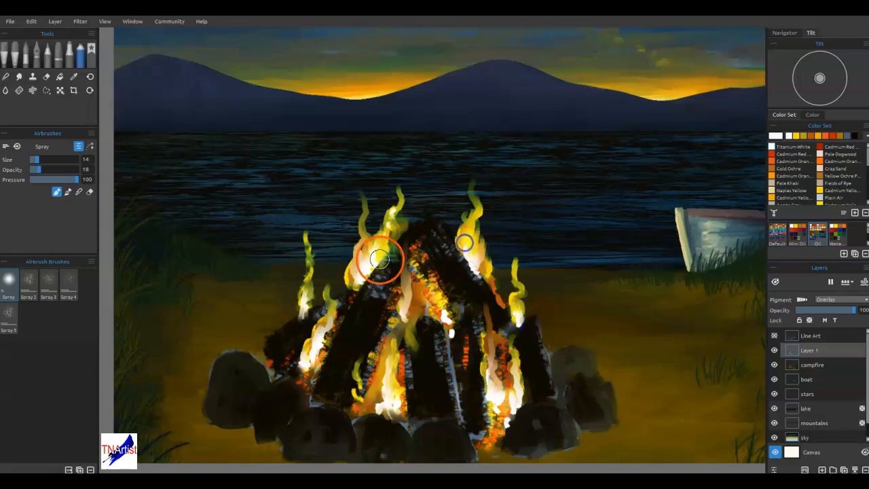
drag(307, 322, 319, 359)
click(324, 441)
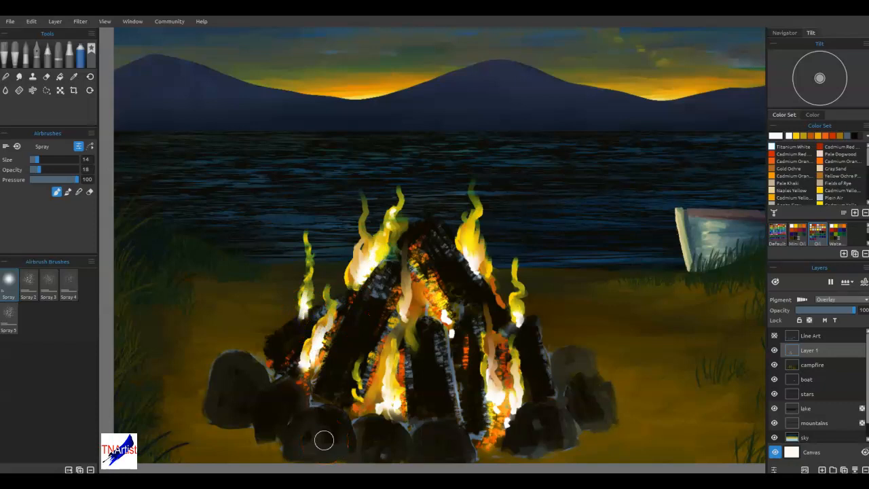
mouse_move(447, 310)
mouse_down()
mouse_move(428, 326)
mouse_move(412, 318)
mouse_move(435, 309)
mouse_move(434, 317)
mouse_move(416, 296)
mouse_move(425, 305)
mouse_move(442, 286)
mouse_move(413, 353)
mouse_up()
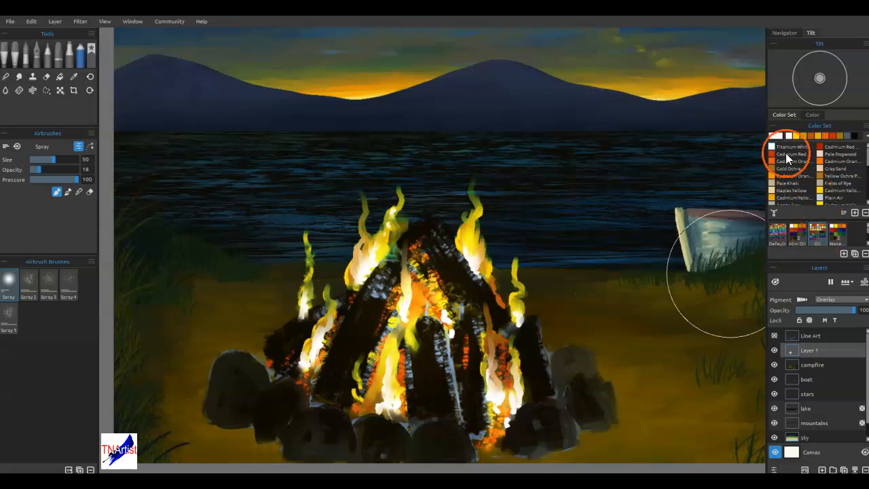
Step: Airbrush a Naples Yellow glow over the logs and surrounding stones, raising the opacity to 62
click(771, 190)
mouse_move(400, 298)
mouse_down()
mouse_move(401, 292)
mouse_move(411, 313)
mouse_move(382, 320)
mouse_up()
drag(473, 347, 481, 353)
click(60, 170)
mouse_move(438, 314)
mouse_down()
mouse_move(382, 325)
mouse_move(381, 307)
mouse_up()
mouse_move(541, 382)
mouse_down()
mouse_move(543, 390)
mouse_move(558, 380)
mouse_up()
drag(299, 380, 293, 375)
drag(387, 412, 395, 420)
drag(420, 386, 415, 405)
mouse_move(496, 402)
mouse_down()
mouse_move(504, 396)
mouse_move(492, 408)
mouse_up()
Step: Extend the airbrushed warm glow across the right-hand stones and the sand between the campfire and the grass
mouse_move(567, 385)
mouse_down()
mouse_move(564, 350)
mouse_move(590, 366)
mouse_move(591, 400)
mouse_move(575, 415)
mouse_move(600, 402)
mouse_move(617, 364)
mouse_up()
scroll(617, 363, down, 2)
mouse_move(603, 415)
mouse_down()
mouse_move(550, 412)
mouse_move(592, 412)
mouse_move(581, 386)
mouse_move(605, 377)
mouse_up()
mouse_move(475, 409)
mouse_down()
mouse_move(431, 404)
mouse_move(419, 381)
mouse_move(459, 348)
mouse_move(572, 382)
mouse_move(551, 396)
mouse_move(576, 393)
mouse_move(553, 397)
mouse_move(657, 400)
mouse_move(609, 363)
mouse_move(628, 343)
mouse_move(622, 419)
mouse_move(618, 376)
mouse_move(431, 385)
mouse_move(502, 402)
mouse_move(441, 411)
mouse_move(369, 353)
mouse_move(369, 335)
mouse_move(602, 362)
mouse_move(648, 333)
mouse_move(614, 374)
mouse_move(625, 346)
mouse_up()
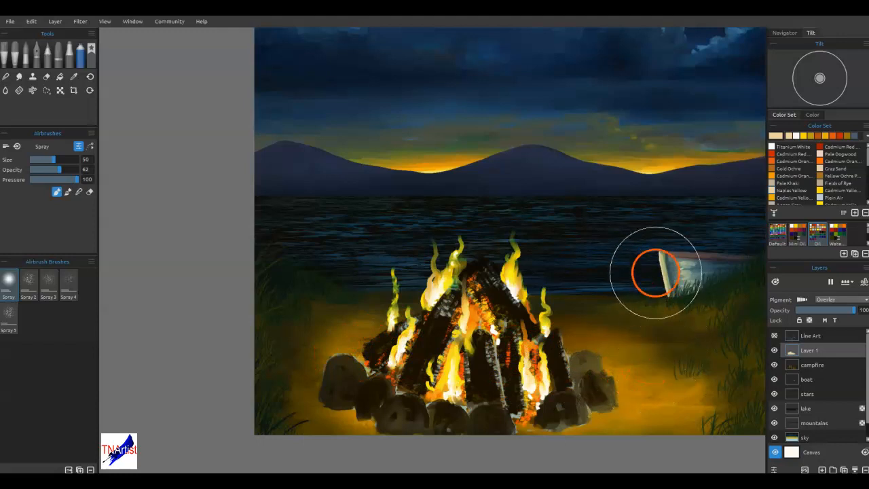
drag(662, 324, 682, 326)
Step: Reduce the airbrush size to 16 and spray a warm glow on the boat's near edge
key([)
key([)
key([)
key([)
key([)
key([)
mouse_move(664, 266)
mouse_down()
mouse_move(668, 284)
mouse_move(681, 275)
mouse_up()
Step: Spray warm light onto the grassy bank beside the boat and the sand in front of it
mouse_move(682, 387)
mouse_down()
mouse_move(617, 383)
mouse_move(640, 364)
mouse_move(632, 374)
mouse_move(467, 372)
mouse_up()
mouse_move(610, 343)
mouse_down()
mouse_move(595, 340)
mouse_move(619, 351)
mouse_move(609, 414)
mouse_move(644, 410)
mouse_move(648, 424)
mouse_up()
mouse_move(605, 350)
mouse_down()
mouse_move(583, 328)
mouse_move(596, 324)
mouse_up()
mouse_move(620, 288)
mouse_down()
mouse_move(651, 288)
mouse_move(661, 337)
mouse_up()
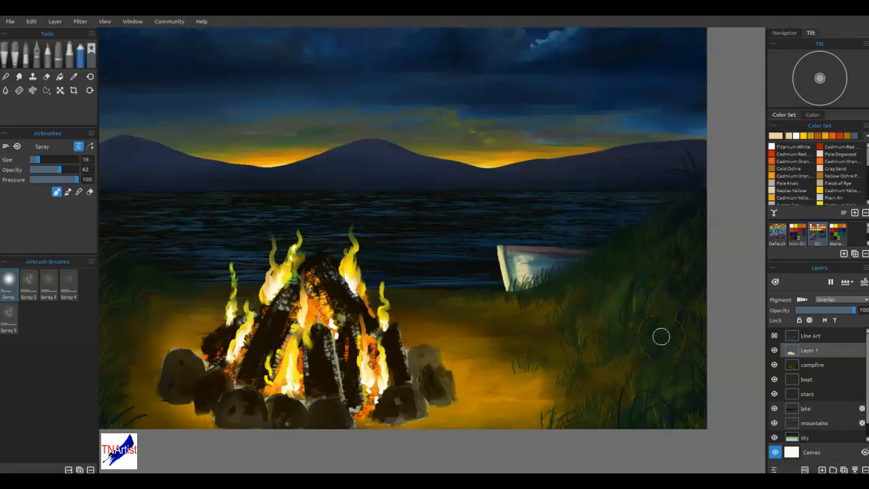
mouse_move(616, 284)
mouse_down()
mouse_move(609, 332)
mouse_move(602, 327)
mouse_move(673, 283)
mouse_up()
drag(529, 396, 539, 394)
Step: Erase the overlay glow from the stones around the campfire and touch up the sand beside the right-hand stones
mouse_move(503, 363)
mouse_down()
mouse_move(466, 339)
mouse_move(514, 400)
mouse_move(567, 398)
mouse_move(522, 407)
mouse_up()
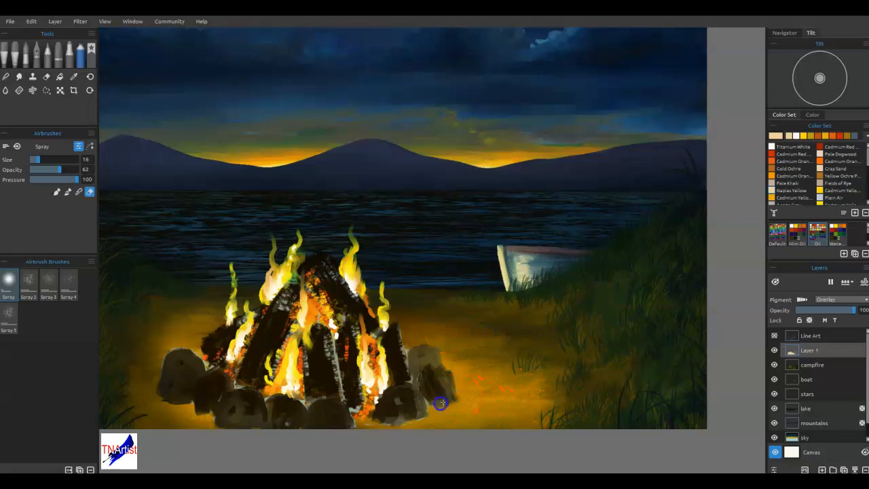
drag(435, 417, 417, 428)
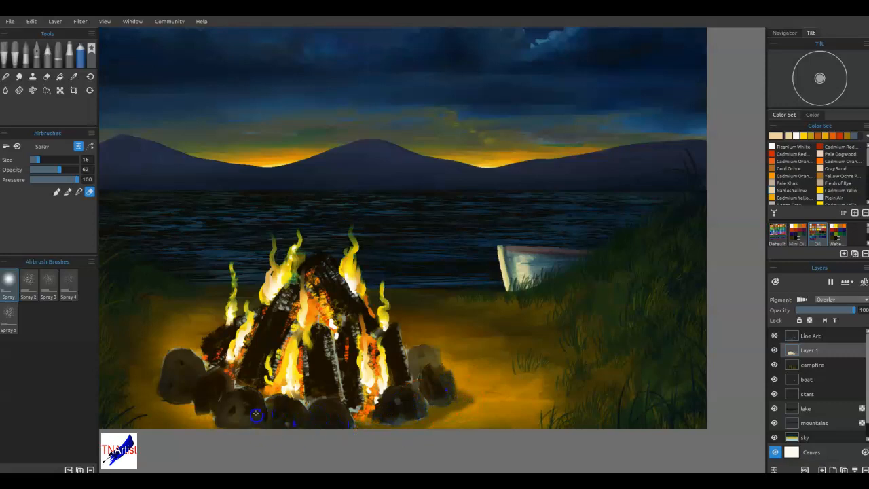
click(161, 403)
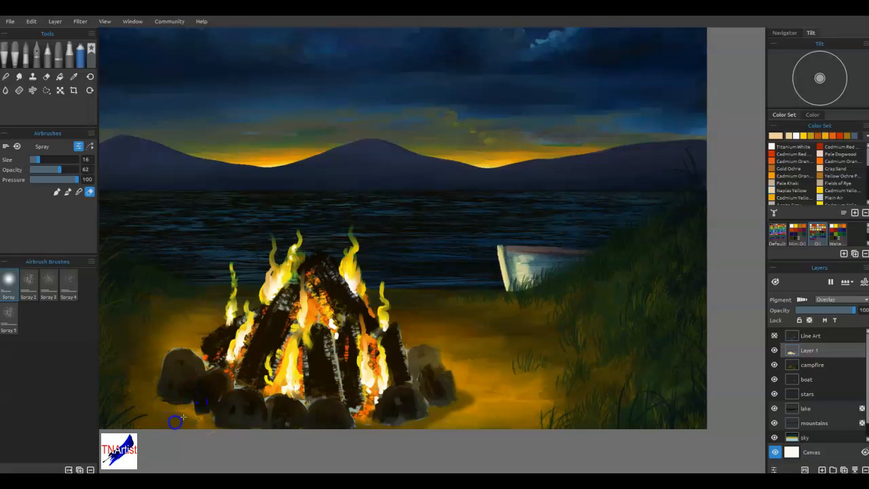
click(162, 391)
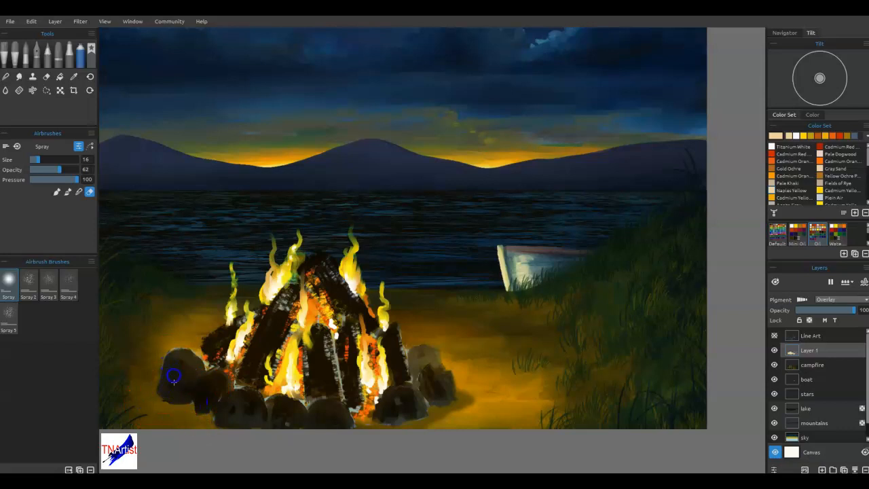
click(235, 405)
click(429, 386)
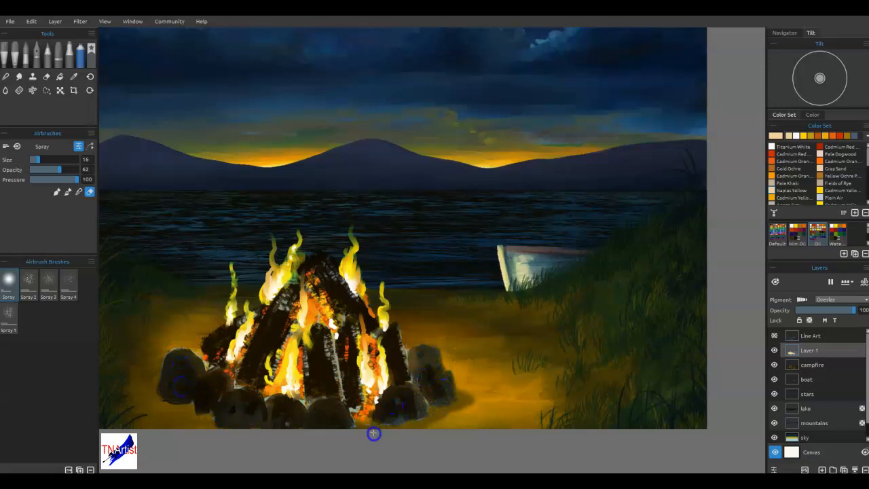
click(445, 425)
mouse_move(451, 400)
mouse_down()
mouse_move(466, 366)
mouse_move(486, 408)
mouse_move(475, 409)
mouse_move(497, 389)
mouse_move(454, 405)
mouse_move(450, 422)
mouse_move(491, 393)
mouse_move(457, 383)
mouse_up()
key(e)
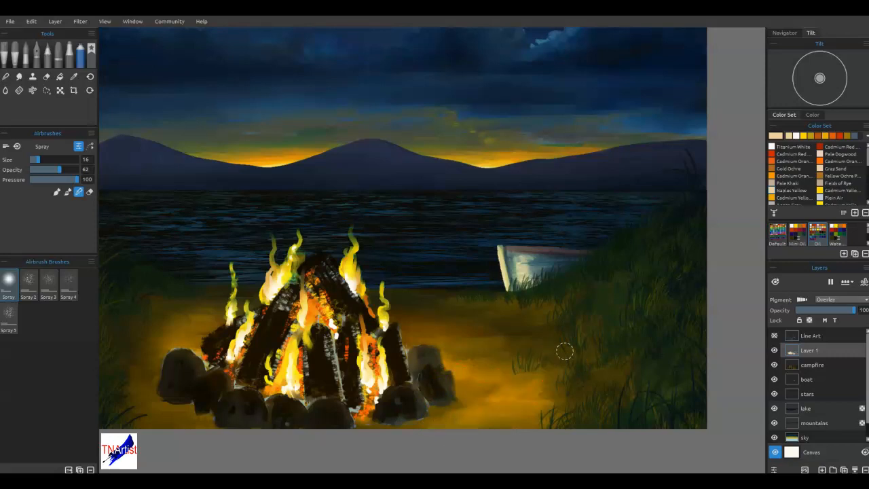
Step: Choose the Knife Dry oil brush for the campfire layer, enlarge the stencil and position it over the campfire and the sky above
click(812, 365)
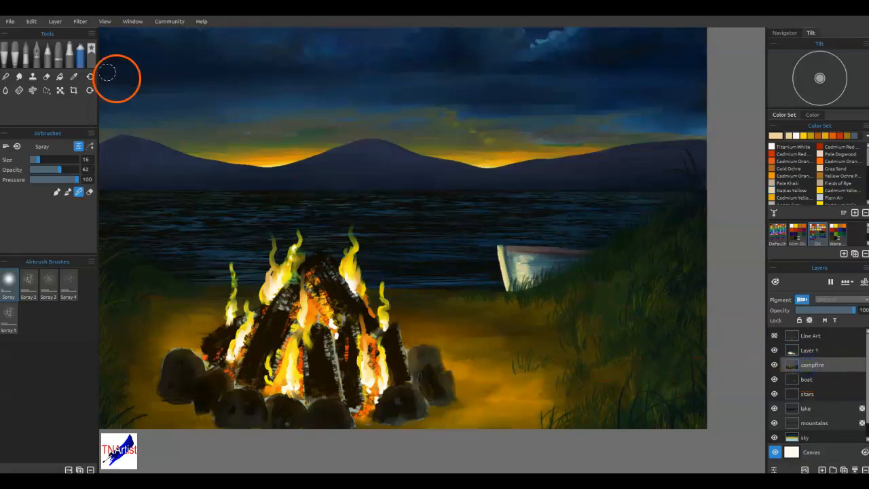
click(26, 60)
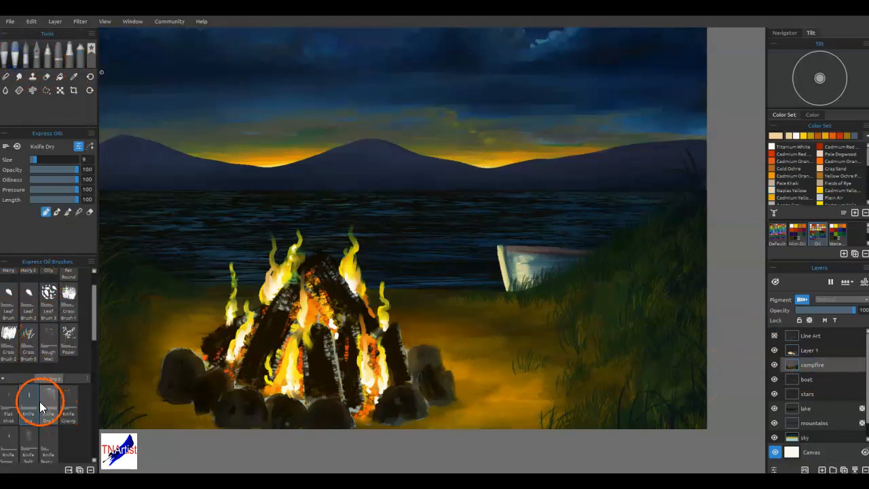
scroll(29, 343, up, 2)
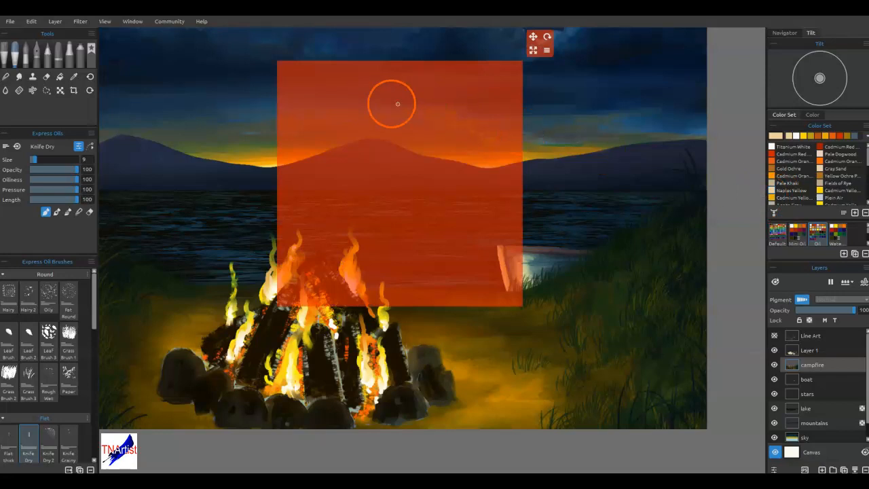
drag(532, 52, 587, 3)
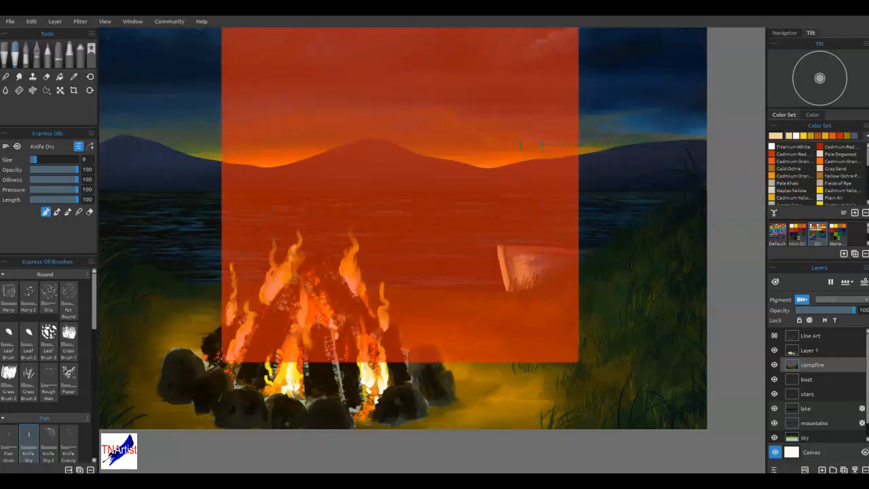
drag(525, 144, 432, 176)
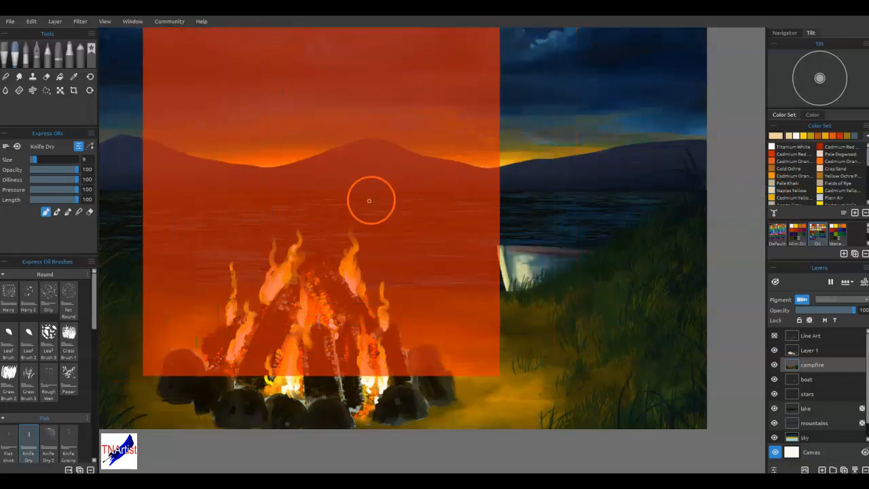
Step: Add a layer above the campfire layer, paint fine orange sparks through the stencil and lock the new layer's transparency
click(822, 469)
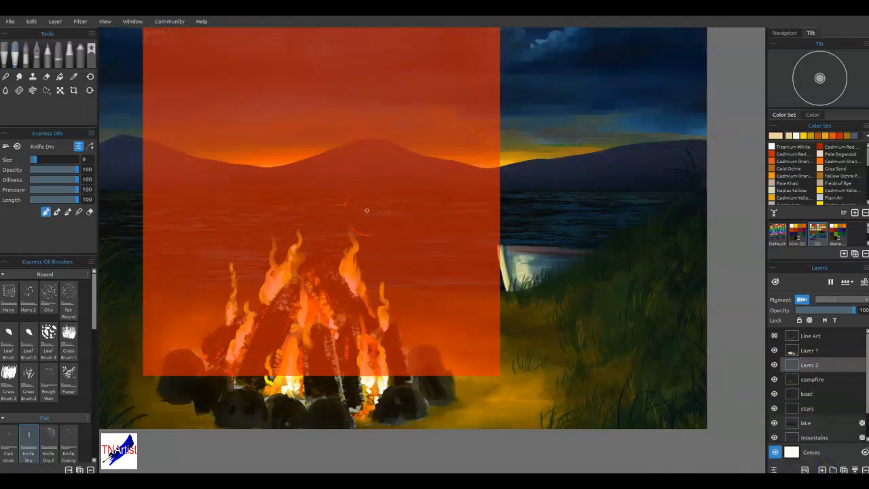
click(829, 137)
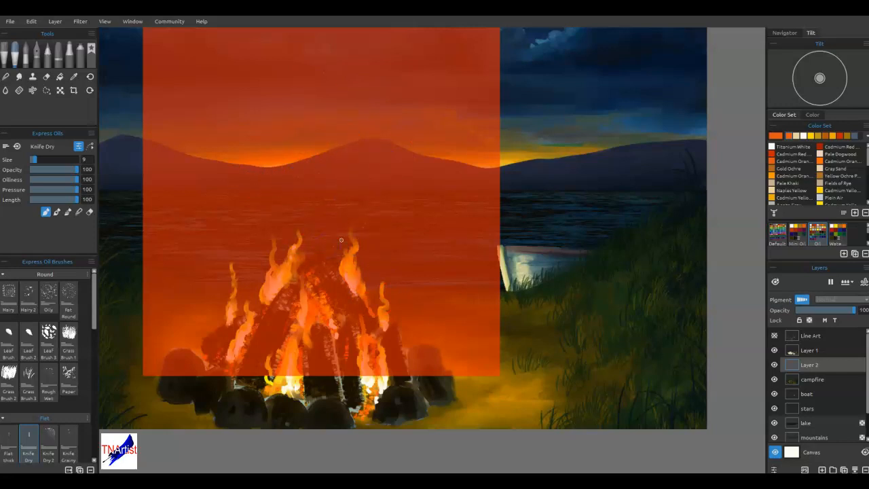
key(ctrl+z)
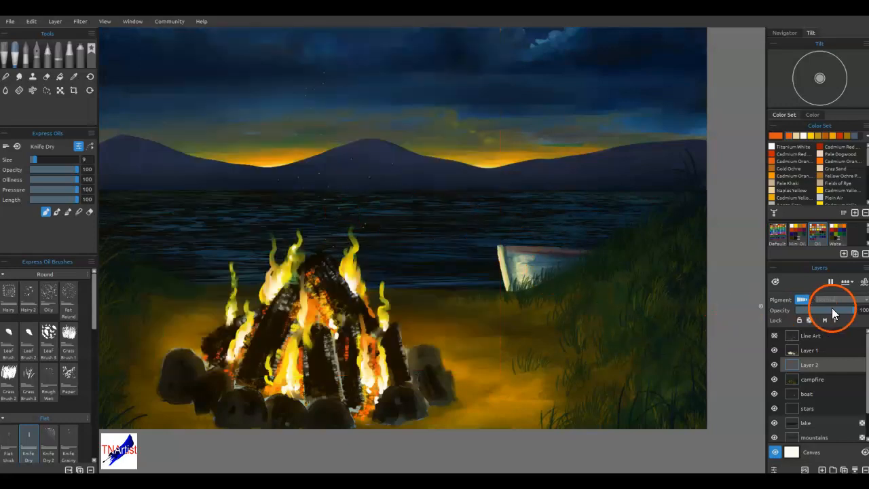
click(809, 320)
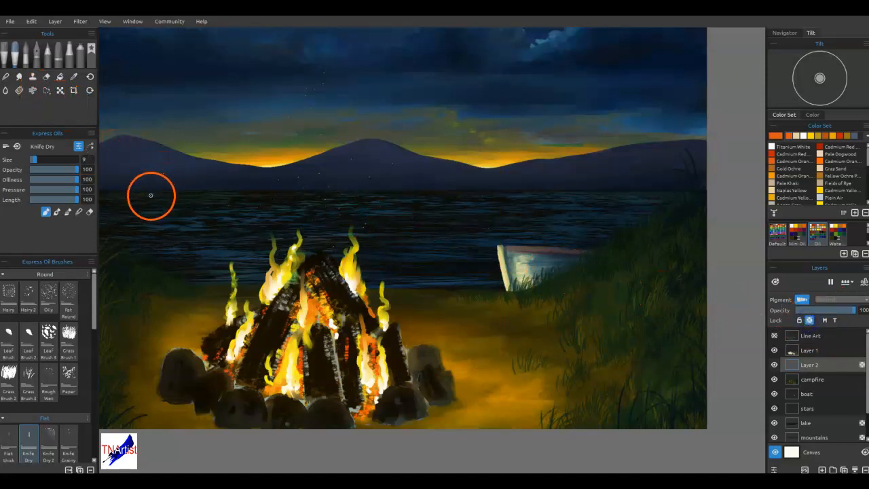
Step: Transform the sparks into a narrow column above the campfire, 2.100 in wide and 4.860 in high
key(ctrl+t)
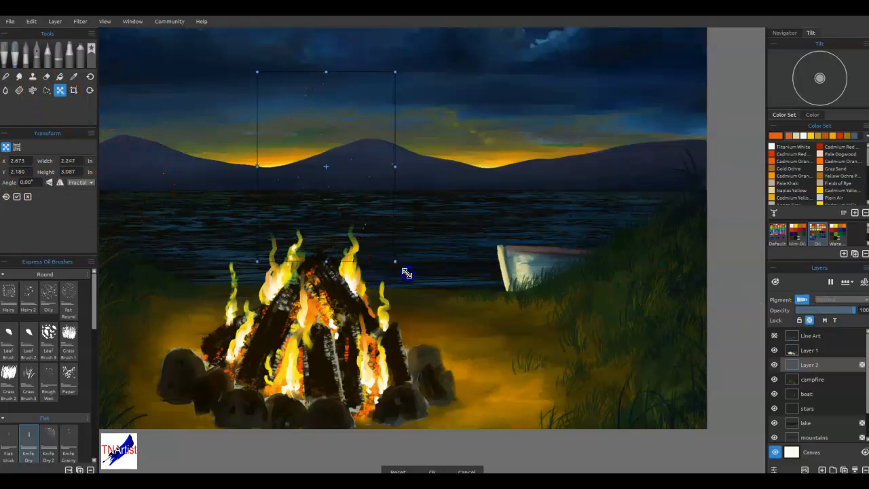
drag(441, 286, 359, 229)
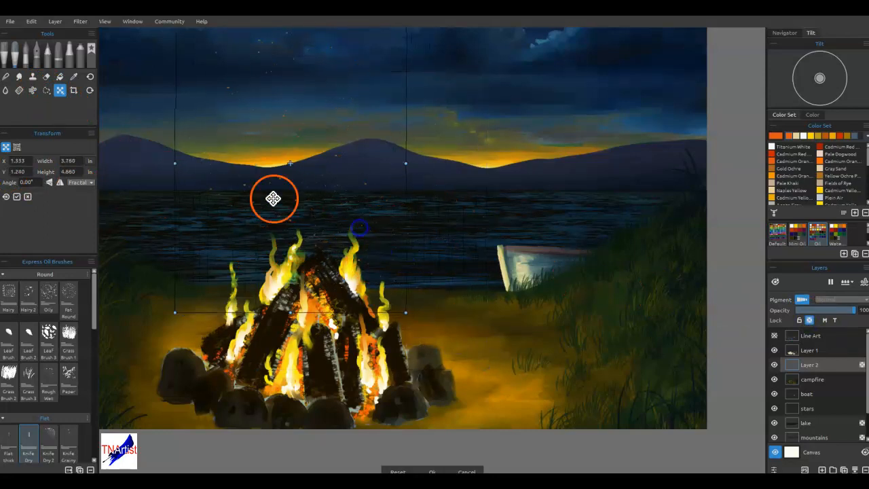
drag(175, 164, 256, 163)
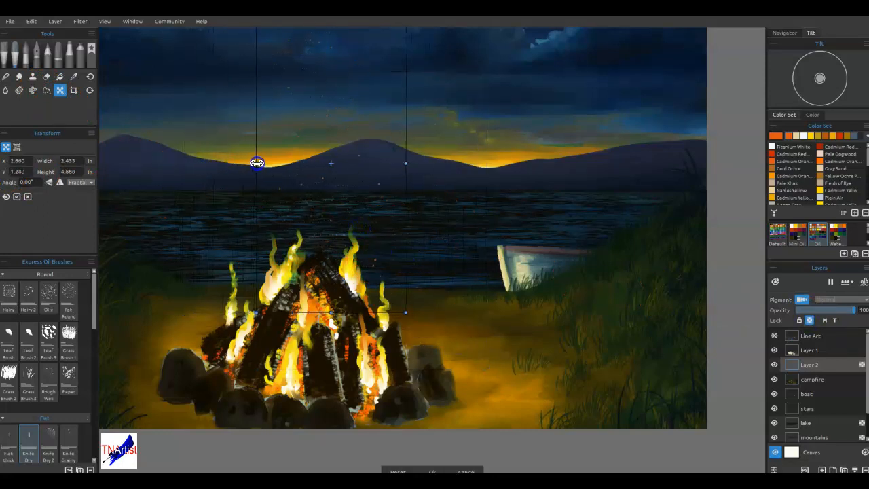
mouse_move(394, 163)
mouse_down()
mouse_move(359, 160)
mouse_move(385, 161)
mouse_up()
scroll(600, 204, down, 3)
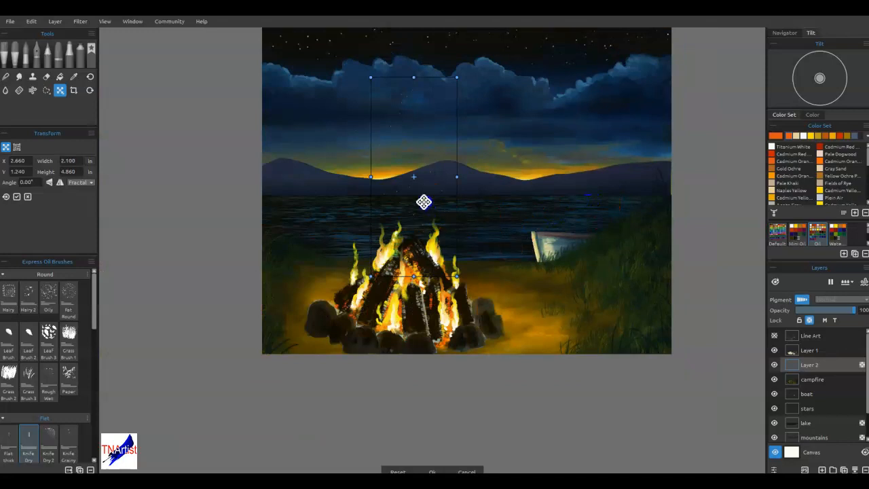
key(Return)
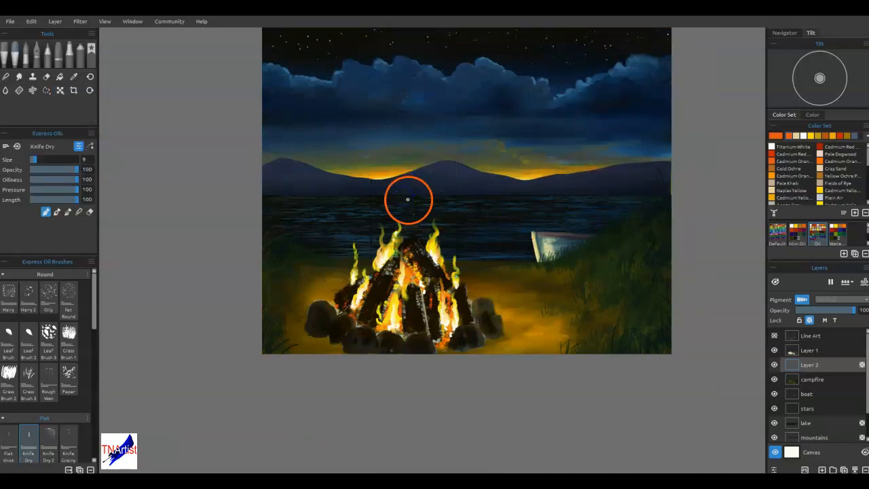
Step: Enlarge the sparks to 2.440 by 5.500 in and move them to X 2.187, Y 0.220 above the campfire
key(ctrl+t)
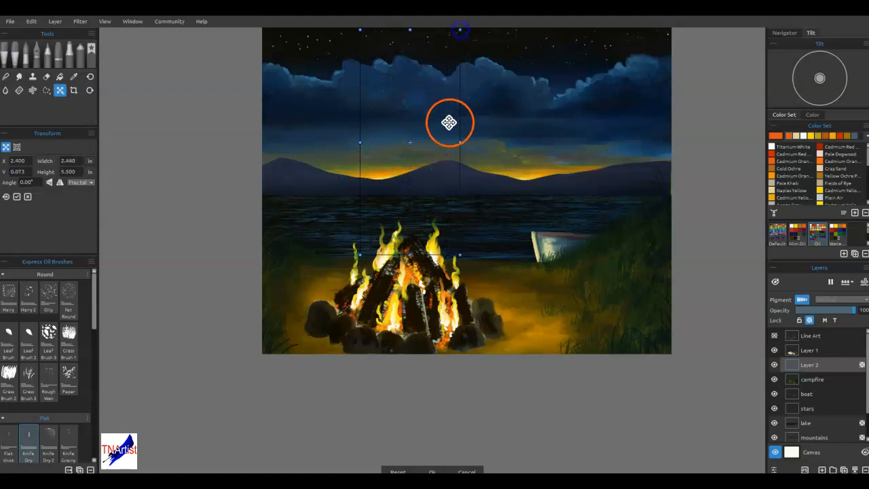
drag(429, 165, 422, 171)
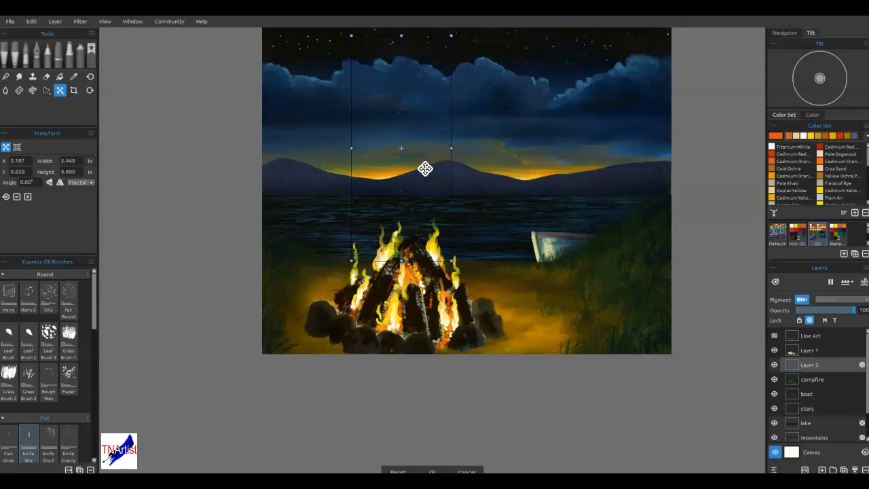
key(Return)
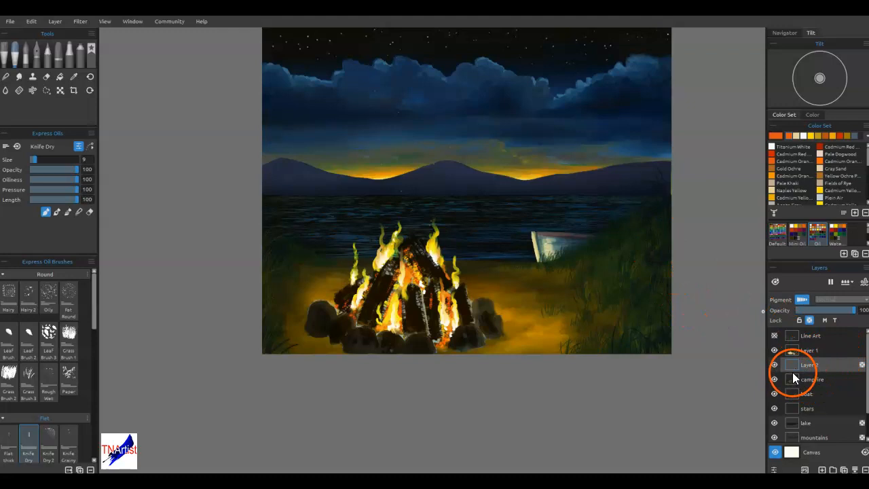
Step: Load the sparks as a selection and switch to the Spray airbrush on the Overlay glow layer
key(ctrl)
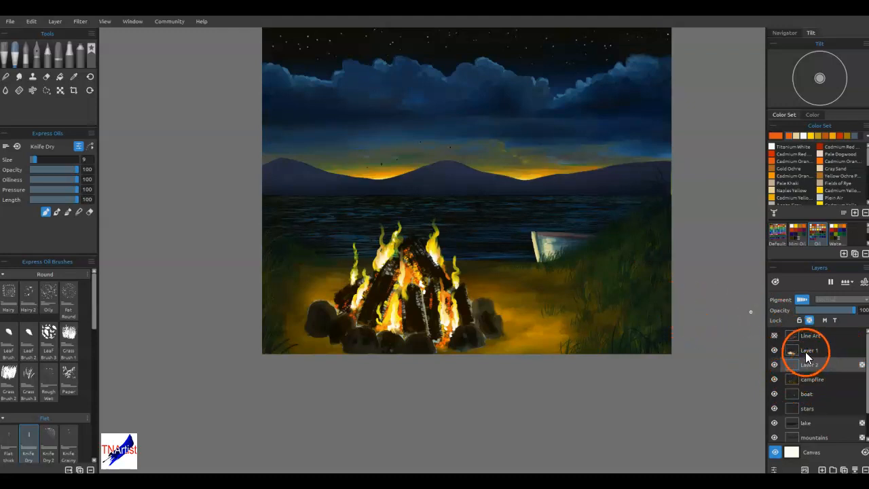
click(805, 352)
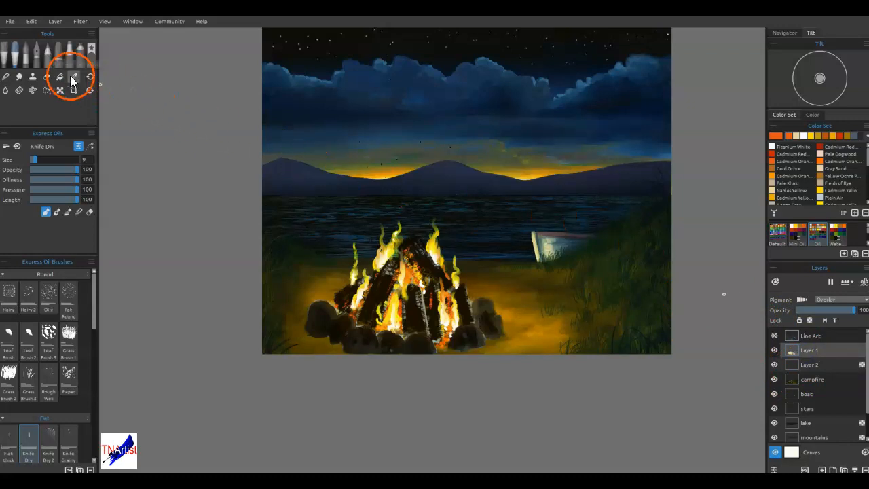
click(80, 53)
scroll(549, 219, up, 2)
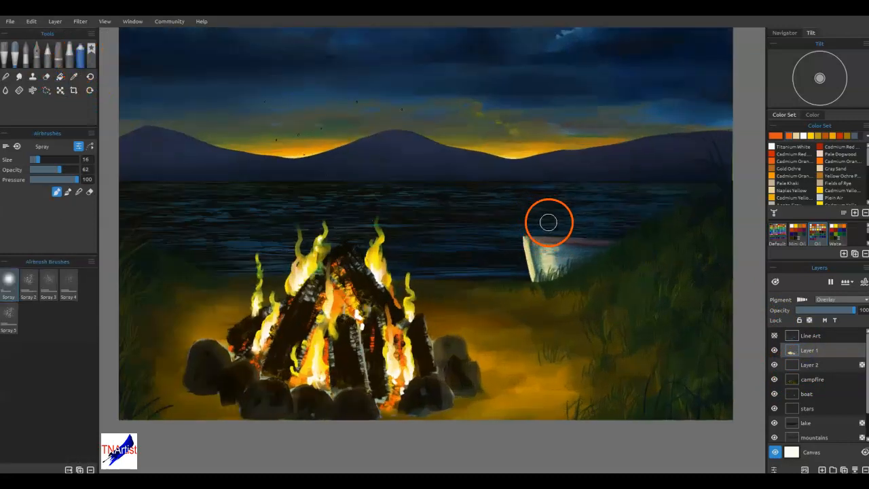
drag(520, 145, 562, 252)
Step: Enlarge the airbrush to size 70 and spray a pale peach glow over the selected sparks up into the sky
click(798, 136)
key(])
key(])
key(])
key(])
key(])
mouse_move(406, 166)
mouse_down()
mouse_move(421, 190)
mouse_move(375, 93)
mouse_move(367, 222)
mouse_up()
drag(361, 267, 410, 257)
mouse_move(391, 100)
mouse_down()
mouse_move(415, 135)
mouse_move(372, 52)
mouse_up()
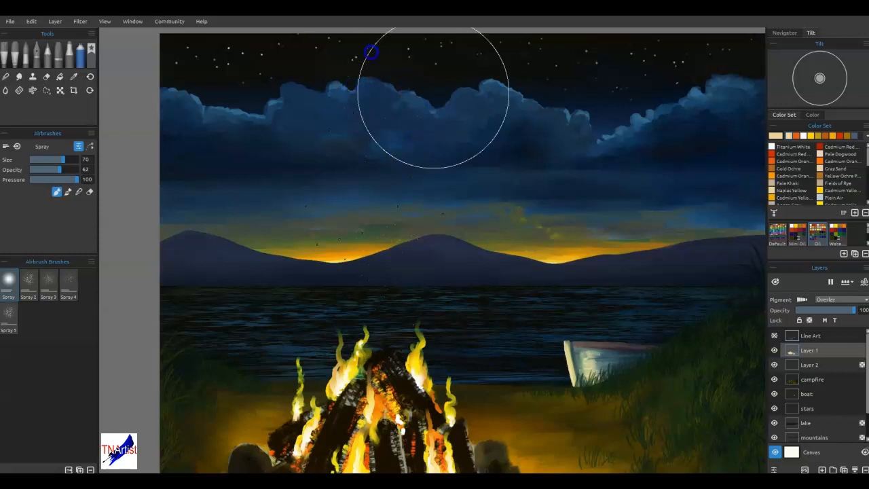
Step: Airbrush white over the whole column of sparks to brighten them on the Overlay layer
click(803, 137)
mouse_move(372, 292)
mouse_down()
mouse_move(375, 146)
mouse_move(393, 87)
mouse_move(364, 55)
mouse_up()
mouse_move(413, 136)
mouse_down()
mouse_move(428, 171)
mouse_move(410, 315)
mouse_up()
mouse_move(348, 307)
mouse_down()
mouse_move(340, 274)
mouse_move(400, 351)
mouse_move(418, 226)
mouse_up()
drag(410, 193, 402, 151)
mouse_move(391, 120)
mouse_down()
mouse_move(382, 160)
mouse_move(401, 171)
mouse_up()
mouse_move(436, 205)
mouse_down()
mouse_move(522, 250)
mouse_move(605, 232)
mouse_up()
key(ctrl+0)
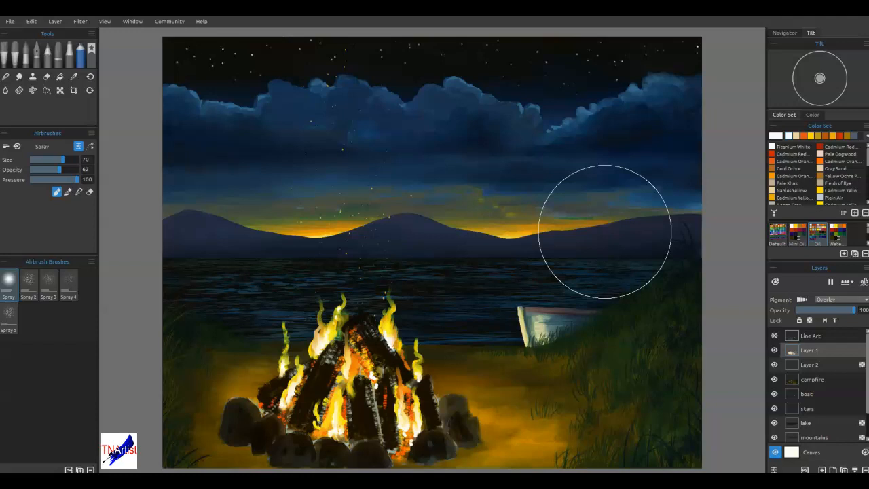
Step: Reduce the airbrush size to 8 and unlock transparency on the sparks layer
key(bracketleft)
key(bracketleft)
key(bracketleft)
key(bracketleft)
key(bracketleft)
key(bracketleft)
click(824, 365)
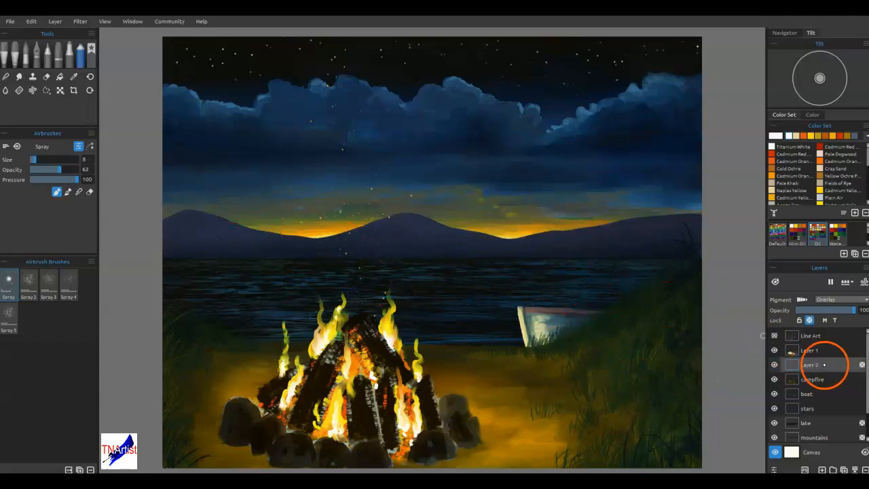
click(812, 322)
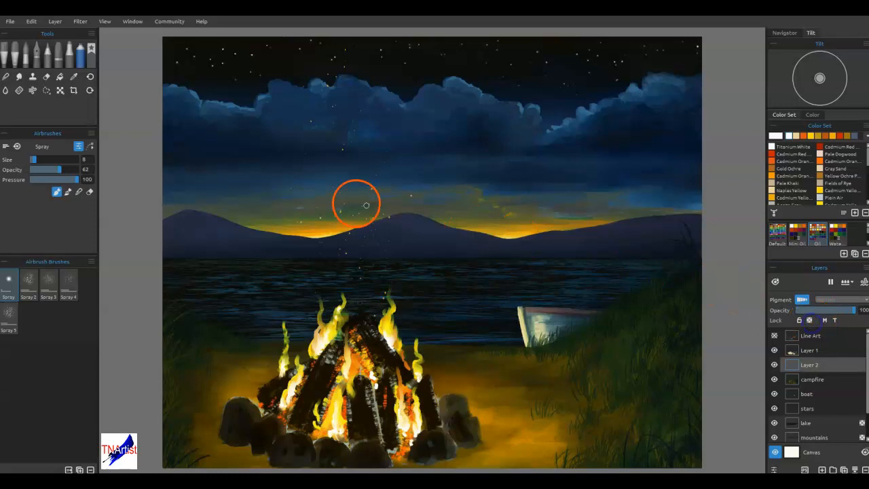
Step: Dab a few larger orange sparks above the flames with the Knife Dry oil brush
click(25, 51)
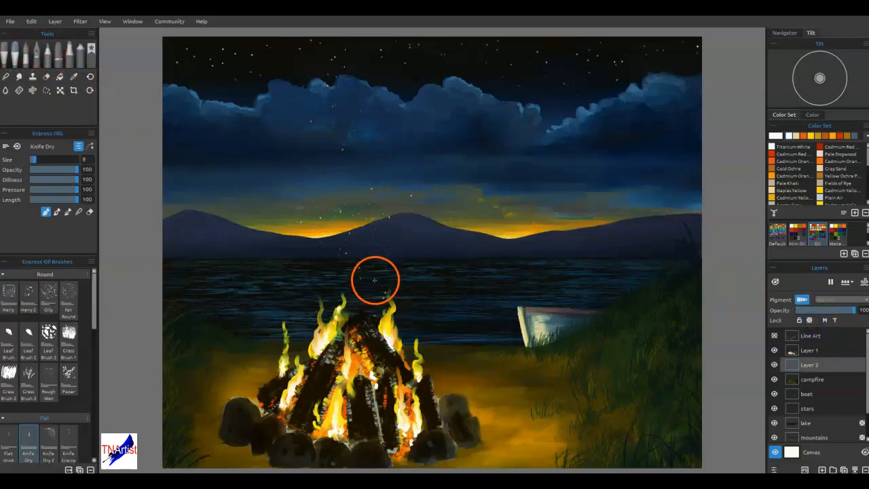
click(805, 134)
click(324, 264)
click(387, 186)
click(392, 254)
click(360, 215)
Step: Add pale peach highlights to the larger sparks and blend them into the orange
click(809, 139)
click(392, 255)
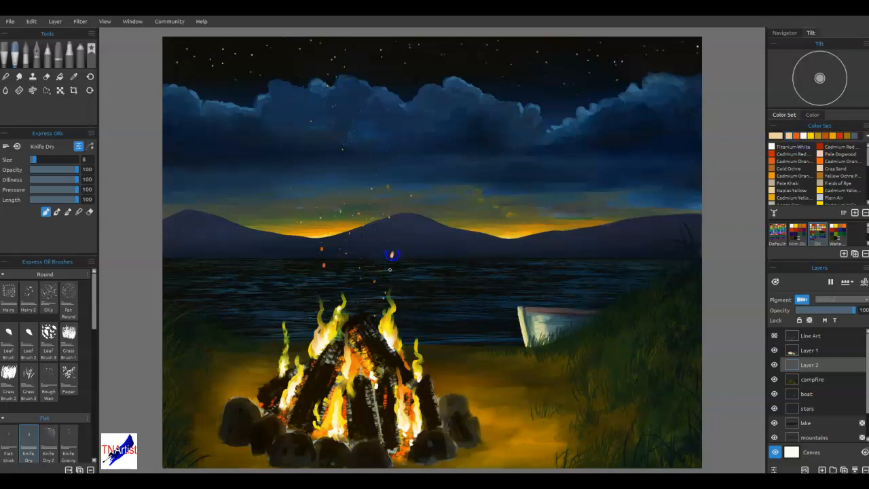
click(388, 186)
key(n)
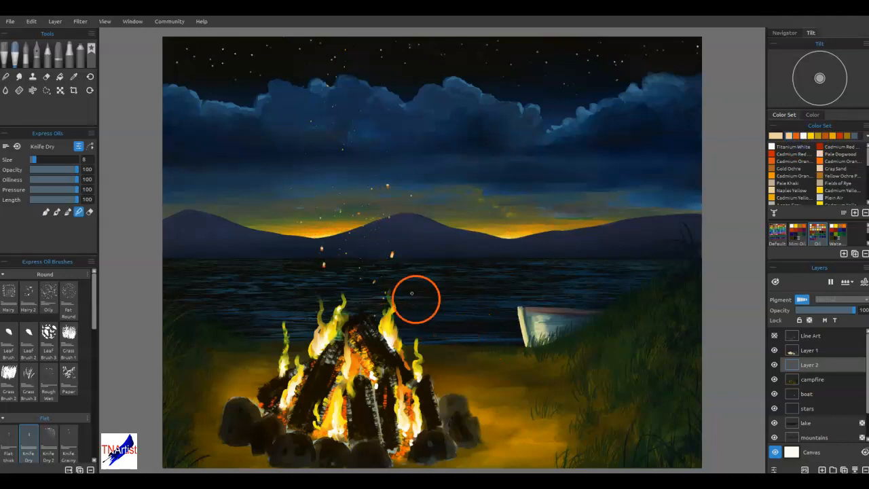
click(376, 280)
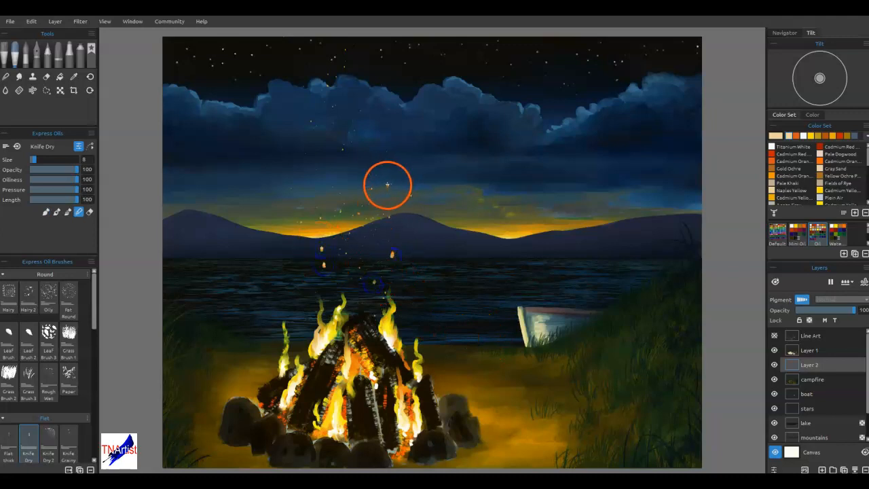
click(388, 184)
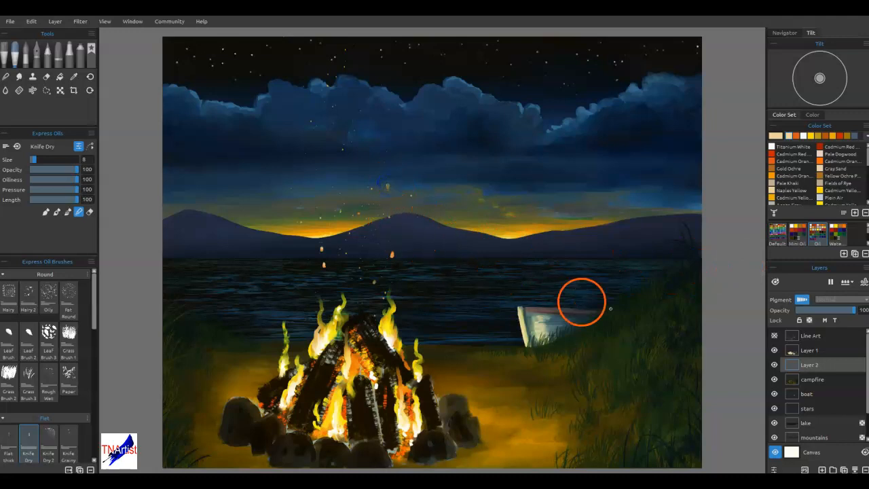
Step: Lock the sparks layer's transparency, load the sparks as a selection and airbrush a yellow glow on them in the Overlay layer
click(810, 320)
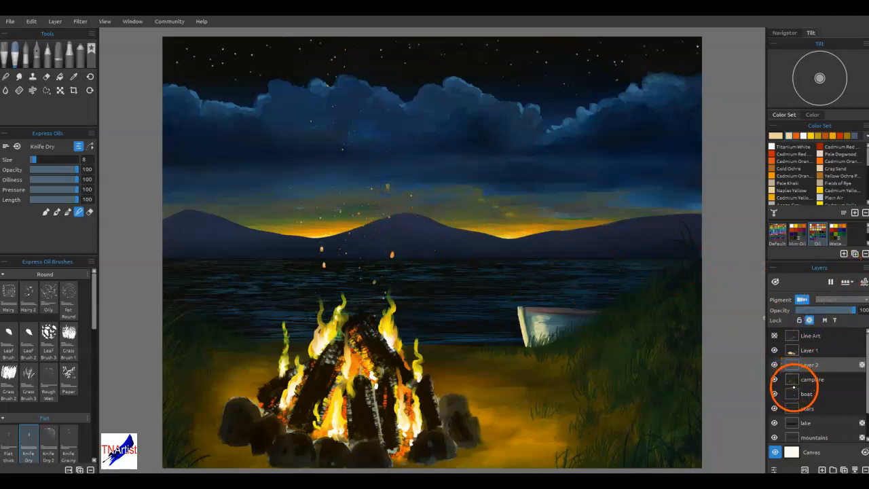
ctrl+click(794, 367)
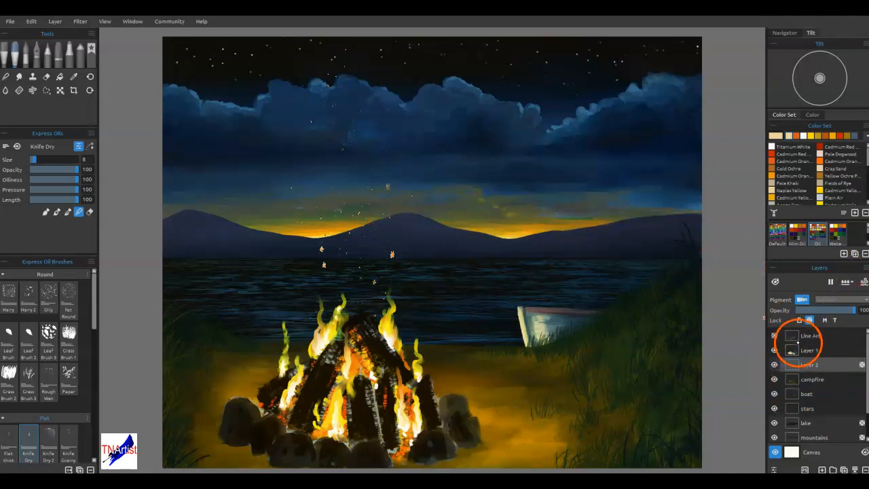
click(801, 350)
click(811, 135)
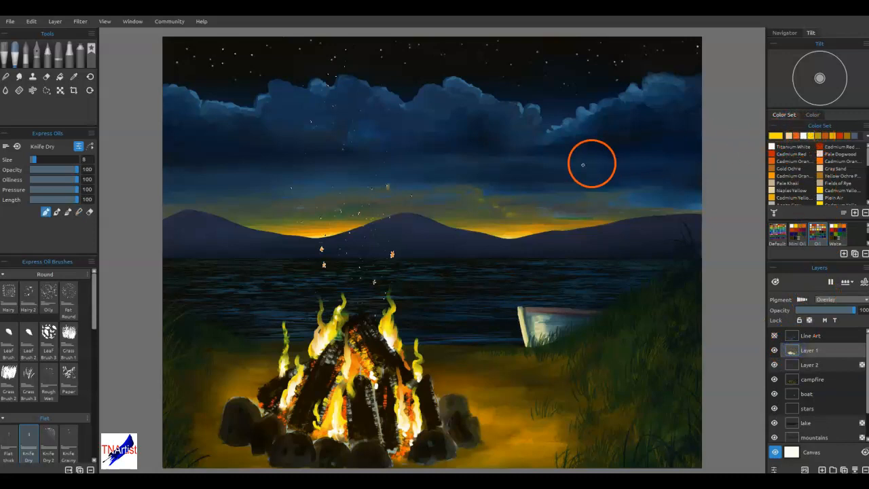
click(81, 54)
drag(336, 248, 381, 223)
Step: Airbrush white light onto the larger sparks and clear the selection
click(811, 134)
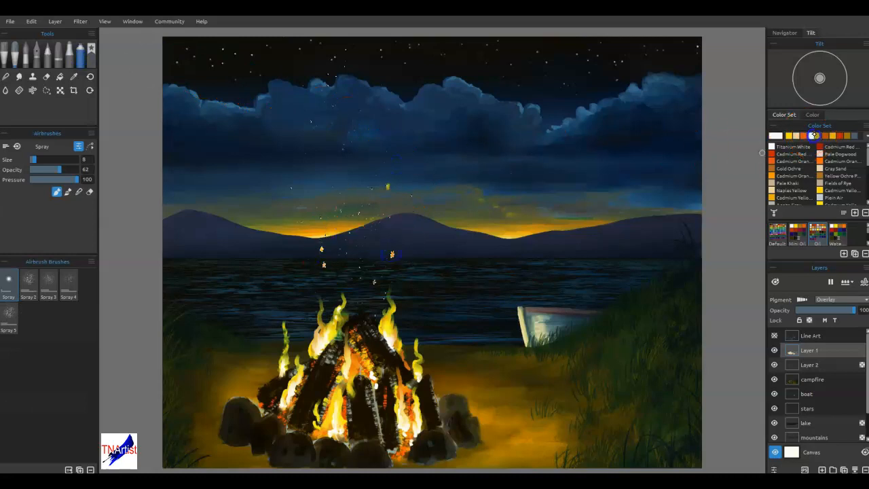
click(374, 281)
key(ctrl+z)
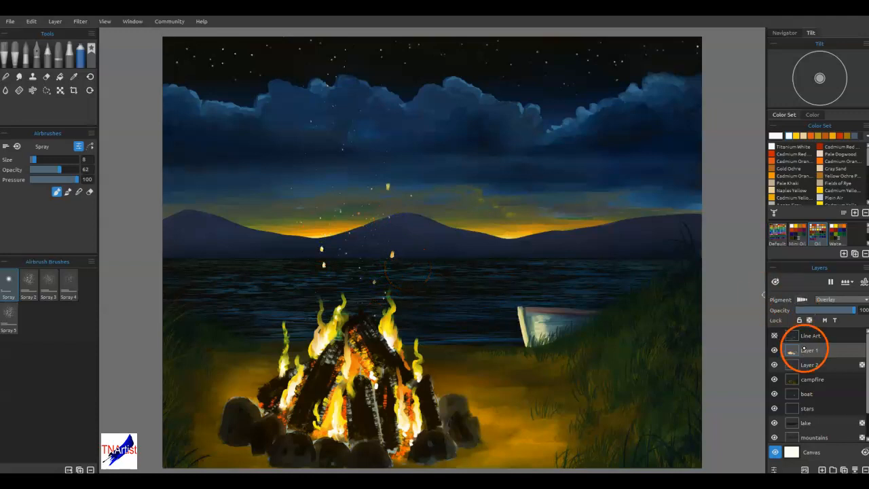
key(e)
click(802, 362)
click(398, 254)
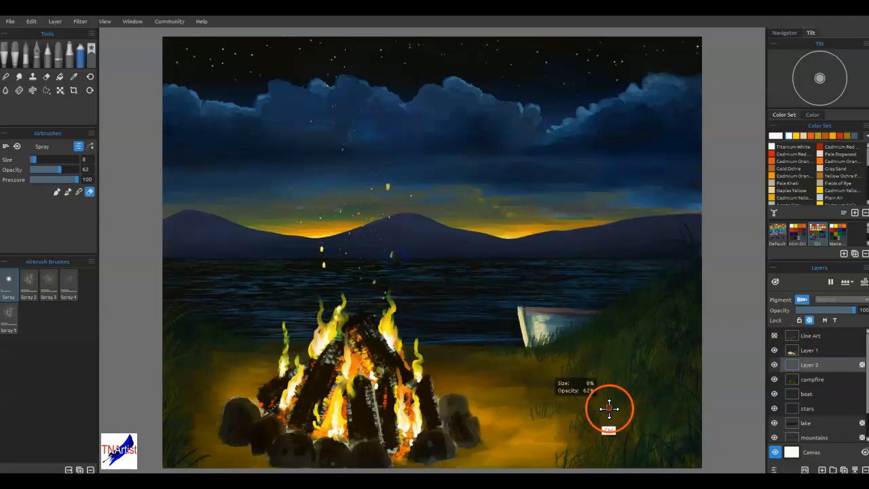
key(ctrl+z)
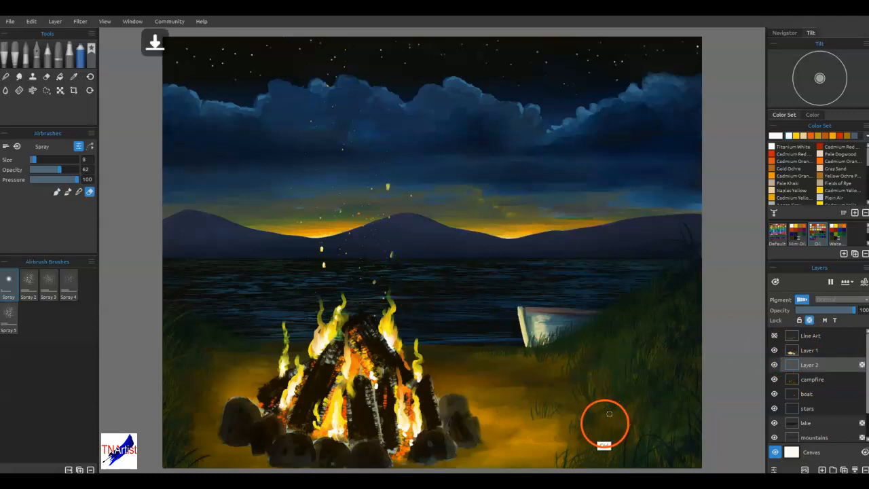
key(ctrl+z)
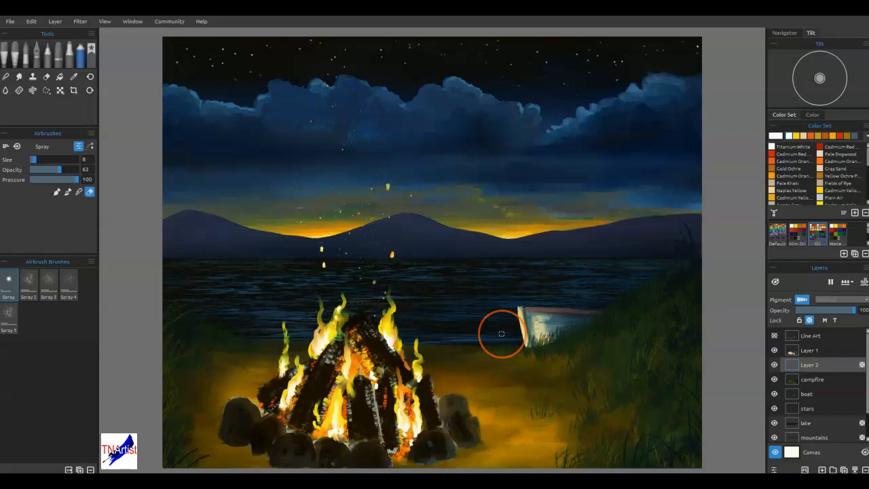
Step: Switch to the Knife Dry oil brush and set a near-black blue with hue 240, saturation 95 and value 9
drag(489, 345, 491, 403)
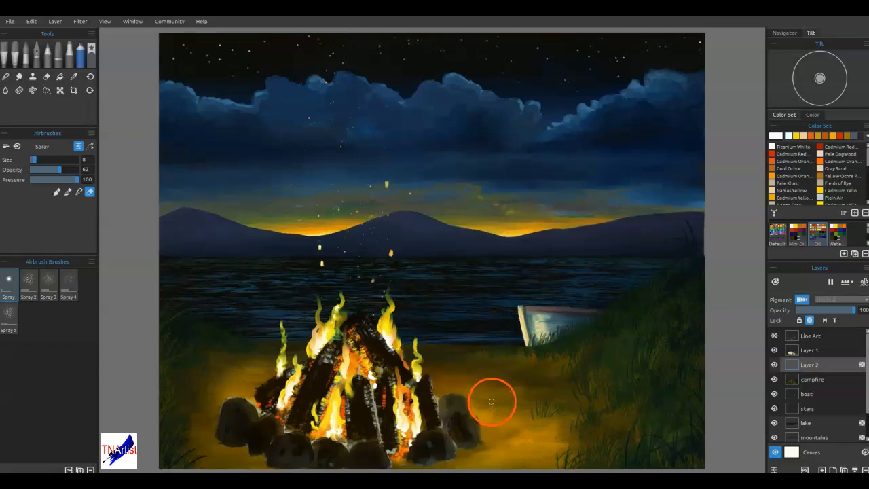
scroll(491, 403, up, 3)
key(space)
drag(493, 363, 620, 281)
mouse_move(598, 311)
mouse_down()
mouse_move(595, 334)
mouse_move(514, 325)
mouse_move(448, 332)
mouse_move(601, 348)
mouse_up()
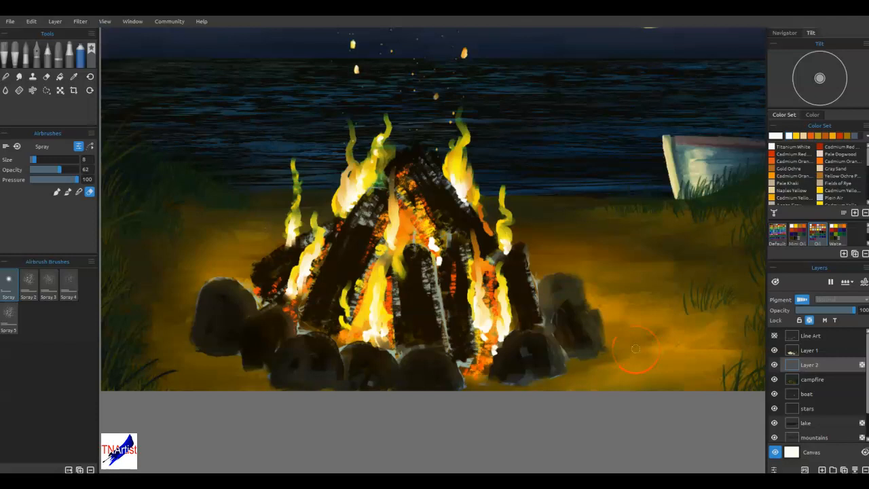
click(17, 50)
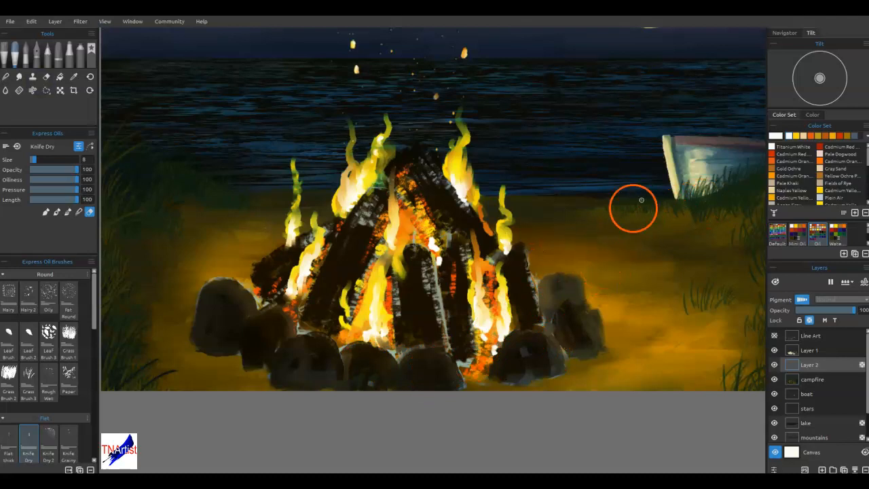
alt+click(514, 363)
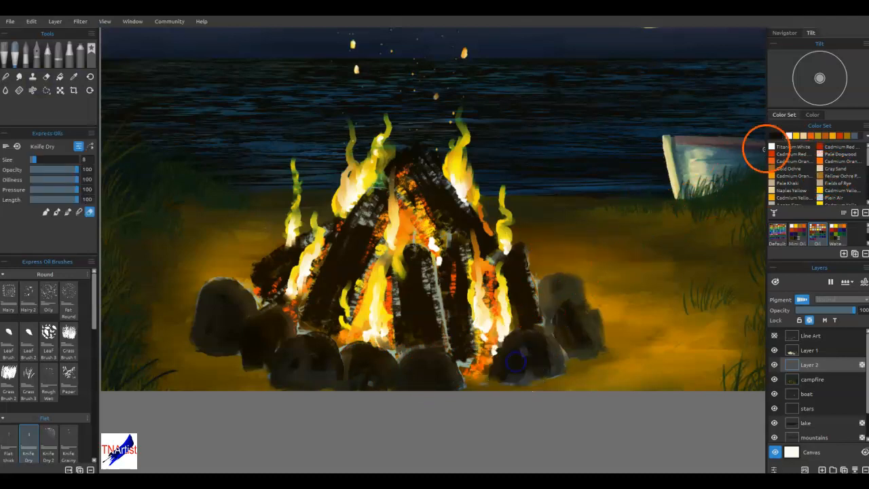
click(776, 136)
click(541, 246)
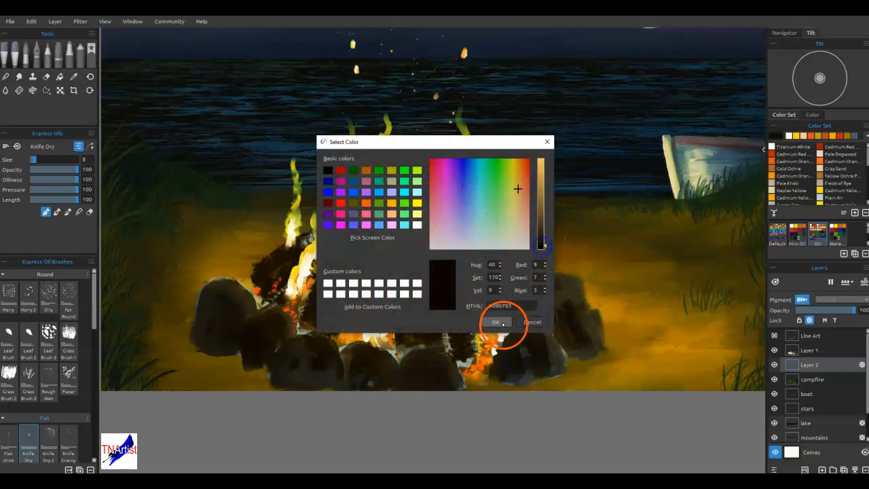
click(461, 216)
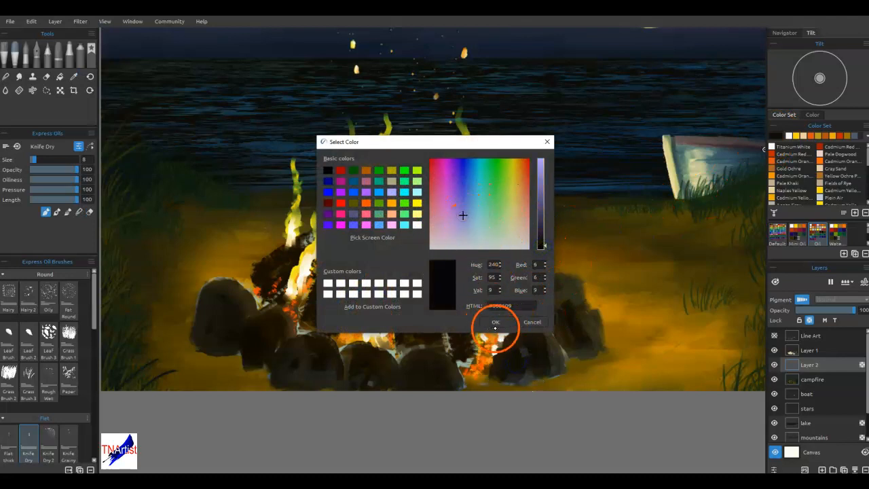
click(496, 322)
Step: Darken the front-left rock of the fire ring on the campfire layer with the near-black blue and blend it in
mouse_move(410, 375)
mouse_down()
mouse_move(403, 385)
mouse_move(421, 396)
mouse_up()
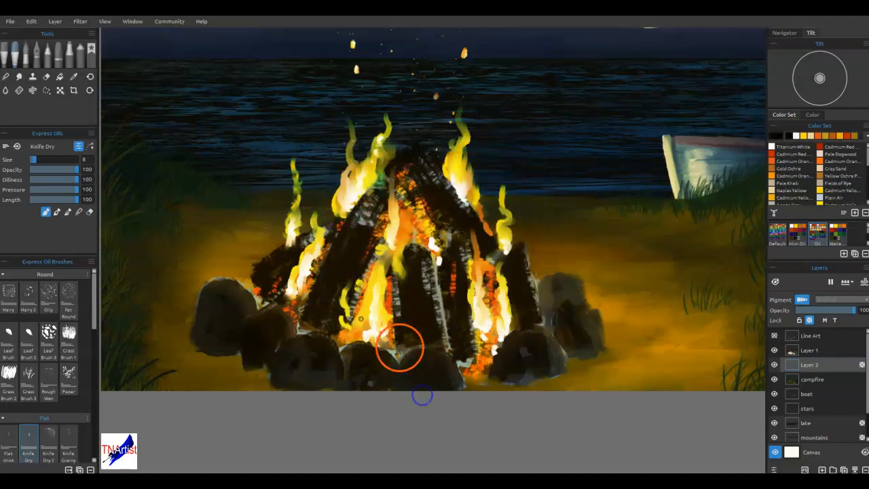
mouse_move(221, 357)
mouse_down()
mouse_move(324, 377)
mouse_move(307, 390)
mouse_up()
click(813, 379)
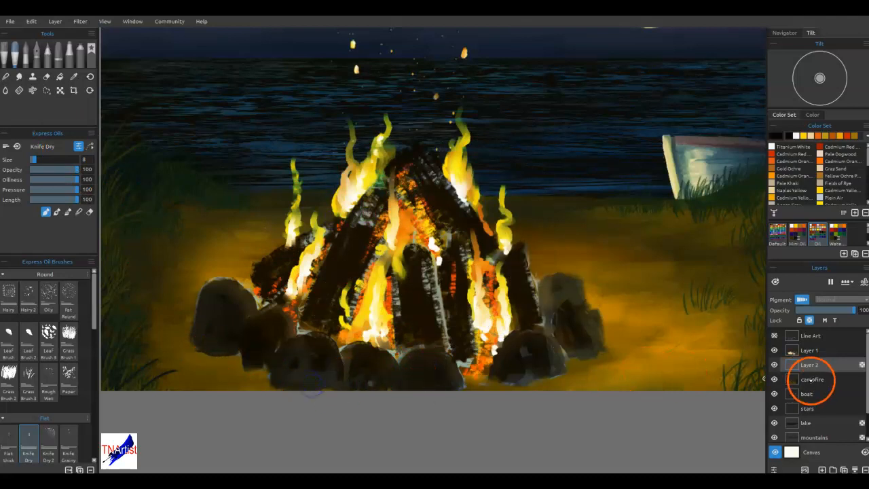
mouse_move(413, 363)
mouse_down()
mouse_move(404, 330)
mouse_move(405, 371)
mouse_move(387, 378)
mouse_move(329, 348)
mouse_move(308, 359)
mouse_up()
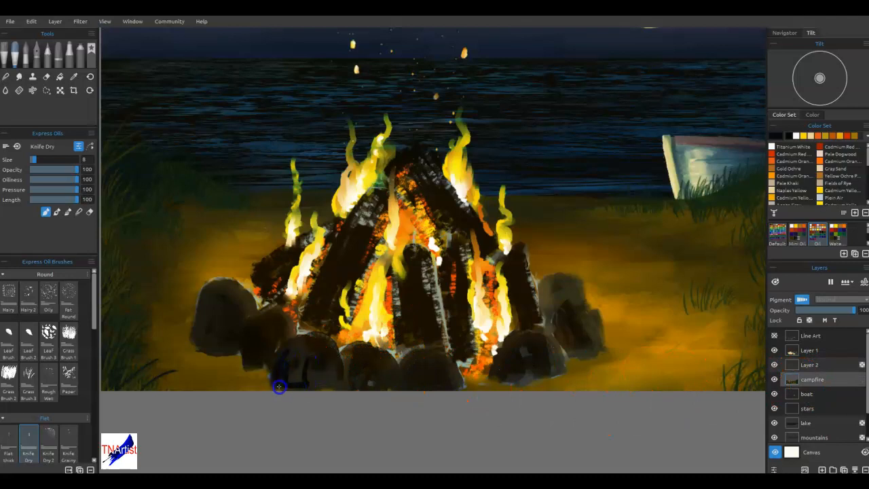
mouse_move(304, 366)
mouse_down()
mouse_move(297, 363)
mouse_move(290, 377)
mouse_up()
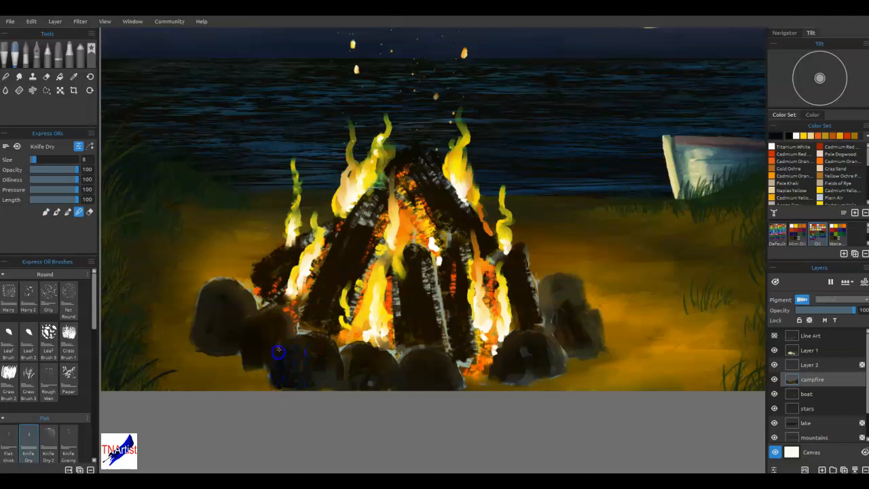
key(])
key(])
key(])
key(])
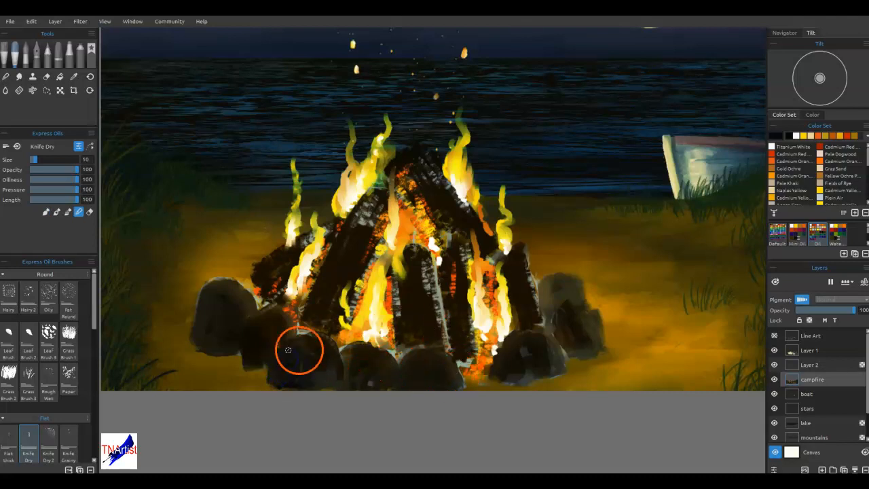
Step: Shade the three left rocks of the fire ring dark with the Knife Grainy oil brush
click(68, 429)
click(301, 364)
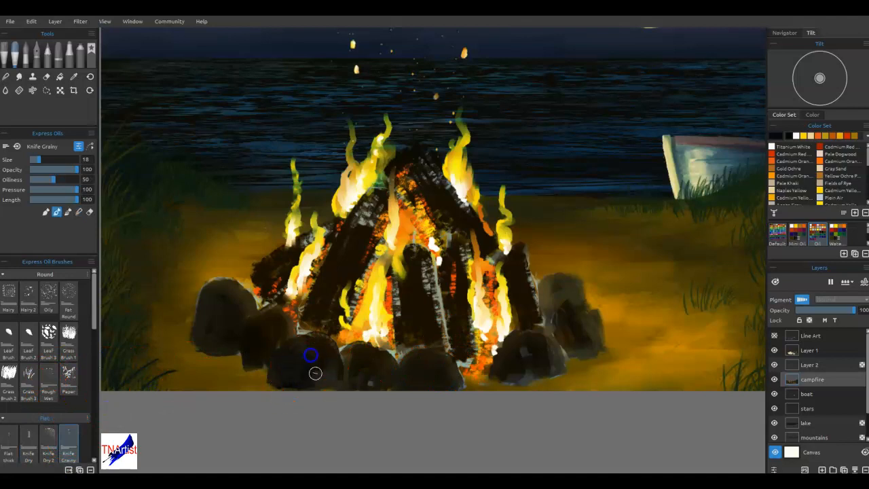
mouse_move(309, 383)
mouse_down()
mouse_move(255, 330)
mouse_move(265, 360)
mouse_up()
mouse_move(253, 328)
mouse_down()
mouse_move(220, 304)
mouse_move(55, 444)
mouse_move(220, 320)
mouse_up()
Step: Darken the outer sides of the front and right rocks with the Knife Dry 2 oil brush at size 20
click(54, 444)
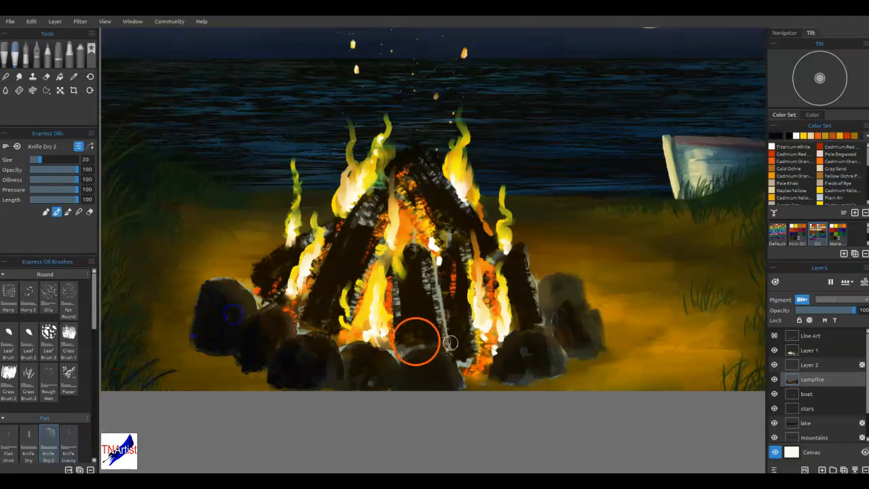
drag(344, 354, 340, 385)
drag(439, 377, 445, 377)
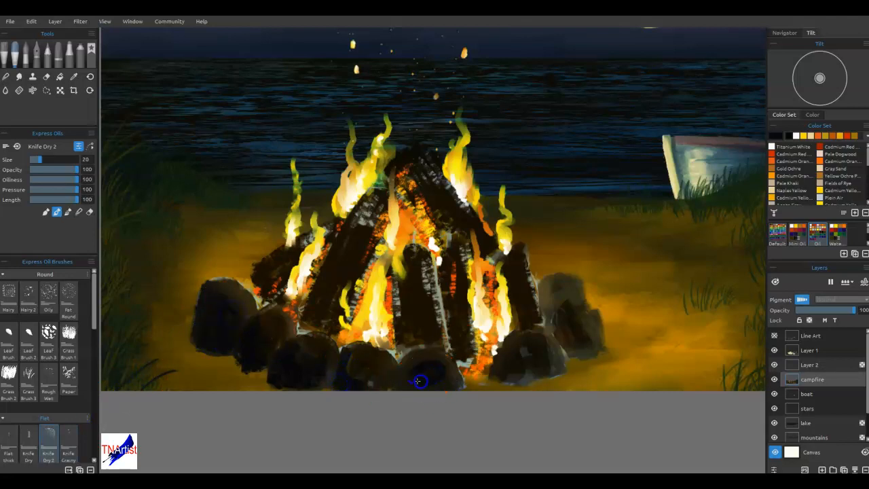
drag(536, 348, 527, 369)
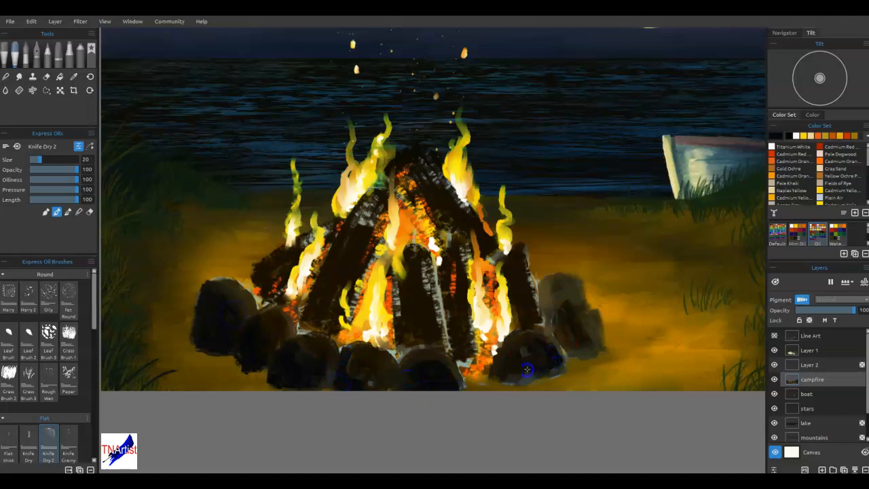
drag(582, 324, 597, 348)
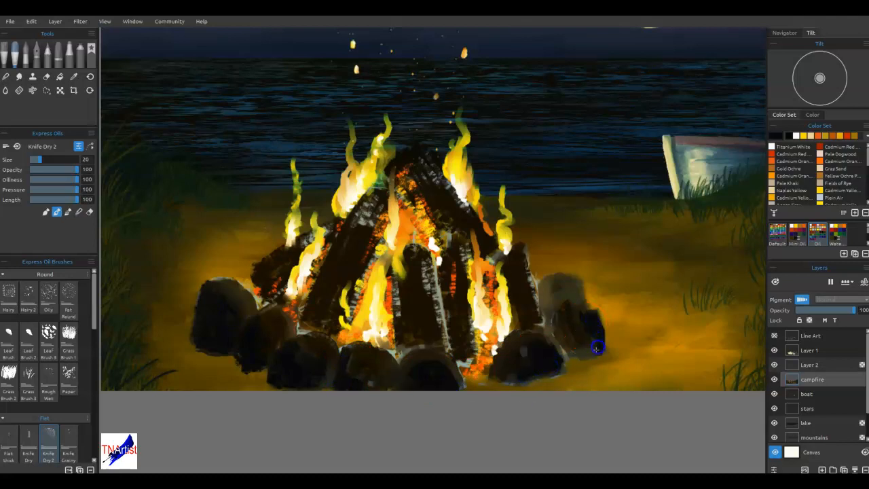
drag(570, 284, 571, 293)
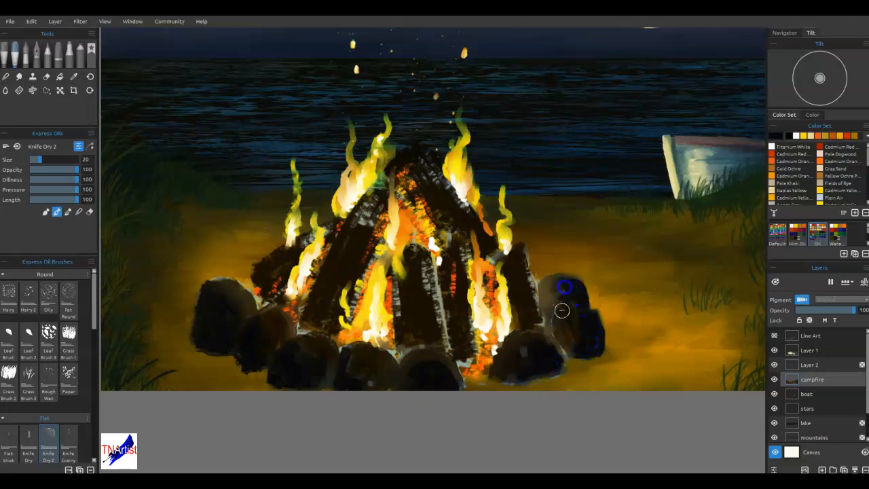
Step: Blend the dark shading smoothly across the left, front and right rocks around the fire
key(b)
mouse_move(243, 312)
mouse_down()
mouse_move(225, 313)
mouse_move(226, 285)
mouse_up()
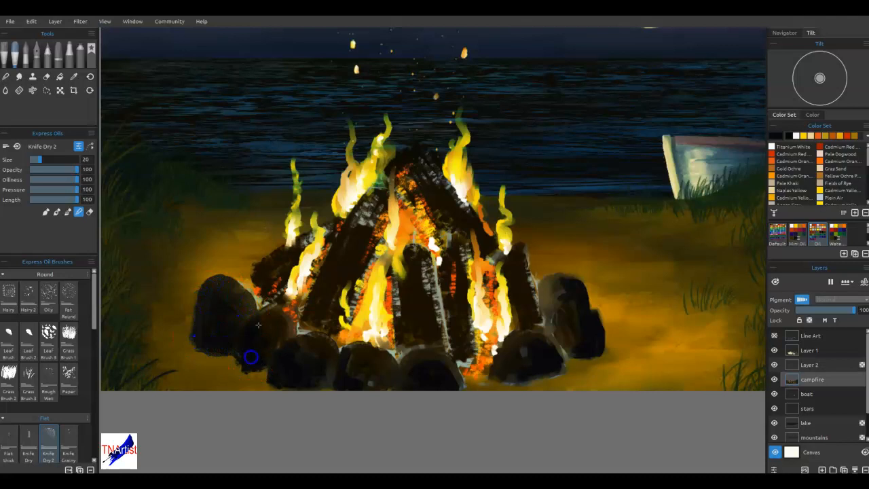
mouse_move(250, 334)
mouse_down()
mouse_move(296, 378)
mouse_move(324, 378)
mouse_up()
drag(523, 372, 572, 323)
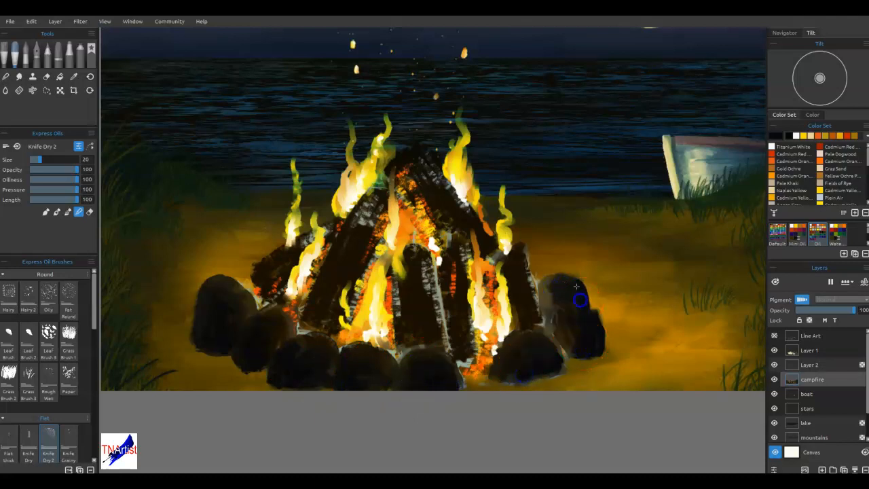
drag(571, 322, 592, 342)
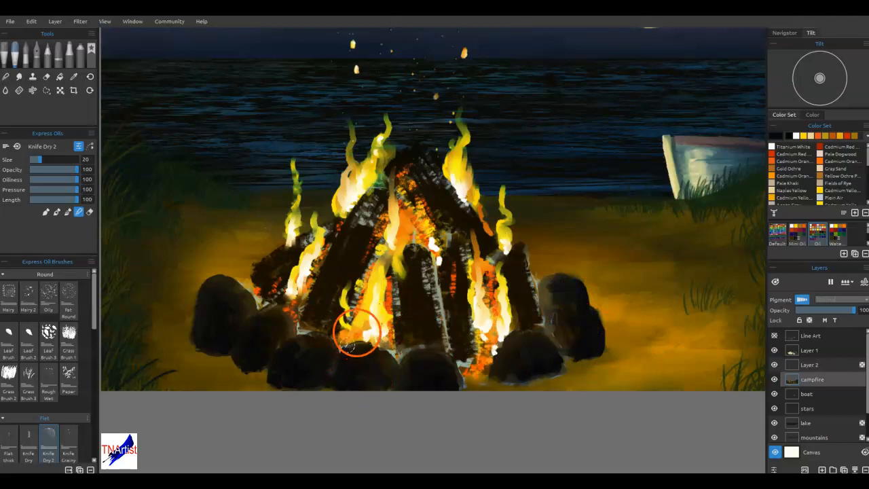
Step: Sample yellow from the flames, paint a highlight on the front-left rock's upper edge and blend it
alt+click(363, 323)
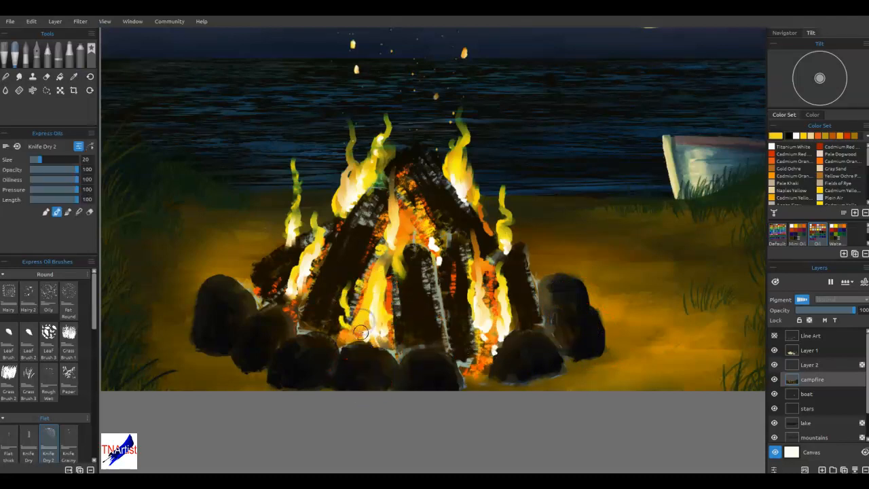
drag(307, 338, 329, 352)
key(b)
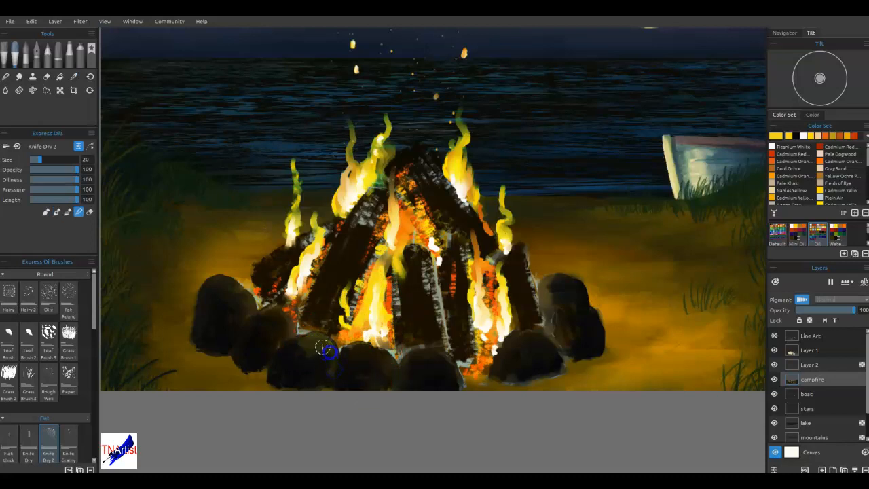
Step: Sample the blended olive tone and paint highlights on the fire-facing tops of all the rocks
alt+click(310, 344)
drag(317, 341, 332, 354)
drag(277, 319, 285, 322)
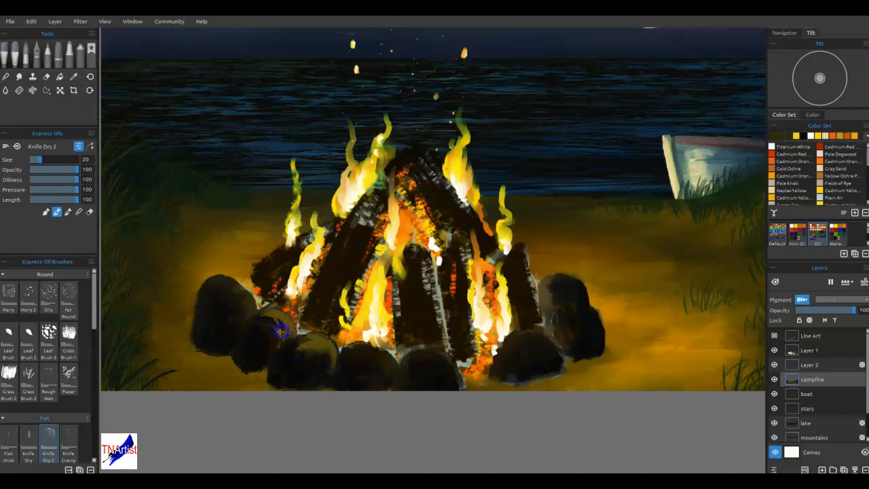
drag(261, 307, 241, 315)
click(411, 360)
drag(358, 349, 354, 348)
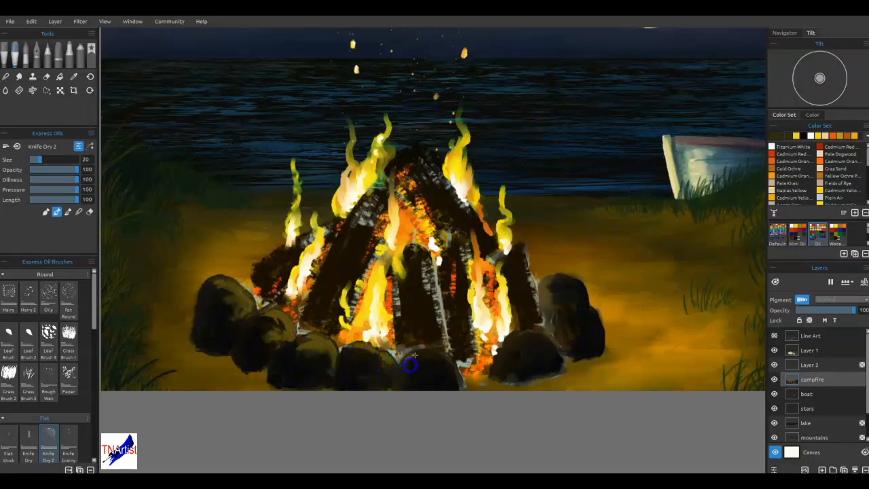
mouse_move(502, 351)
mouse_down()
mouse_move(542, 340)
mouse_move(515, 349)
mouse_move(542, 339)
mouse_move(555, 346)
mouse_move(562, 319)
mouse_move(556, 333)
mouse_move(570, 320)
mouse_up()
drag(560, 281, 574, 288)
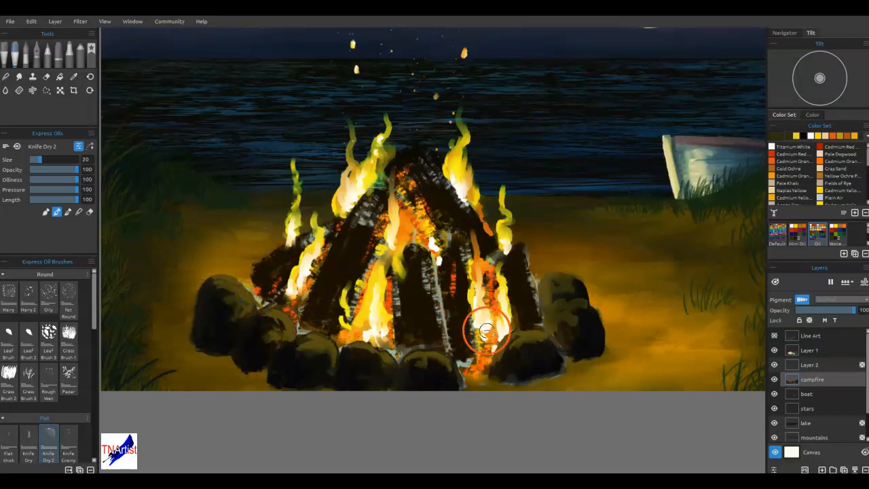
Step: Add sampled orange and golden ochre rim highlights to the front-right rock beside the embers
alt+click(483, 359)
drag(483, 360, 512, 337)
alt+click(500, 353)
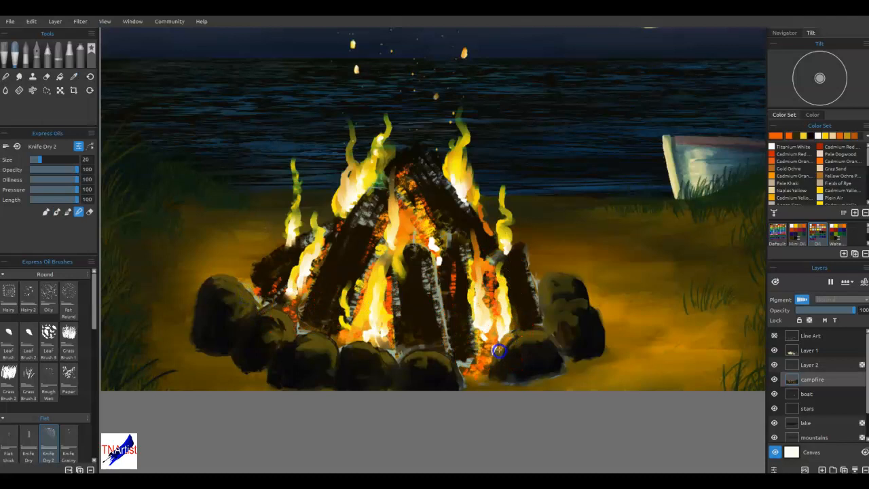
alt+click(509, 352)
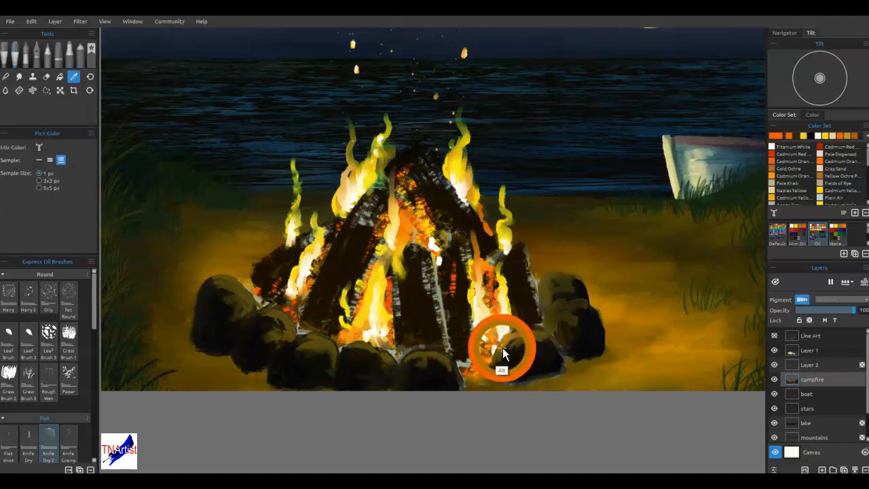
alt+click(510, 340)
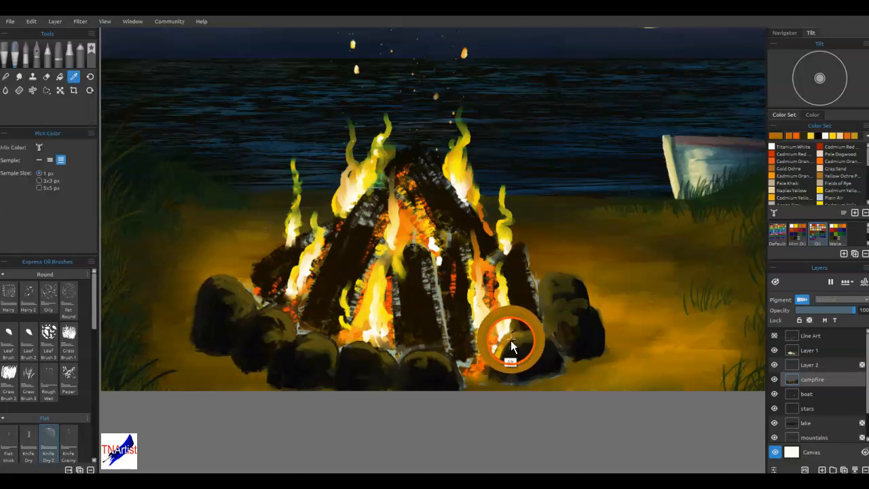
mouse_move(506, 340)
mouse_down()
mouse_move(509, 355)
mouse_move(503, 348)
mouse_move(534, 333)
mouse_up()
alt+click(513, 338)
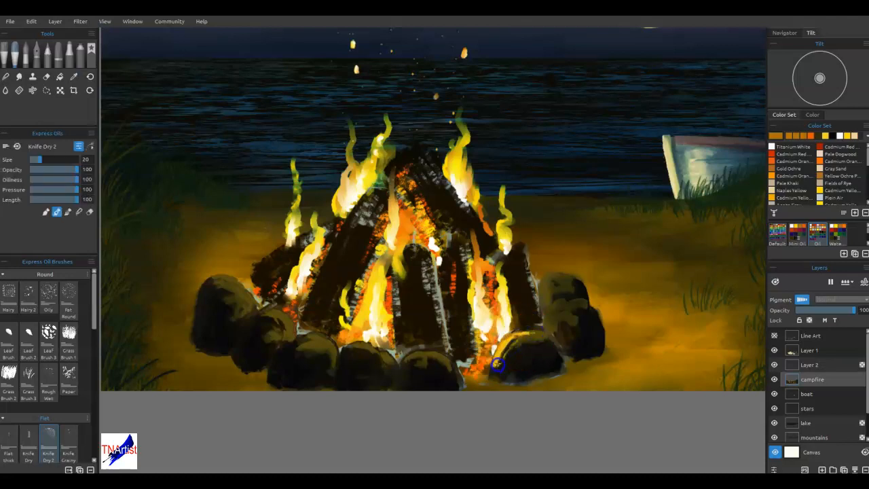
Step: Paint golden ochre highlights on the two far-right rocks' fire-facing edges and blend the highlights on the right-hand rocks
alt+click(549, 320)
alt+click(546, 292)
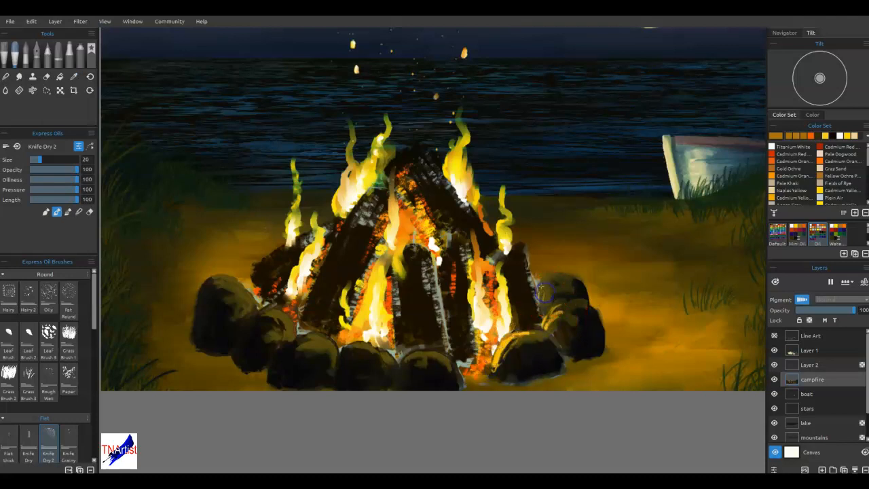
drag(551, 299, 540, 328)
alt+click(558, 312)
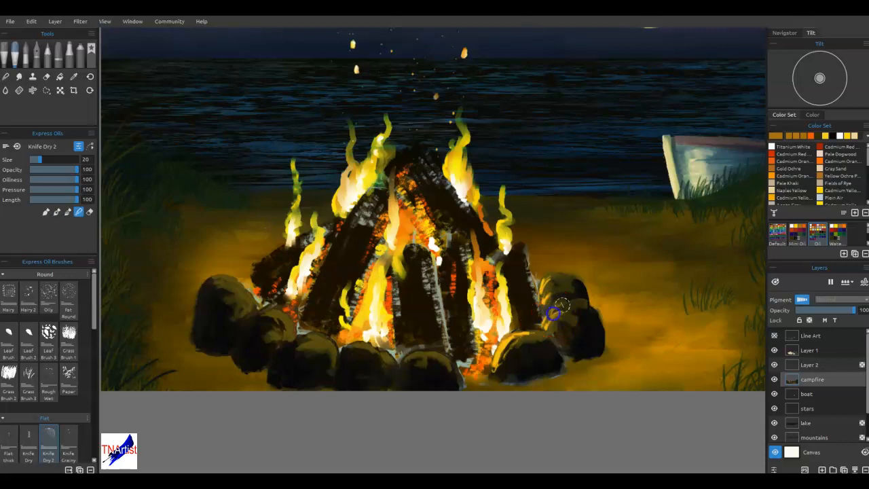
alt+click(509, 353)
alt+click(548, 301)
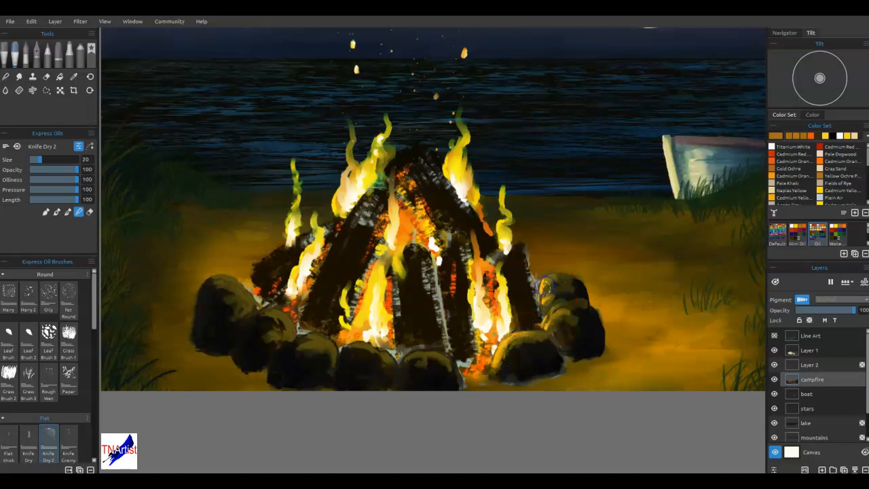
Step: Sample the yellow-olive highlight tone, brighten the tops of the front and left-hand rocks, and blend the highlights
alt+click(411, 355)
drag(433, 354, 444, 359)
drag(345, 348, 388, 353)
drag(312, 338, 333, 349)
mouse_move(271, 311)
mouse_down()
mouse_move(292, 329)
mouse_move(279, 332)
mouse_up()
mouse_move(224, 277)
mouse_down()
mouse_move(252, 299)
mouse_move(253, 286)
mouse_move(268, 288)
mouse_up()
mouse_move(258, 293)
mouse_down()
mouse_move(265, 295)
mouse_move(250, 305)
mouse_move(217, 294)
mouse_move(246, 298)
mouse_up()
key(b)
mouse_move(284, 321)
mouse_down()
mouse_move(268, 316)
mouse_move(282, 325)
mouse_up()
mouse_move(321, 344)
mouse_down()
mouse_move(357, 355)
mouse_move(381, 353)
mouse_move(402, 372)
mouse_move(547, 371)
mouse_move(520, 385)
mouse_move(513, 379)
mouse_move(595, 369)
mouse_move(528, 384)
mouse_move(595, 361)
mouse_up()
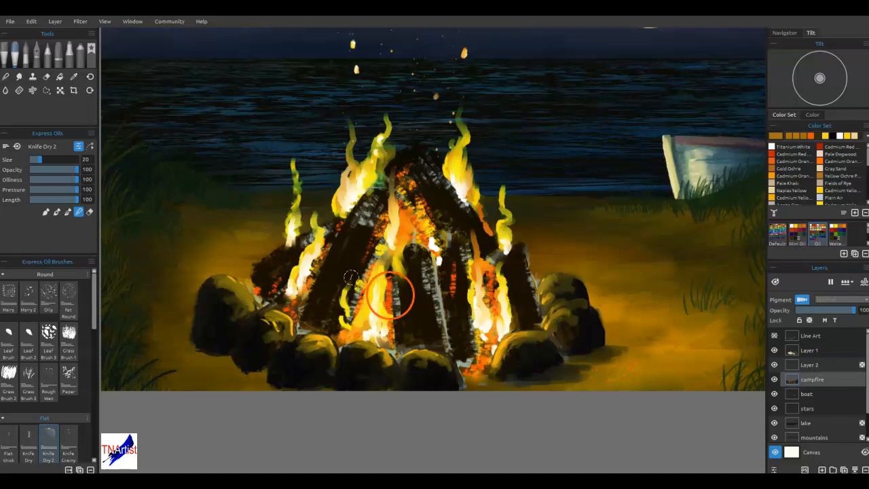
Step: Set the brush opacity to 42 and blend soft dark shadows onto the sand around the fire-ring rocks
click(51, 169)
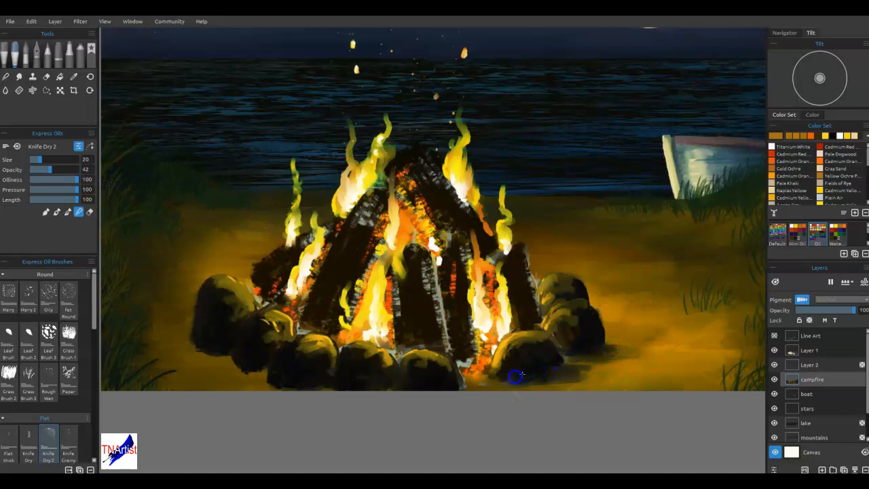
mouse_move(542, 384)
mouse_down()
mouse_move(601, 378)
mouse_move(568, 373)
mouse_move(592, 381)
mouse_up()
drag(461, 392, 290, 394)
mouse_move(277, 380)
mouse_down()
mouse_move(241, 382)
mouse_move(251, 365)
mouse_move(209, 364)
mouse_move(192, 355)
mouse_move(206, 346)
mouse_move(196, 339)
mouse_move(174, 351)
mouse_up()
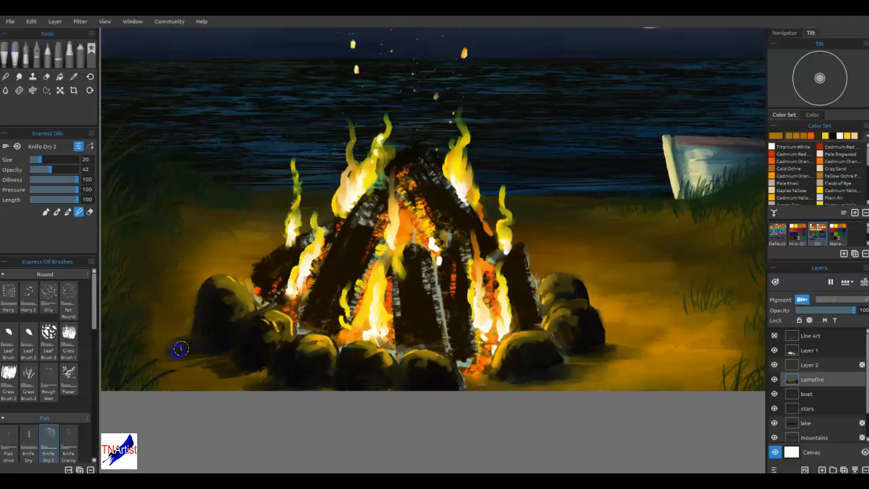
drag(269, 349, 318, 348)
drag(584, 335, 617, 340)
mouse_move(554, 370)
mouse_down()
mouse_move(530, 378)
mouse_move(498, 373)
mouse_move(550, 399)
mouse_up()
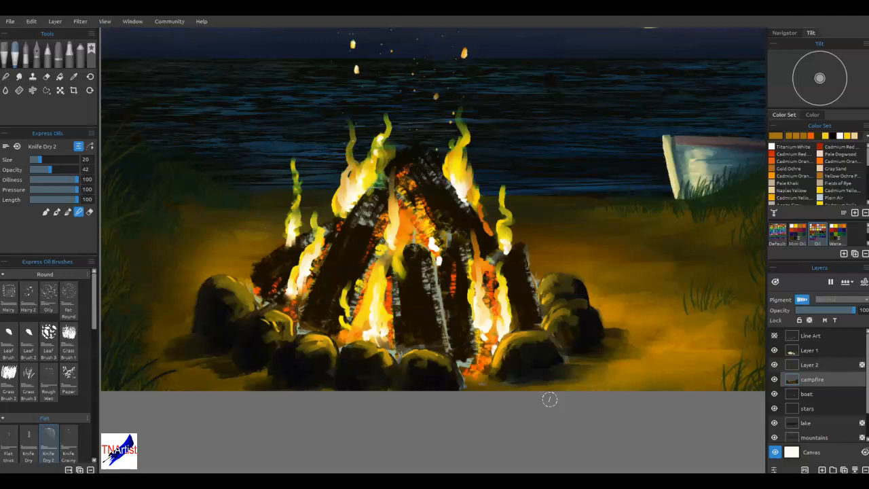
Step: Soften the highlights on the rocks and blend the rough edges of the outer left and right logs
click(408, 354)
click(288, 330)
click(224, 285)
drag(440, 345, 496, 350)
click(251, 272)
drag(273, 261, 261, 269)
mouse_move(347, 284)
mouse_down()
mouse_move(328, 305)
mouse_move(330, 295)
mouse_move(316, 312)
mouse_up()
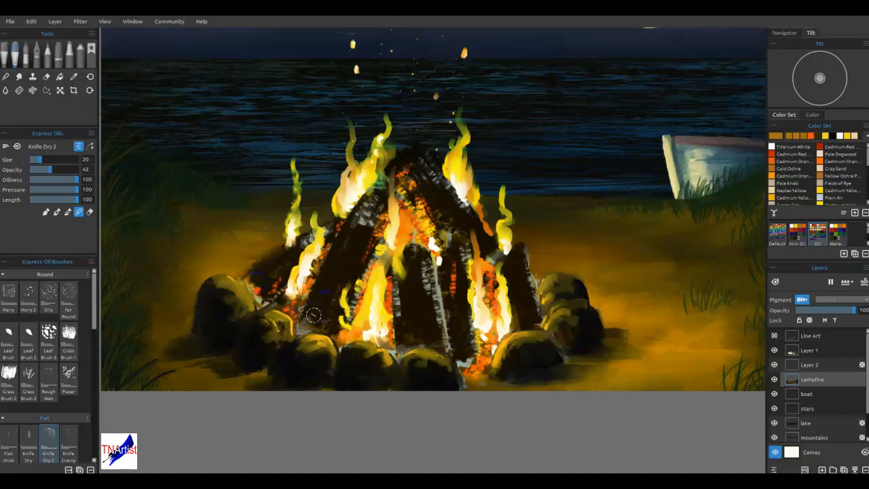
mouse_move(538, 267)
mouse_down()
mouse_move(521, 278)
mouse_move(508, 317)
mouse_up()
drag(511, 280, 510, 303)
Step: Blend the campfire's left-hand flames upward into longer, softer wisps
mouse_move(487, 307)
mouse_down()
mouse_move(485, 317)
mouse_move(485, 277)
mouse_up()
drag(389, 314, 398, 262)
mouse_move(368, 303)
mouse_down()
mouse_move(354, 262)
mouse_move(350, 237)
mouse_move(363, 281)
mouse_move(361, 218)
mouse_move(345, 202)
mouse_move(344, 152)
mouse_up()
drag(351, 190, 363, 106)
mouse_move(362, 183)
mouse_down()
mouse_move(371, 148)
mouse_move(350, 131)
mouse_up()
drag(296, 238, 294, 161)
drag(309, 219, 312, 198)
mouse_move(310, 240)
mouse_down()
mouse_move(308, 261)
mouse_move(313, 206)
mouse_up()
drag(382, 150, 387, 151)
Step: Stretch the right-hand flame into a tall wisp and blend the flames at the fire's right and centre
mouse_move(527, 275)
mouse_down()
mouse_move(529, 311)
mouse_move(505, 301)
mouse_up()
drag(506, 248, 503, 192)
drag(504, 244, 507, 218)
drag(507, 209, 511, 146)
drag(511, 137, 511, 138)
drag(503, 277, 502, 261)
mouse_move(489, 304)
mouse_down()
mouse_move(513, 286)
mouse_move(512, 253)
mouse_up()
mouse_move(396, 311)
mouse_down()
mouse_move(375, 313)
mouse_move(387, 216)
mouse_up()
drag(387, 306, 392, 272)
drag(402, 267, 394, 147)
click(400, 184)
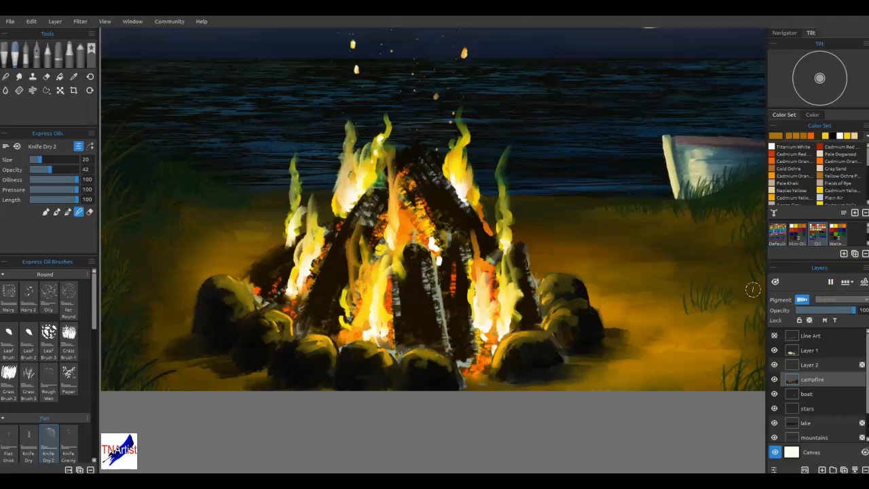
Step: Add a new layer above campfire and show the speckle stencil, stretched wide across the sand with Lock Size Ratio off
key(ctrl+shift+h)
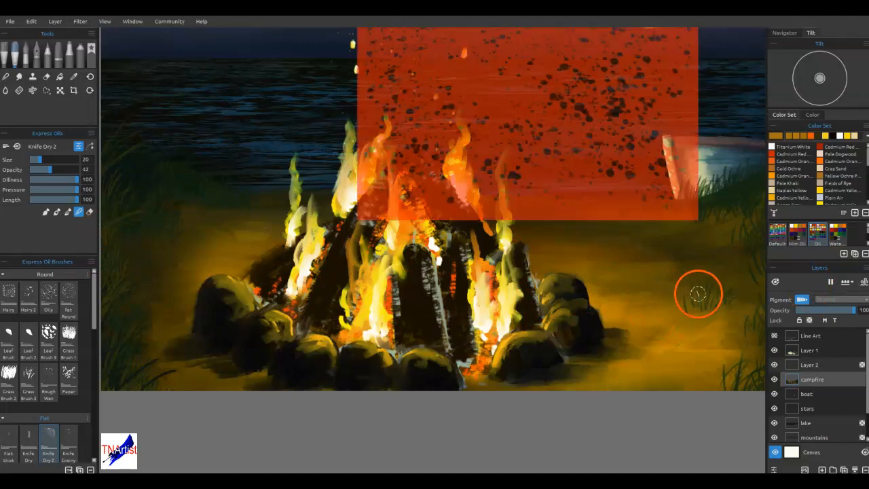
scroll(694, 290, down, 2)
drag(657, 298, 525, 334)
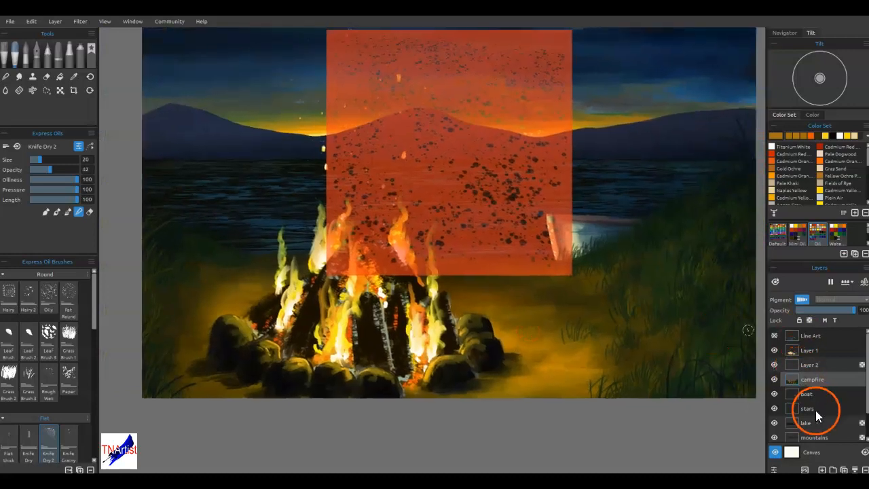
click(822, 469)
drag(519, 202, 387, 384)
click(460, 205)
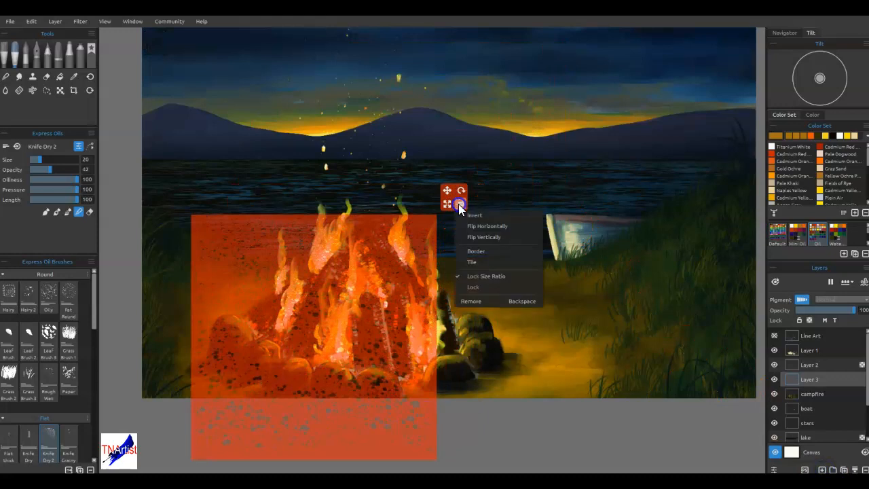
click(486, 276)
drag(451, 217, 673, 231)
drag(604, 313, 644, 330)
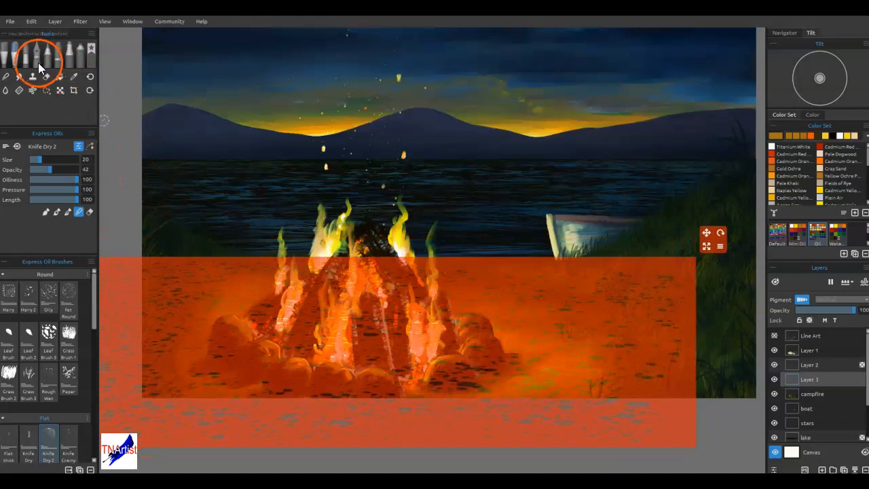
Step: Sample a near-black tone, paint dark specks onto the sand through the stencil, blend them and hide the stencil
scroll(824, 186, down, 3)
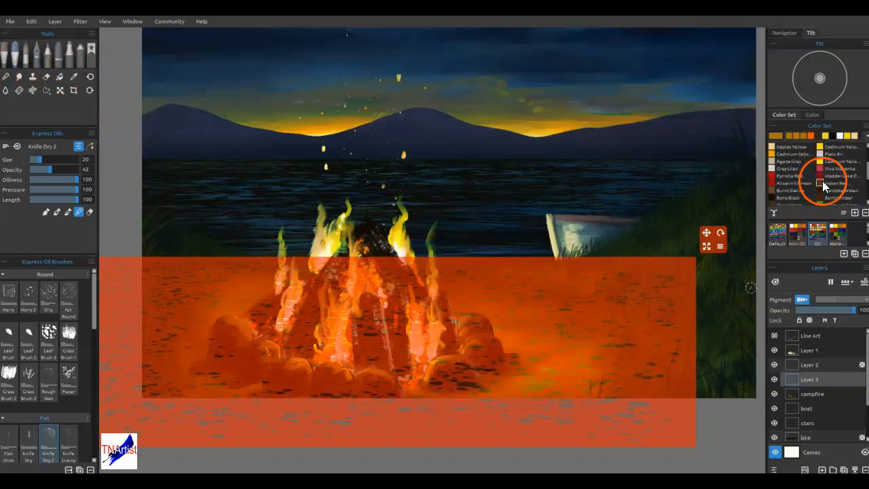
drag(573, 379, 576, 261)
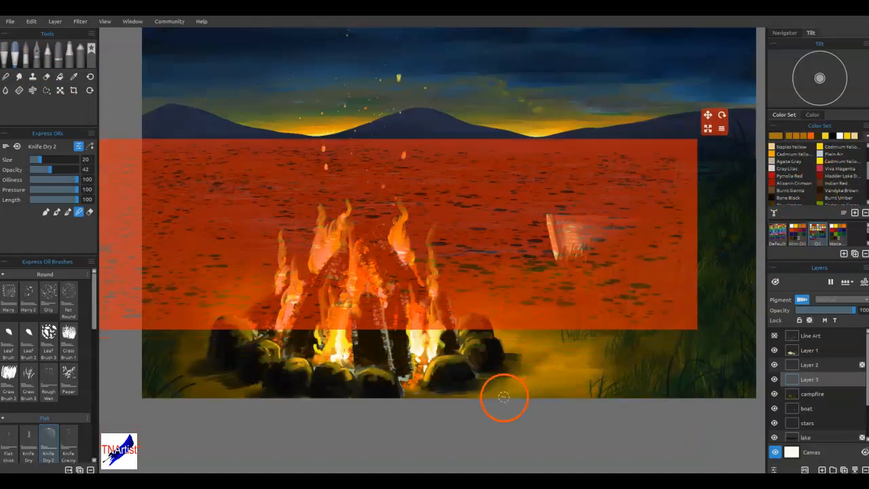
alt+click(442, 394)
mouse_move(510, 286)
mouse_down()
mouse_move(508, 399)
mouse_move(538, 419)
mouse_up()
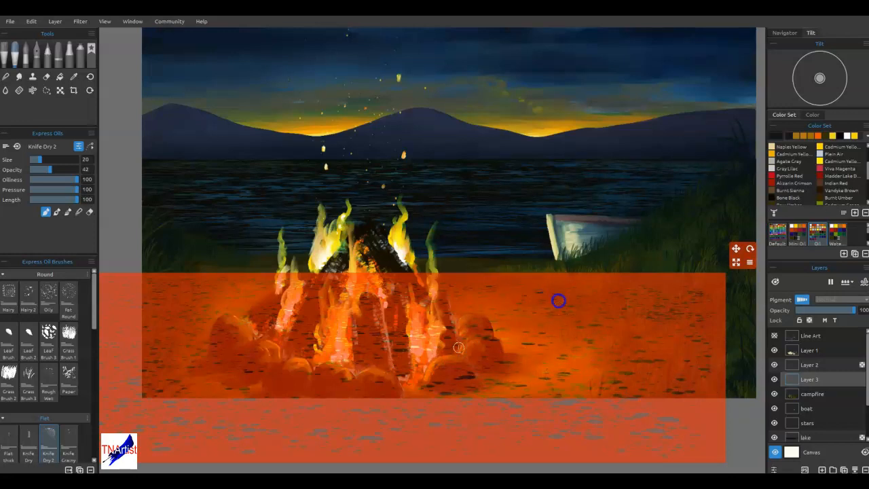
key(n)
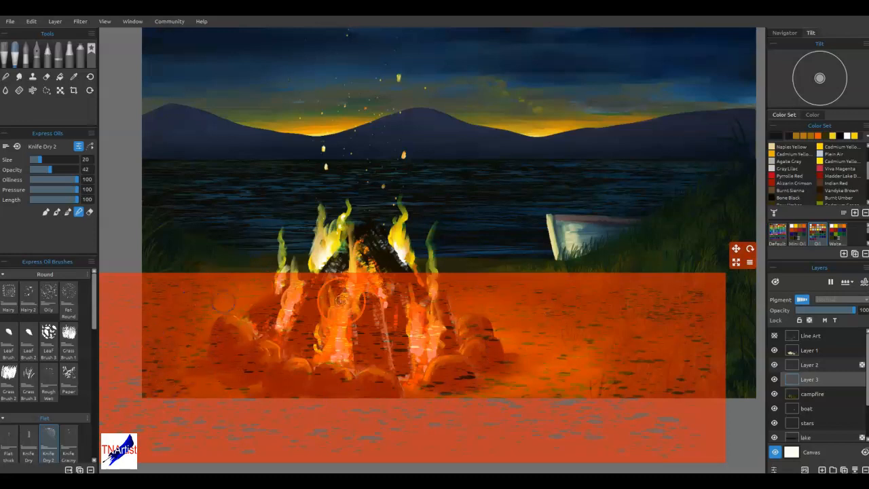
key(s)
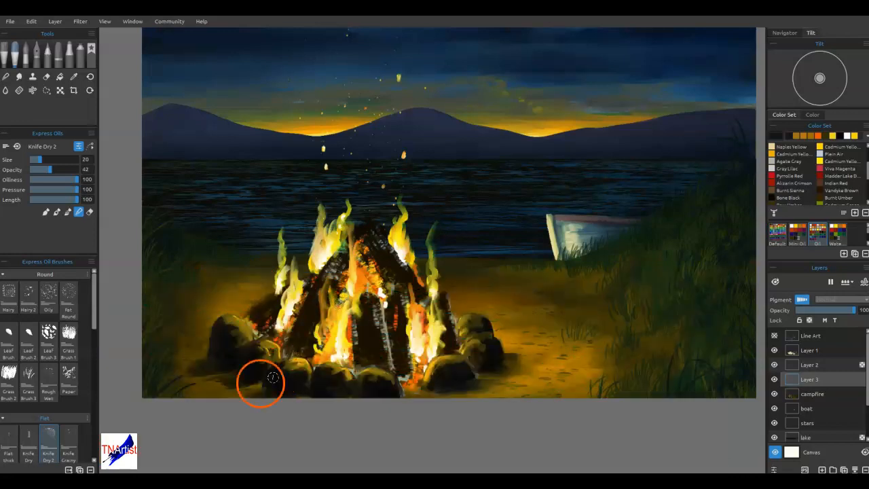
Step: Erase the stencilled specks that overlap the rocks on both sides of the campfire
scroll(272, 377, up, 5)
drag(452, 349, 236, 293)
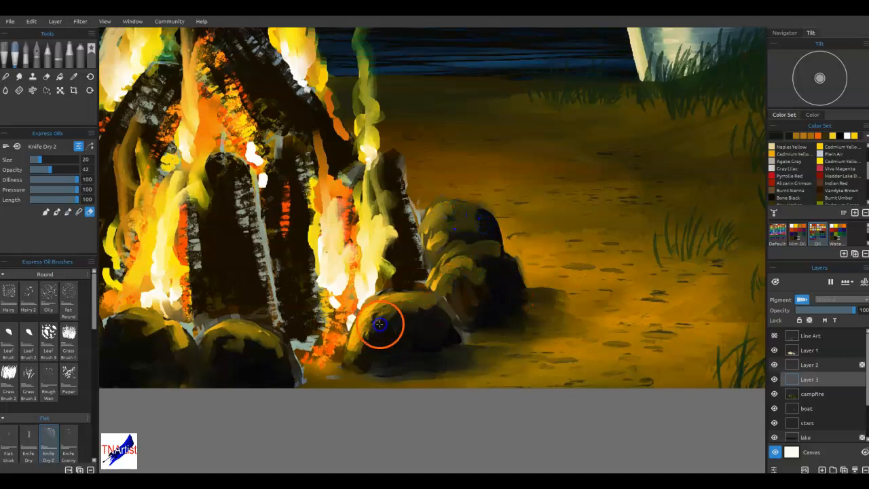
drag(332, 262, 728, 329)
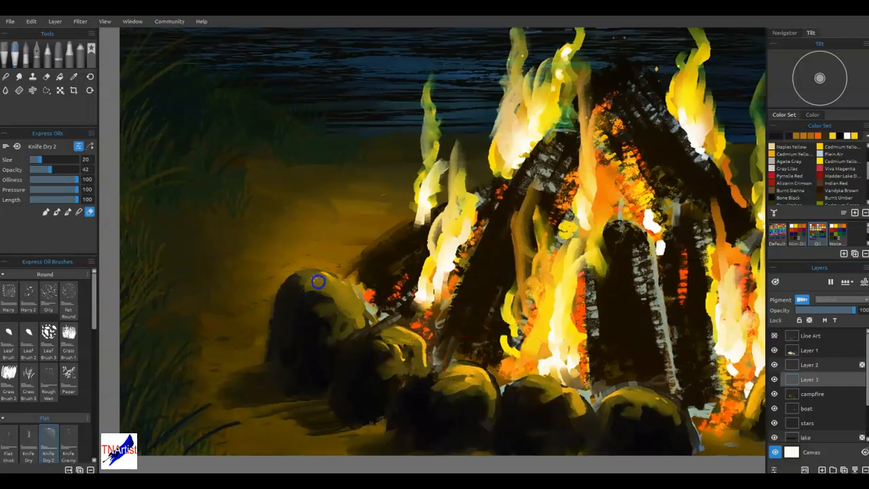
click(275, 377)
drag(481, 329, 336, 372)
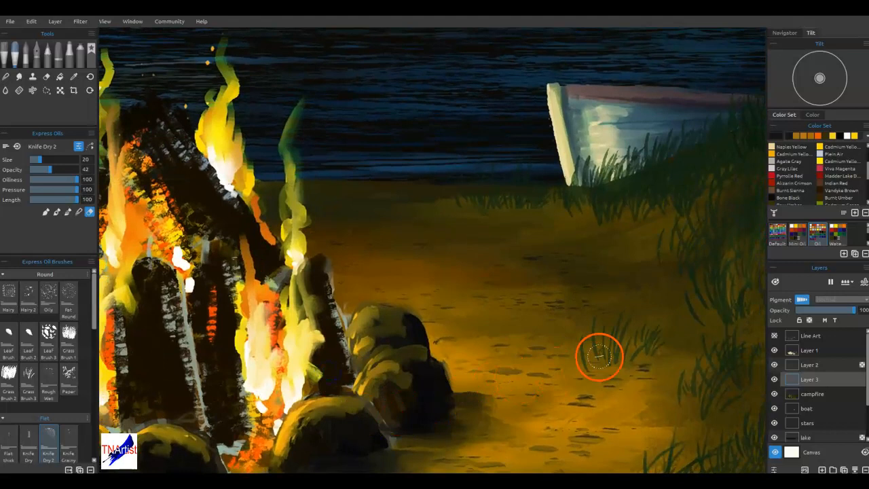
Step: Reduce the brush size to 10 and paint small dark pebbles across the far sand between the fire and the boat
key(e)
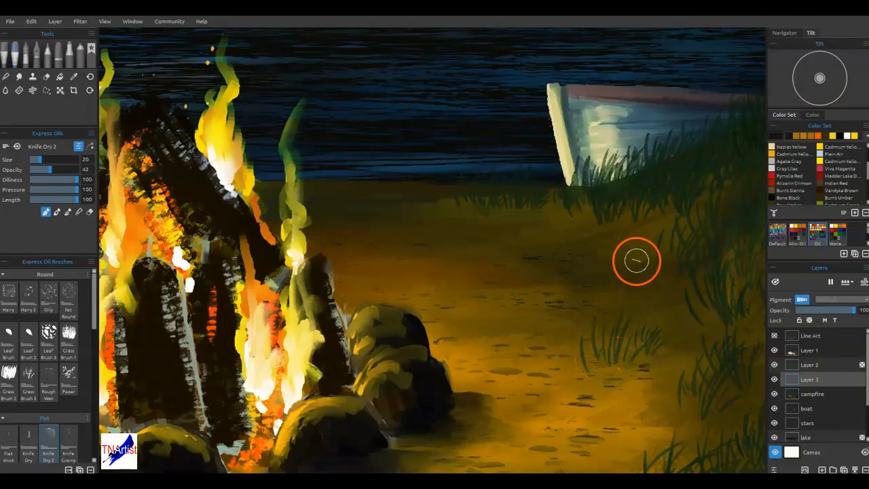
key(bracketleft)
drag(640, 247, 646, 242)
drag(622, 243, 631, 237)
drag(603, 244, 610, 241)
drag(641, 231, 642, 230)
mouse_move(544, 233)
mouse_down()
mouse_move(508, 229)
mouse_move(564, 231)
mouse_up()
mouse_move(510, 224)
mouse_down()
mouse_move(474, 220)
mouse_move(497, 228)
mouse_up()
mouse_move(496, 231)
mouse_down()
mouse_move(450, 234)
mouse_move(490, 236)
mouse_up()
drag(443, 216, 445, 213)
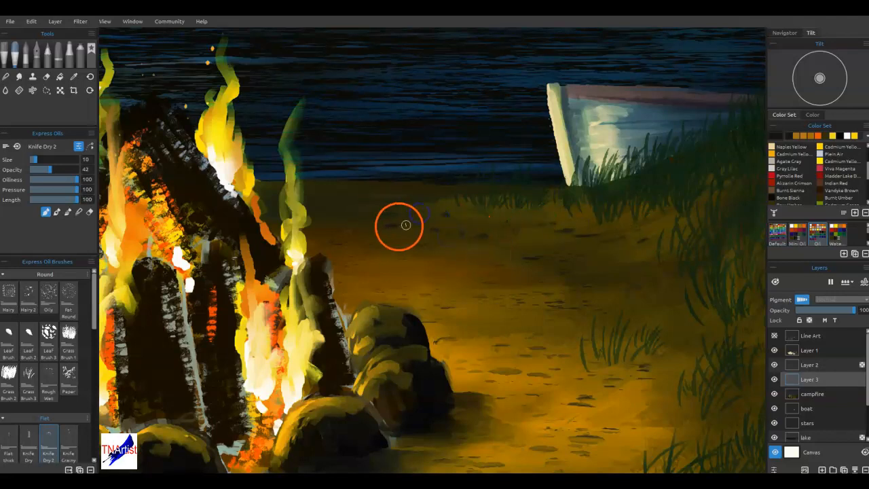
mouse_move(337, 213)
mouse_down()
mouse_move(377, 214)
mouse_move(328, 195)
mouse_move(335, 190)
mouse_move(456, 191)
mouse_move(422, 201)
mouse_move(418, 187)
mouse_move(337, 192)
mouse_up()
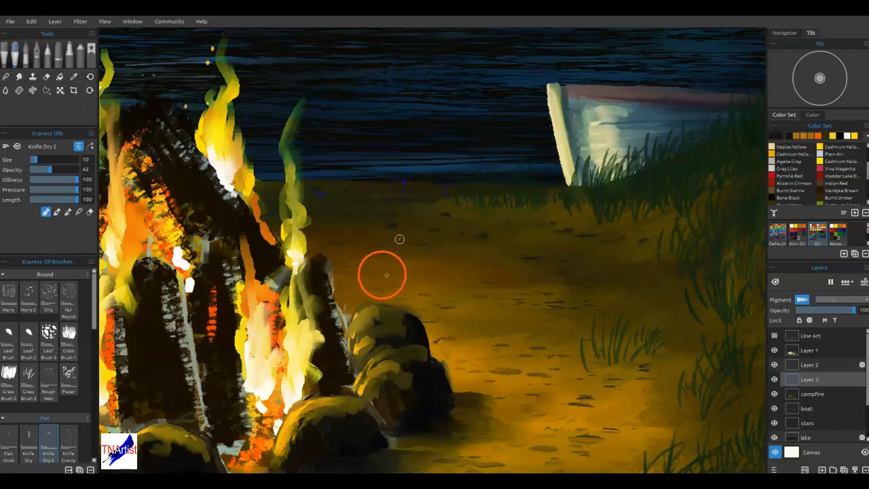
Step: Add more dark pebble marks on the middle and right-hand sand and blend them into the ground
drag(437, 277, 462, 269)
drag(645, 276, 675, 259)
drag(605, 254, 631, 250)
drag(665, 293, 696, 285)
mouse_move(641, 385)
mouse_down()
mouse_move(669, 375)
mouse_move(645, 371)
mouse_move(659, 366)
mouse_move(656, 383)
mouse_up()
key(n)
drag(572, 234, 615, 240)
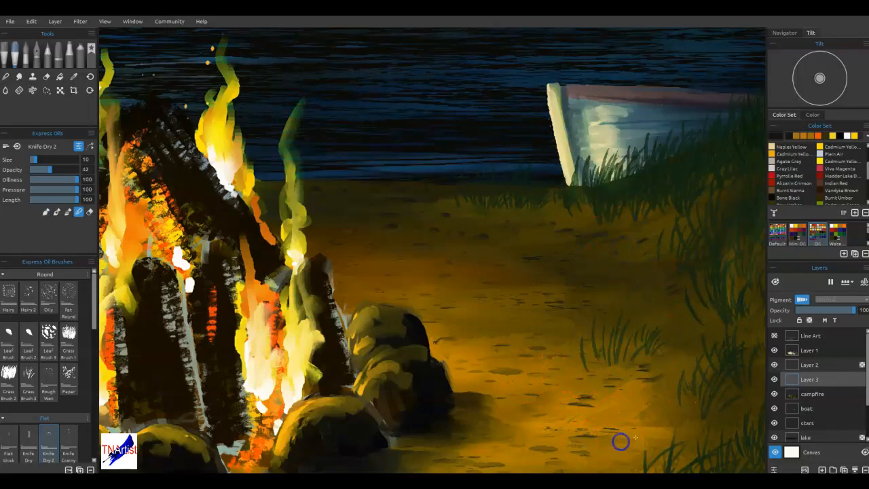
Step: Select the campfire layer and blend the sand around the grass tufts near the boat and bank
mouse_move(646, 387)
mouse_down()
mouse_move(699, 215)
mouse_move(371, 284)
mouse_move(371, 337)
mouse_move(405, 388)
mouse_up()
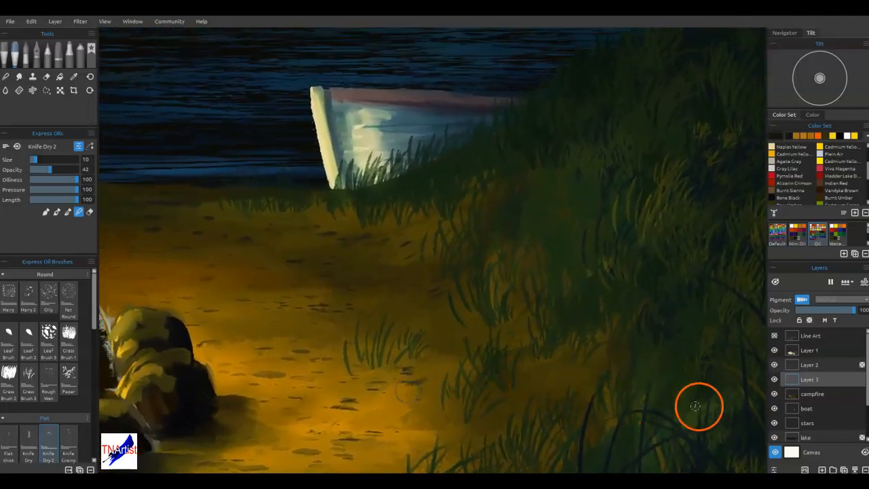
click(819, 396)
drag(469, 329, 472, 325)
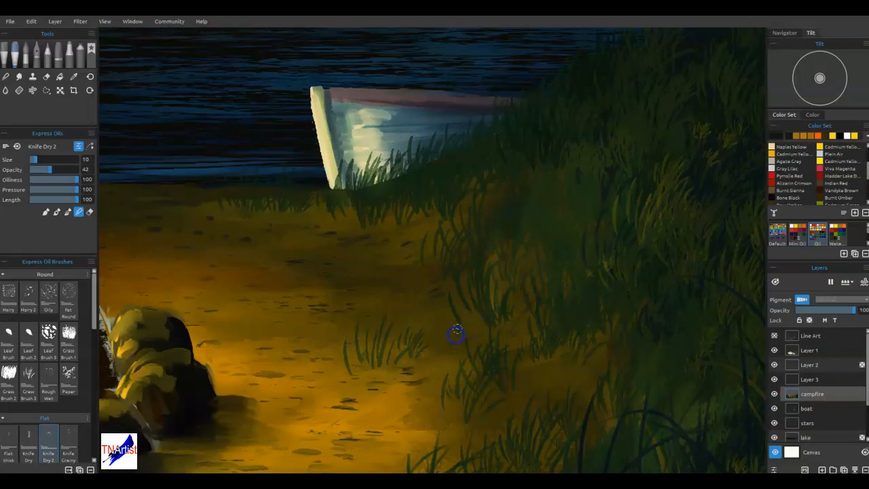
drag(345, 342, 349, 379)
drag(403, 372, 410, 372)
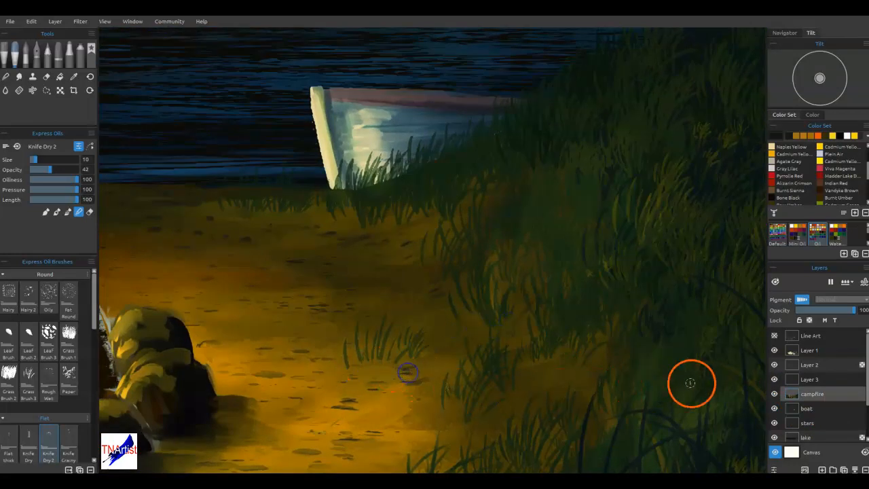
mouse_move(399, 229)
mouse_down()
mouse_move(373, 225)
mouse_move(418, 227)
mouse_up()
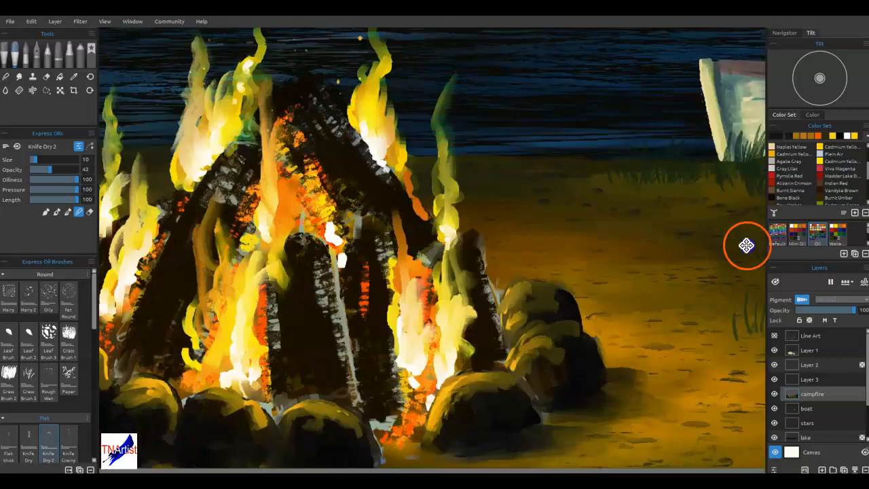
Step: Blend the sand and grass edge to the left of the fire and touch up the left-hand flames
mouse_move(747, 244)
mouse_down()
mouse_move(589, 283)
mouse_move(732, 307)
mouse_up()
drag(535, 360, 516, 445)
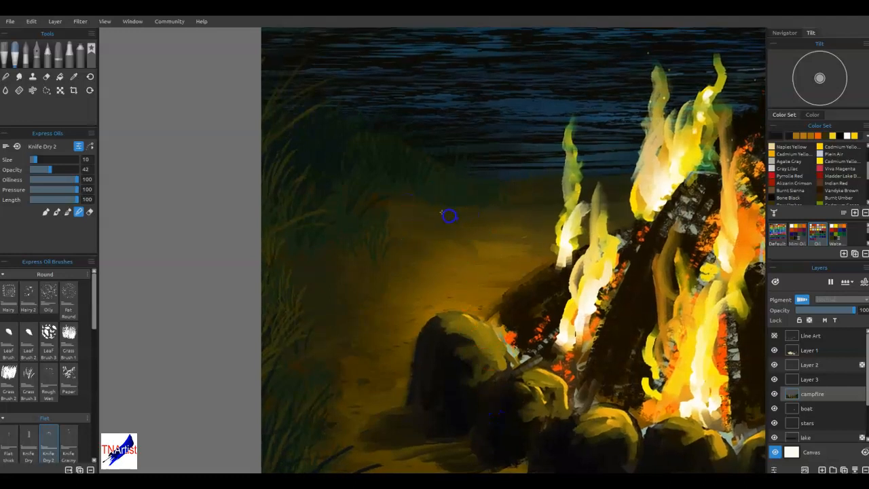
click(340, 320)
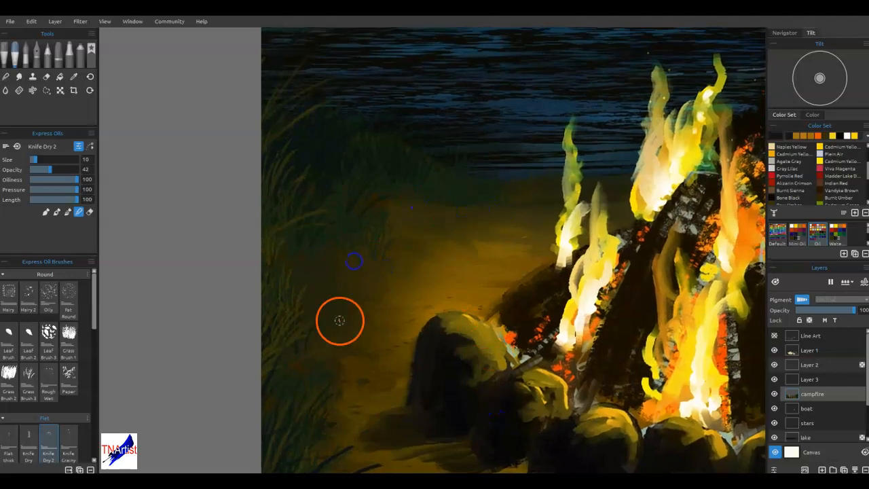
key(ctrl+0)
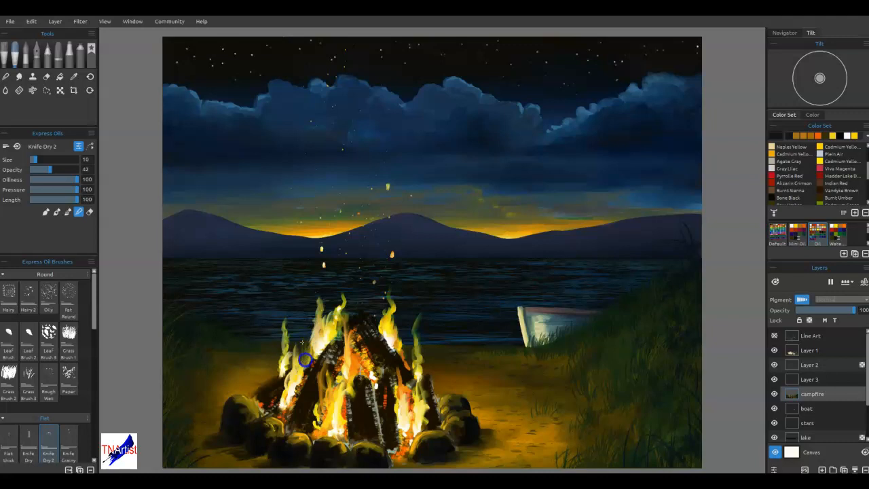
drag(327, 313, 320, 325)
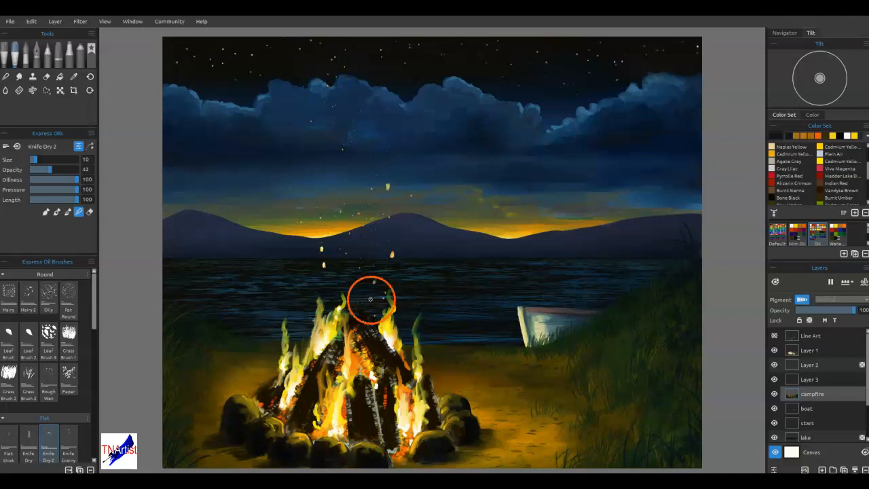
Step: Draw a thin dark mooring rope from the boat's bow down to the shore with the Reed Pen at size 12
click(36, 53)
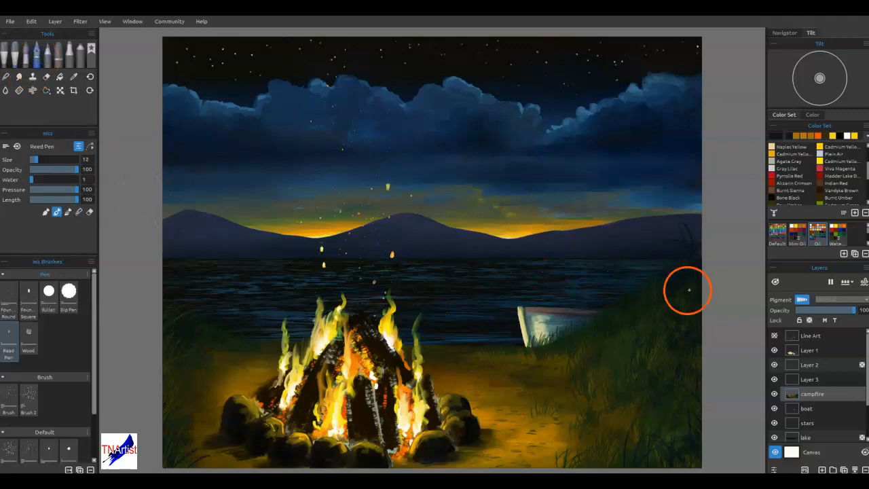
click(781, 135)
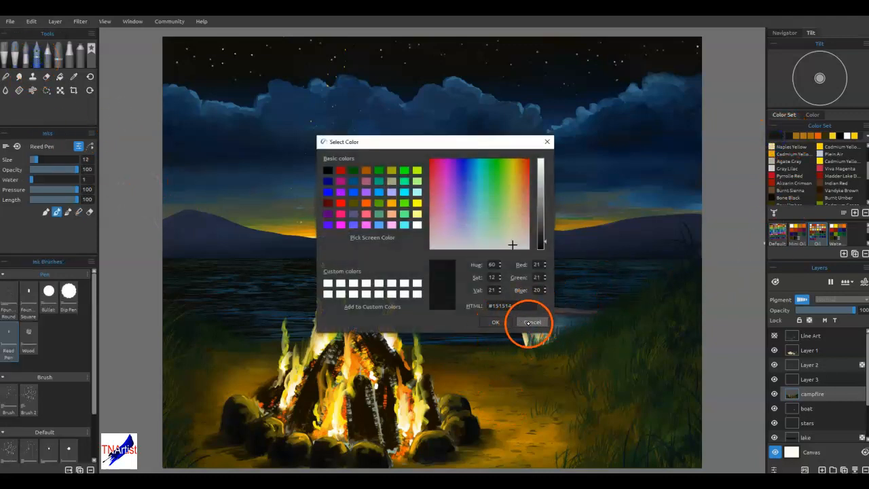
click(529, 323)
key(b)
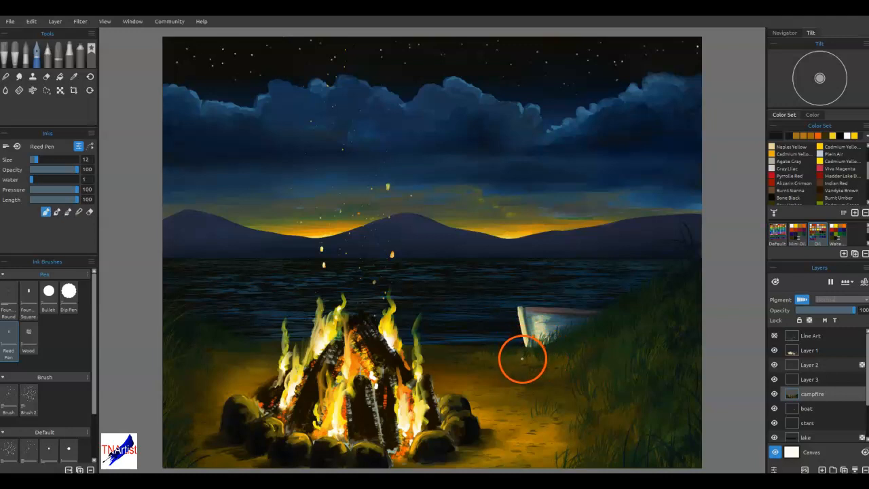
drag(518, 309, 519, 309)
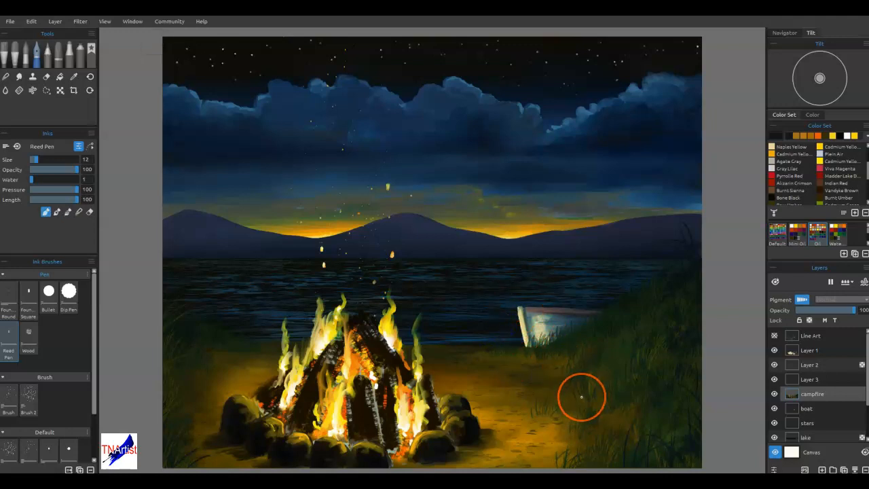
scroll(582, 397, up, 1)
scroll(582, 396, up, 2)
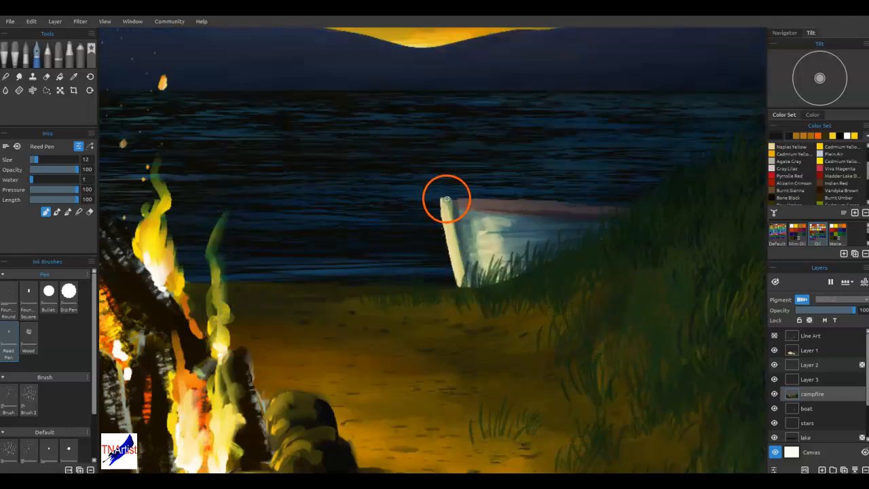
drag(453, 197, 455, 198)
drag(404, 274, 386, 297)
key(ctrl+z)
mouse_move(453, 198)
mouse_down()
mouse_move(390, 272)
mouse_move(382, 302)
mouse_up()
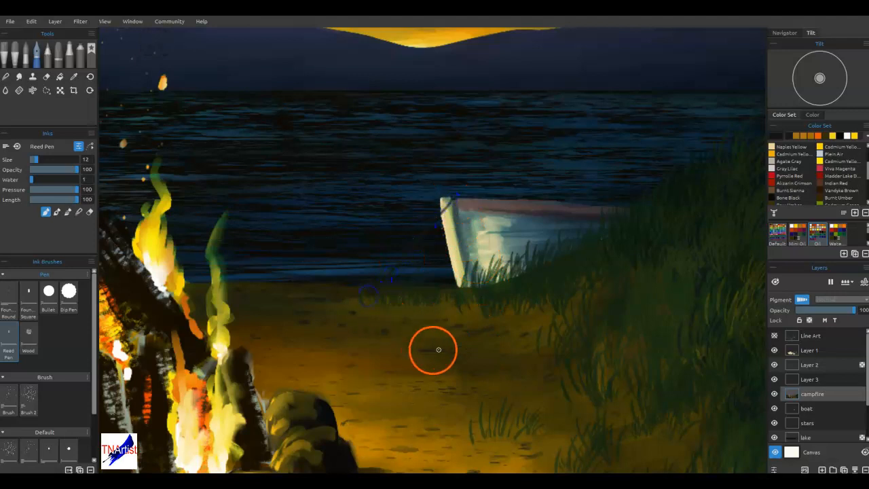
Step: Sample orange from the flames and add warm highlights along the rope and the boat's upper rim
alt+click(227, 408)
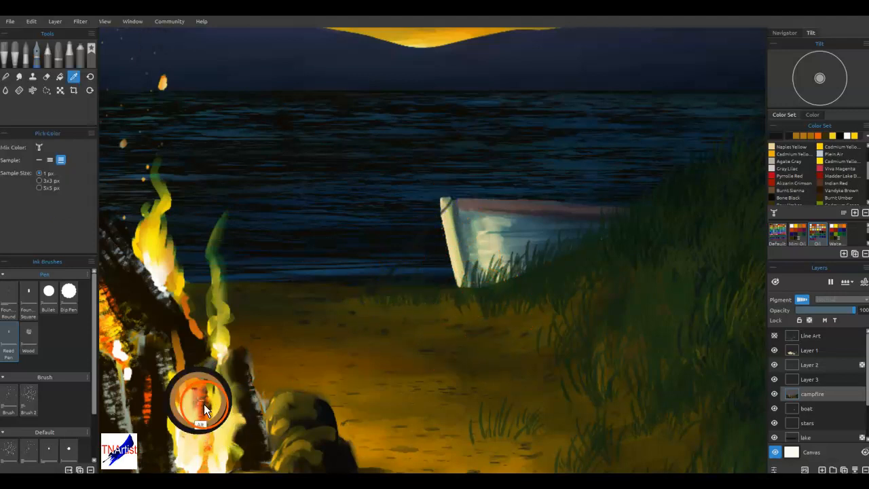
drag(377, 286, 461, 204)
click(370, 288)
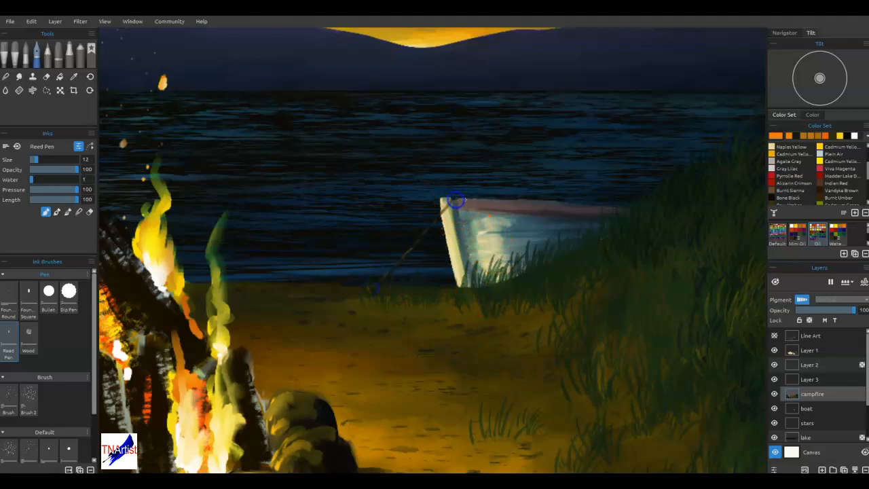
drag(518, 201, 586, 205)
Step: Paint thin firelit grass blades across the bank behind and to the right of the boat
drag(646, 249, 650, 215)
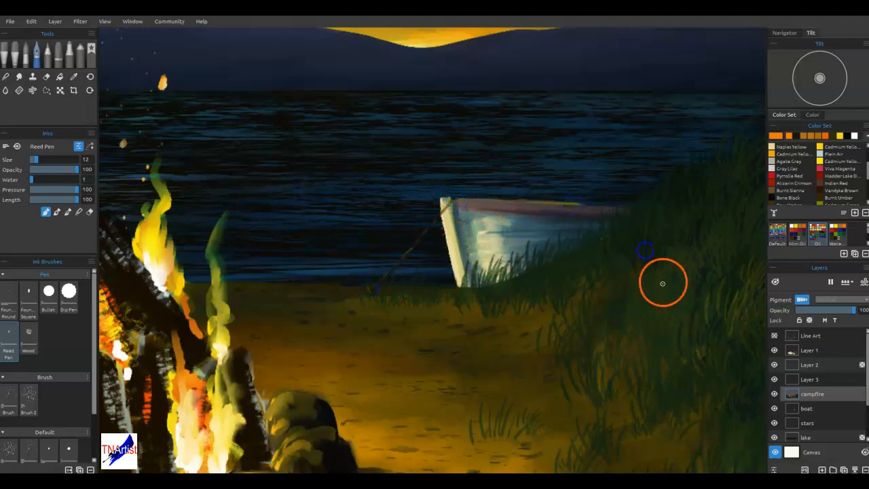
drag(686, 319, 679, 258)
mouse_move(720, 227)
mouse_down()
mouse_move(695, 159)
mouse_move(724, 164)
mouse_up()
drag(617, 257, 617, 218)
drag(696, 294, 692, 269)
drag(691, 383, 684, 359)
drag(659, 319, 664, 349)
drag(729, 309, 733, 338)
drag(739, 390, 739, 390)
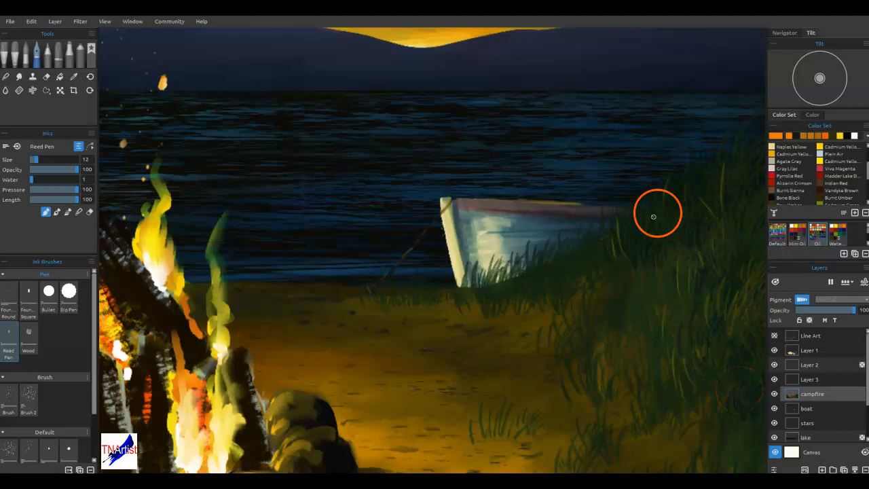
Step: Paint warm orange highlight blades in the grass along the left bank, from the foreground corner up to the lake edge
drag(454, 362, 688, 311)
drag(394, 380, 740, 349)
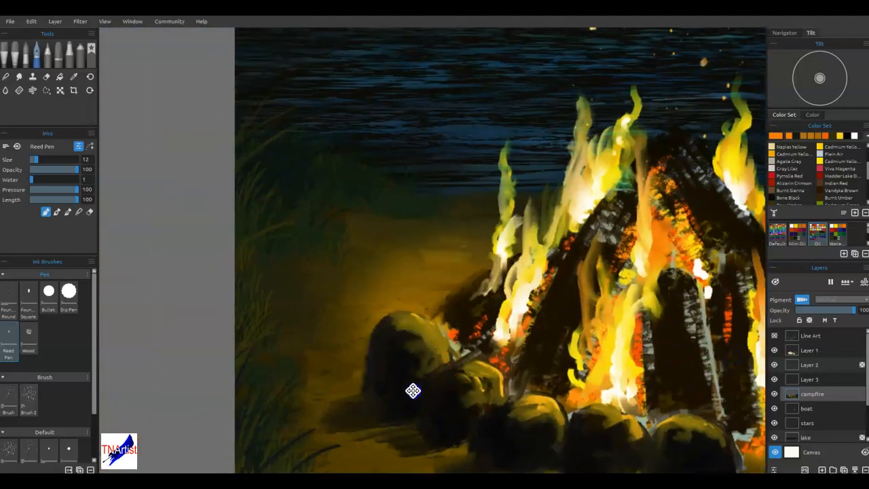
drag(261, 216, 275, 182)
drag(241, 173, 358, 130)
mouse_move(244, 338)
mouse_down()
mouse_move(255, 330)
mouse_move(270, 236)
mouse_up()
drag(232, 214, 232, 195)
mouse_move(284, 419)
mouse_down()
mouse_move(355, 320)
mouse_move(447, 252)
mouse_move(515, 110)
mouse_up()
drag(437, 234, 473, 96)
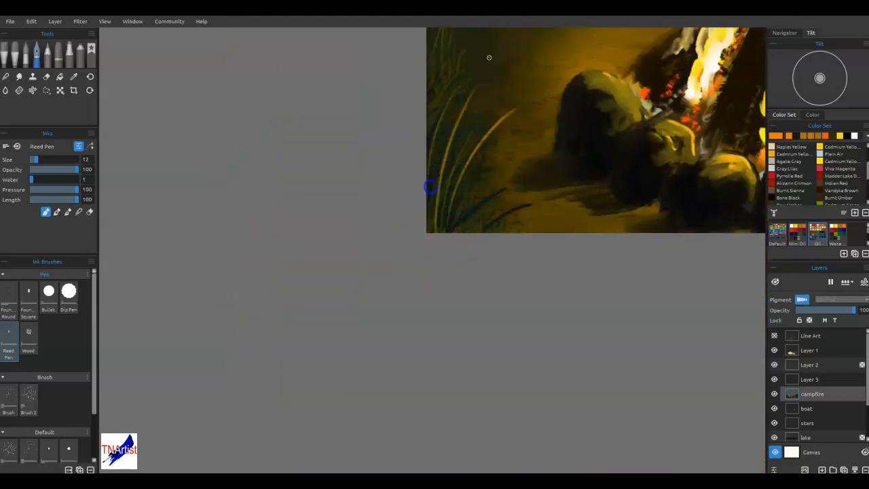
drag(431, 264, 363, 444)
mouse_move(401, 193)
mouse_down()
mouse_move(385, 228)
mouse_move(359, 409)
mouse_up()
mouse_move(393, 369)
mouse_down()
mouse_move(402, 349)
mouse_move(415, 341)
mouse_move(417, 349)
mouse_move(418, 297)
mouse_up()
Step: Blend the new highlight blades into the grass on the left bank
key(n)
drag(393, 345, 420, 271)
drag(366, 345, 430, 290)
drag(400, 379, 384, 394)
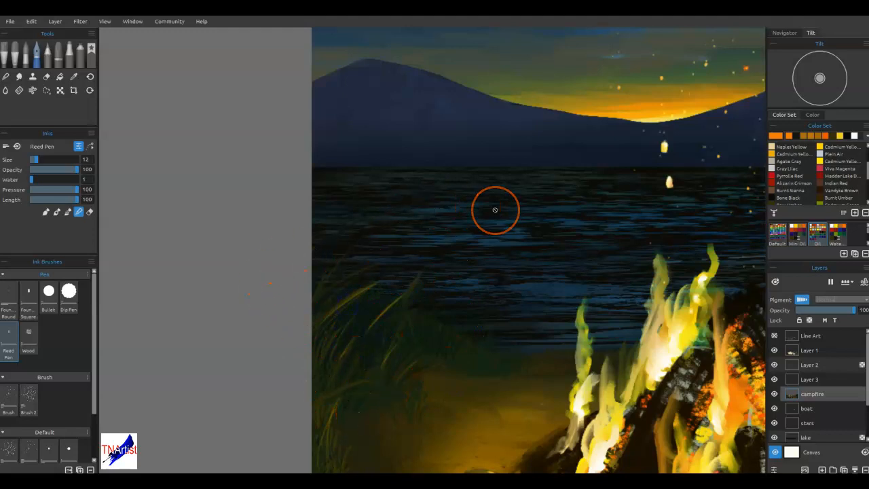
Step: Paint long warm-lit grass blades in the right foreground and along the edge of the sand
key(ctrl+0)
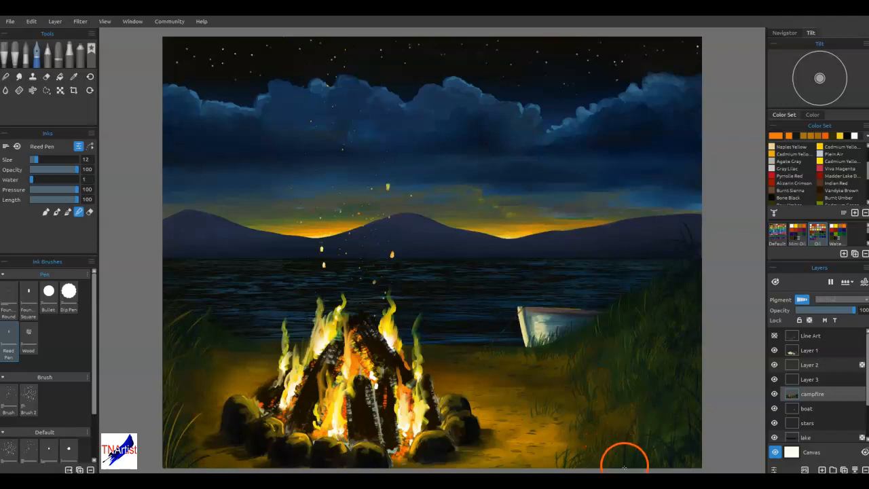
key(b)
mouse_move(622, 468)
mouse_down()
mouse_move(627, 437)
mouse_move(652, 425)
mouse_up()
mouse_move(616, 468)
mouse_down()
mouse_move(620, 435)
mouse_move(584, 436)
mouse_up()
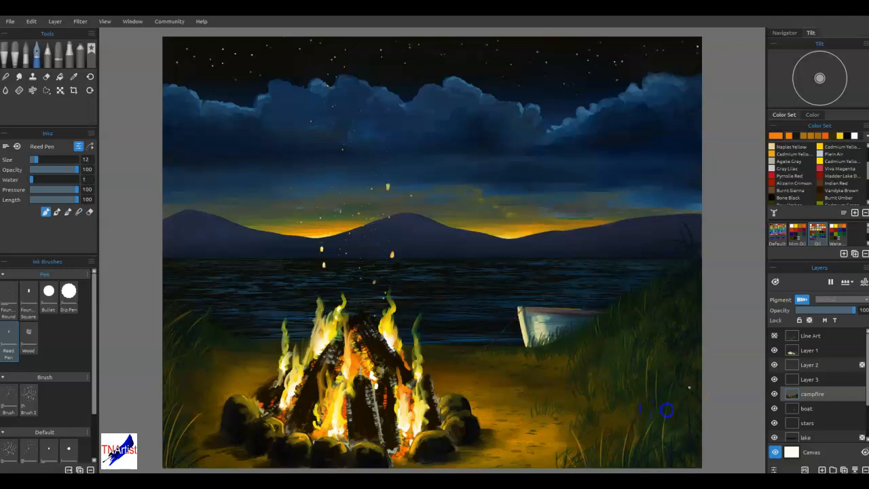
drag(631, 402, 591, 368)
Step: Add small orange firelight accents to the stones around the campfire and to the logs and flames
mouse_move(450, 430)
mouse_down()
mouse_move(426, 435)
mouse_move(441, 433)
mouse_up()
drag(360, 446, 383, 450)
drag(352, 399, 353, 393)
mouse_move(322, 439)
mouse_down()
mouse_move(344, 444)
mouse_move(282, 429)
mouse_up()
drag(248, 403, 249, 402)
drag(401, 366, 400, 368)
drag(331, 331, 331, 330)
Step: Sample a near-white tone from the fire and add bright highlights to the left-hand flames and the central logs
alt+click(325, 350)
drag(330, 323, 327, 327)
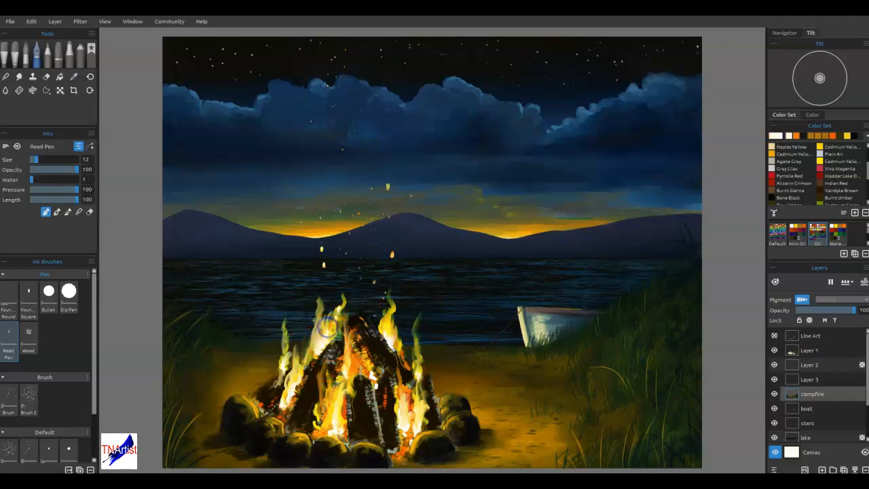
drag(301, 375, 297, 379)
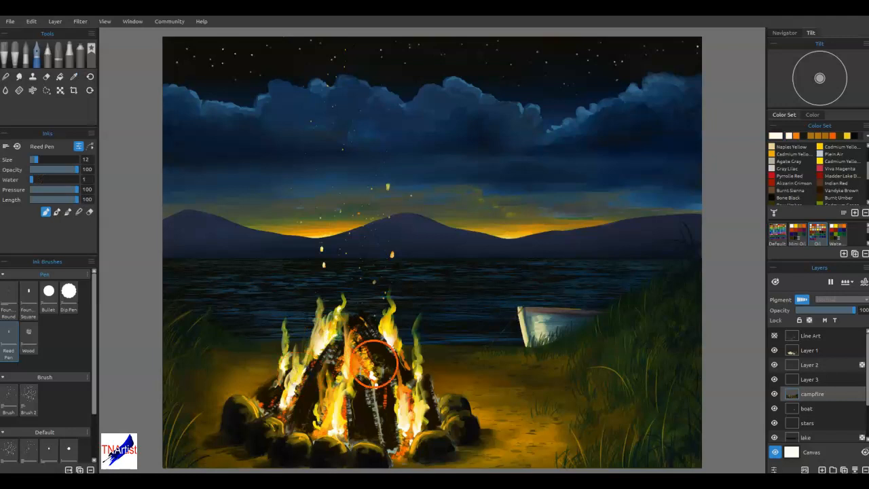
mouse_move(369, 381)
mouse_down()
mouse_move(377, 390)
mouse_move(407, 383)
mouse_up()
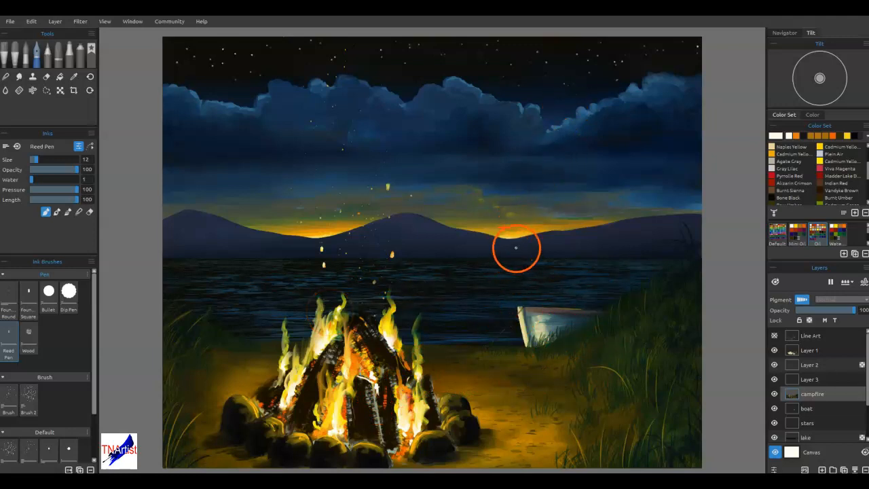
Step: Add a yellow-orange glow above the right-hand horizon, and highlight the upper cloud edges with a sampled blue
drag(520, 226, 536, 216)
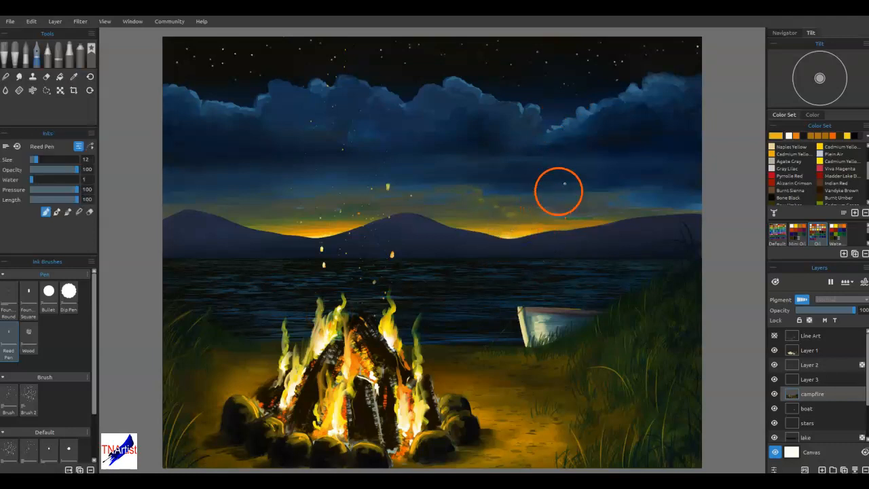
alt+click(632, 85)
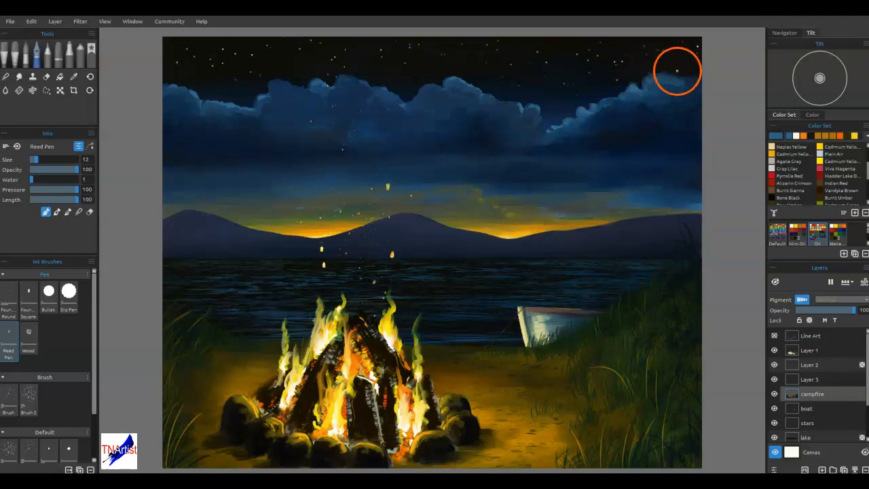
drag(646, 83, 665, 78)
drag(450, 78, 419, 91)
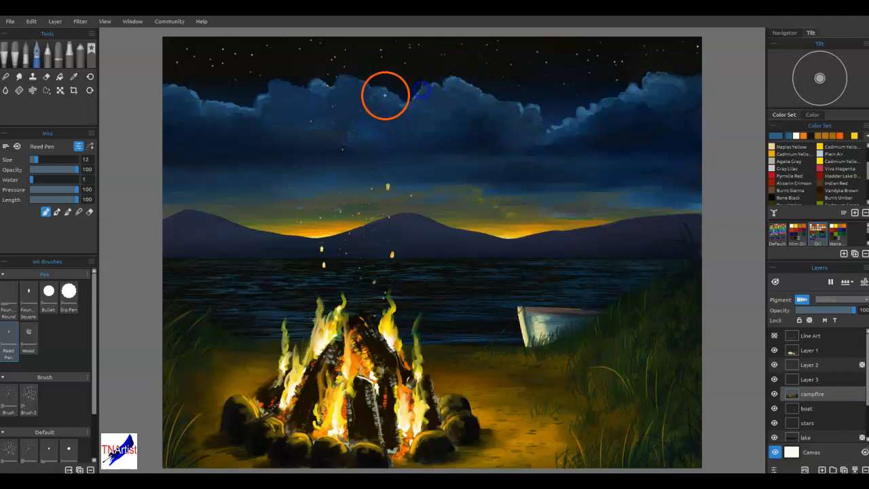
drag(277, 81, 246, 110)
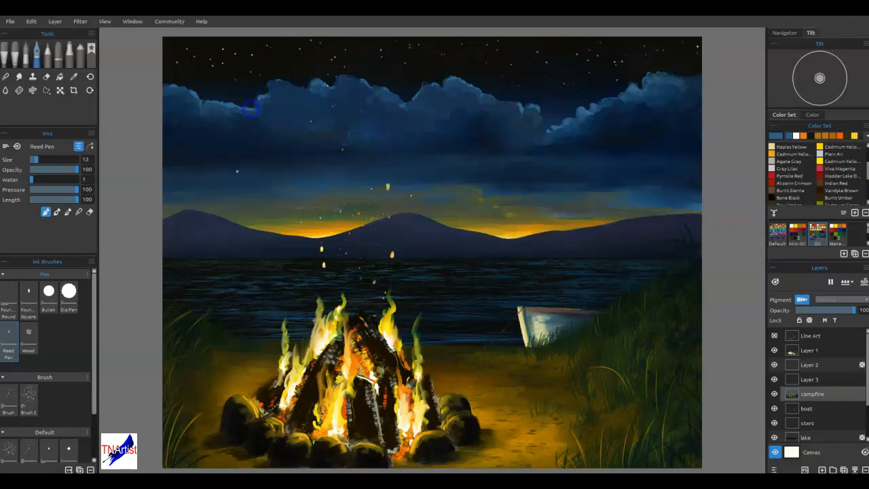